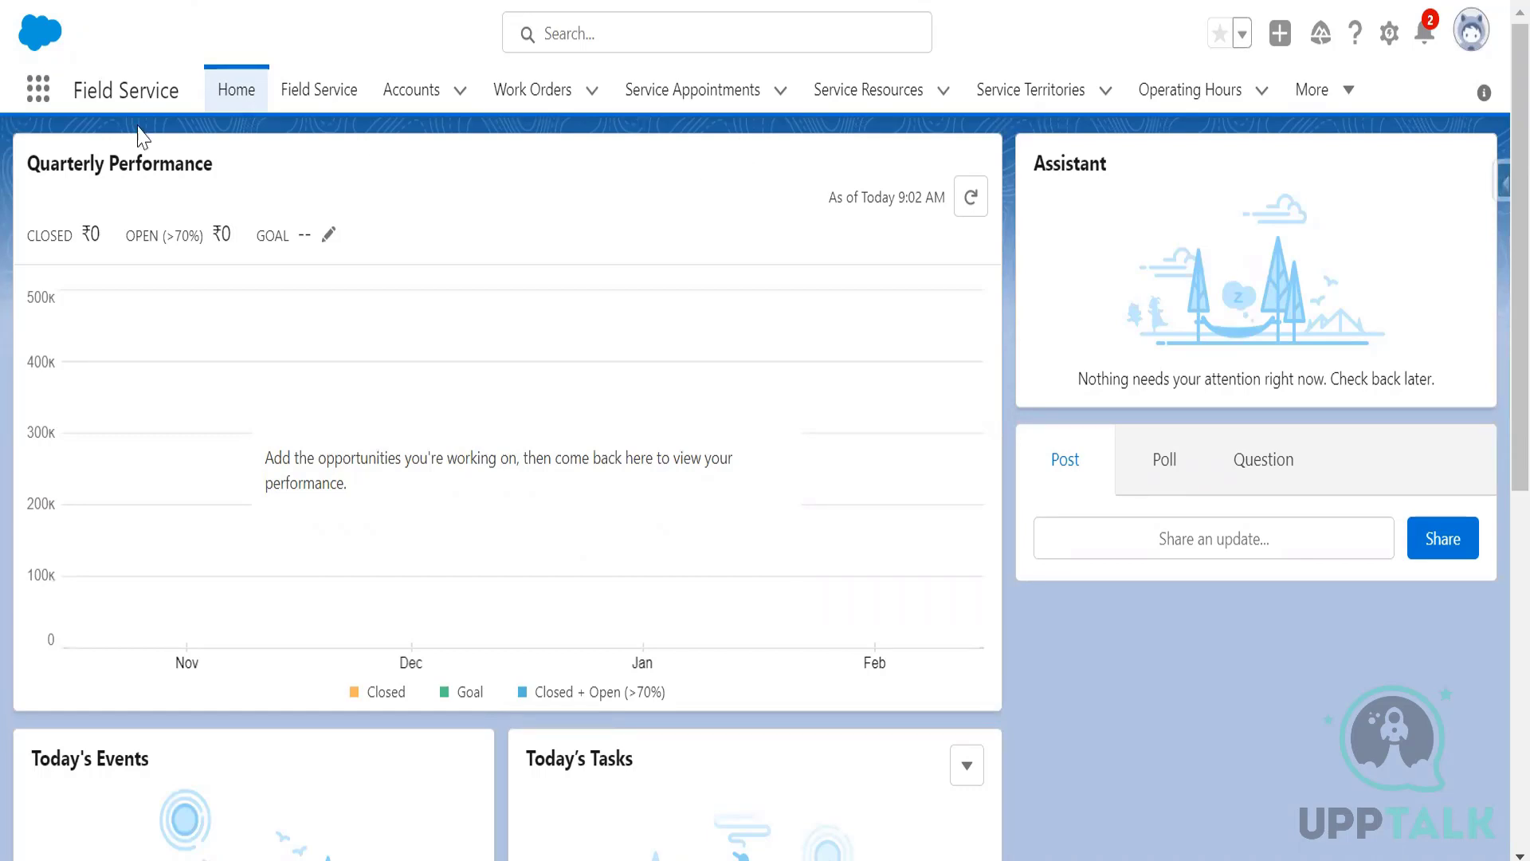
- Open the Field Service dispatcher console, reload it, and show the additional bulk actions for the service appointments
{"action": "left_click", "coordinate": [310, 106]}
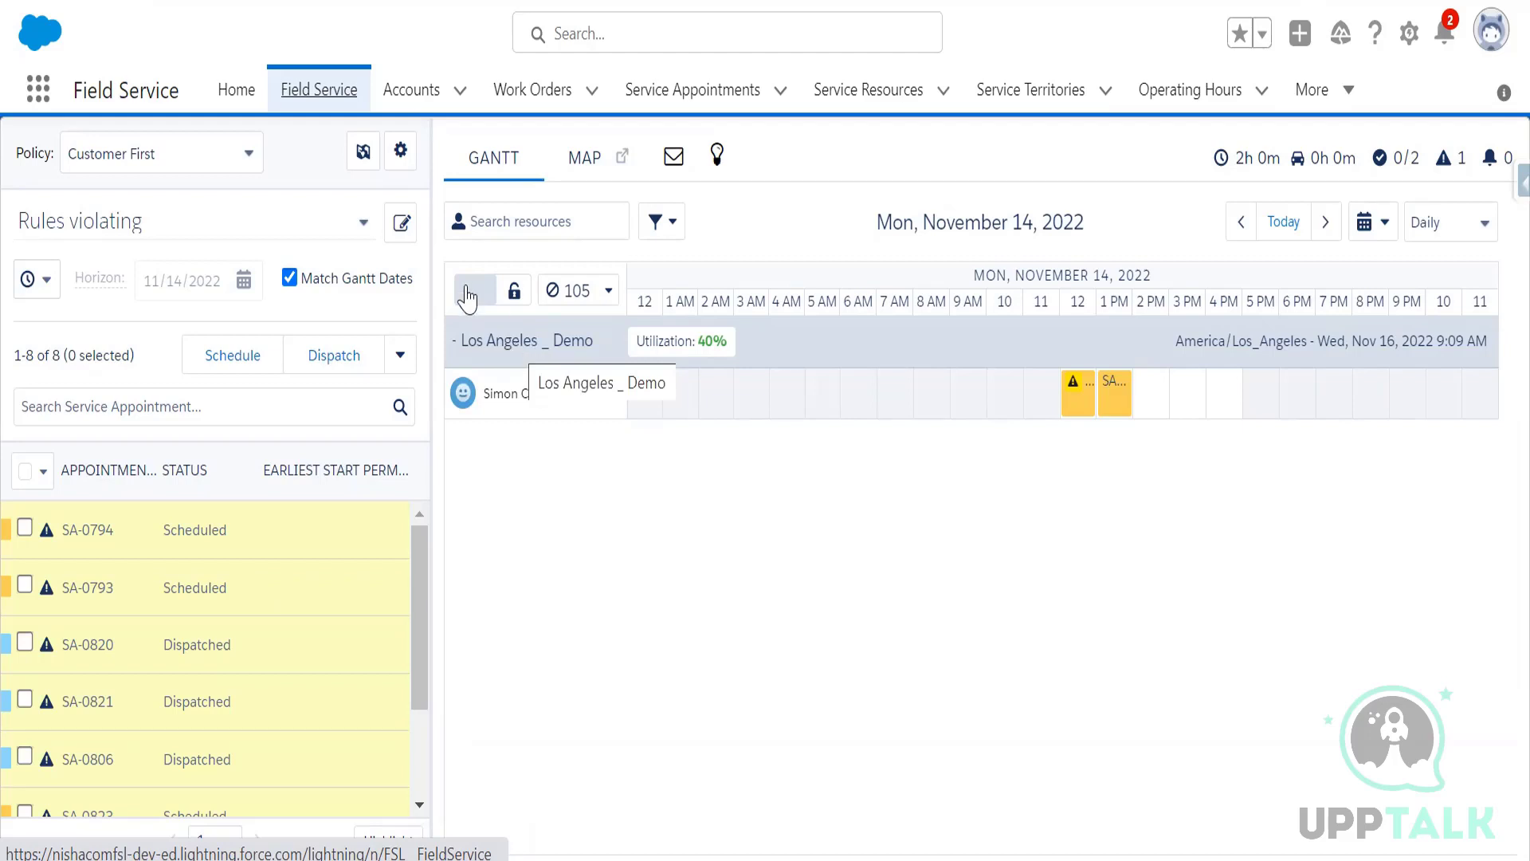
{"action": "left_click", "coordinate": [37, 88]}
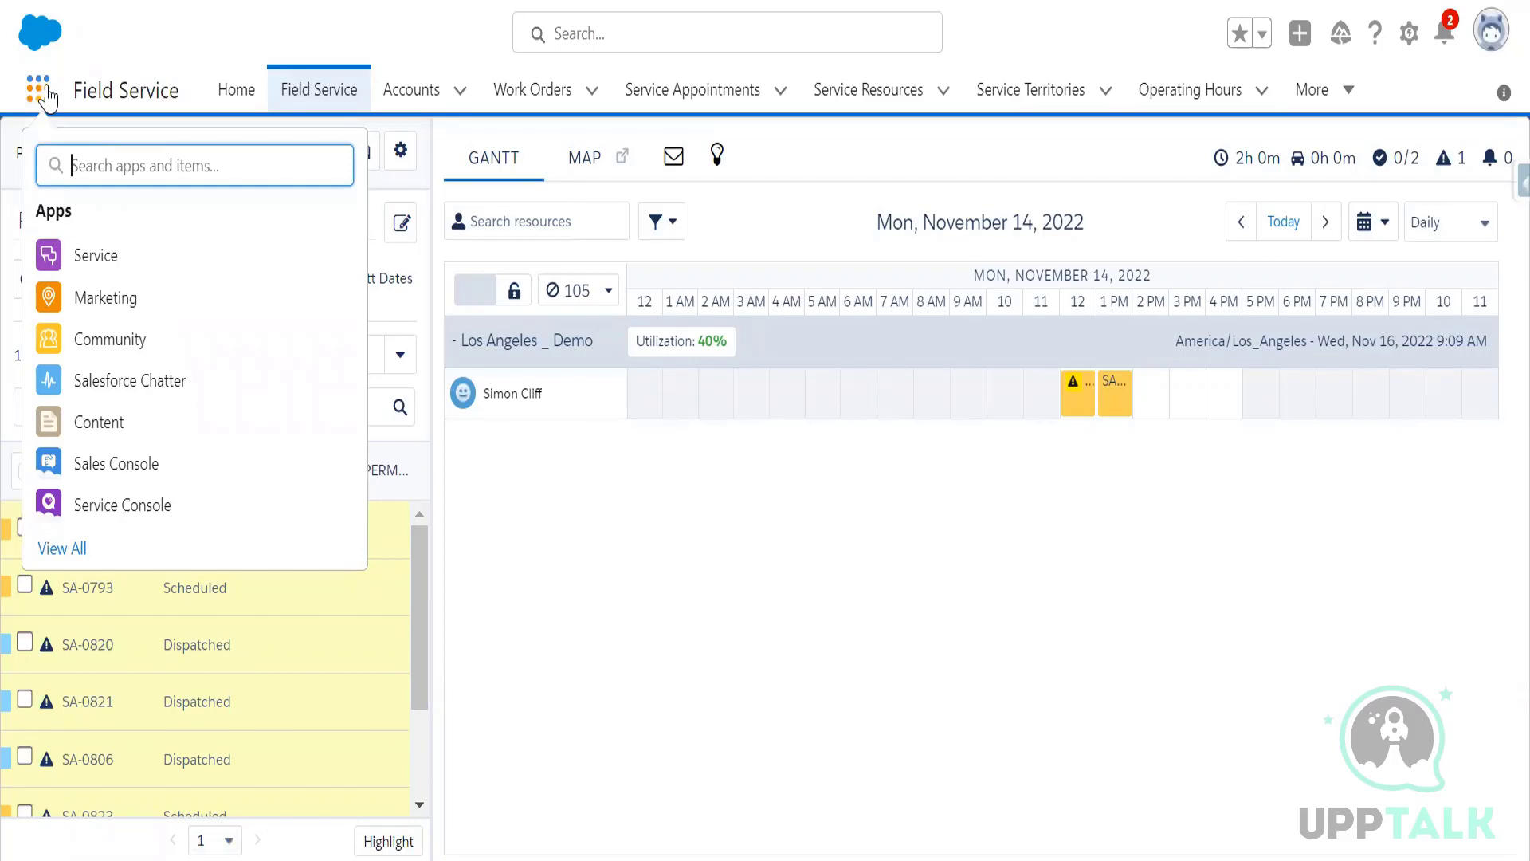
{"action": "left_click", "coordinate": [419, 448]}
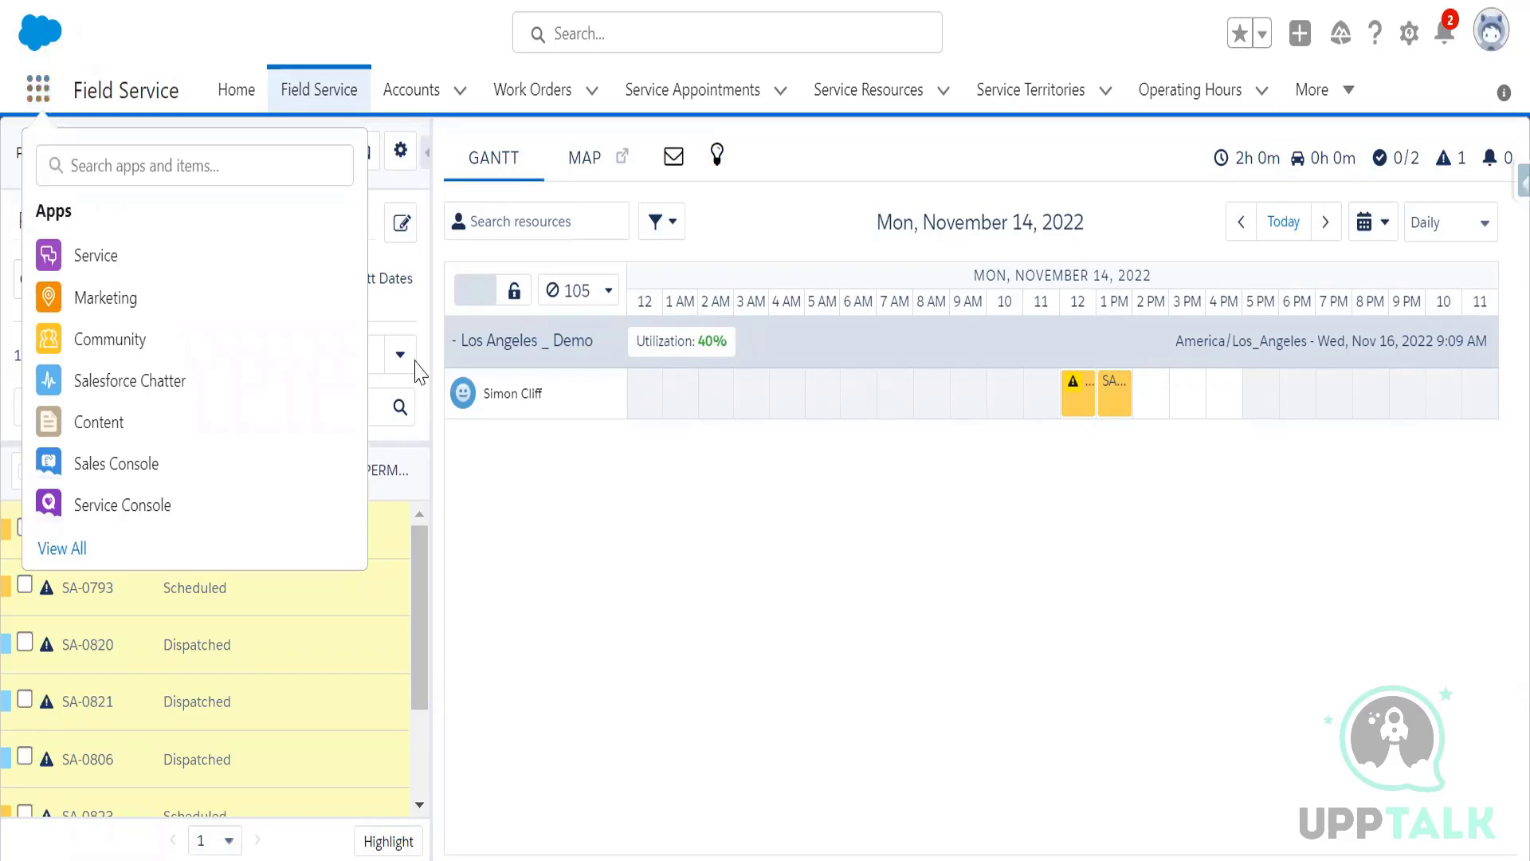
{"action": "left_click", "coordinate": [400, 355]}
{"action": "key", "text": "F5"}
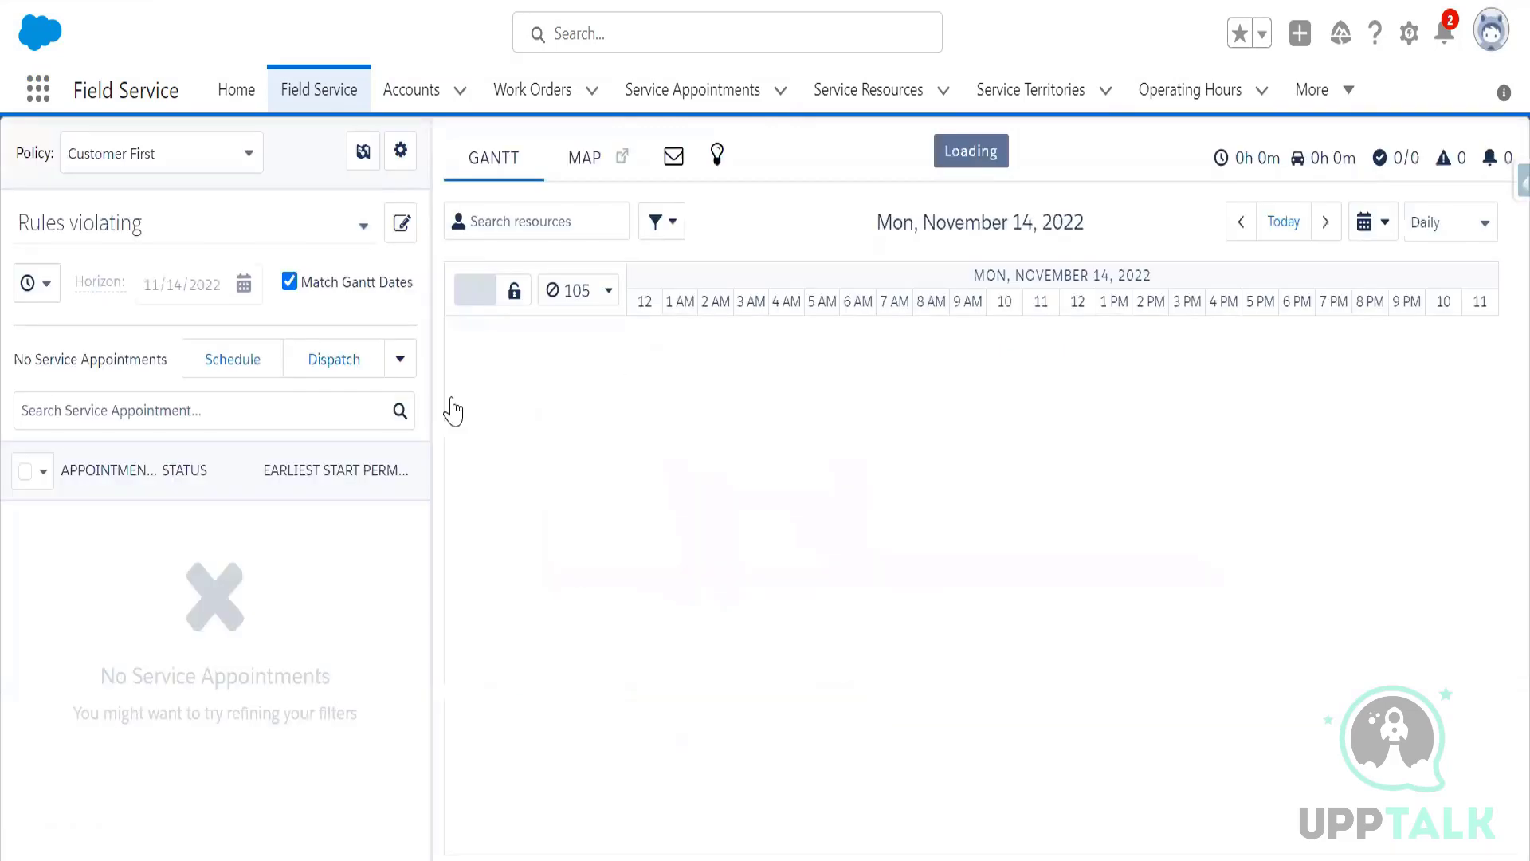
{"action": "left_click", "coordinate": [400, 367]}
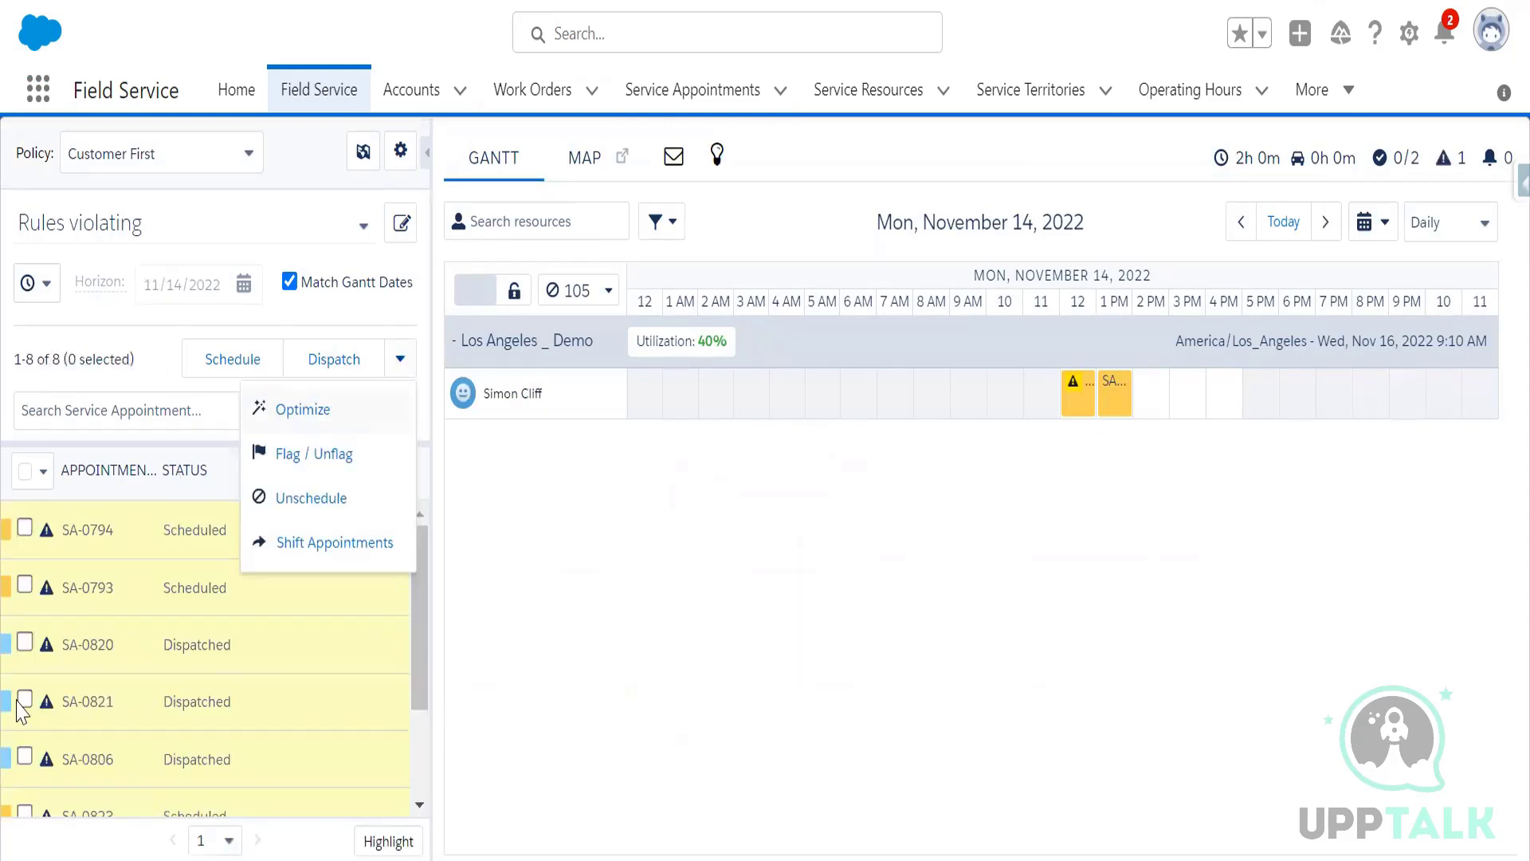
- Move the Gantt to today's date and select service appointment SA-0822 in the Rules violating list
{"action": "scroll", "coordinate": [247, 729], "scroll_direction": "down", "scroll_amount": 2}
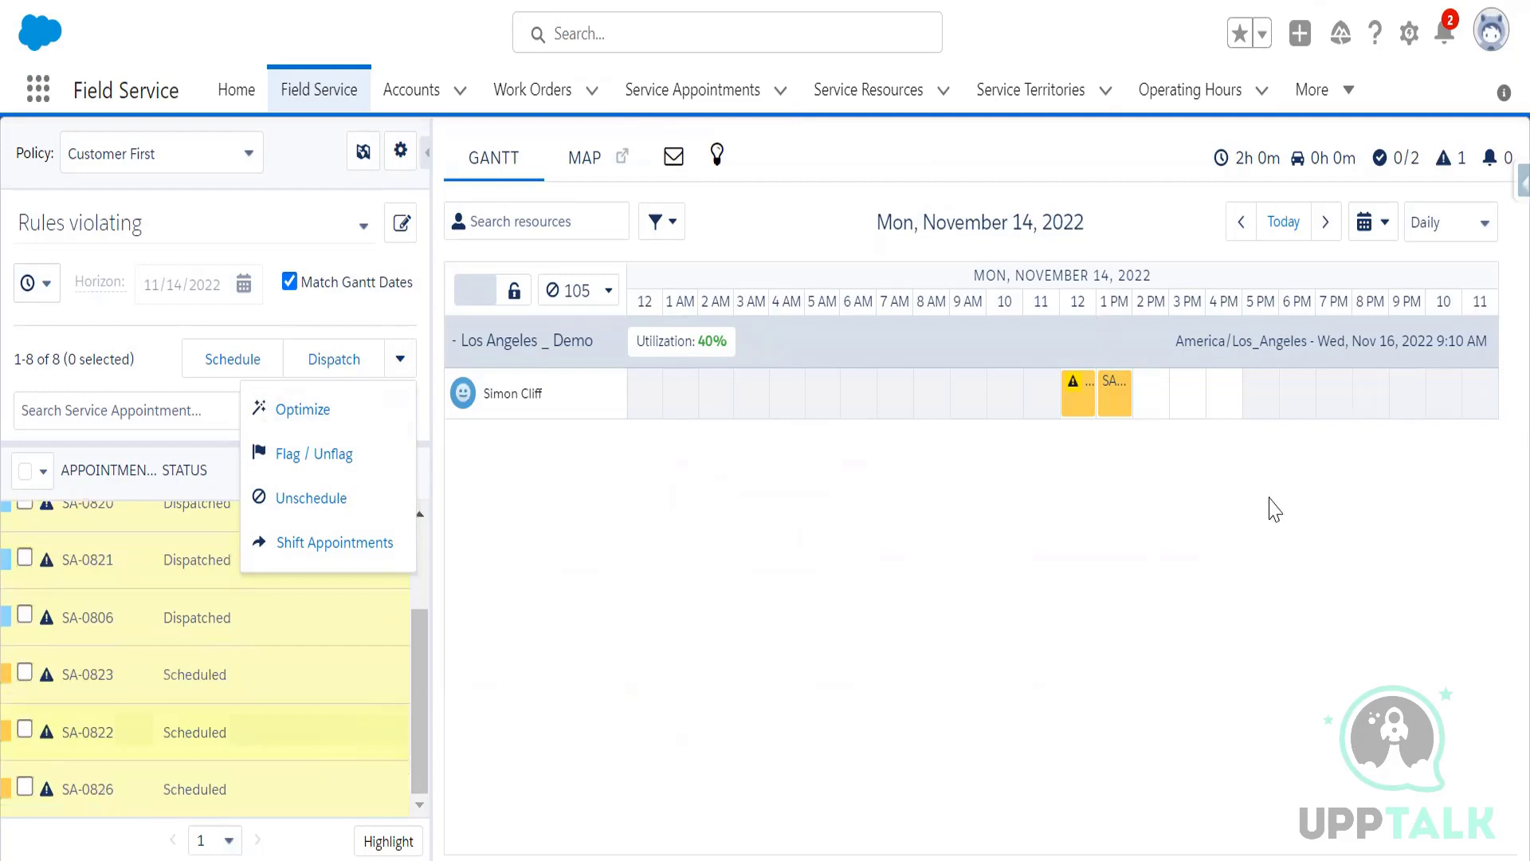
{"action": "scroll", "coordinate": [420, 780], "scroll_direction": "up", "scroll_amount": 1}
{"action": "scroll", "coordinate": [420, 781], "scroll_direction": "down", "scroll_amount": 1}
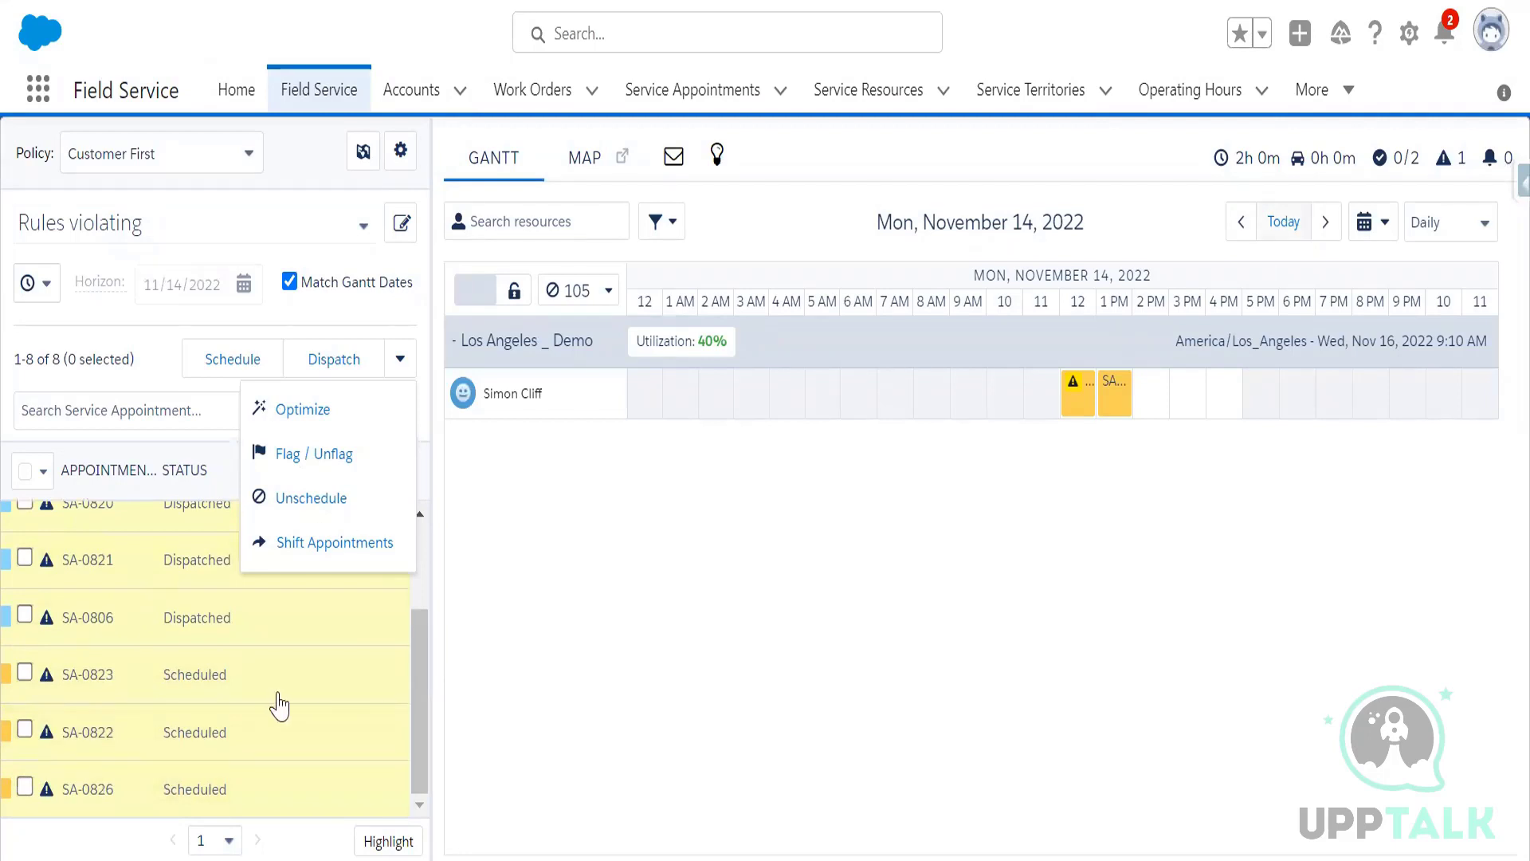
{"action": "left_click", "coordinate": [1284, 222]}
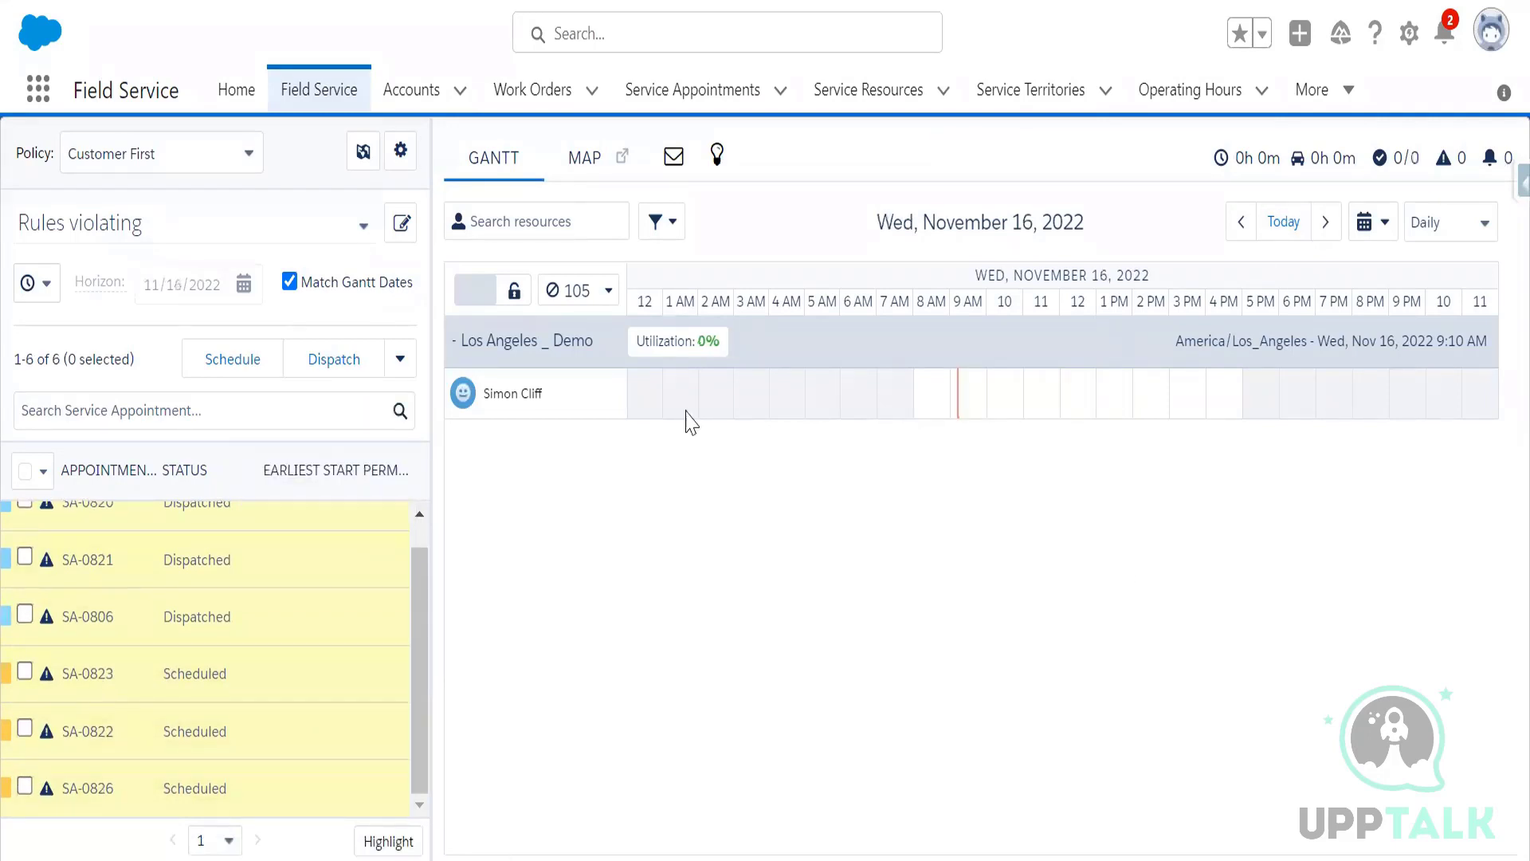
{"action": "scroll", "coordinate": [285, 696], "scroll_direction": "up", "scroll_amount": 1}
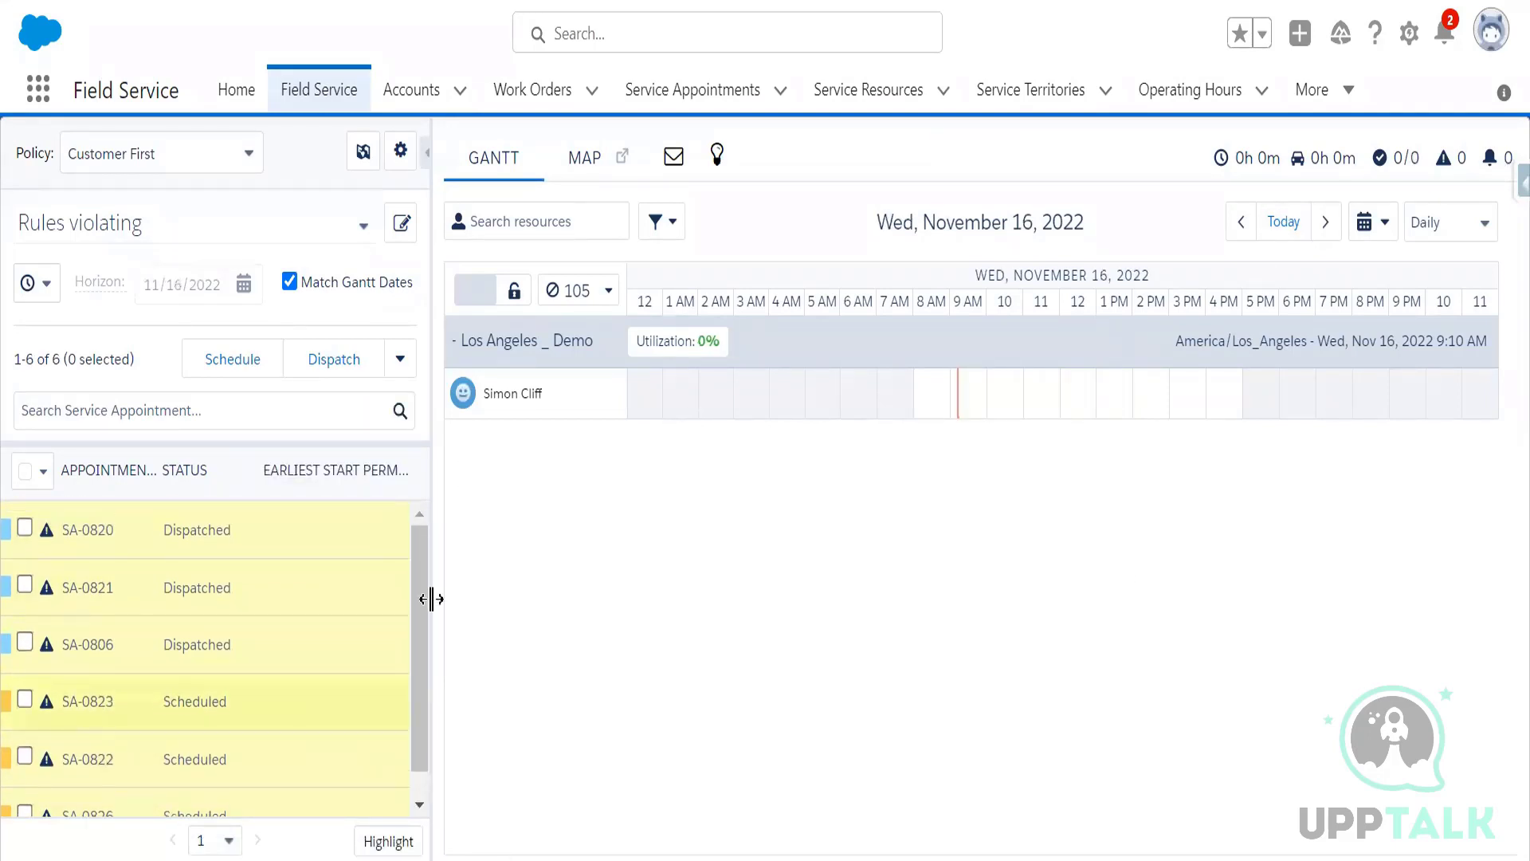
{"action": "left_click", "coordinate": [401, 361]}
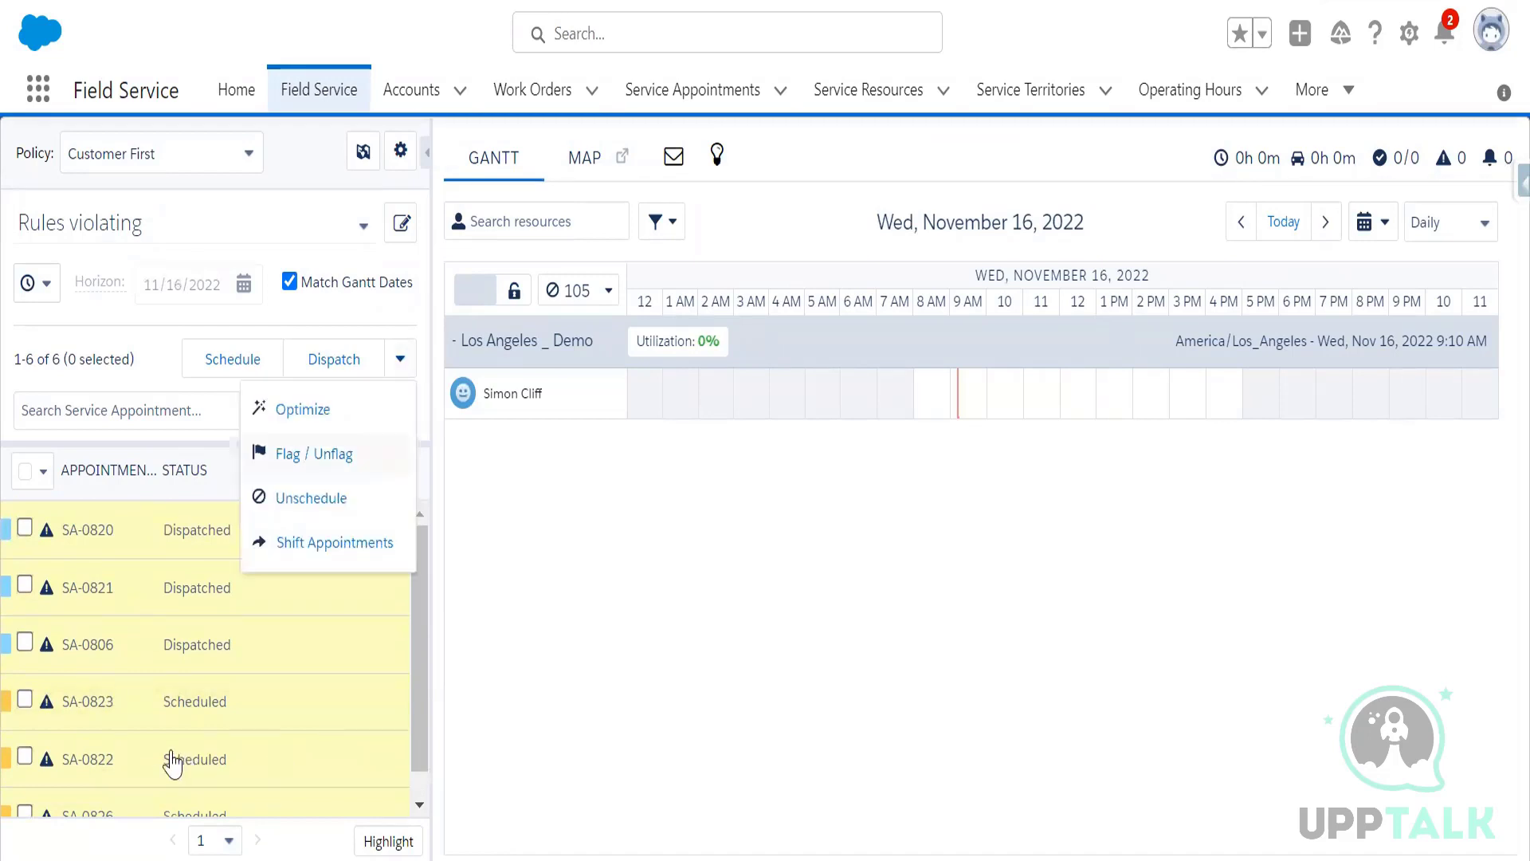
{"action": "left_click", "coordinate": [24, 757]}
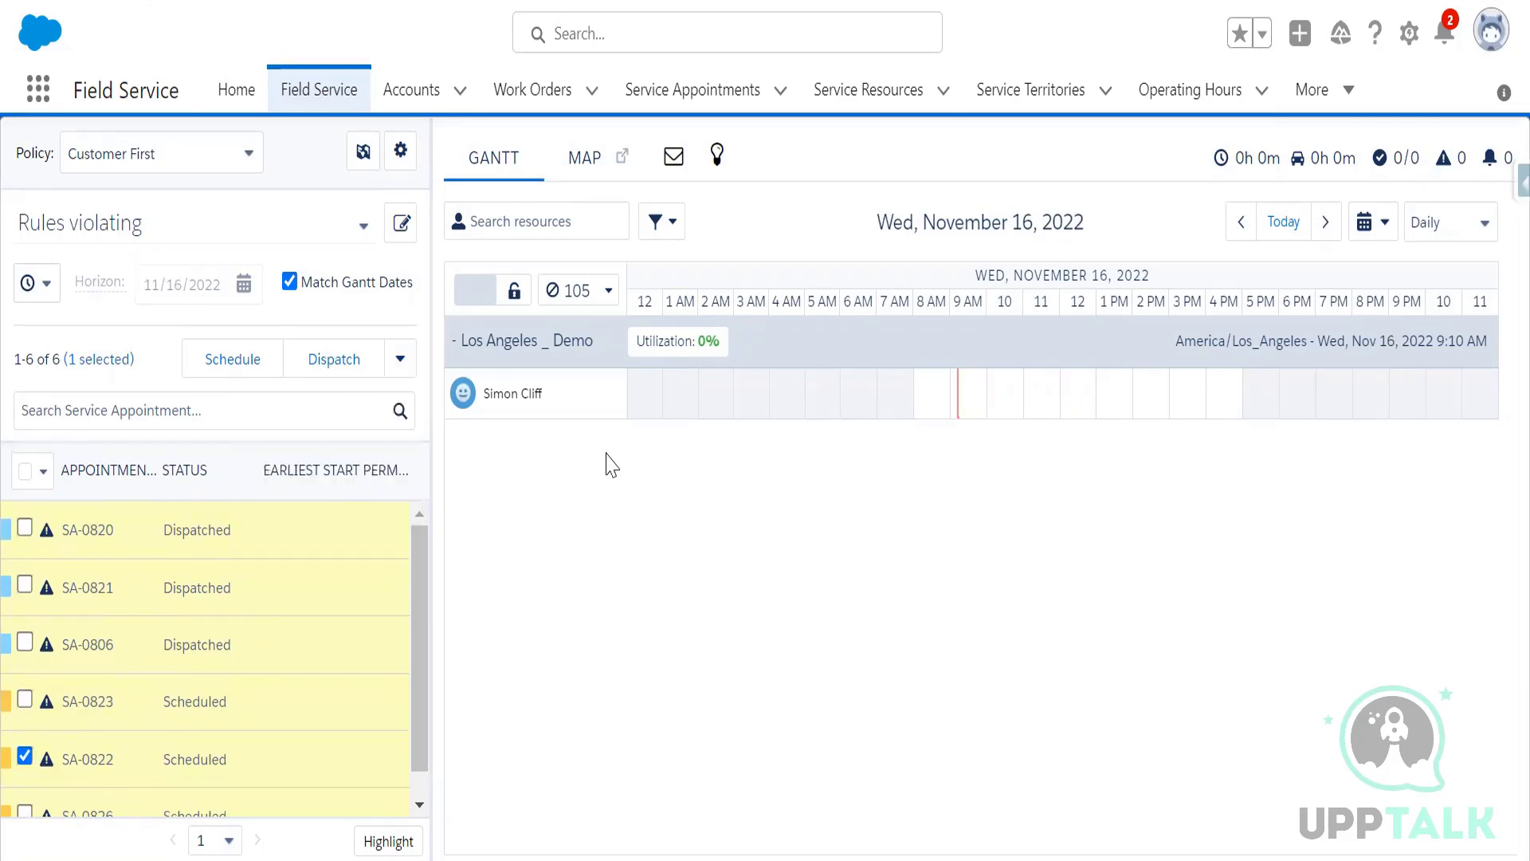
- Switch to the Field Service Admin app and open the Customize Scheduling Policies step of Guided Setup
{"action": "left_click", "coordinate": [39, 91]}
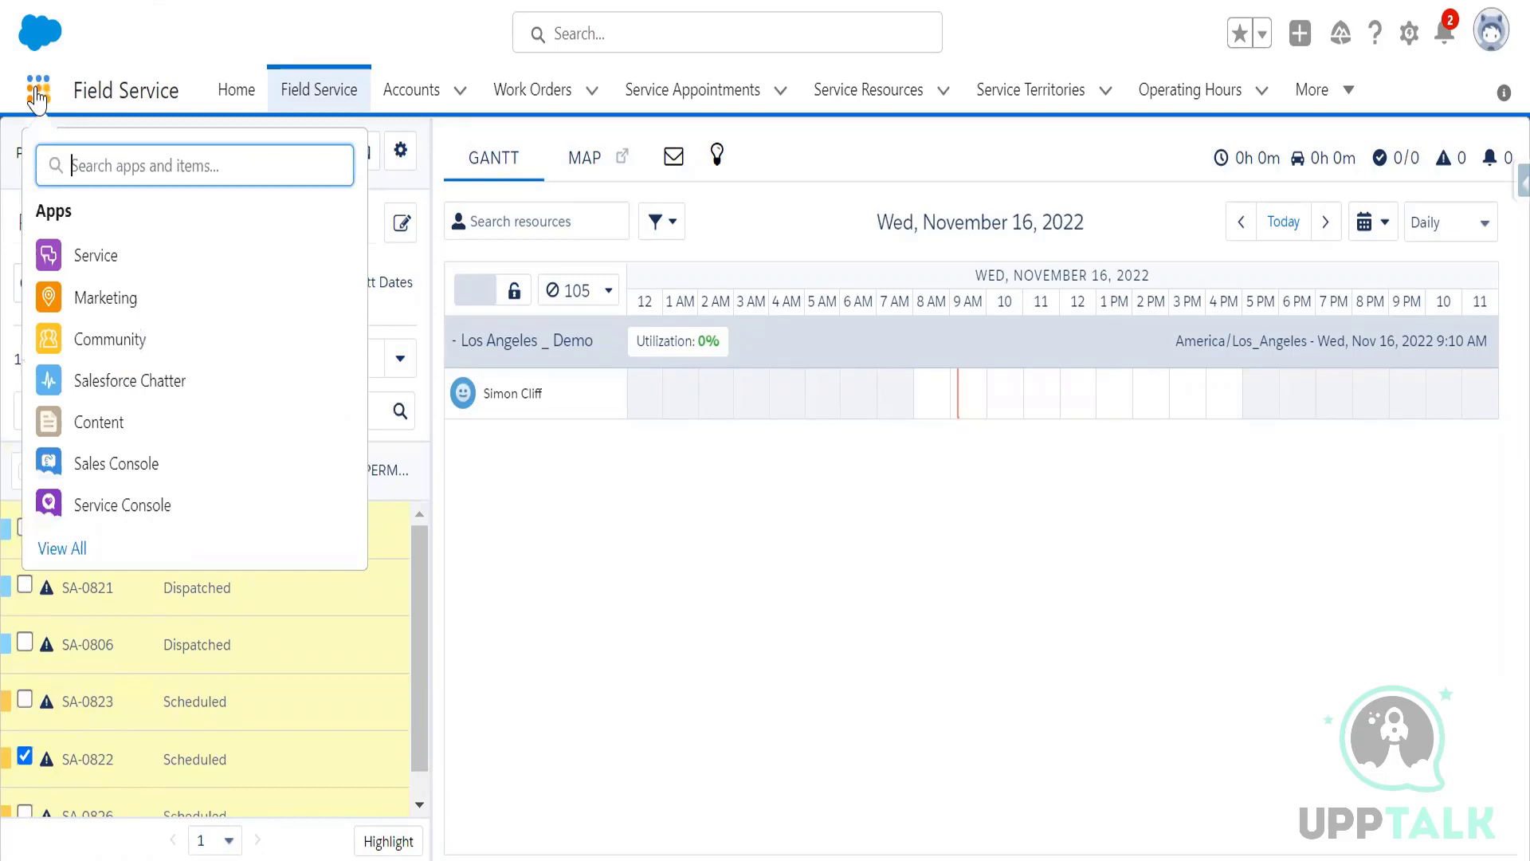
{"action": "type", "text": "field"}
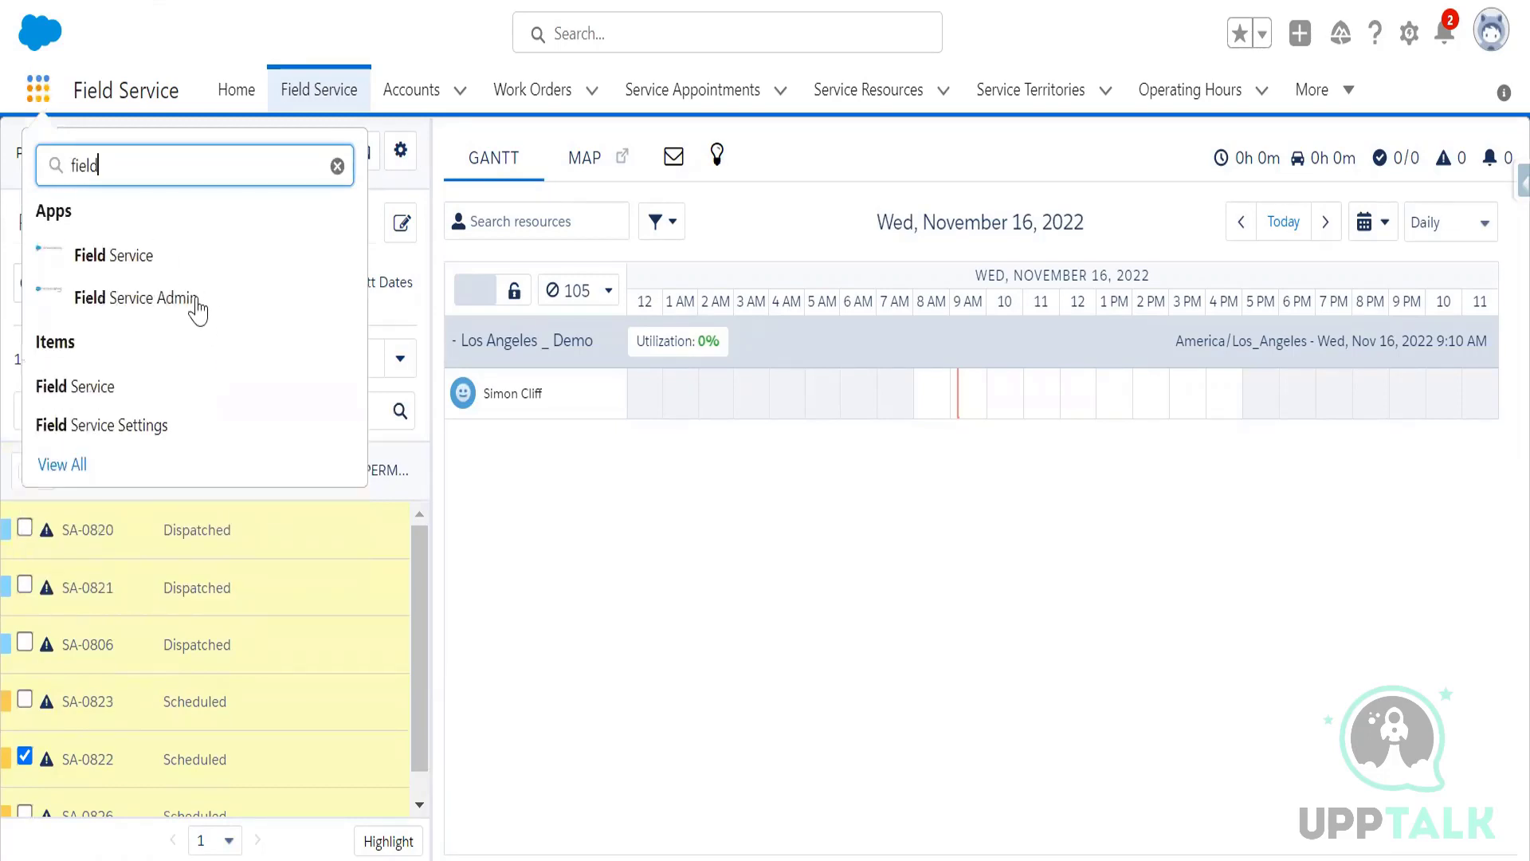
{"action": "left_click", "coordinate": [198, 309]}
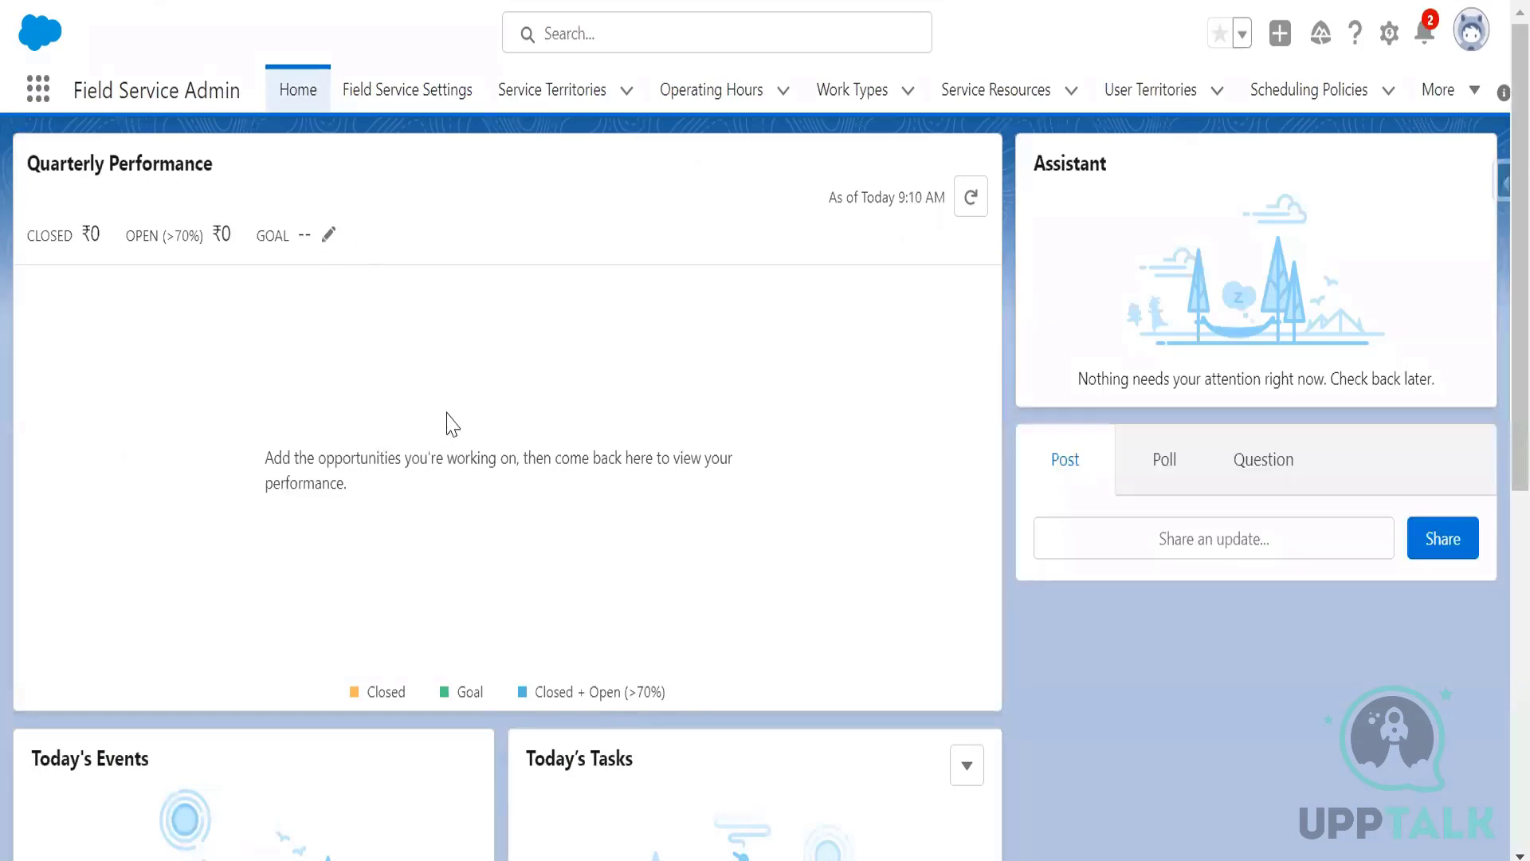
{"action": "left_click", "coordinate": [407, 90]}
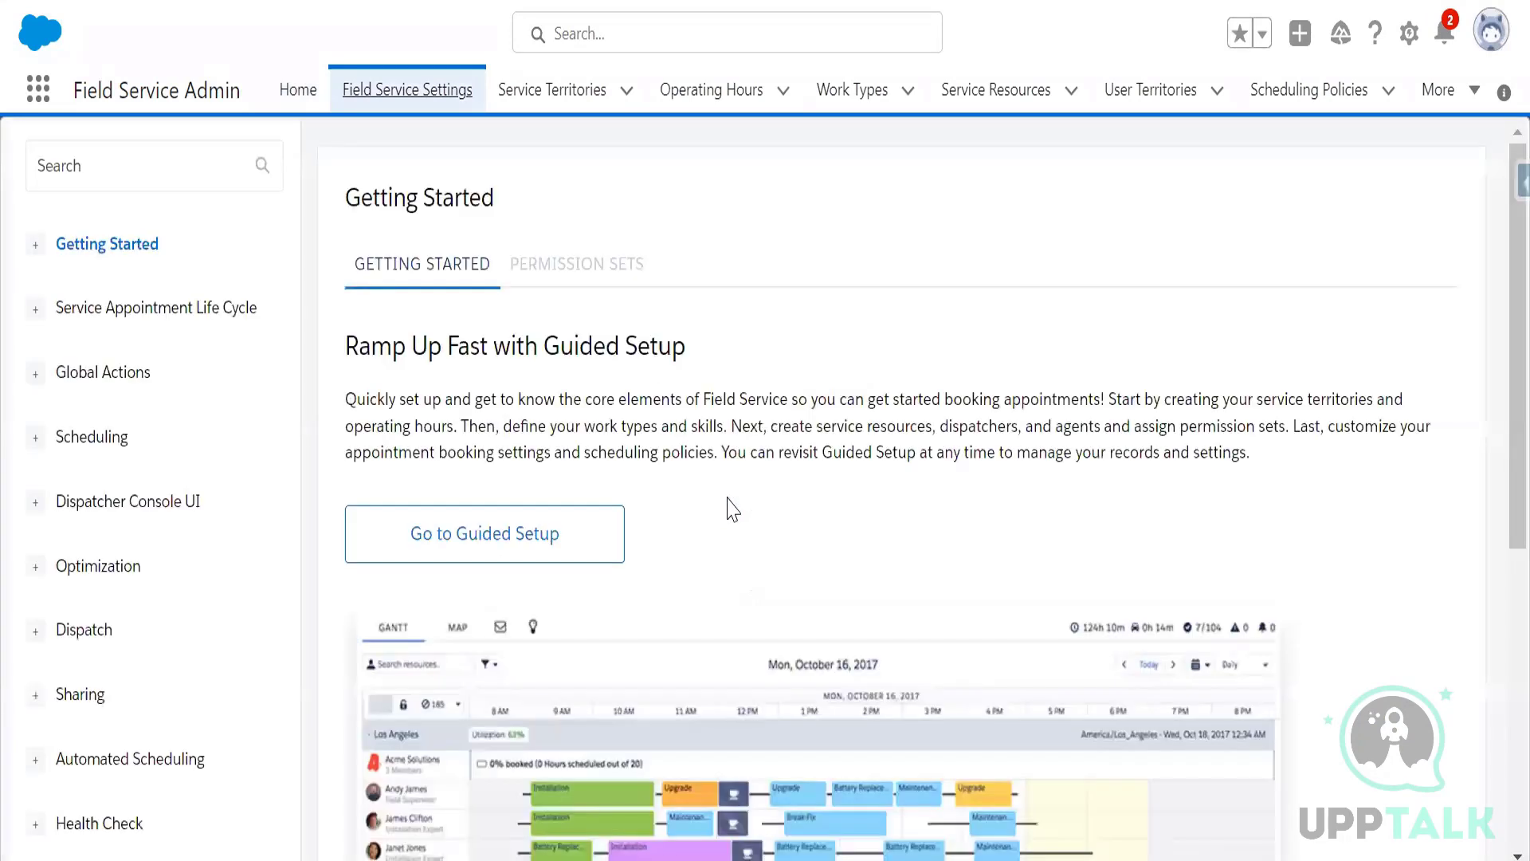
{"action": "left_click", "coordinate": [542, 562]}
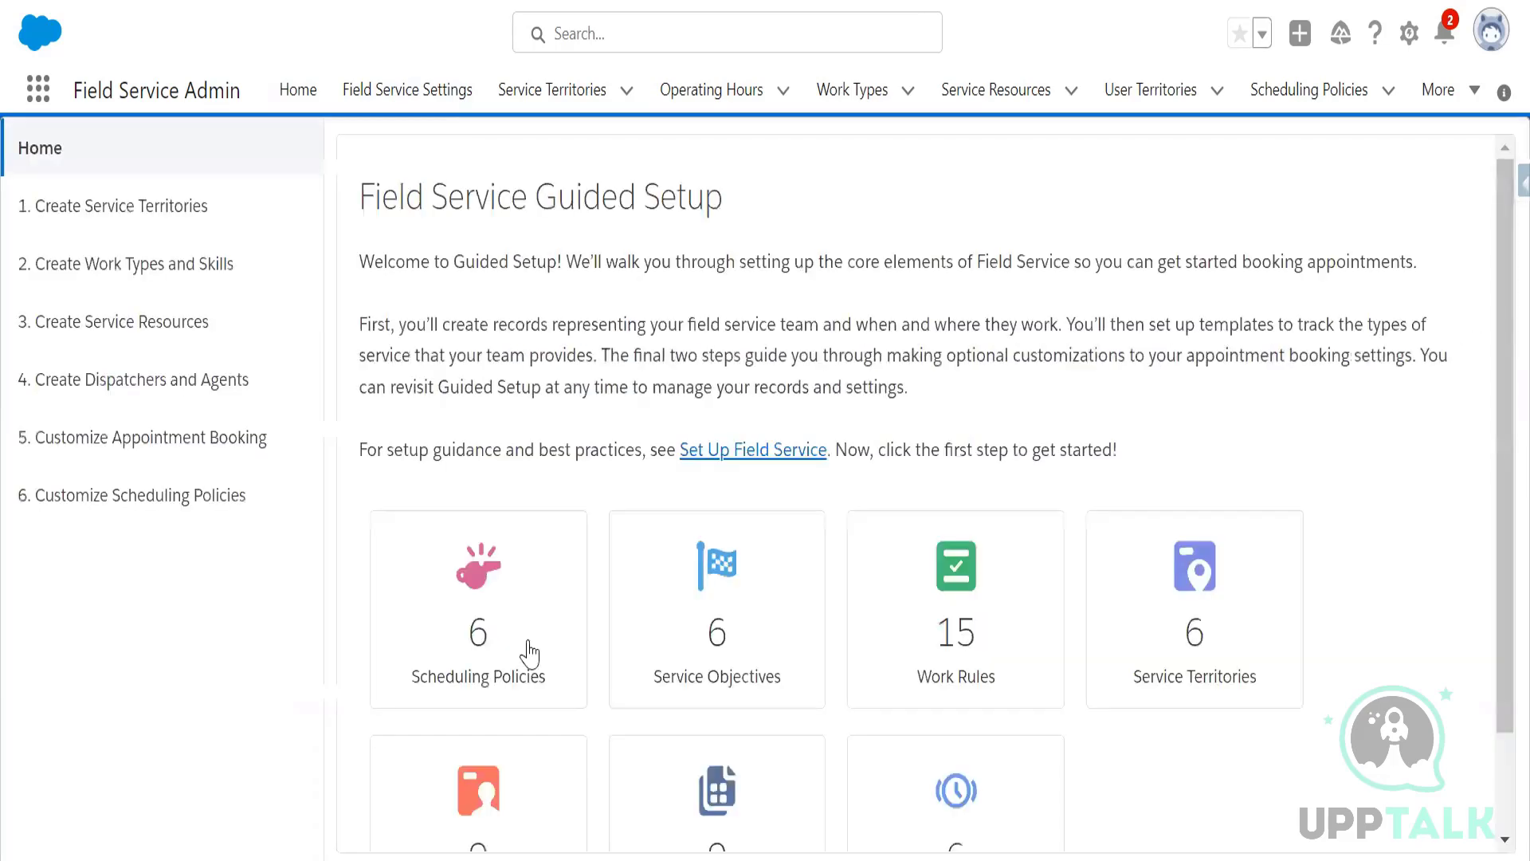
{"action": "left_click", "coordinate": [623, 615]}
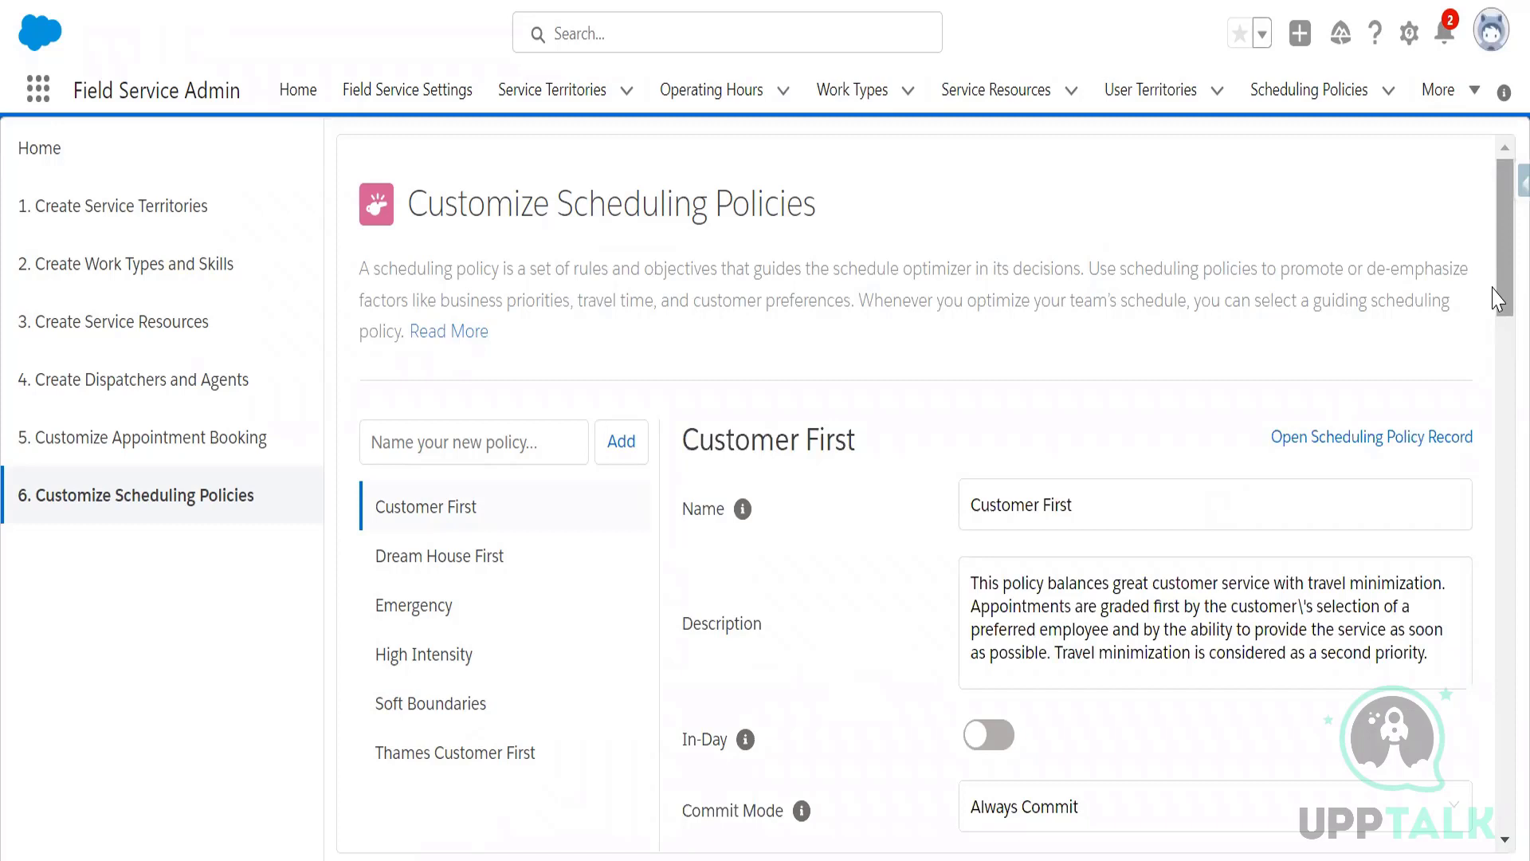
- Turn on the In-Day setting for the Customer First scheduling policy
{"action": "scroll", "coordinate": [1494, 298], "scroll_direction": "down", "scroll_amount": 3}
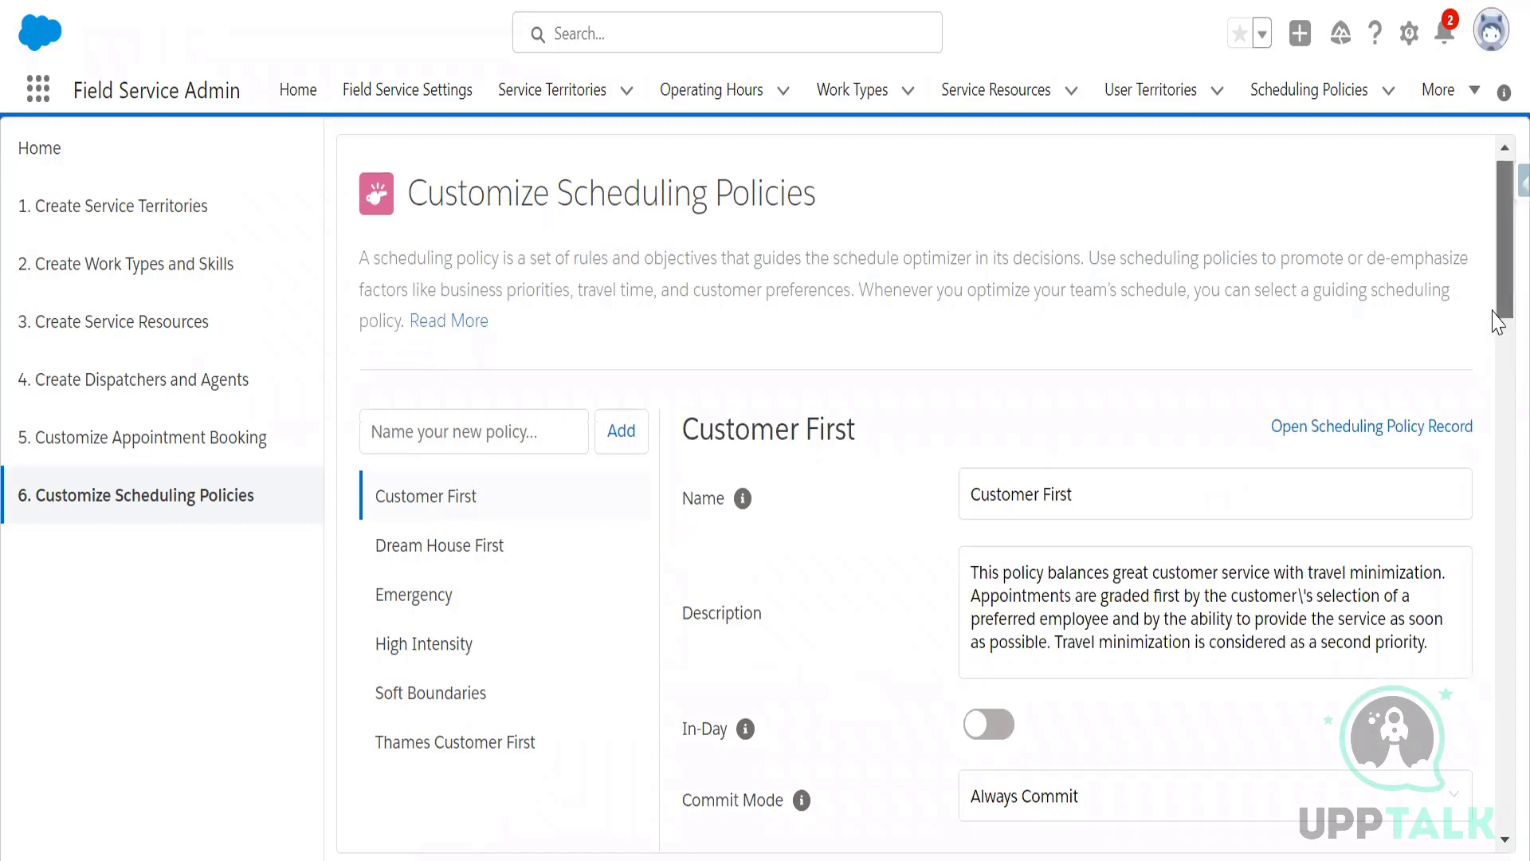
{"action": "scroll", "coordinate": [1498, 355], "scroll_direction": "down", "scroll_amount": 1}
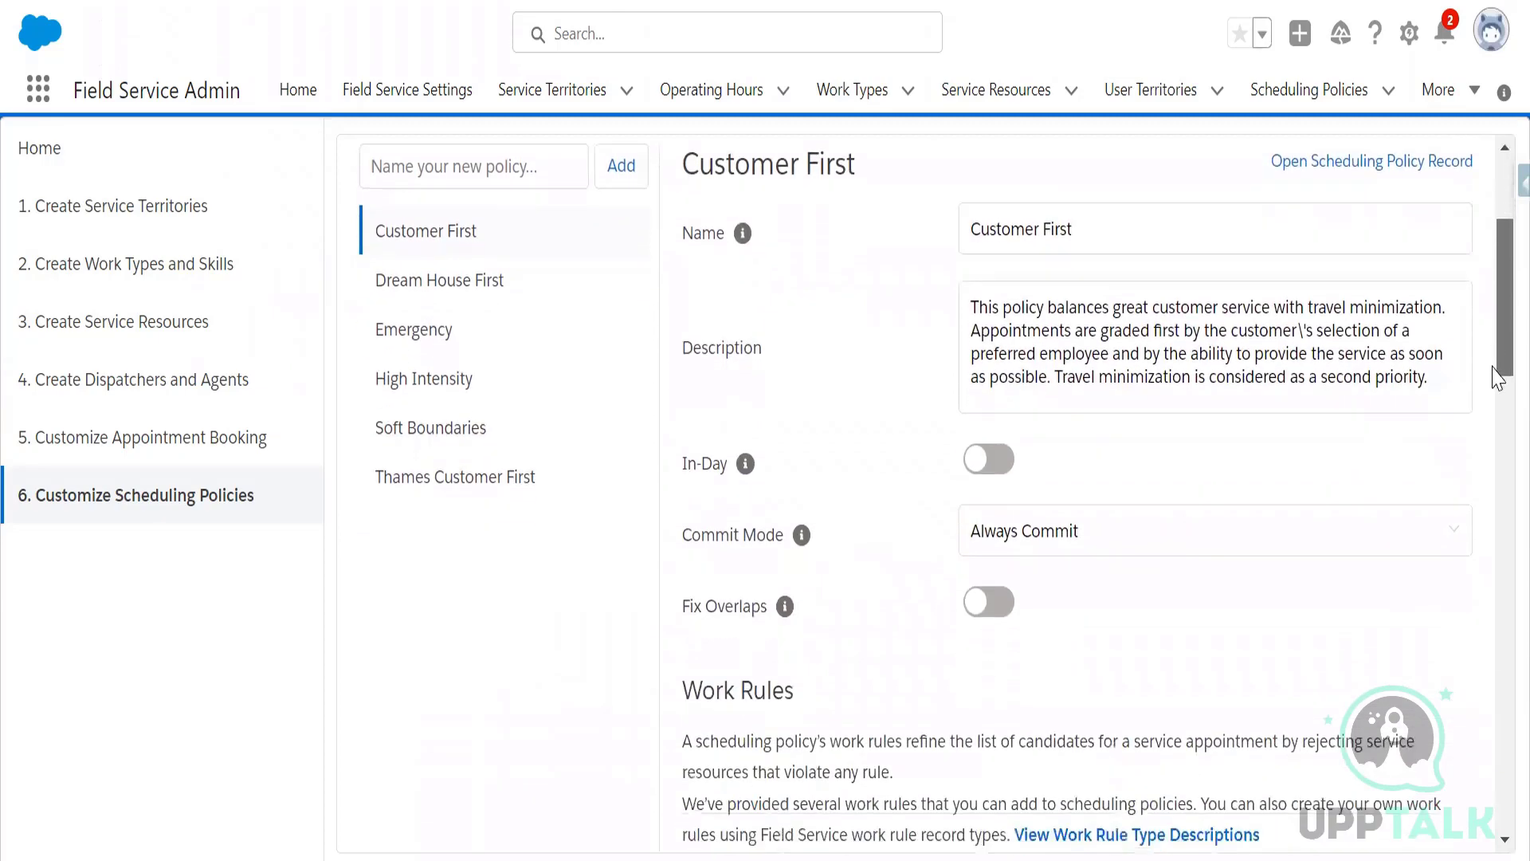
{"action": "scroll", "coordinate": [993, 455], "scroll_direction": "down", "scroll_amount": 1}
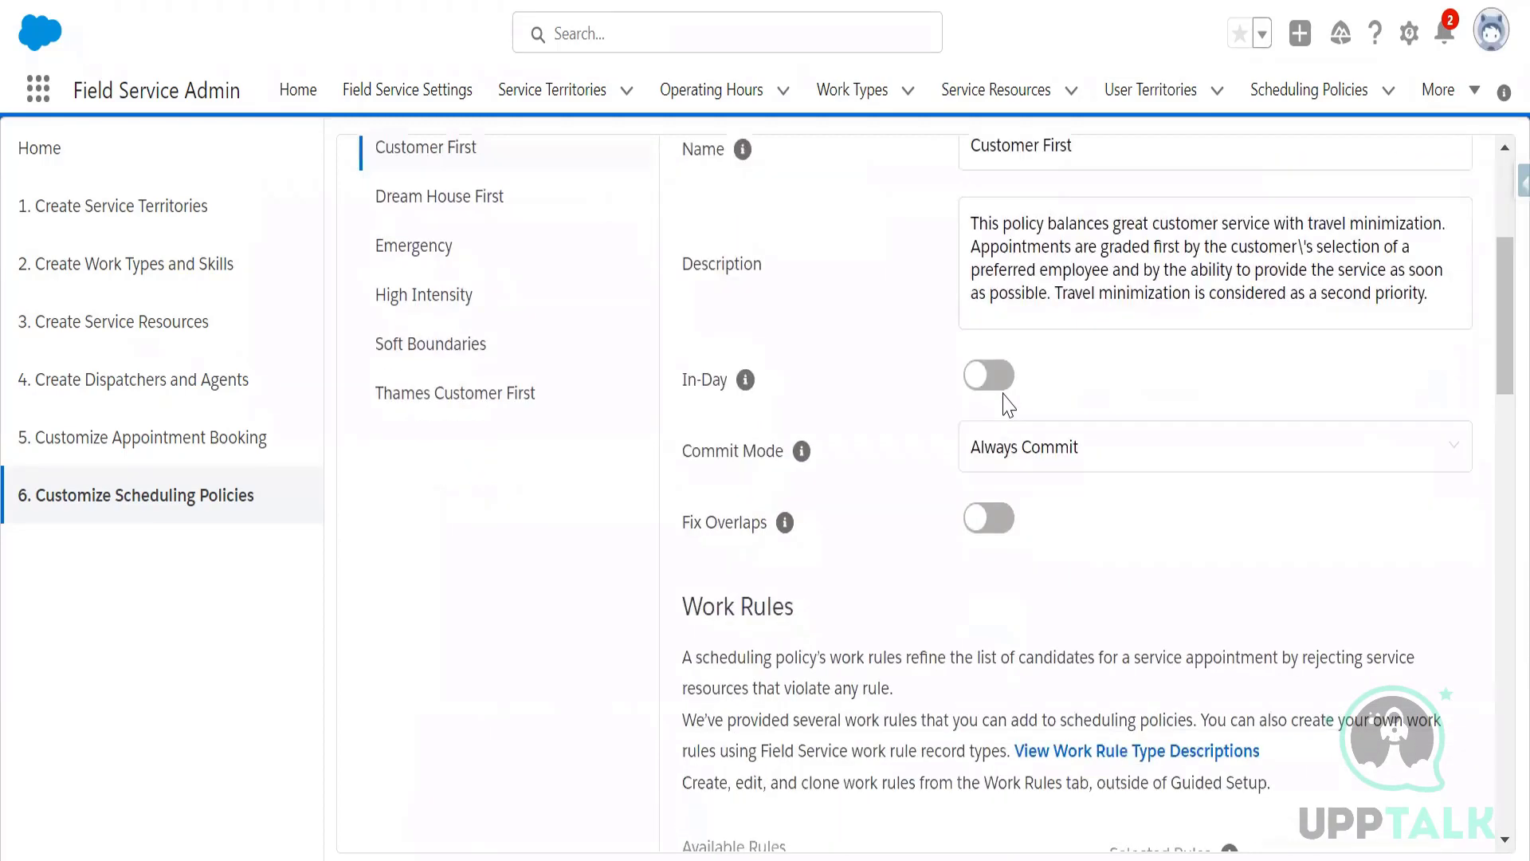
{"action": "left_click", "coordinate": [742, 392]}
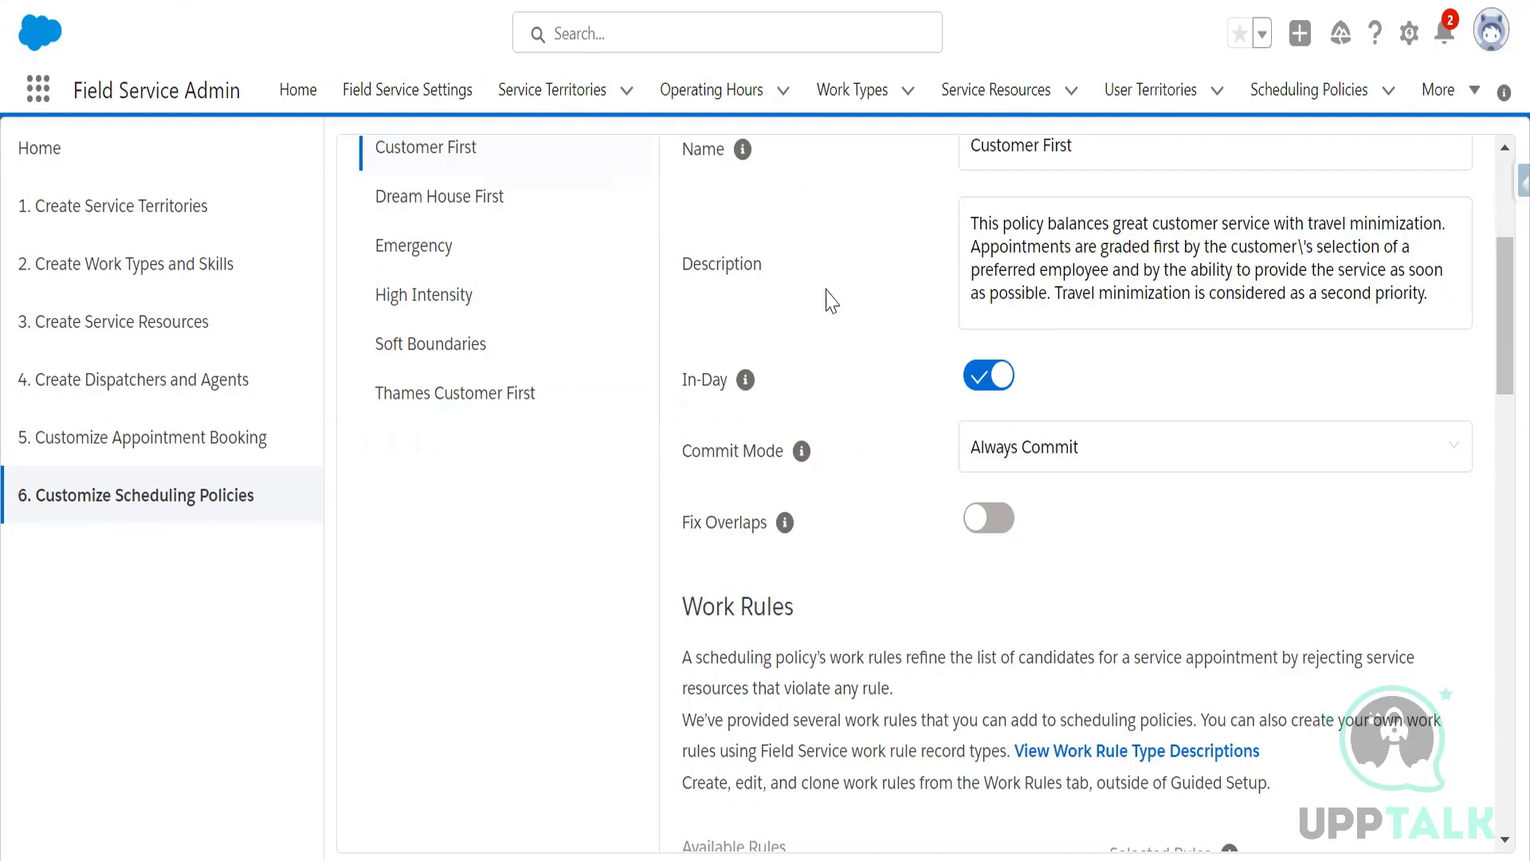
- Return to the Field Service dispatcher console, start an Optimize request, and include the Los Angeles _ Demo territory
{"action": "mouse_move", "coordinate": [547, 317]}
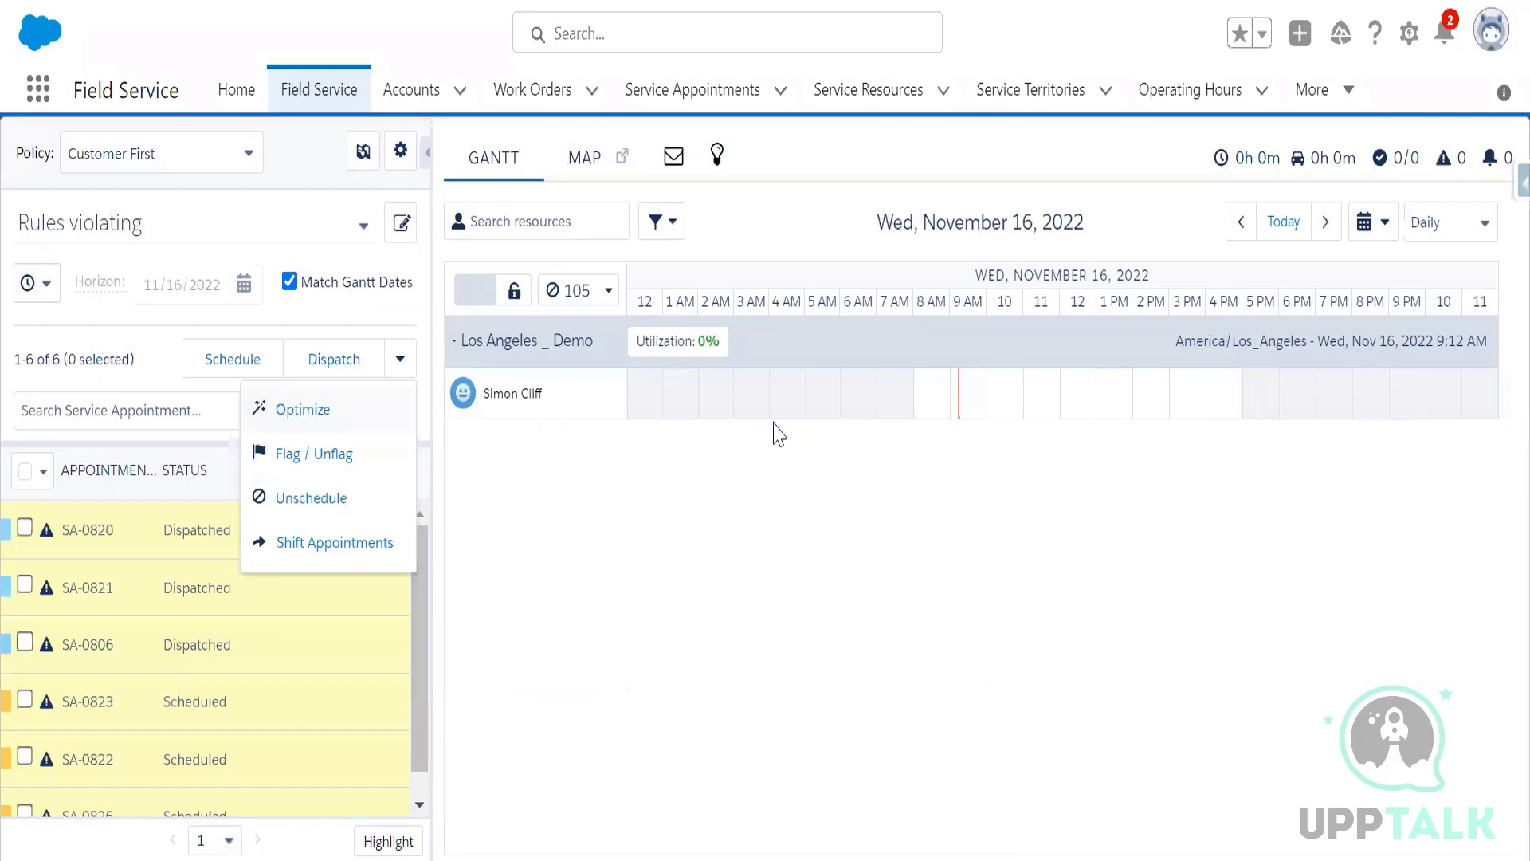
{"action": "left_click", "coordinate": [303, 409]}
{"action": "left_click", "coordinate": [771, 419]}
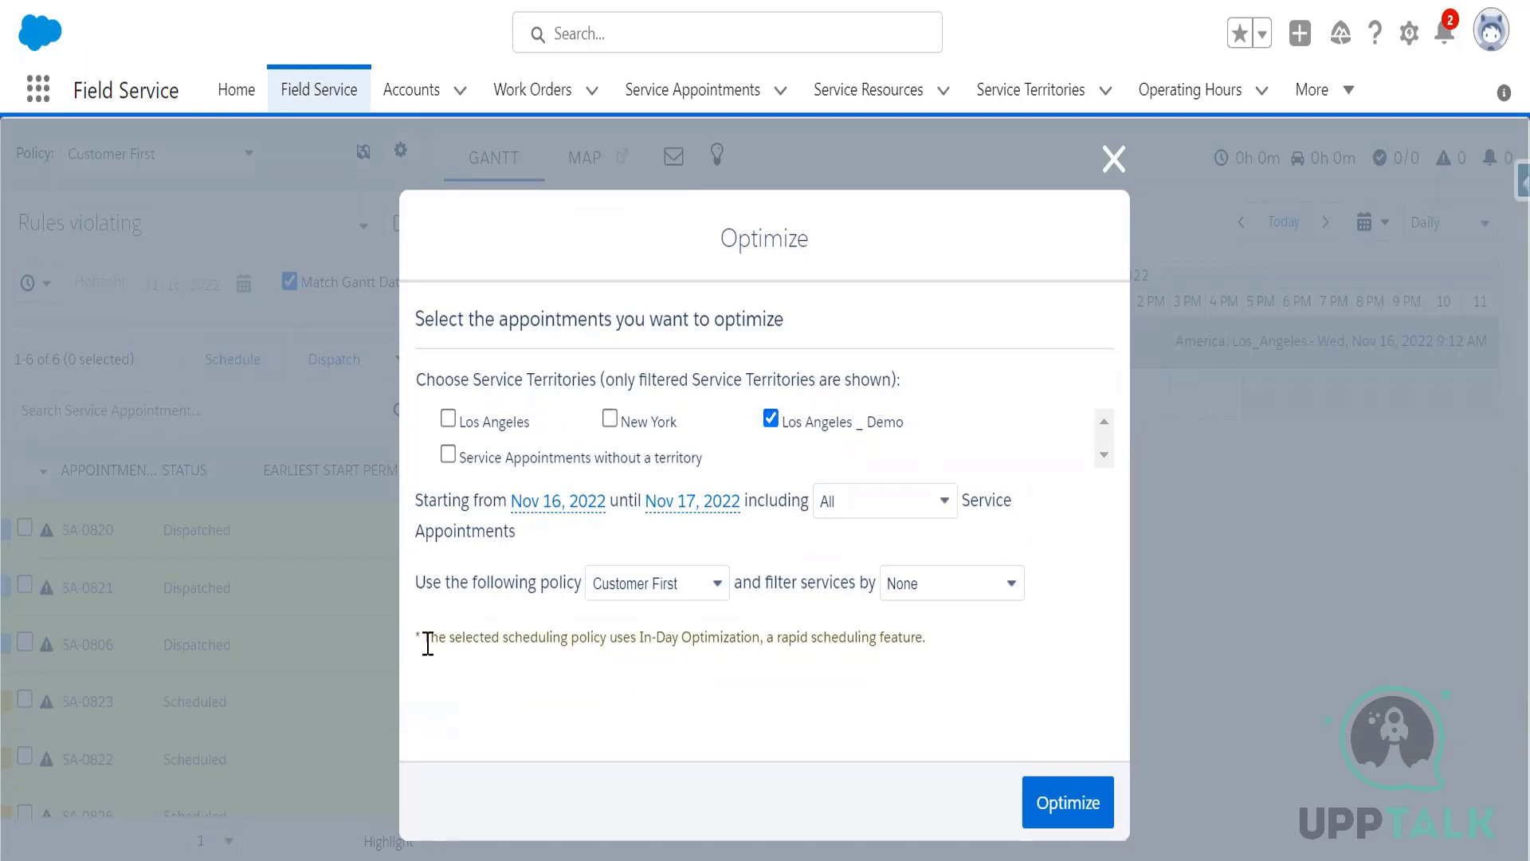
- Highlight the note about In-Day Optimization below the selected policy and close the Optimize dialog without running it
{"action": "left_click_drag", "start_coordinate": [425, 637], "coordinate": [943, 647]}
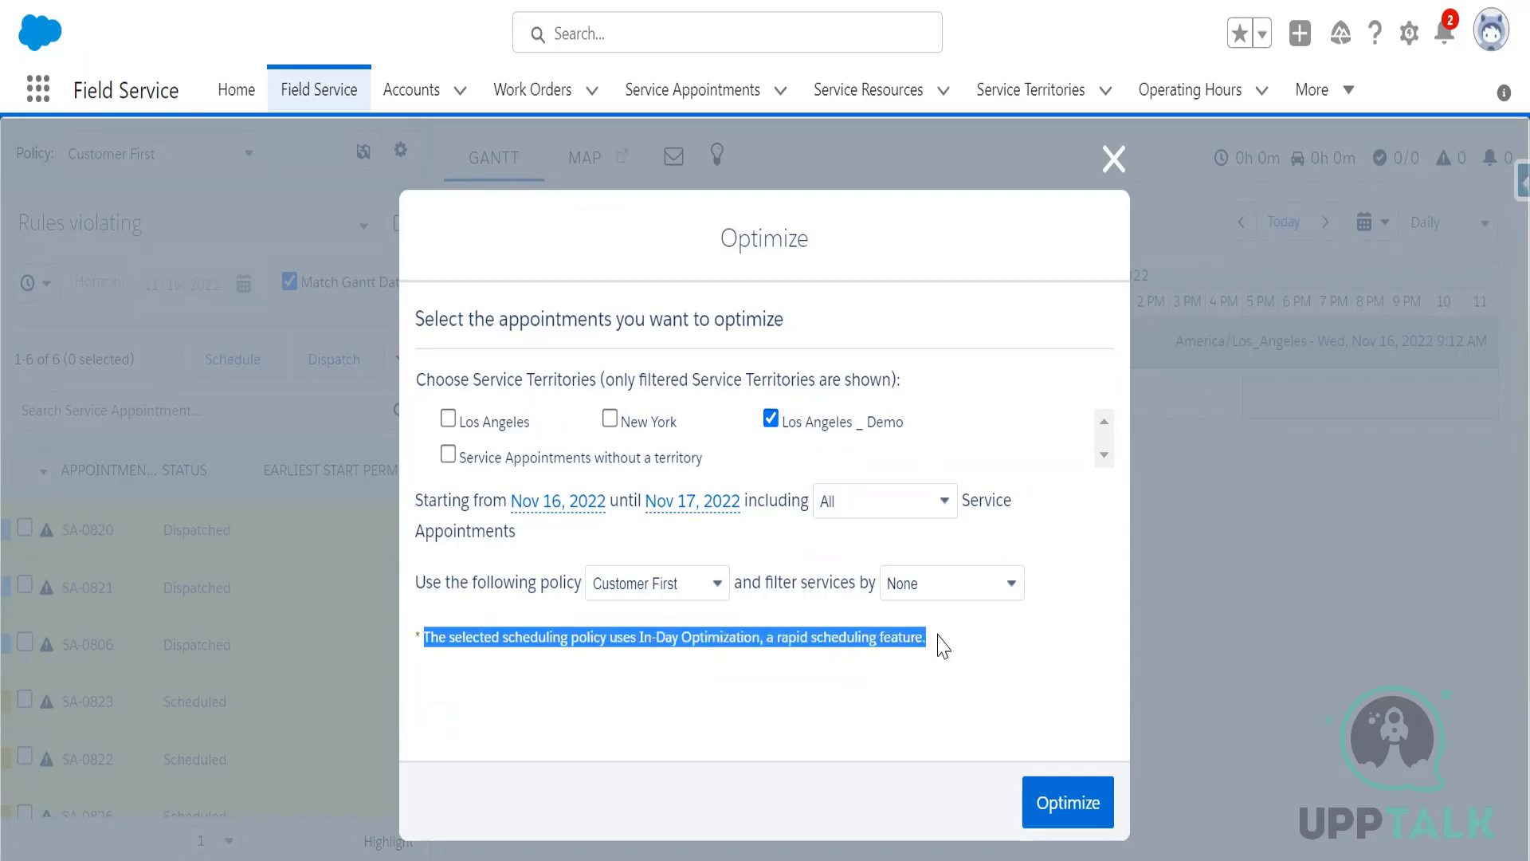
{"action": "left_click", "coordinate": [953, 584]}
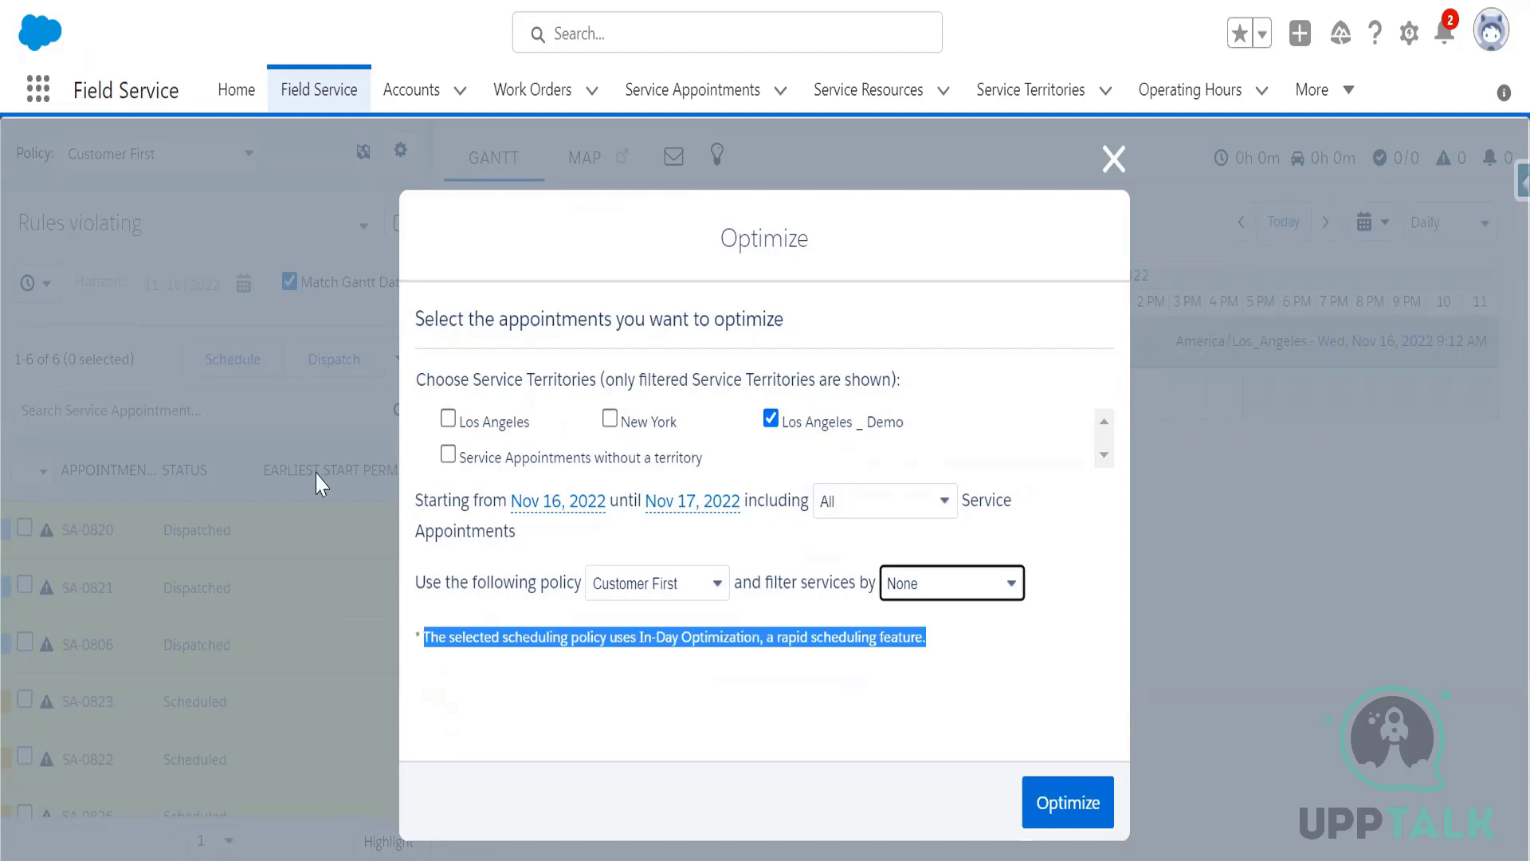
{"action": "right_click", "coordinate": [926, 487]}
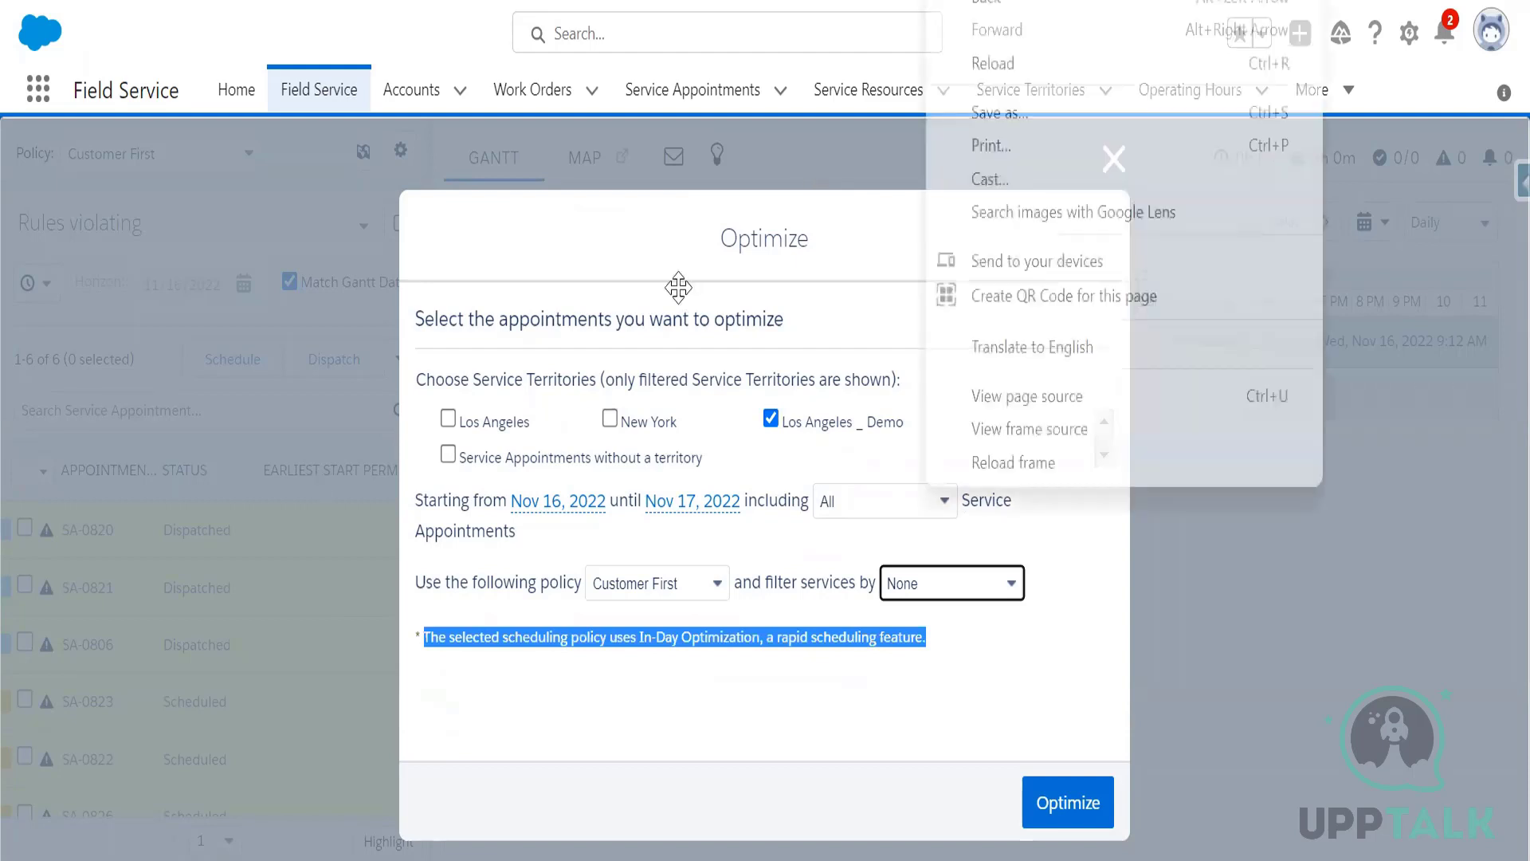
{"action": "left_click", "coordinate": [929, 622]}
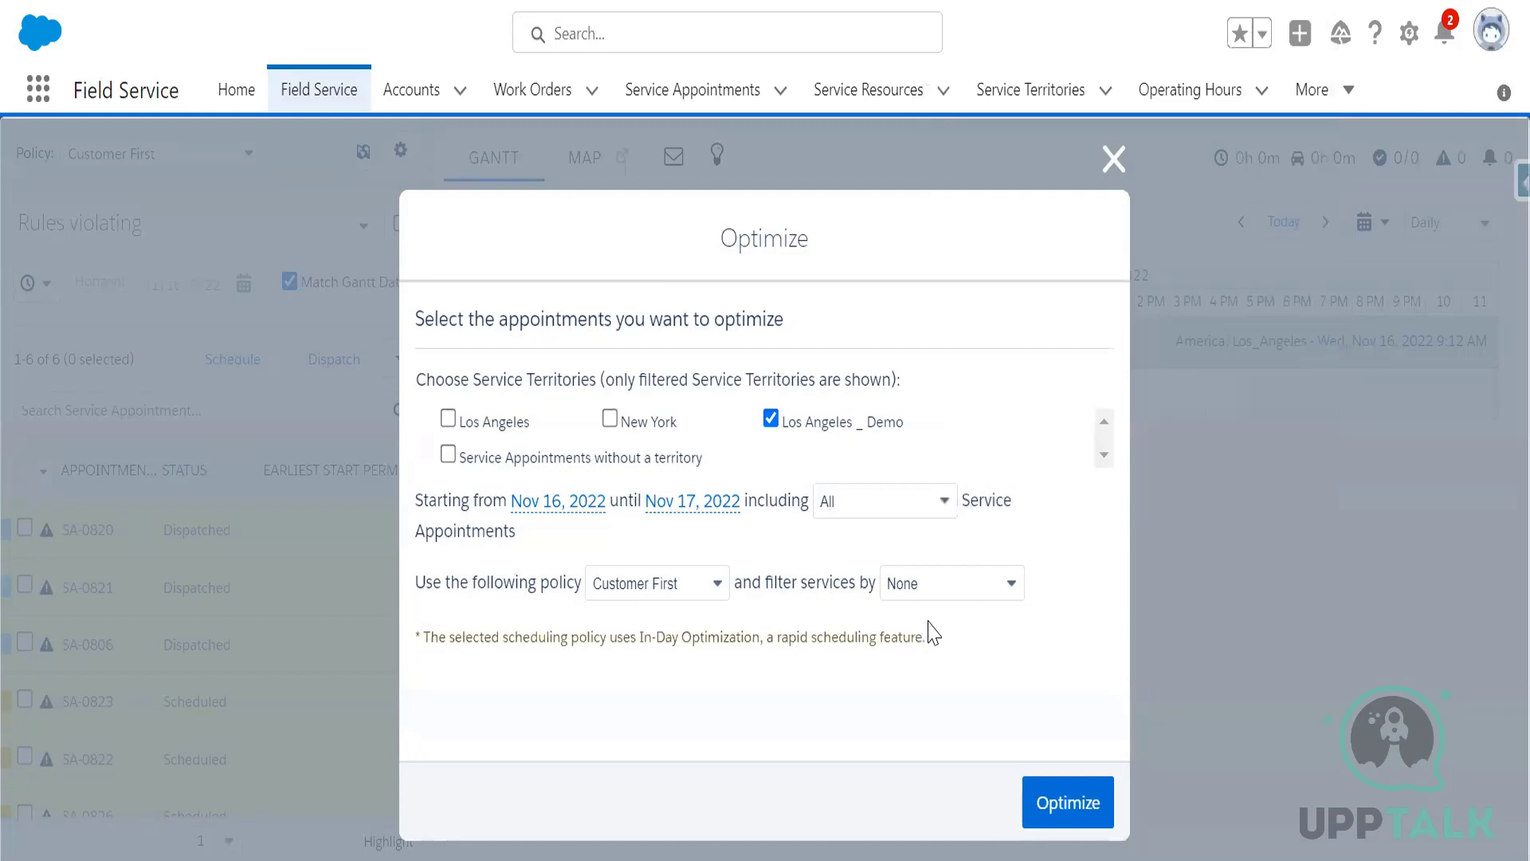
{"action": "left_click_drag", "start_coordinate": [430, 637], "coordinate": [928, 636]}
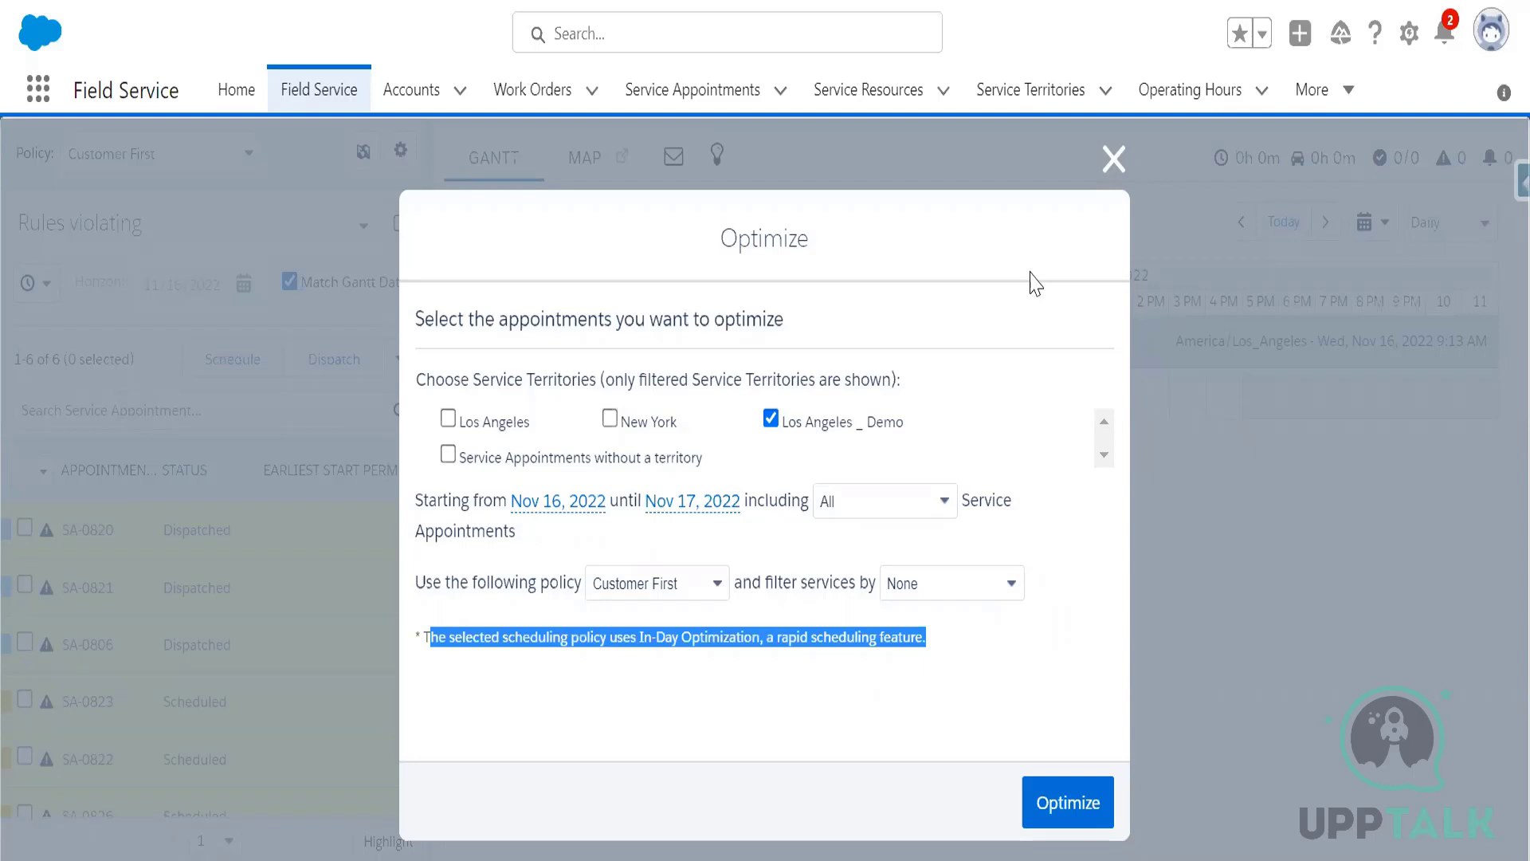
{"action": "key", "text": "Escape"}
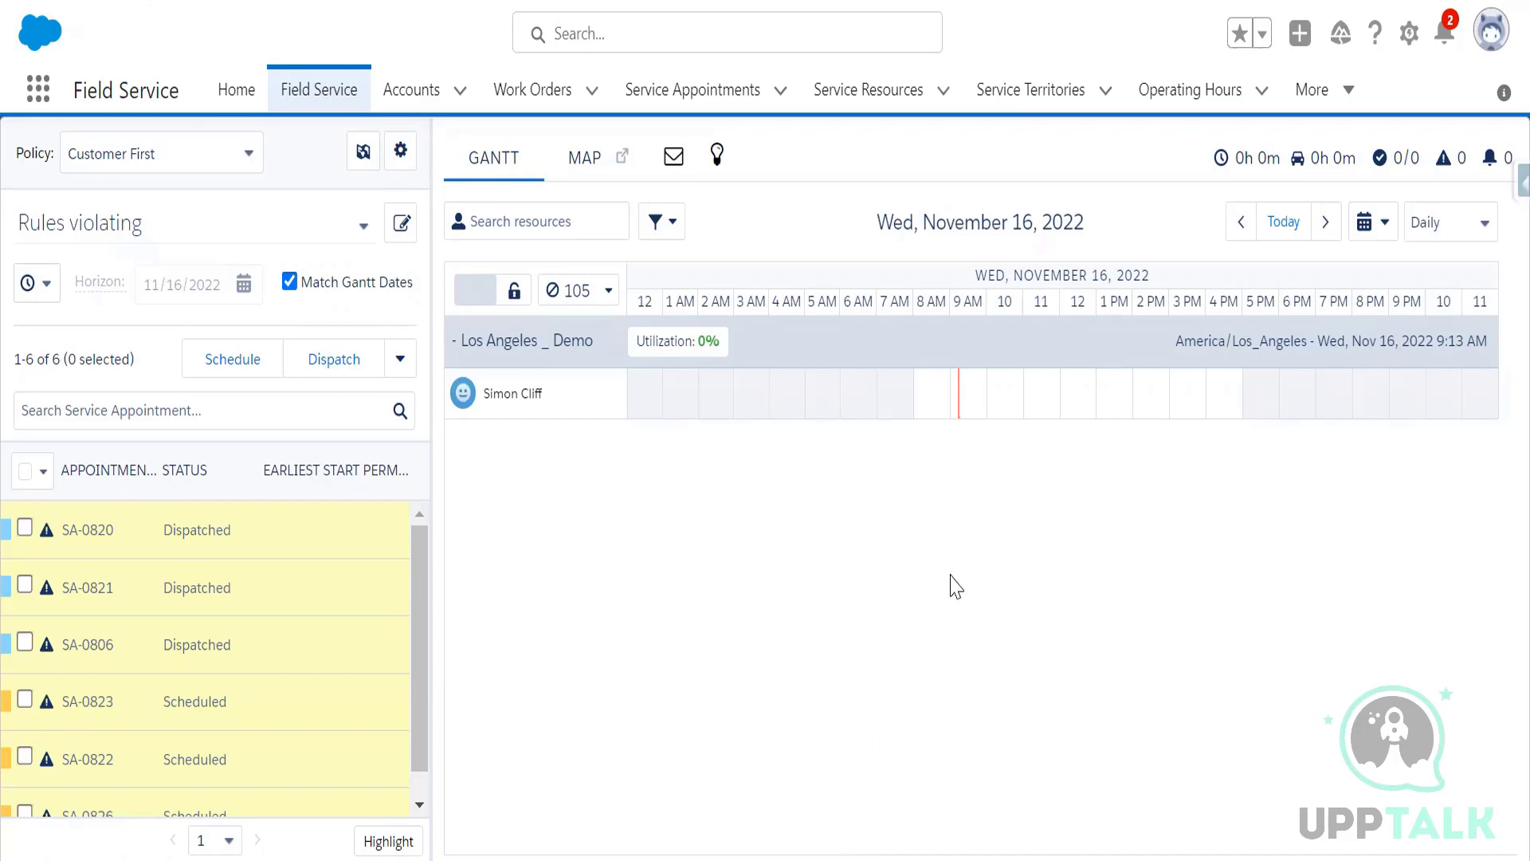
- Switch to Notepad++, create a new document, and write the heading "IN Day OPTIMISATION" followed by a blank line
{"action": "key", "text": "super+s"}
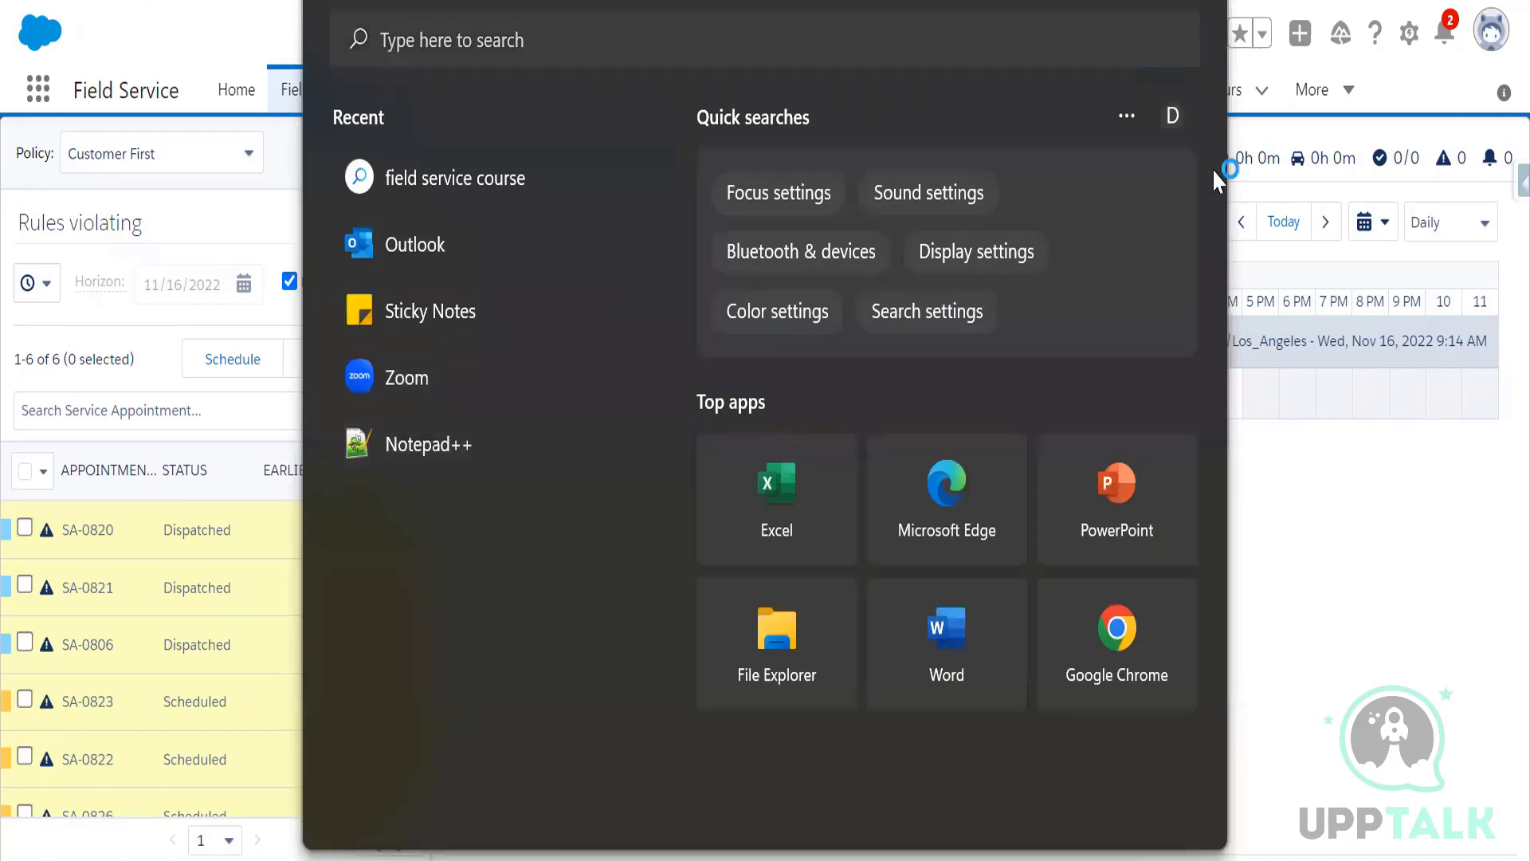
{"action": "key", "text": "Escape"}
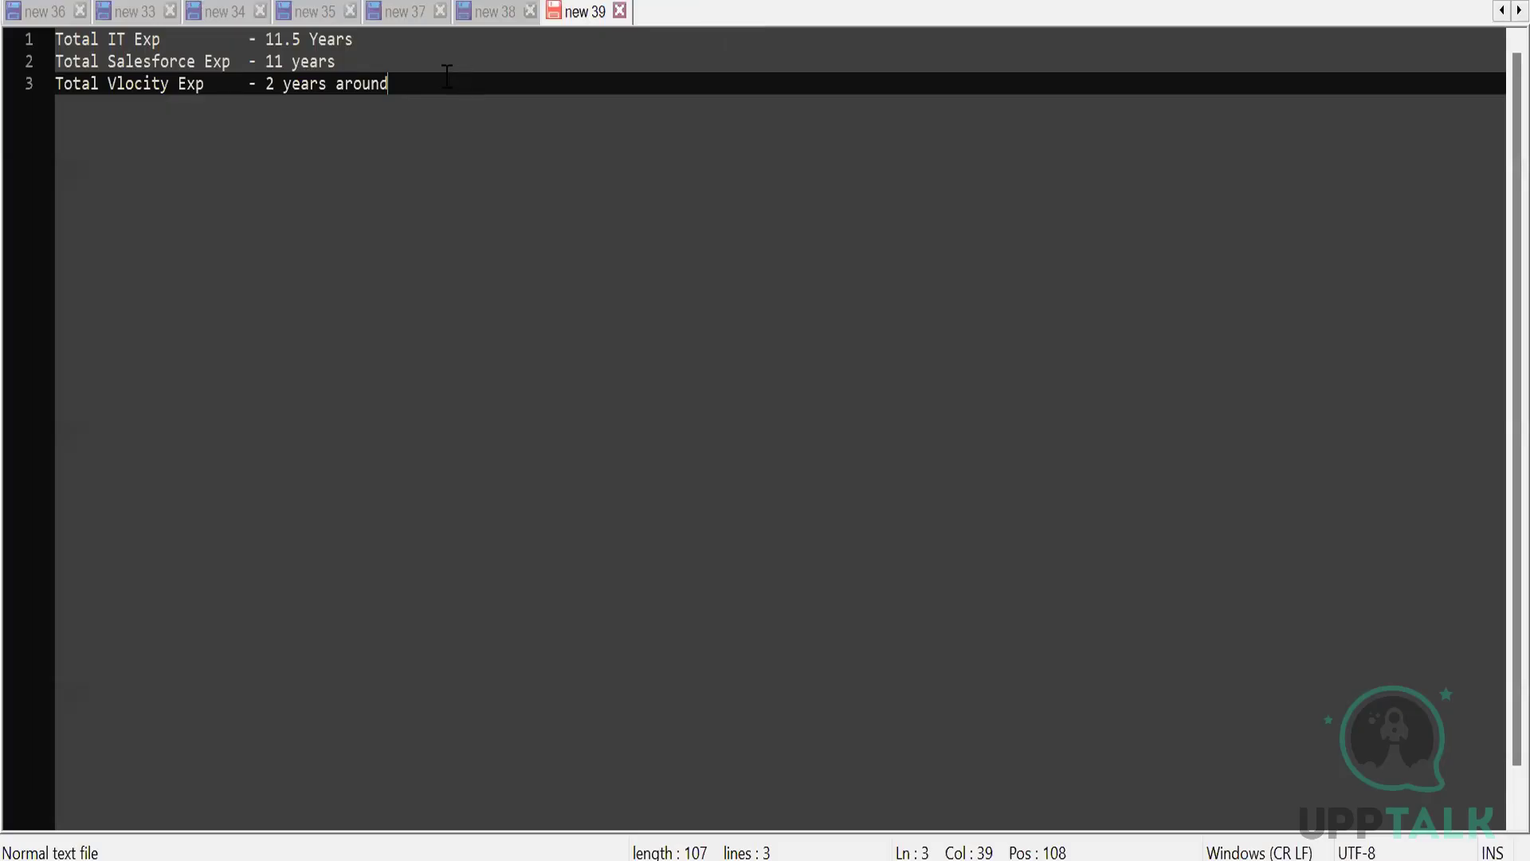
{"action": "key", "text": "ctrl+n"}
{"action": "type", "text": "IN d"}
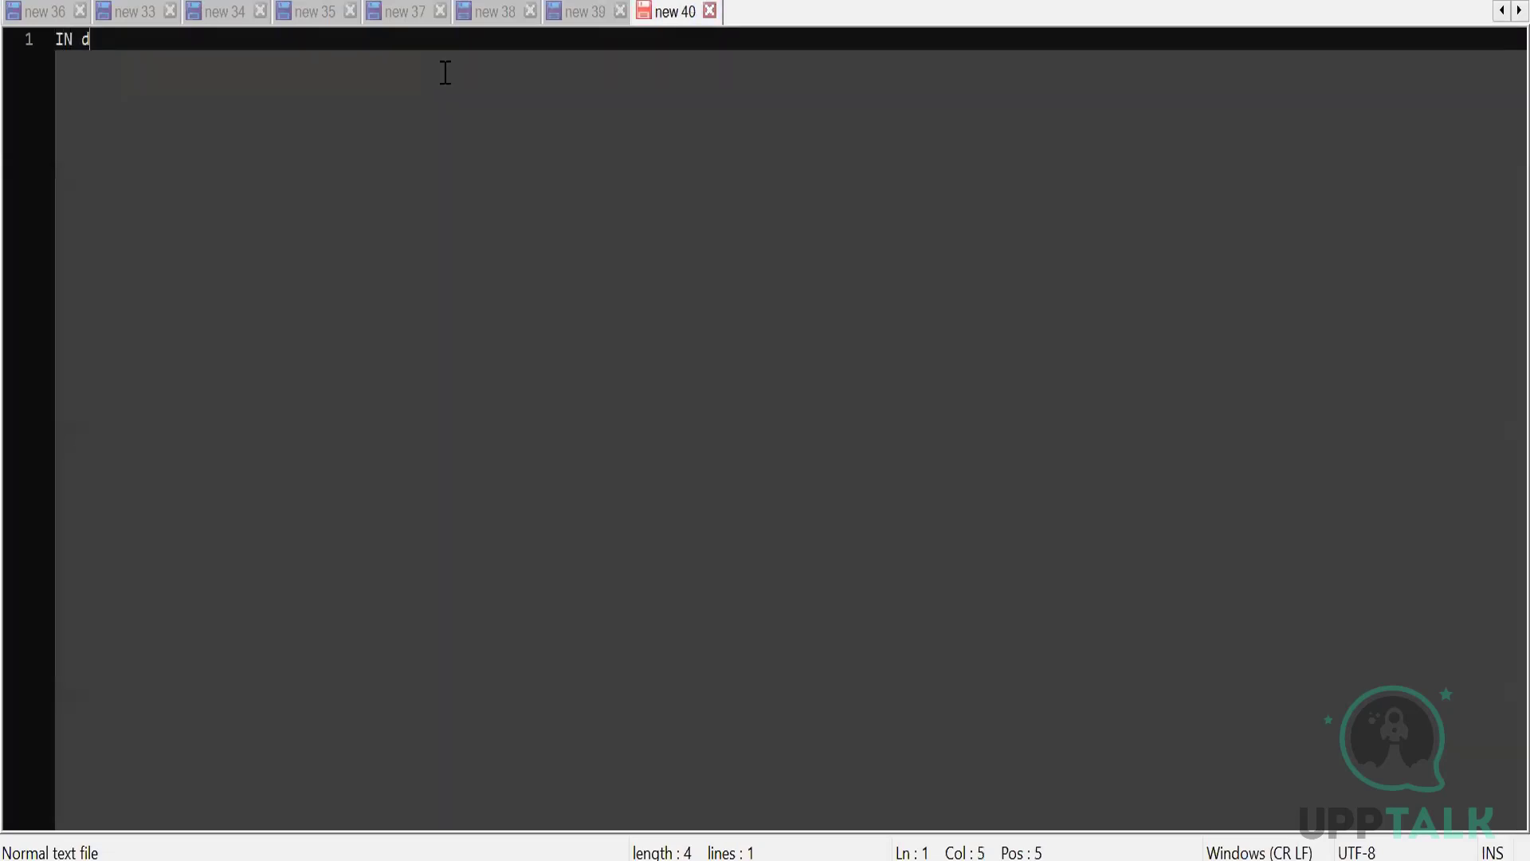
{"action": "key", "text": "BackSpace"}
{"action": "type", "text": "Day OPTIMISAT"}
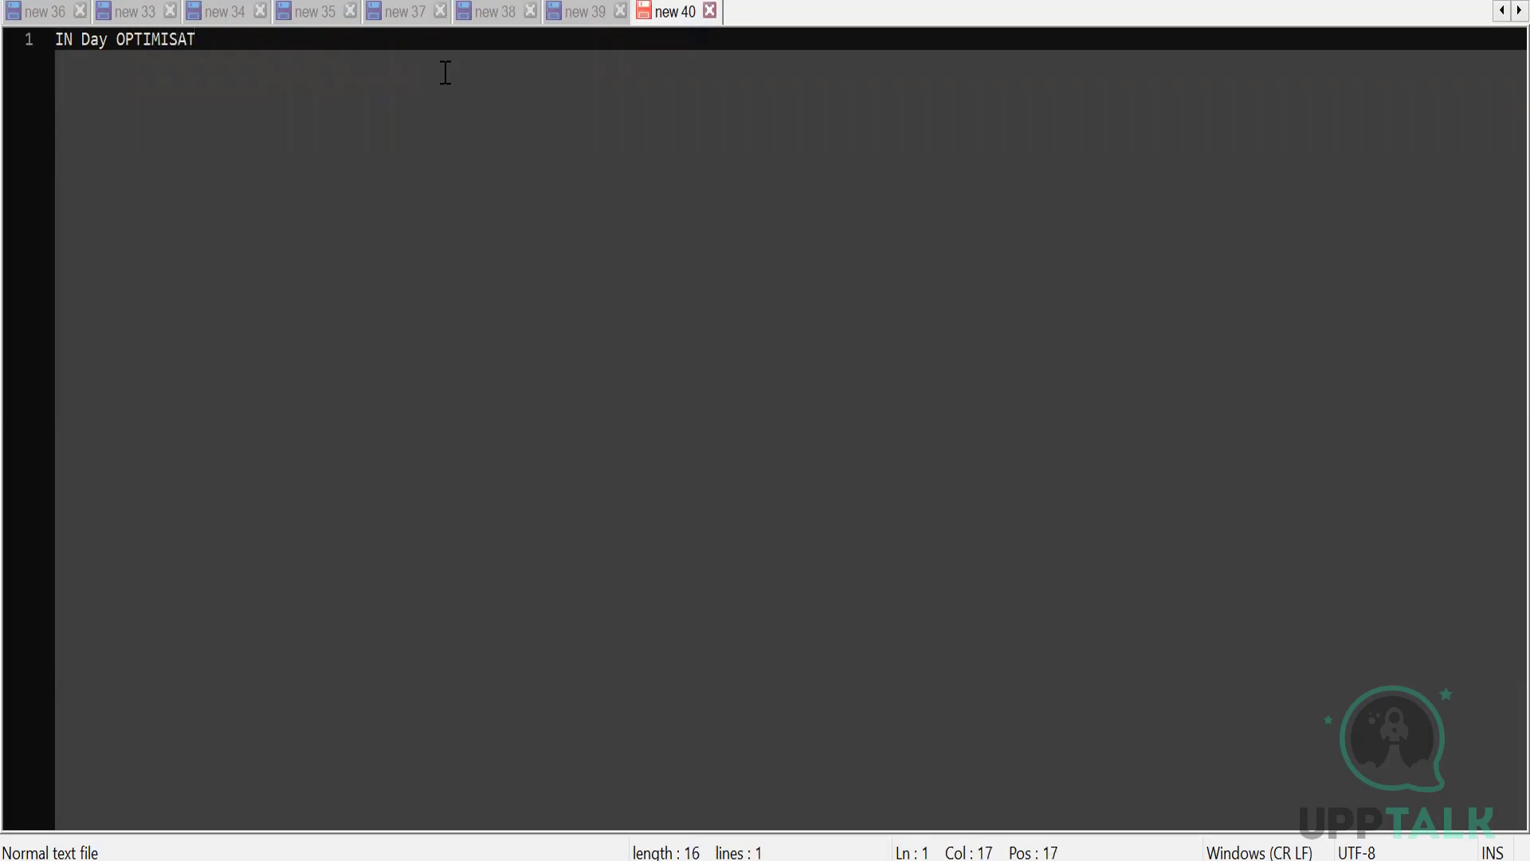
{"action": "type", "text": "ION"}
{"action": "key", "text": "Return"}
{"action": "key", "text": "Return"}
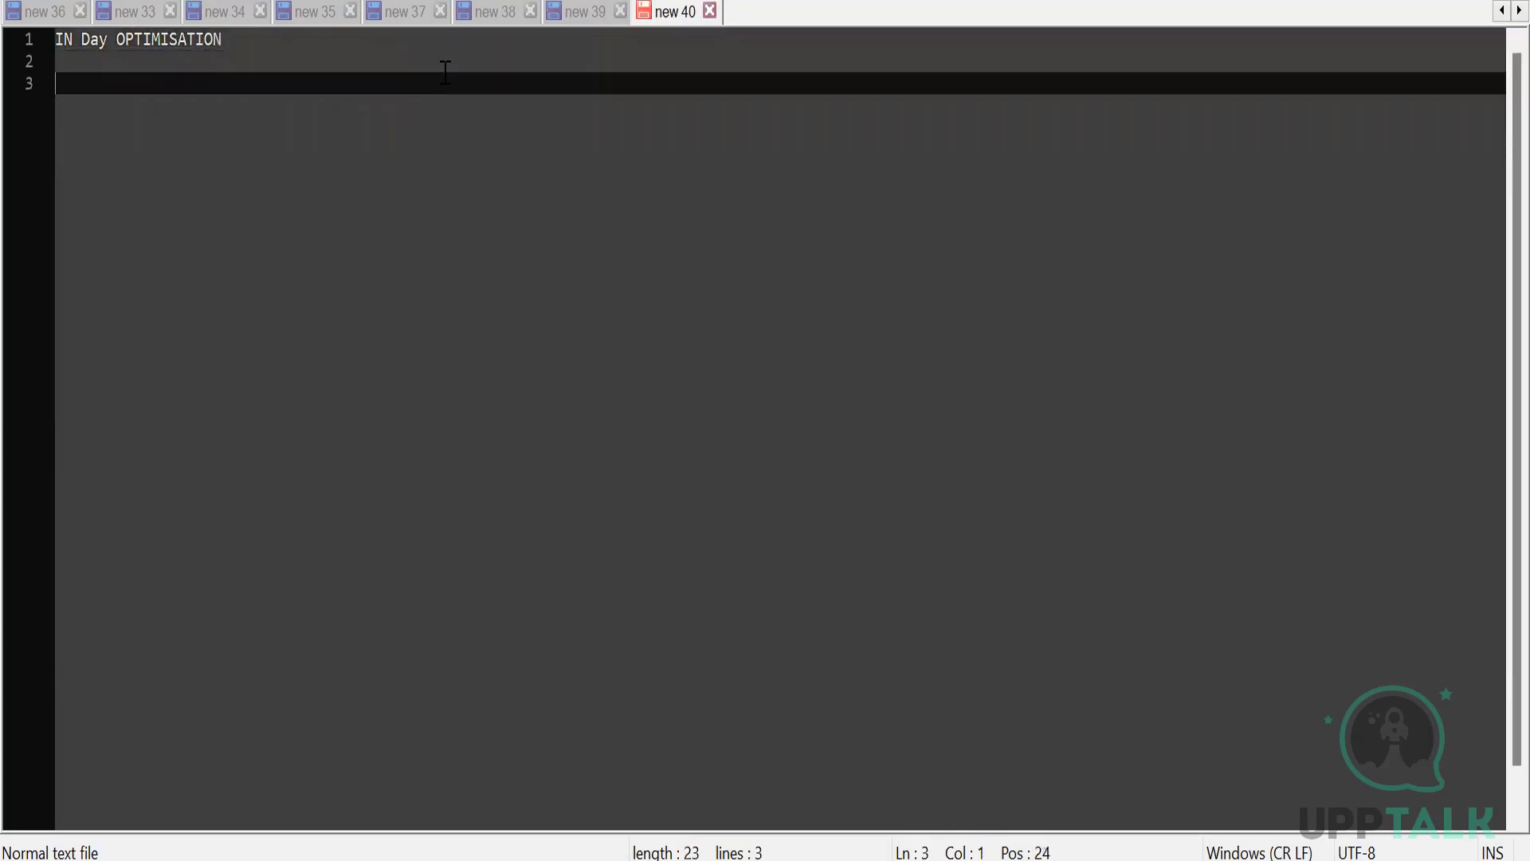
- Write "RSO : Resource schedule optimisation" on the third line of the notes
{"action": "type", "text": "RSO : Res"}
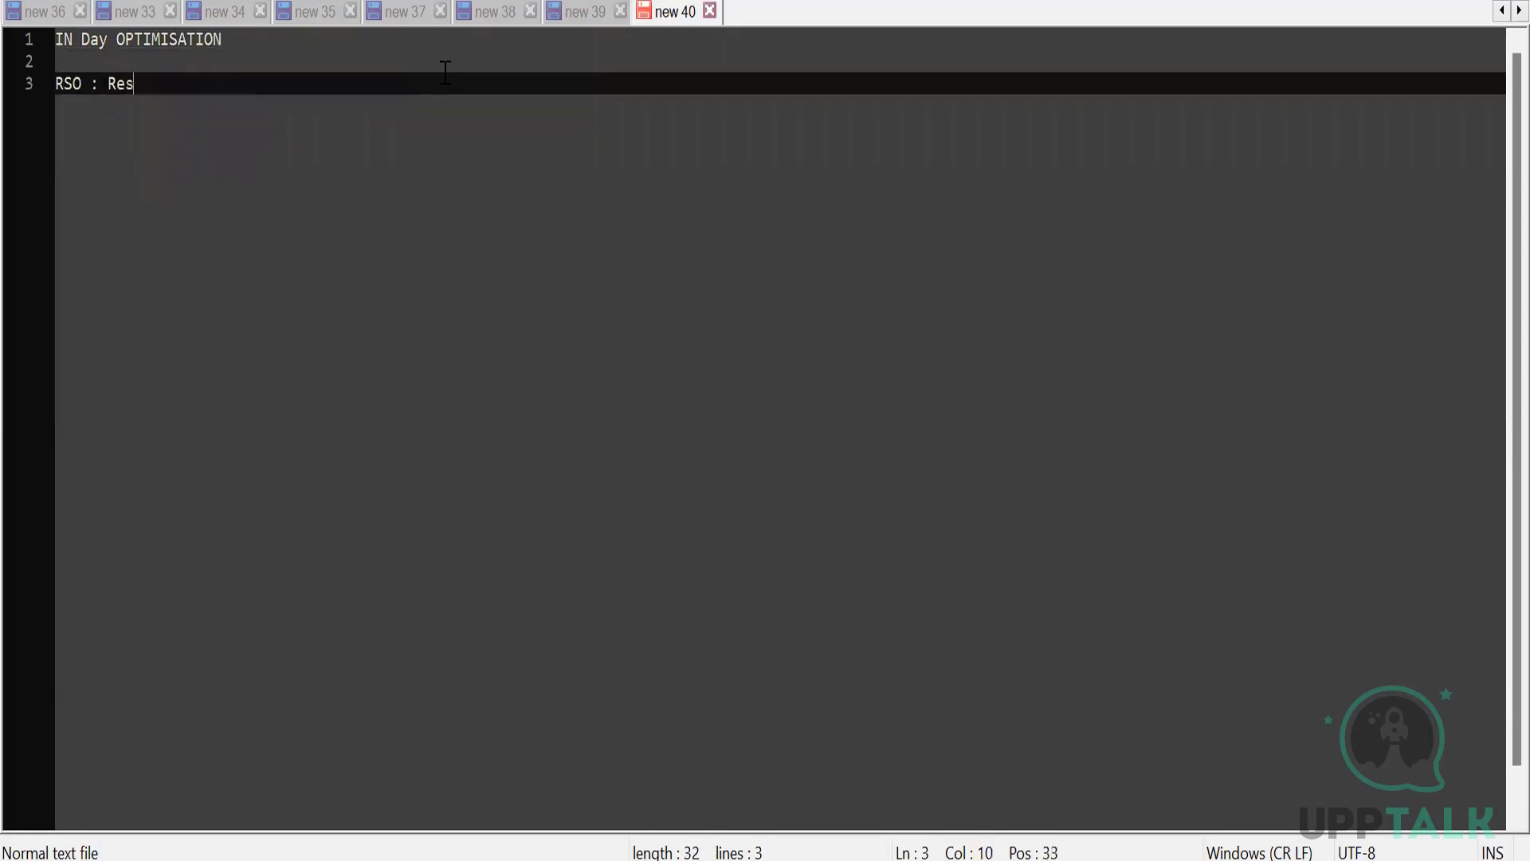
{"action": "type", "text": "ource schedule "}
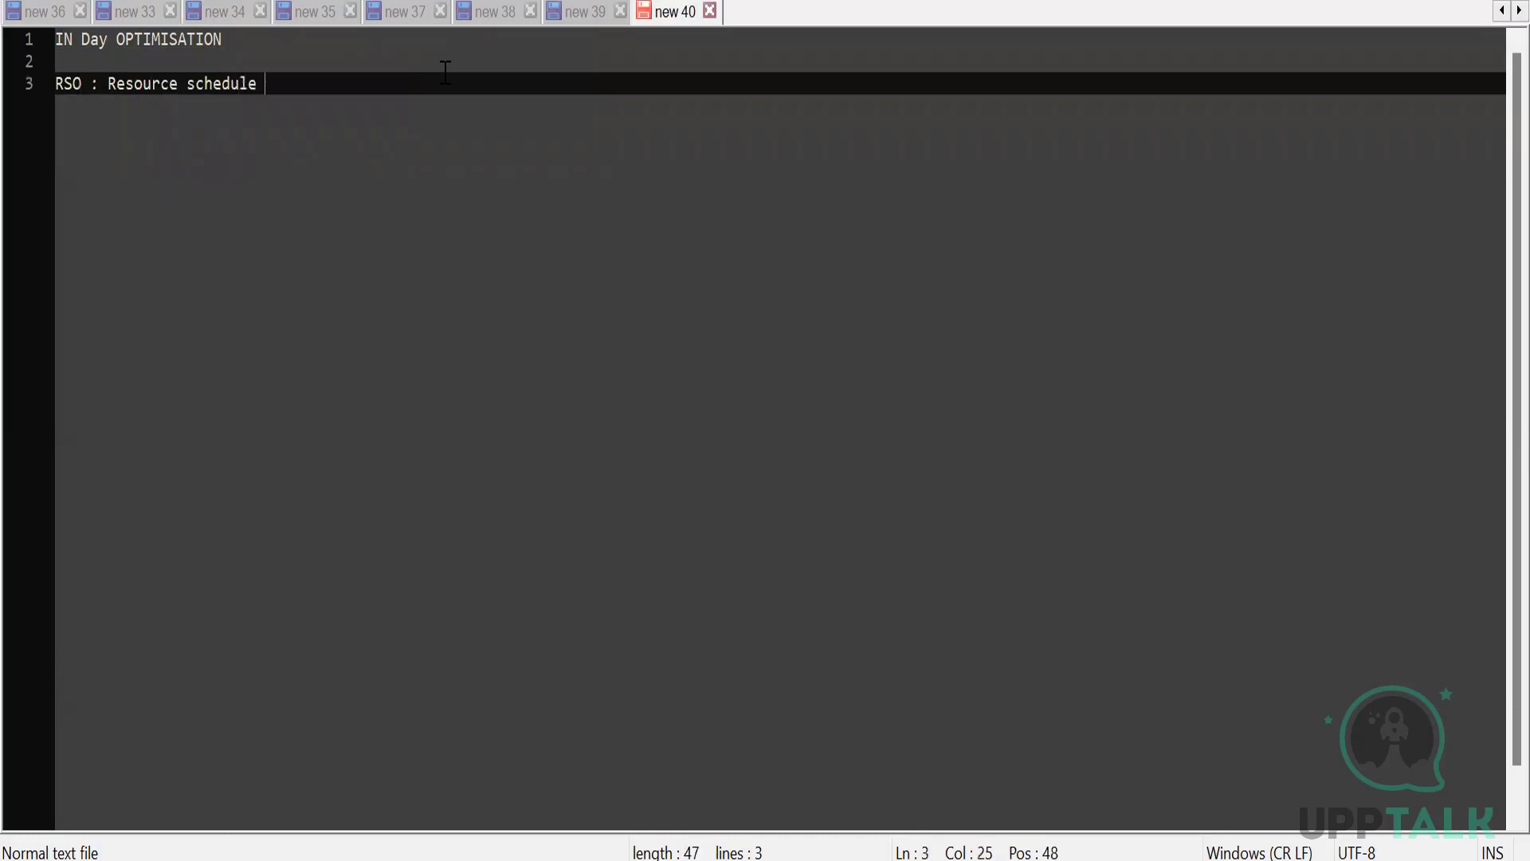
{"action": "type", "text": "optimisatio"}
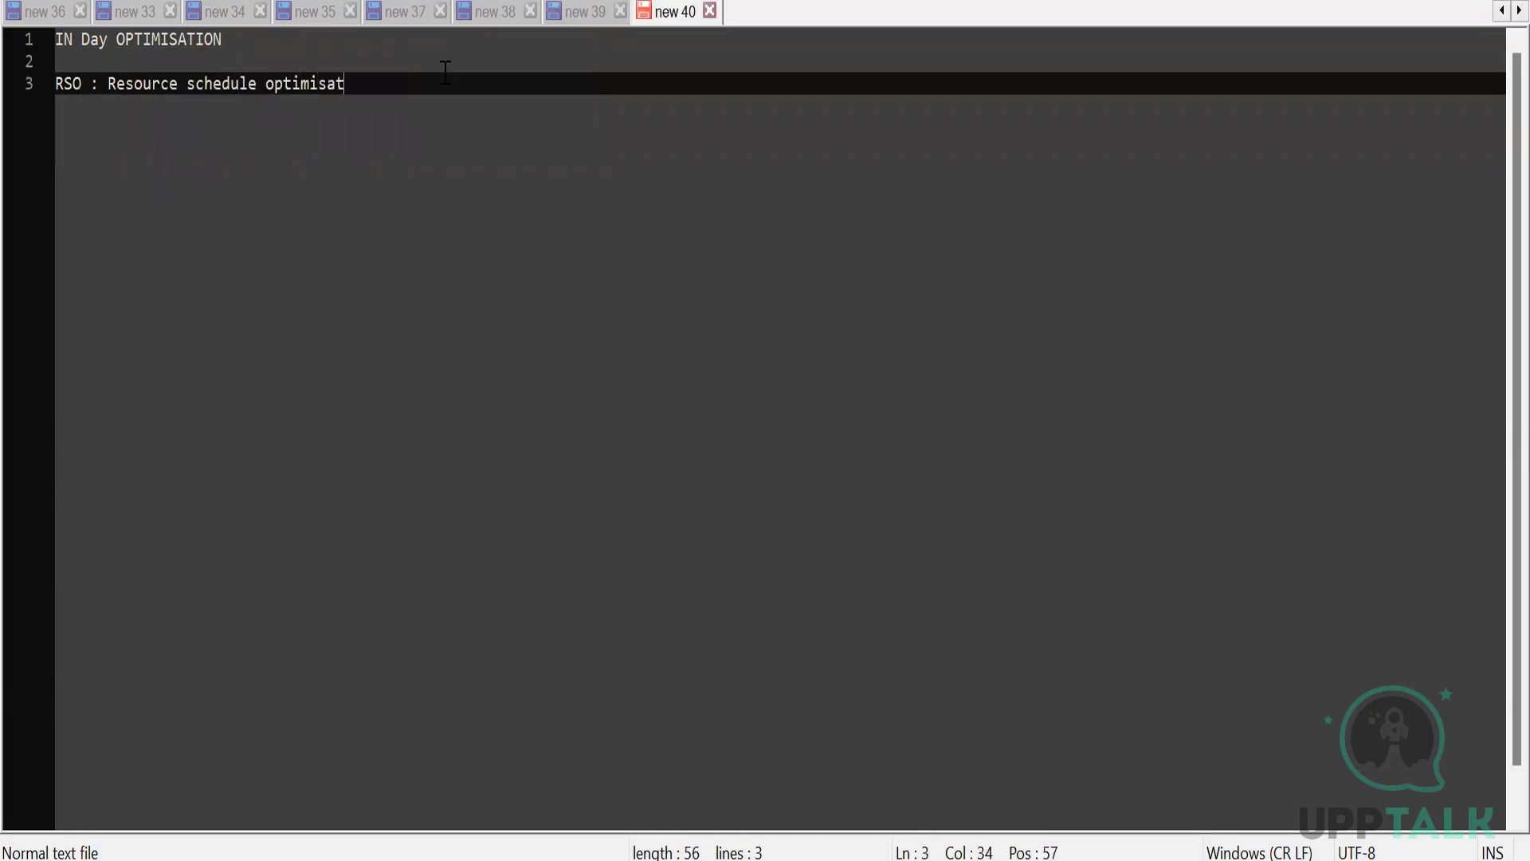
{"action": "type", "text": "n"}
- Switch to Salesforce Field Service and start a new work order with work type Solar Maintenance and service territory Los Angeles _ Demo
{"action": "key", "text": "alt+Tab"}
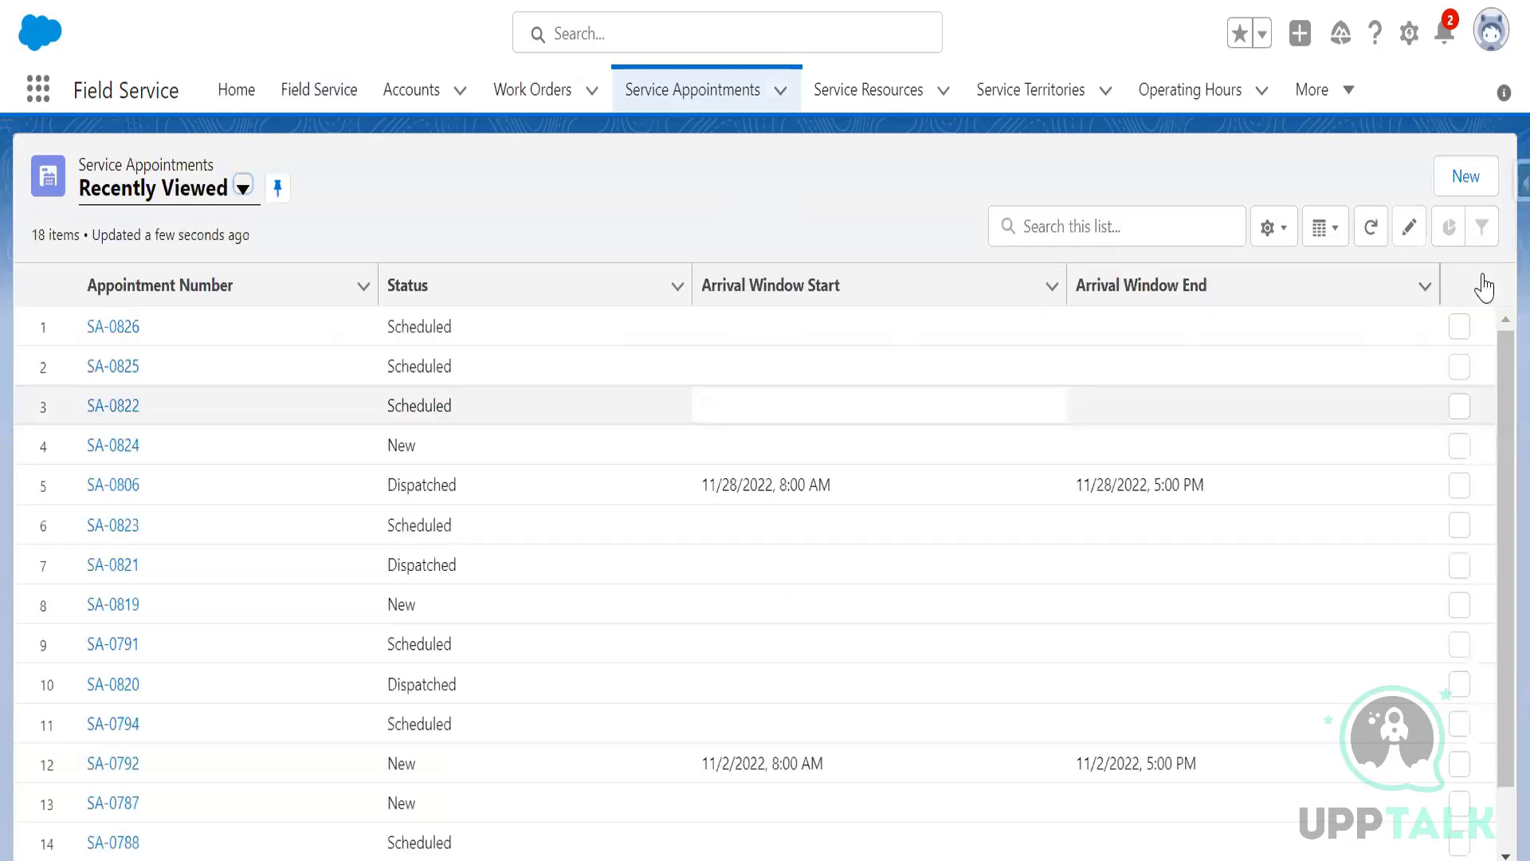
{"action": "left_click", "coordinate": [532, 90]}
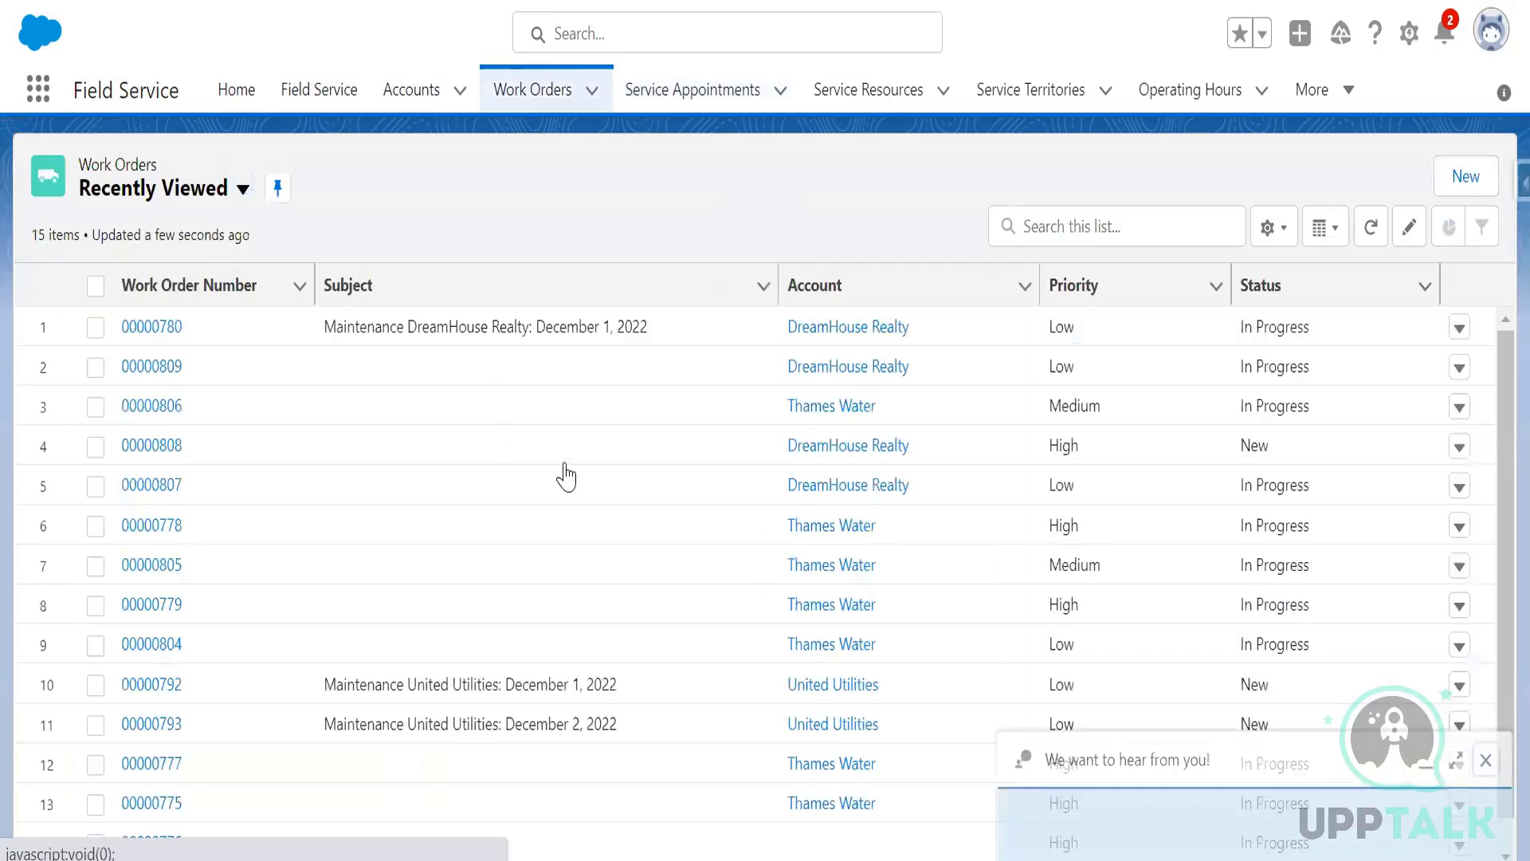
{"action": "left_click", "coordinate": [1466, 176]}
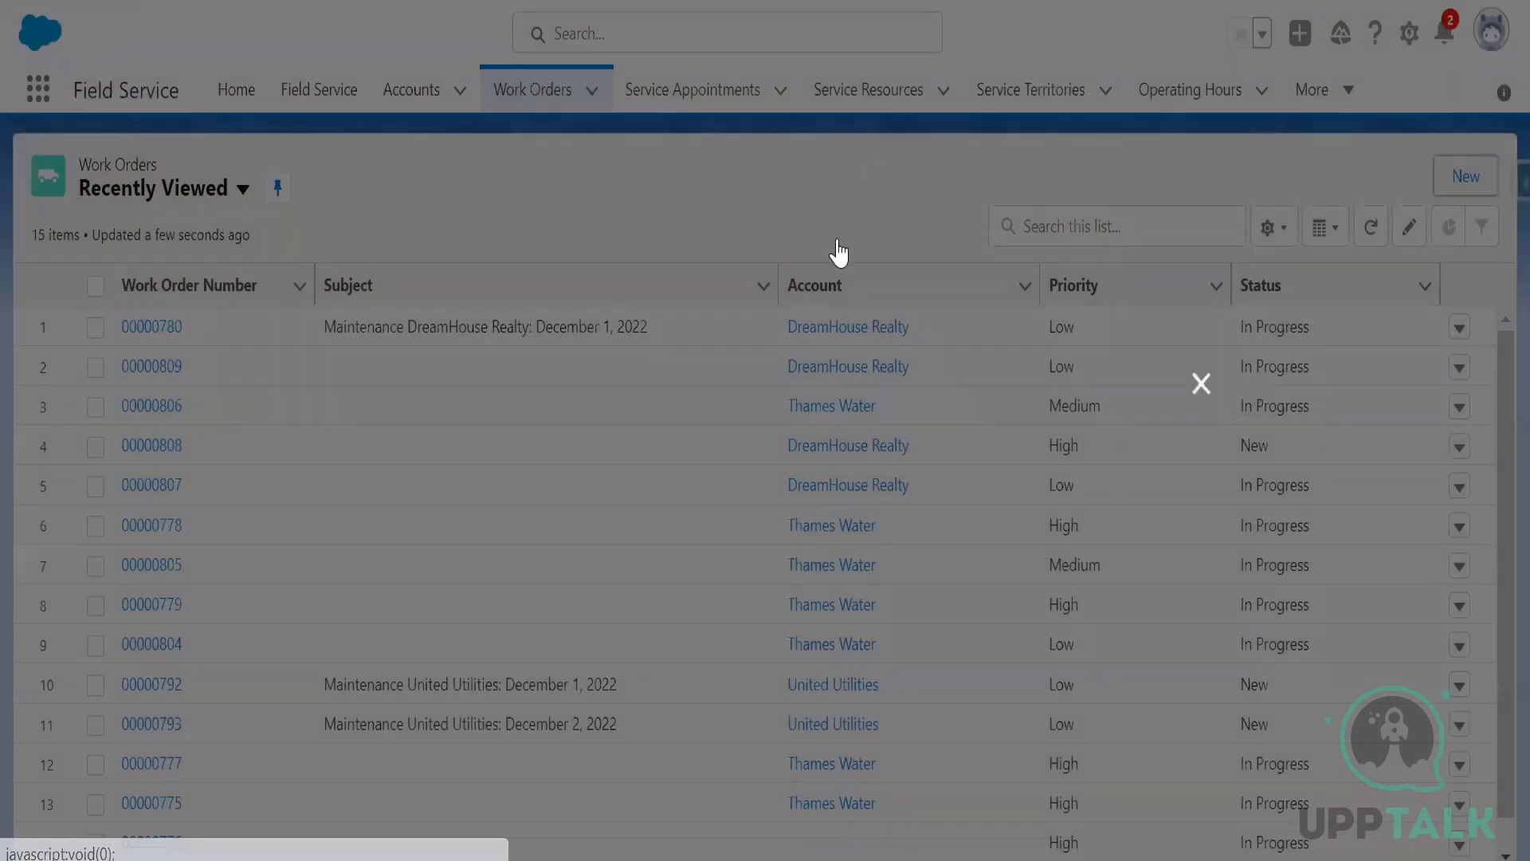
{"action": "scroll", "coordinate": [488, 444], "scroll_direction": "down", "scroll_amount": 5}
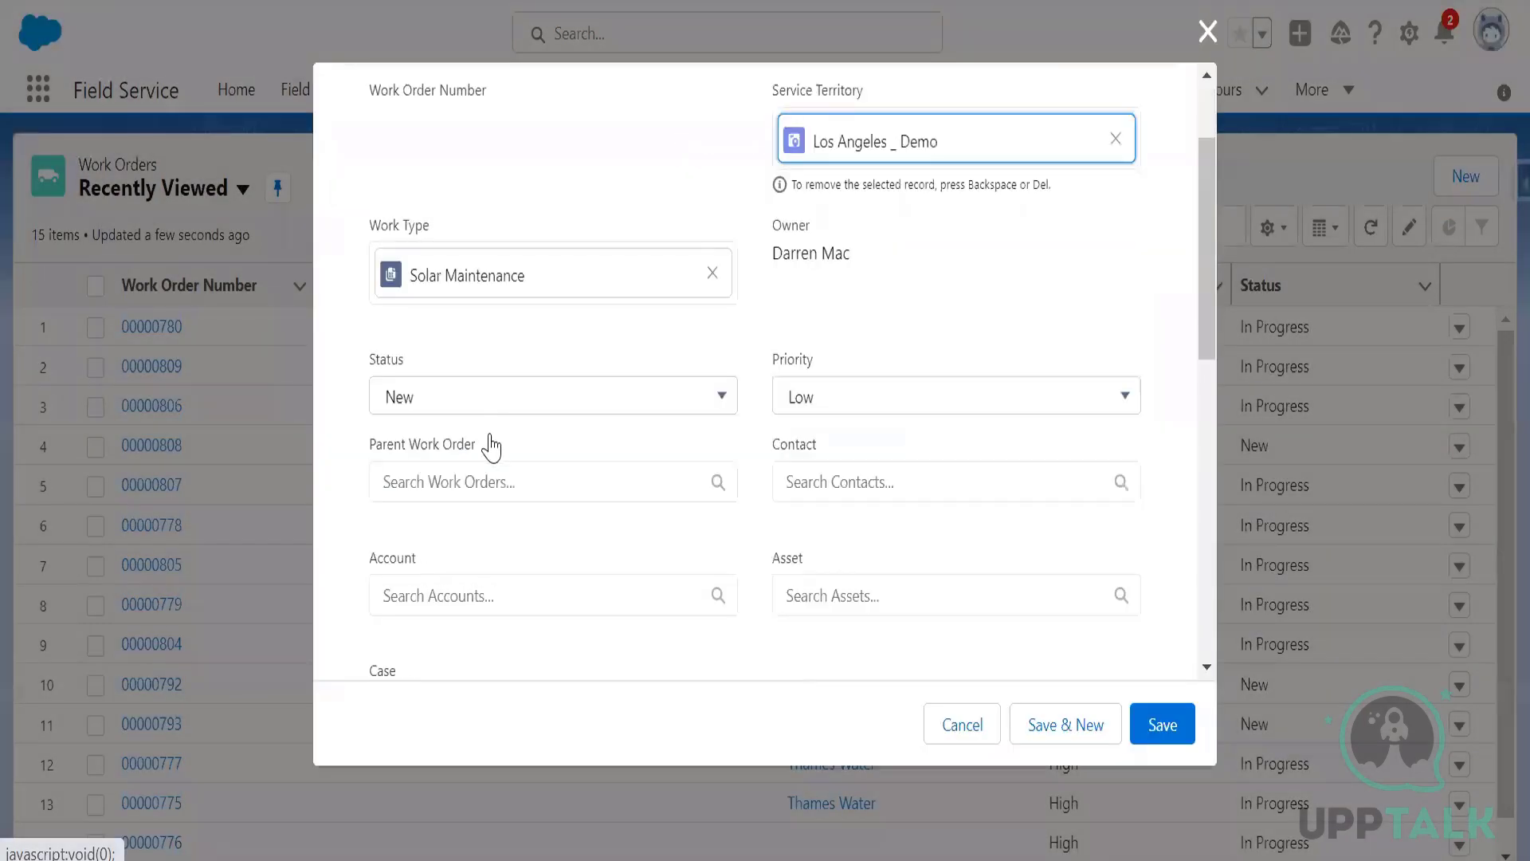
- Set the new work order's priority to Medium and its account to DreamHouse Realty, and save it
{"action": "key", "text": "Tab"}
{"action": "key", "text": "Down"}
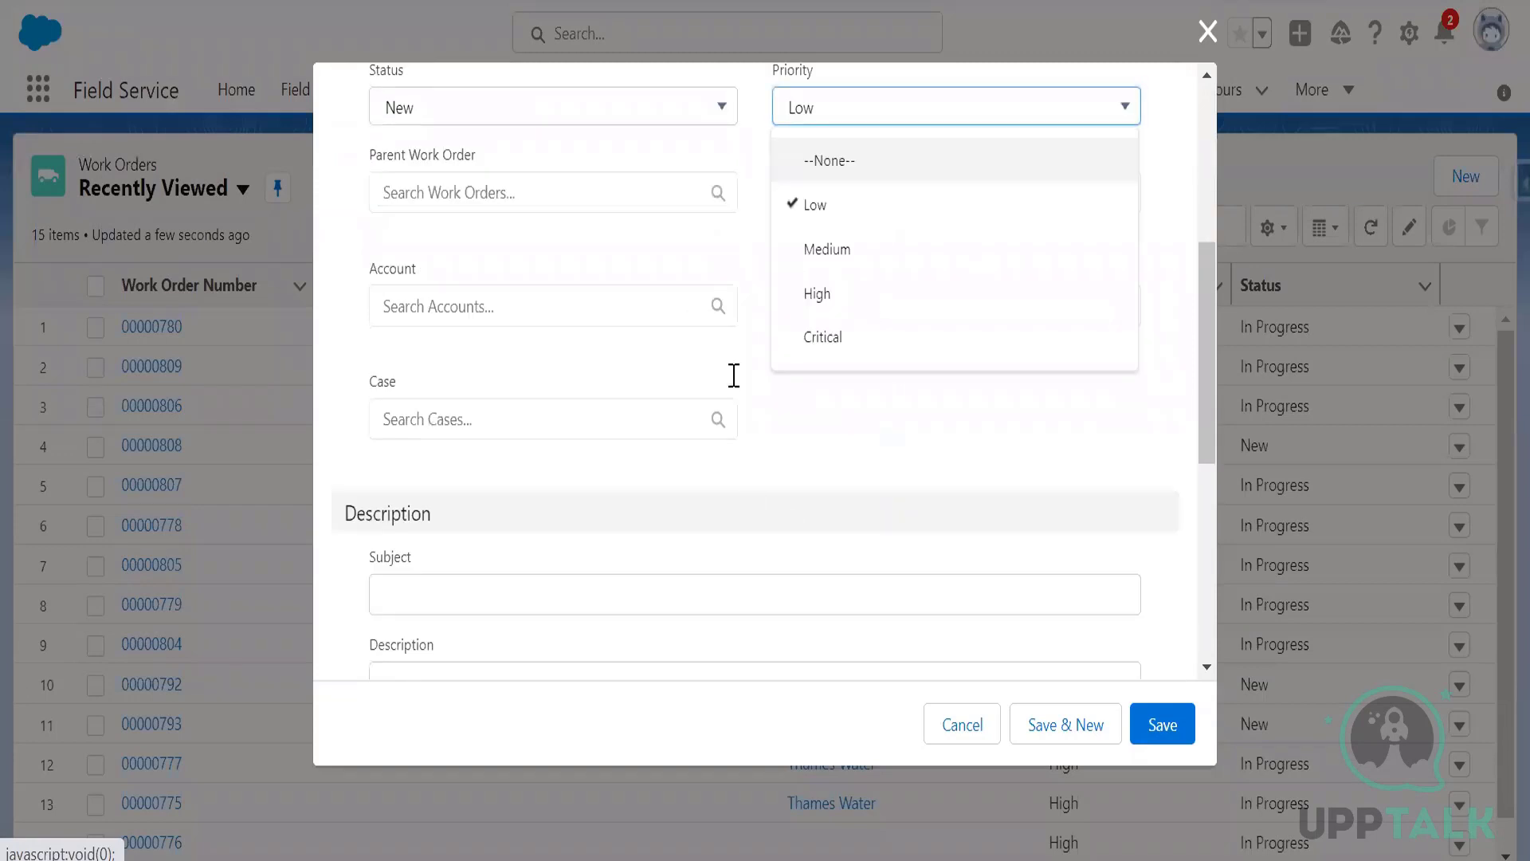
{"action": "key", "text": "Down"}
{"action": "key", "text": "Down"}
{"action": "key", "text": "Return"}
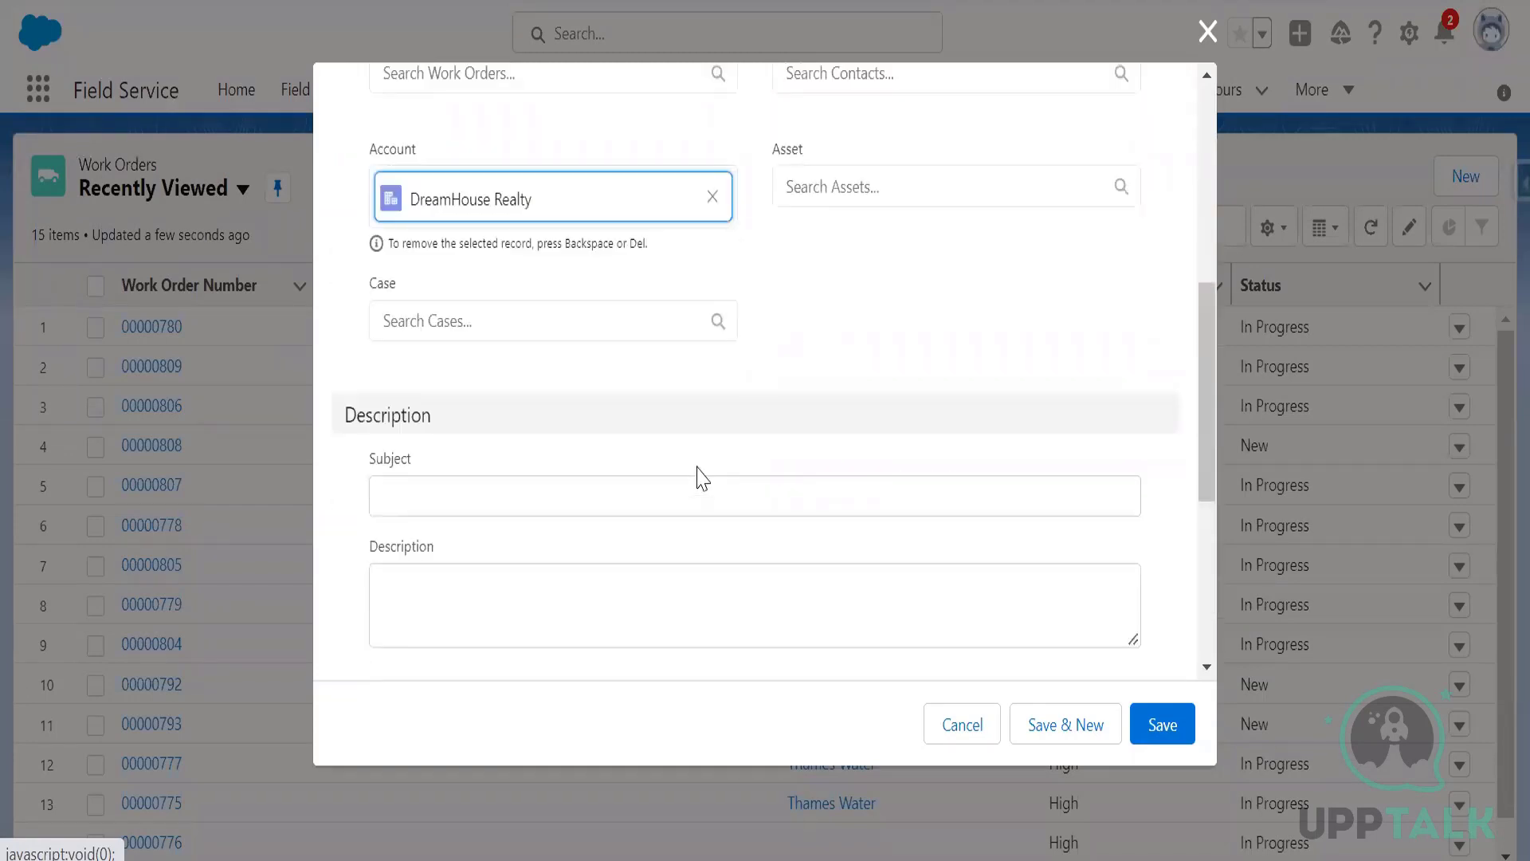
{"action": "scroll", "coordinate": [806, 427], "scroll_direction": "up", "scroll_amount": 7}
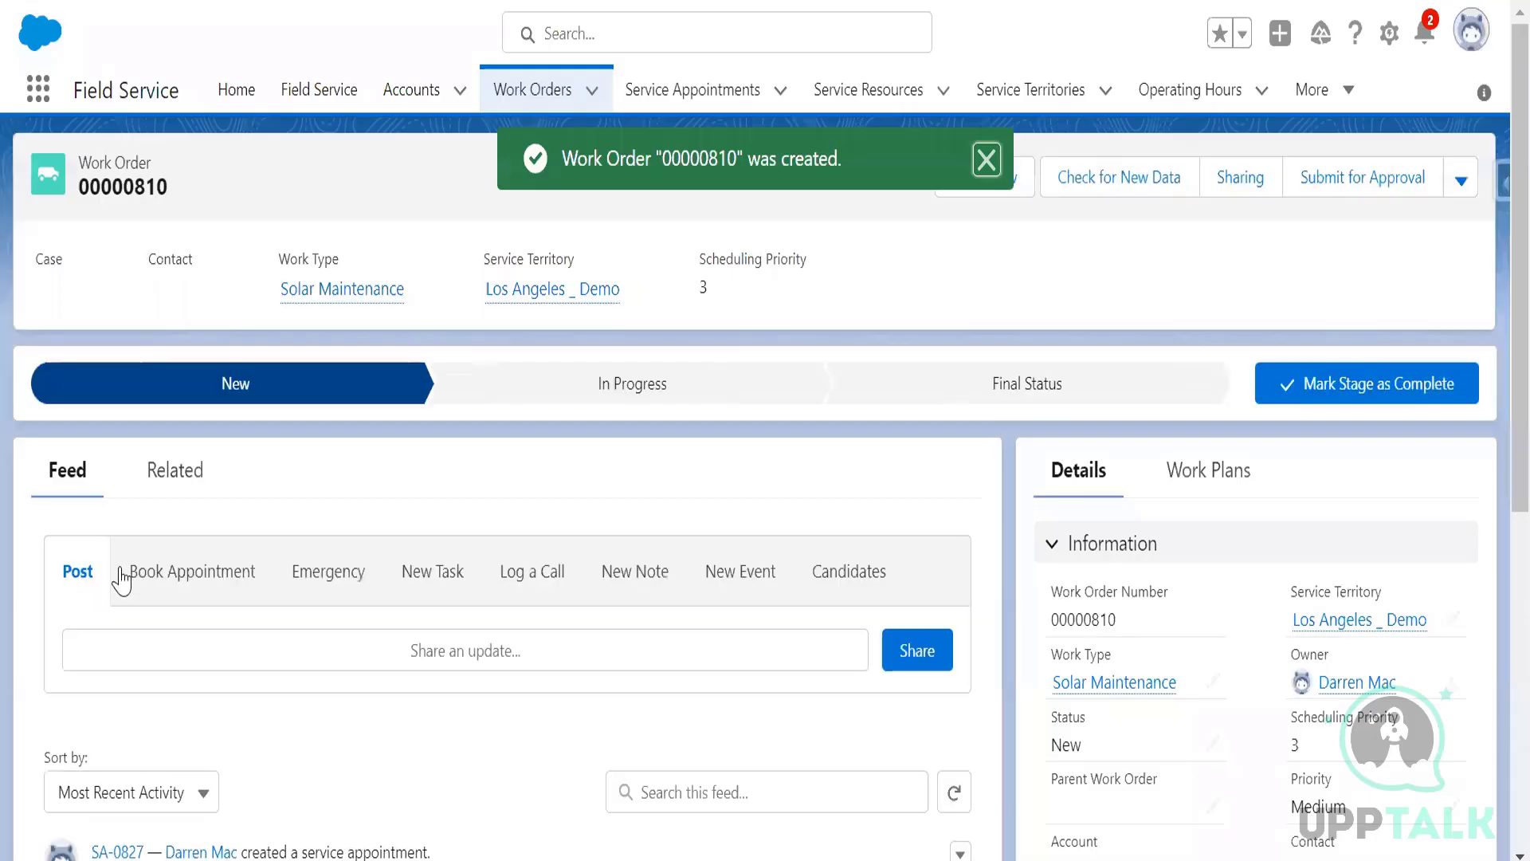
- Open the service appointment listed in the new work order's feed and examine its details and time constraints
{"action": "scroll", "coordinate": [462, 568], "scroll_direction": "down", "scroll_amount": 3}
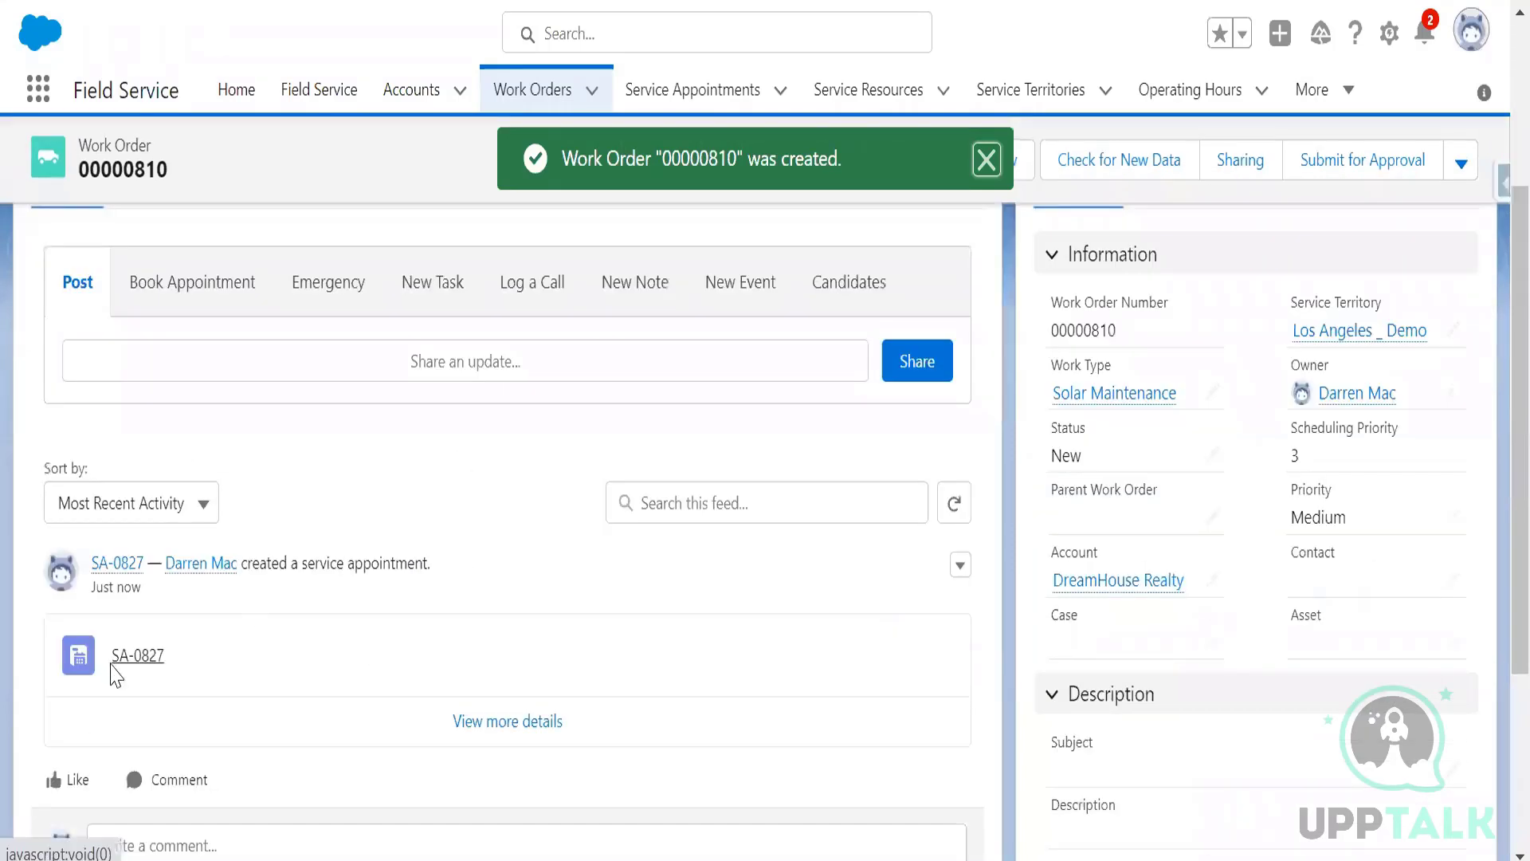
{"action": "left_click", "coordinate": [134, 656]}
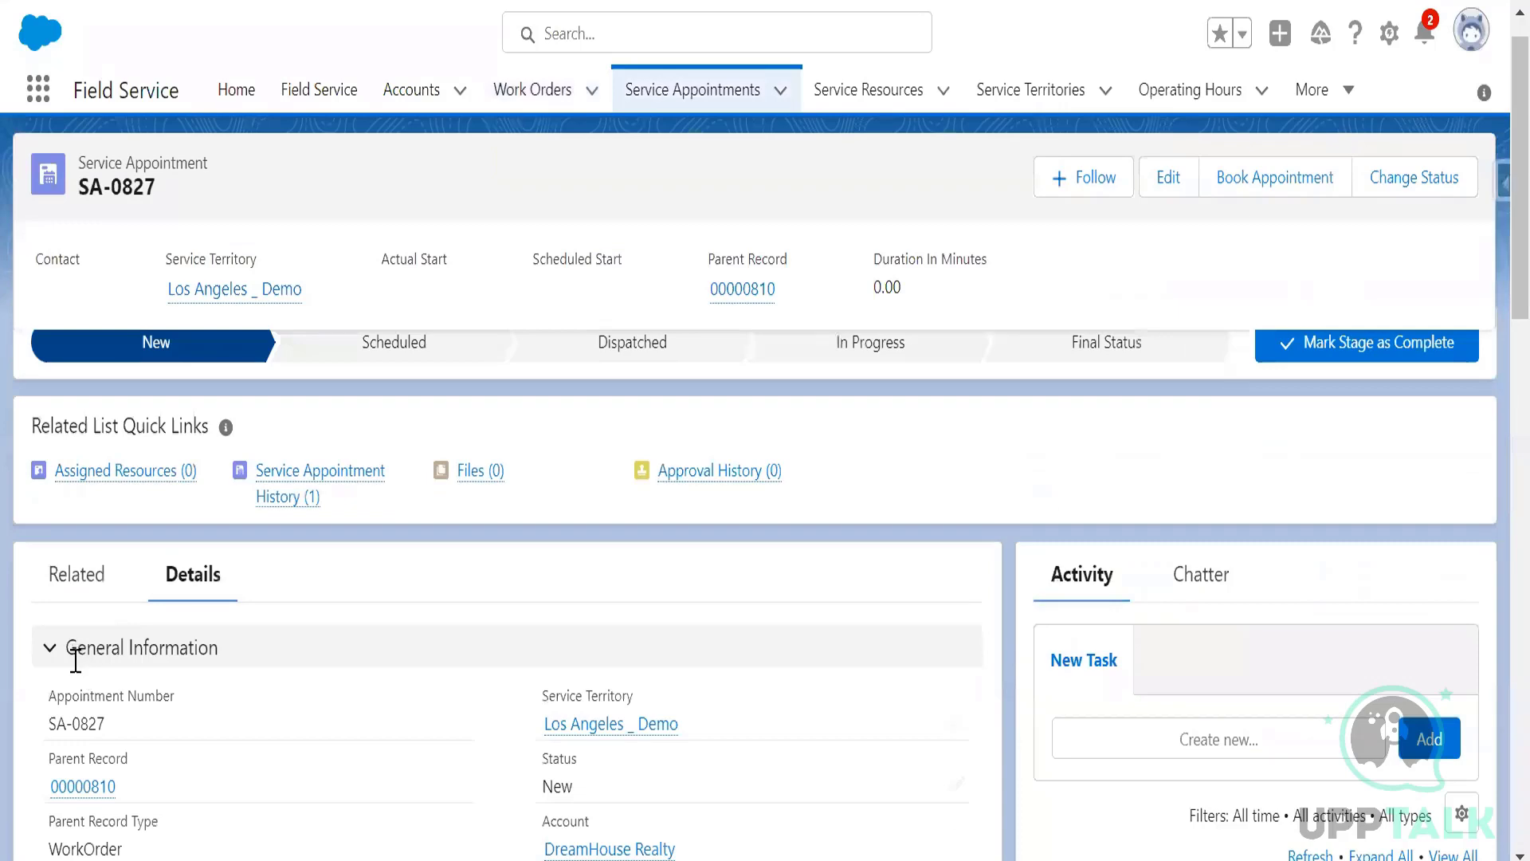
{"action": "scroll", "coordinate": [75, 660], "scroll_direction": "down", "scroll_amount": 10}
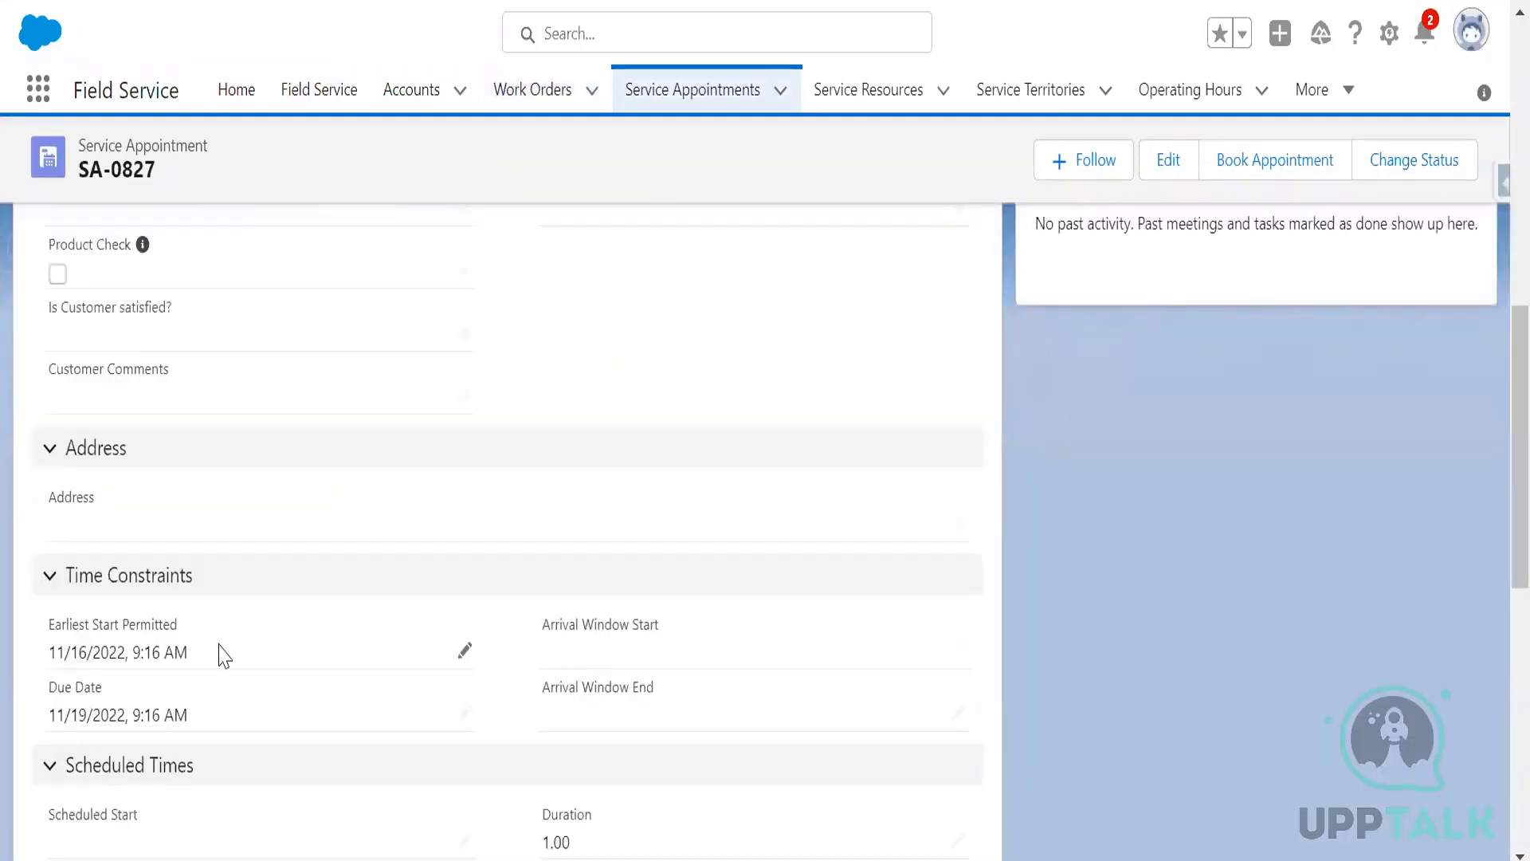
{"action": "scroll", "coordinate": [343, 662], "scroll_direction": "up", "scroll_amount": 1}
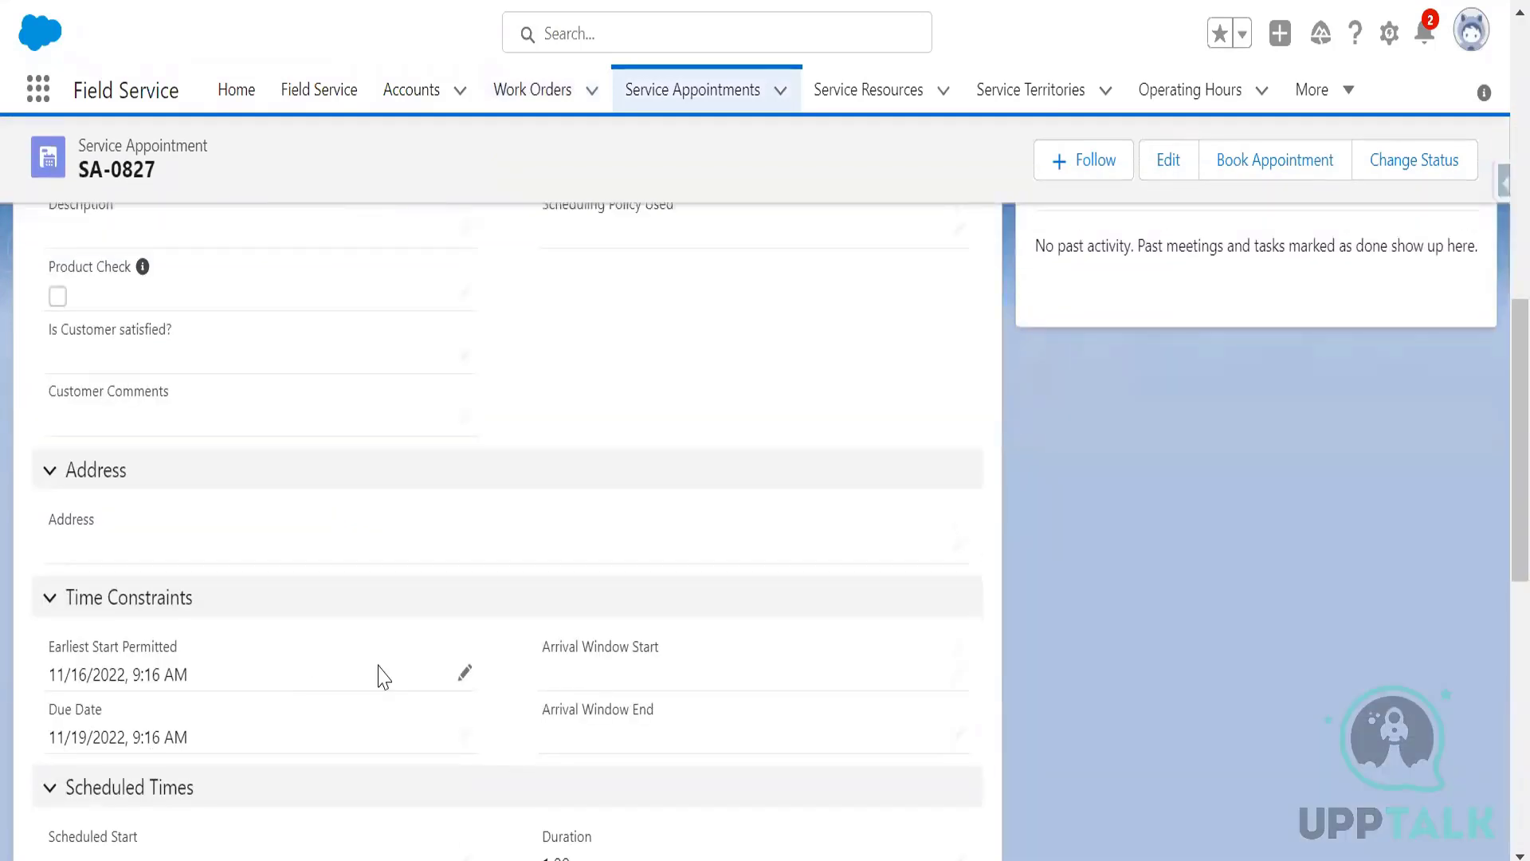
{"action": "scroll", "coordinate": [375, 622], "scroll_direction": "up", "scroll_amount": 10}
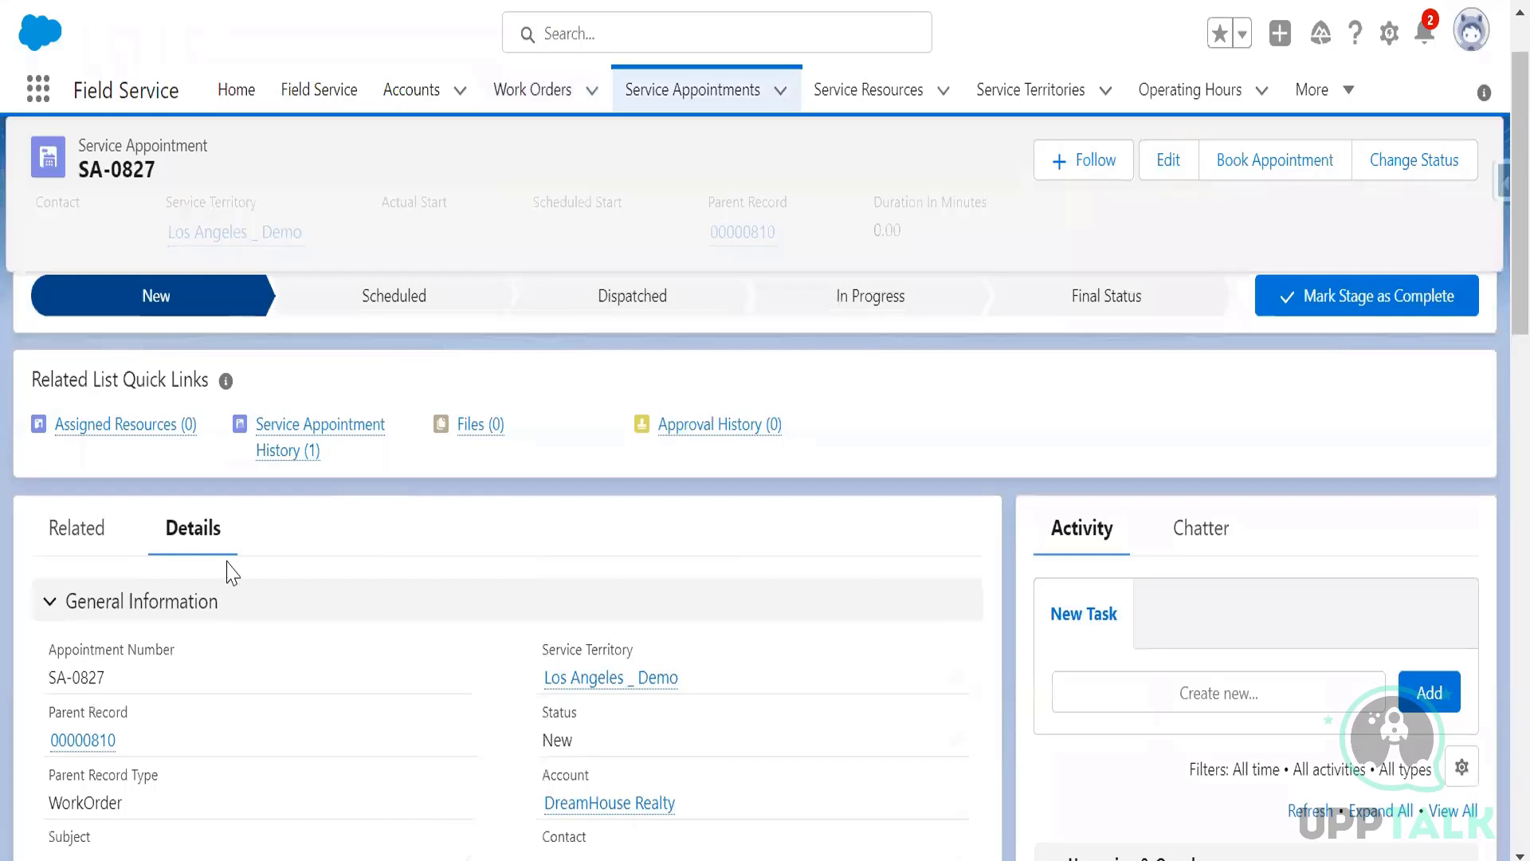
{"action": "scroll", "coordinate": [304, 670], "scroll_direction": "up", "scroll_amount": 2}
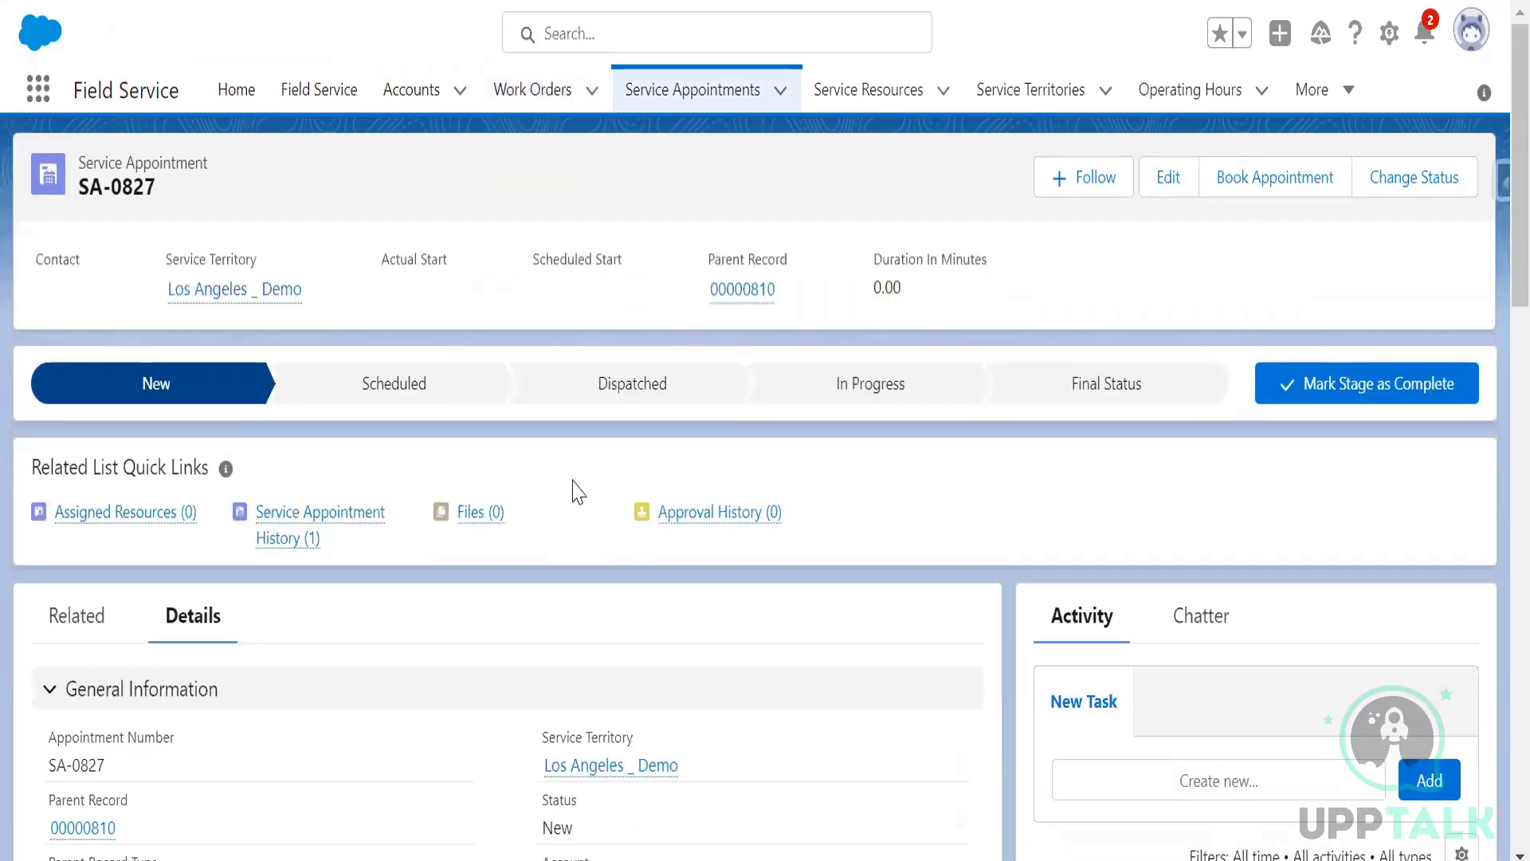
- Return to the parent work order and start a new service appointment from its related records
{"action": "left_click", "coordinate": [83, 829]}
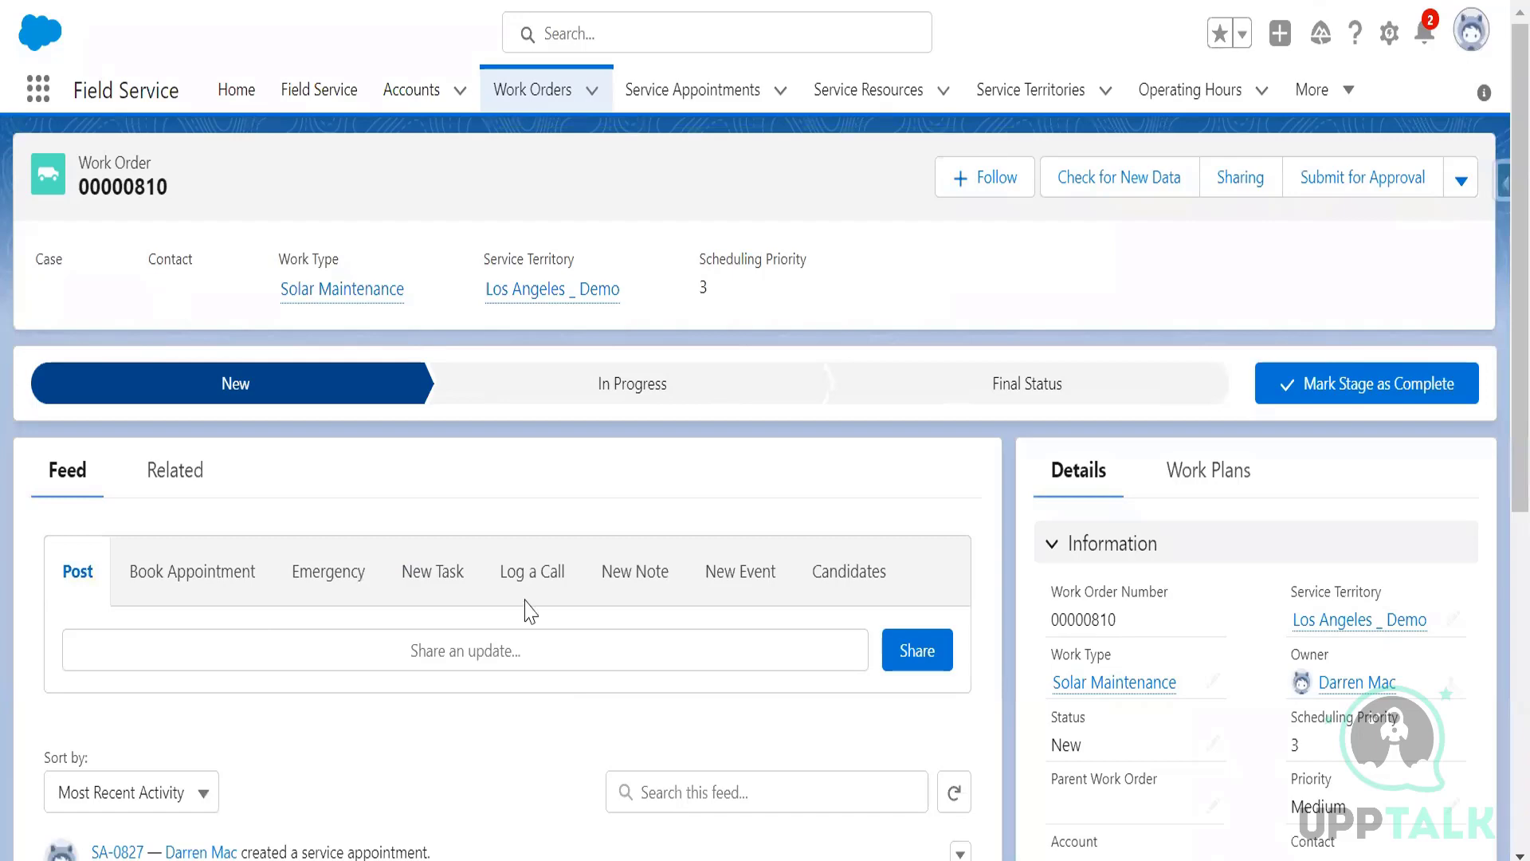
{"action": "scroll", "coordinate": [710, 618], "scroll_direction": "down", "scroll_amount": 5}
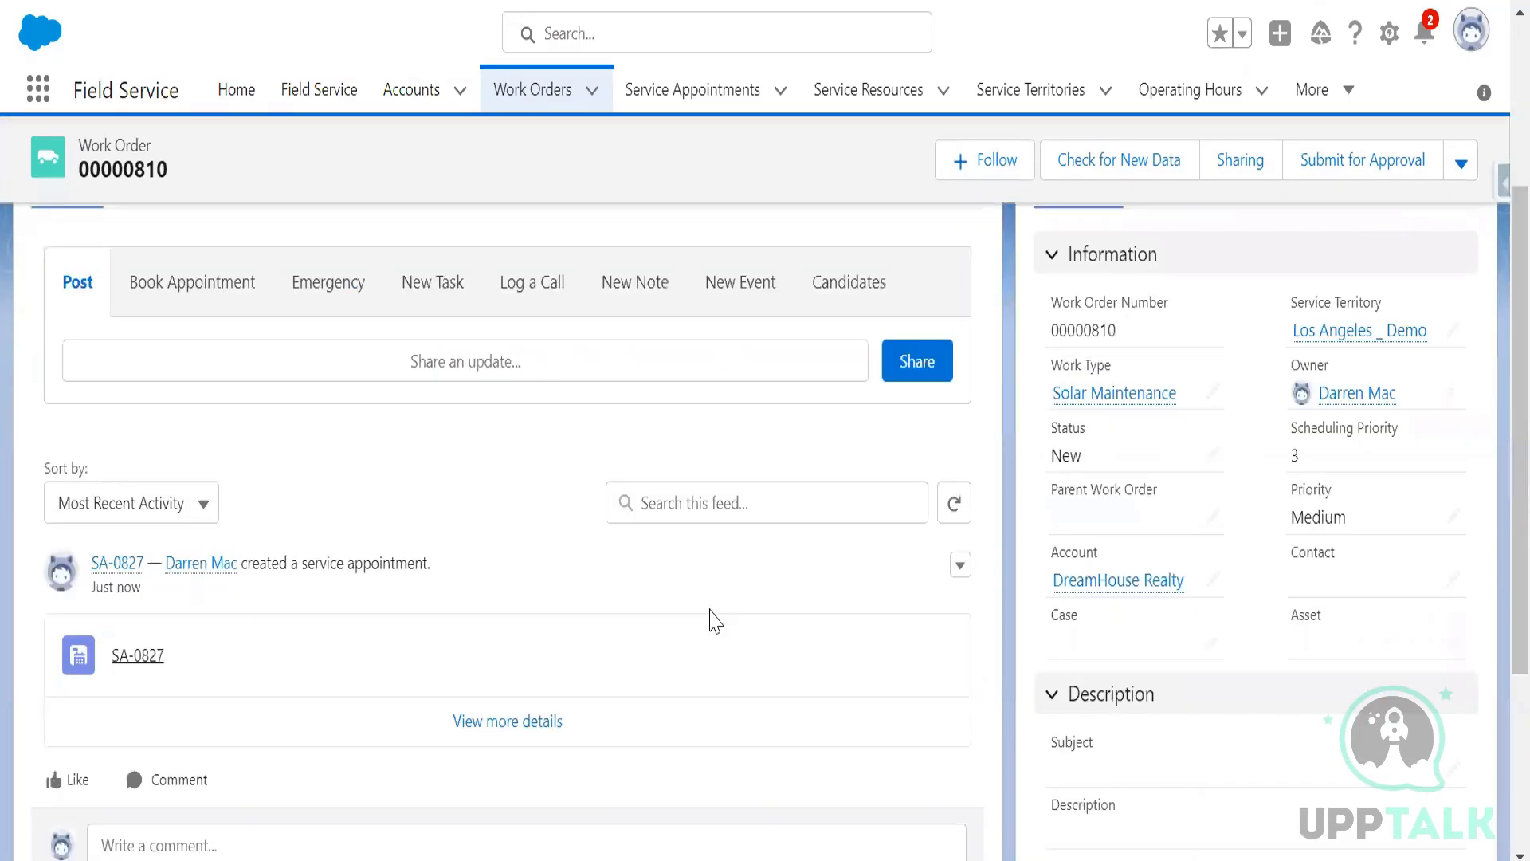
{"action": "scroll", "coordinate": [758, 482], "scroll_direction": "up", "scroll_amount": 1}
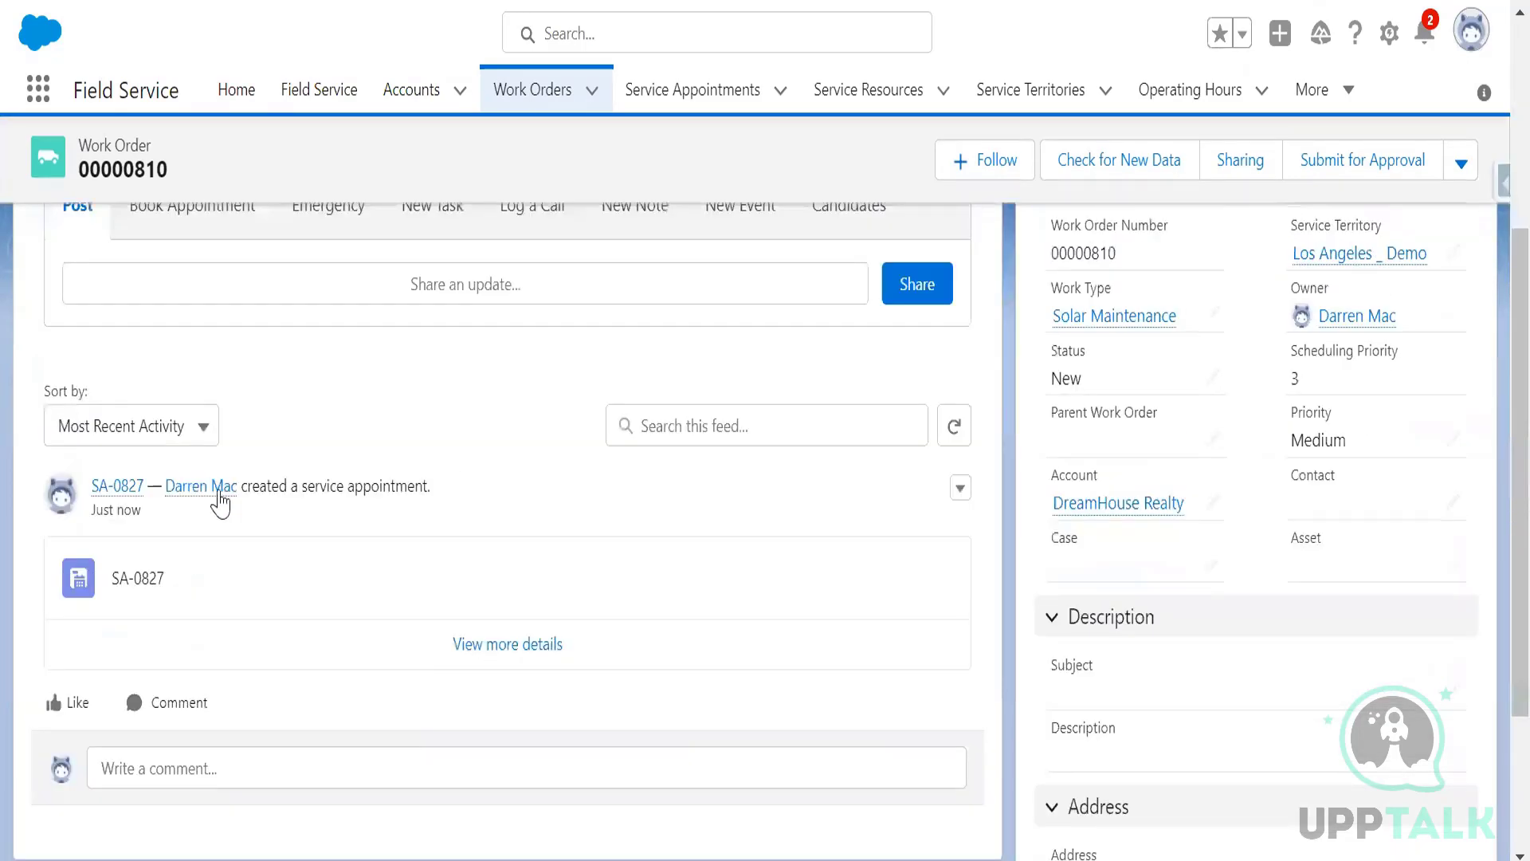
{"action": "scroll", "coordinate": [360, 633], "scroll_direction": "up", "scroll_amount": 4}
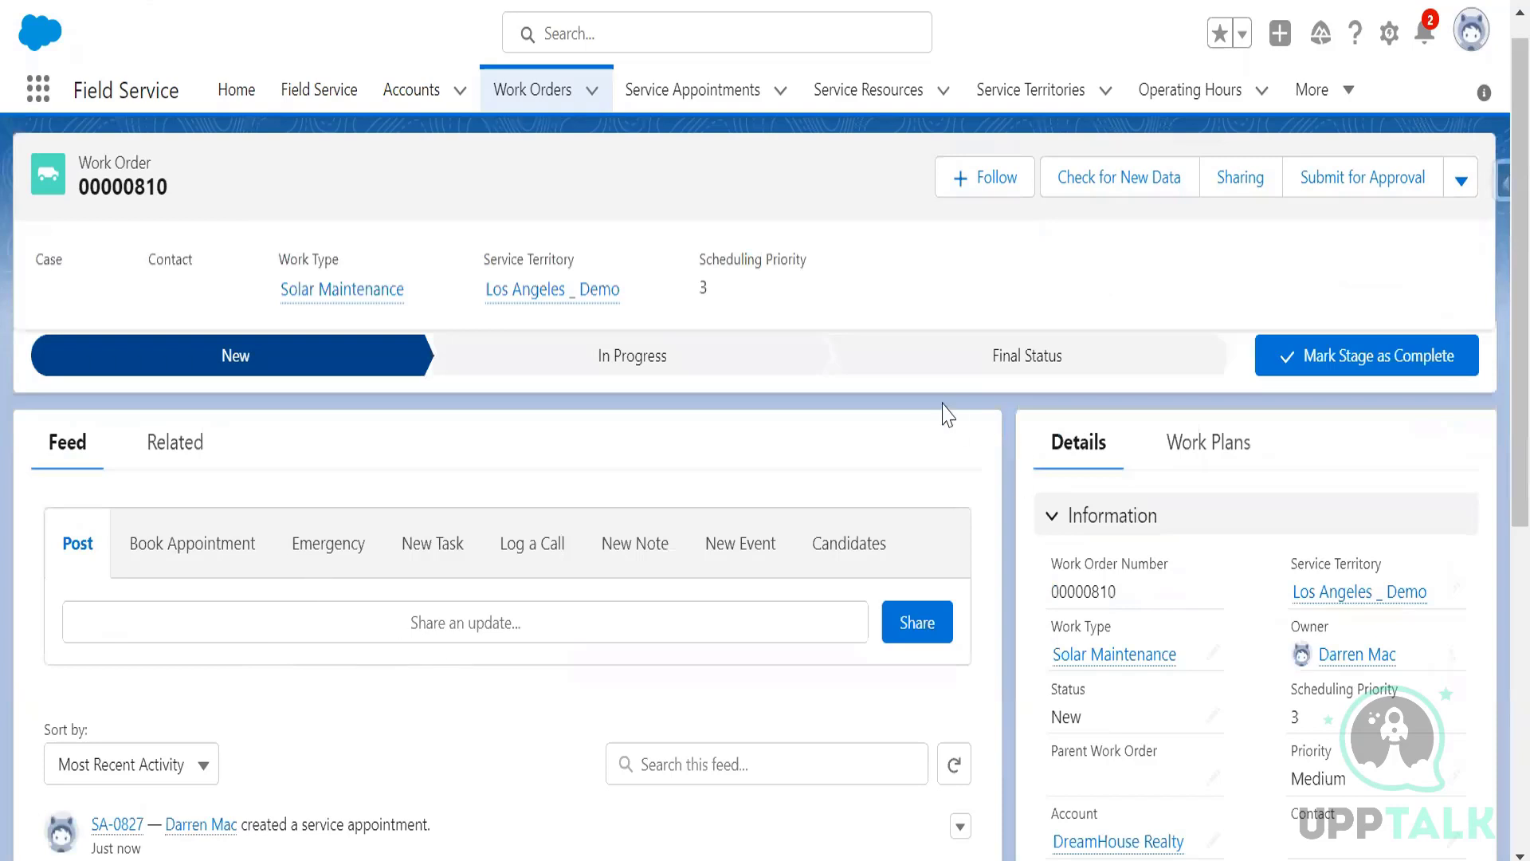
{"action": "left_click", "coordinate": [174, 443]}
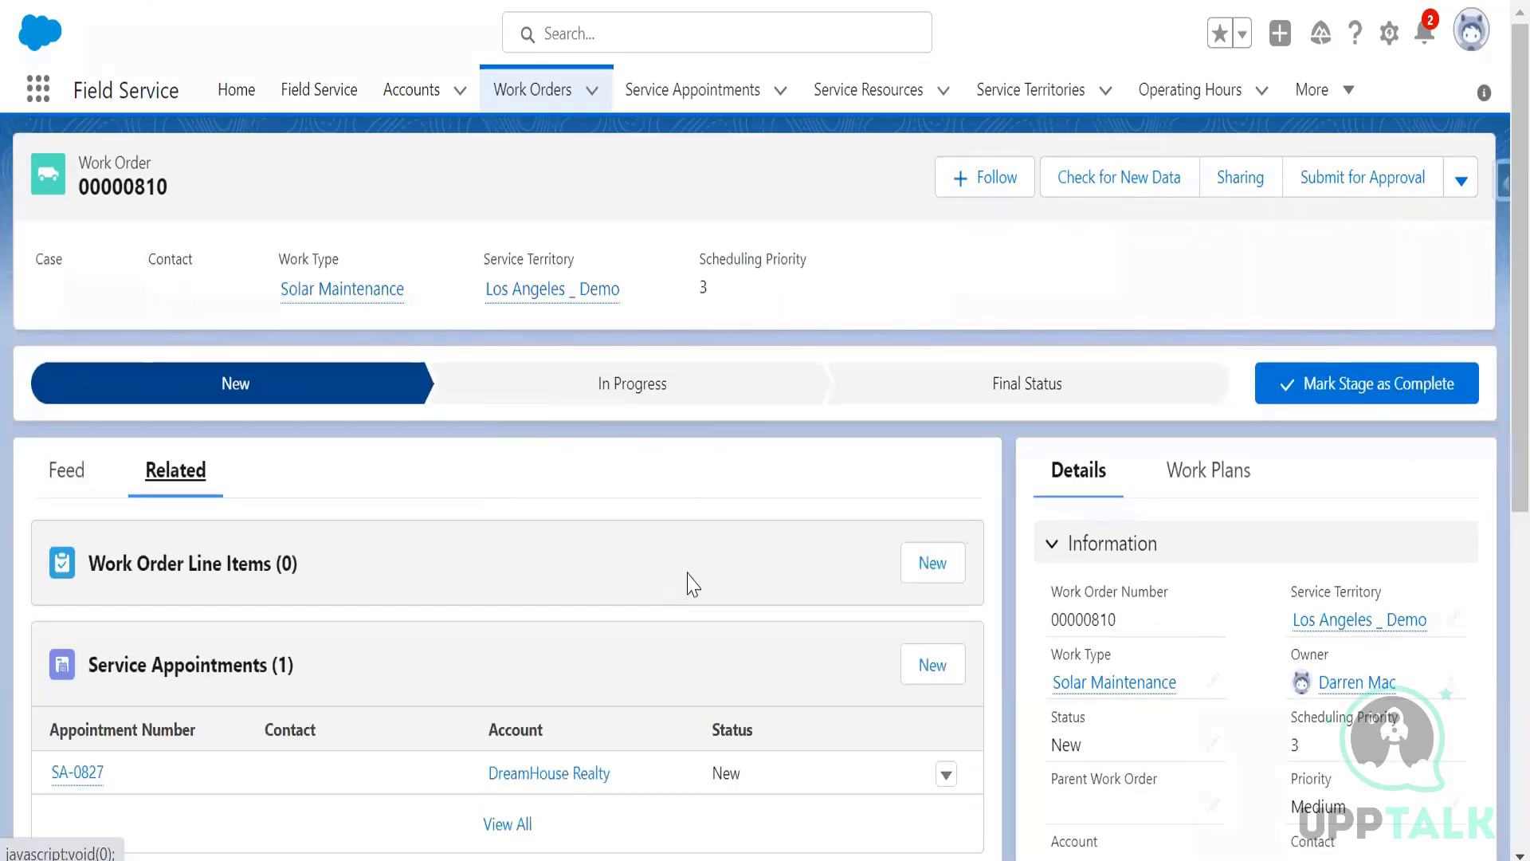
{"action": "scroll", "coordinate": [953, 350], "scroll_direction": "down", "scroll_amount": 4}
{"action": "left_click", "coordinate": [932, 375]}
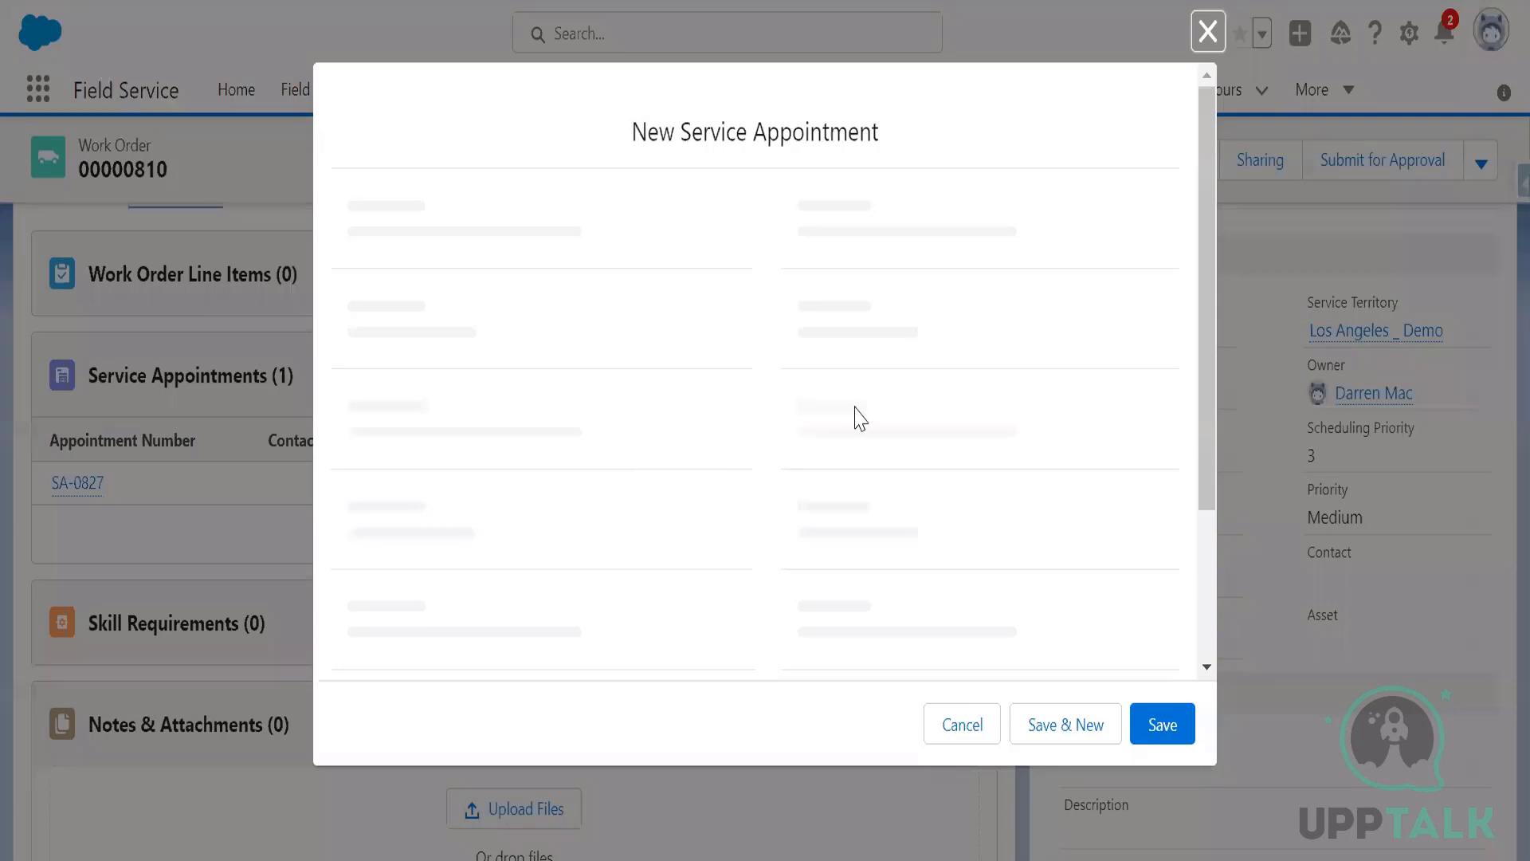
- Set Earliest Start Permitted to 11/16/2022 and Due Date to 11/19/2022, and save the appointment while starting another new one
{"action": "scroll", "coordinate": [734, 513], "scroll_direction": "down", "scroll_amount": 15}
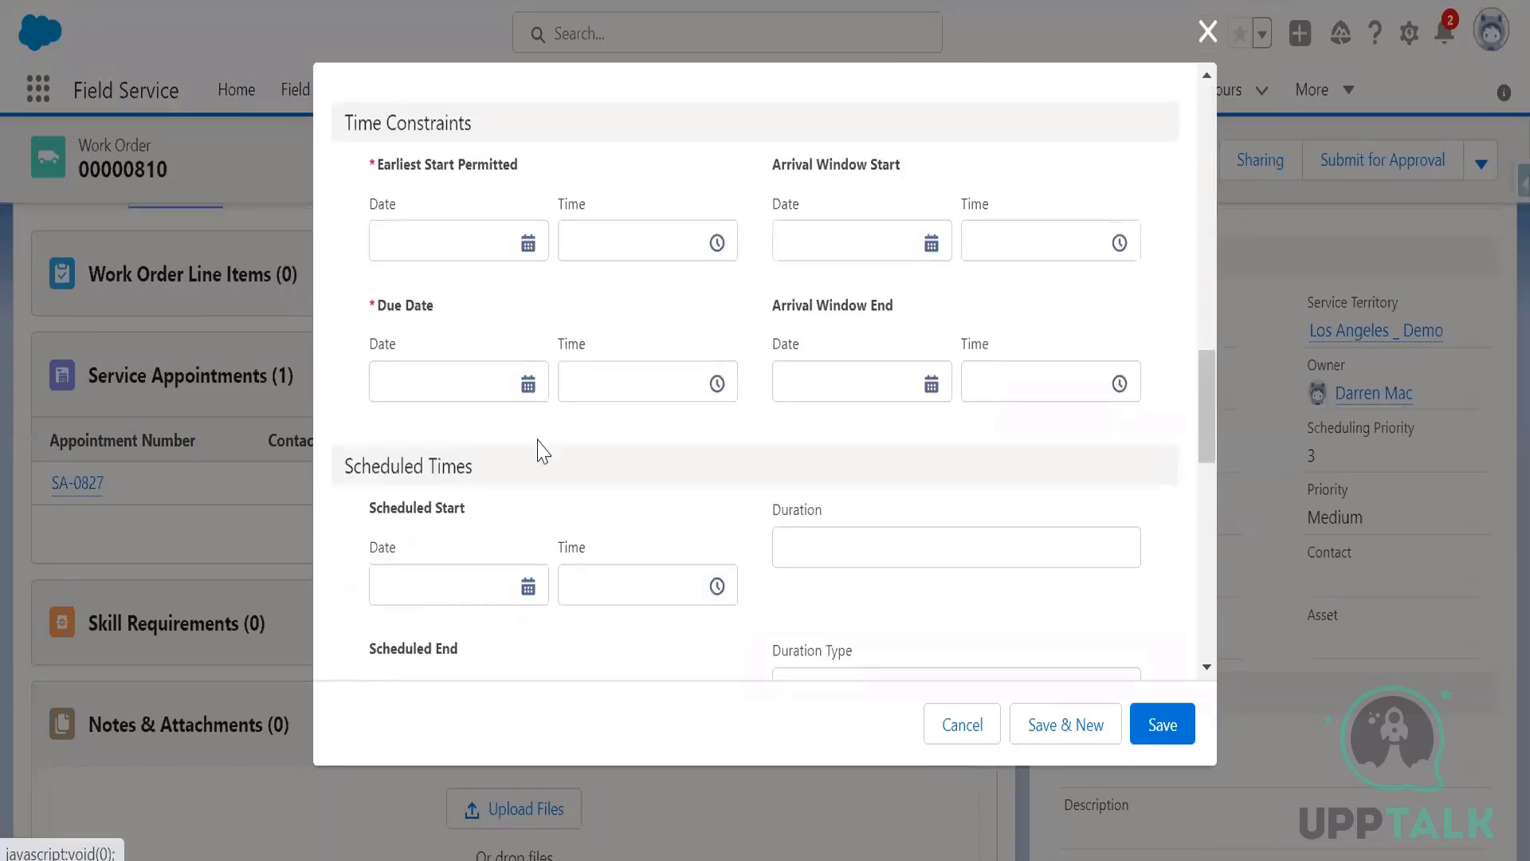
{"action": "left_click", "coordinate": [529, 394]}
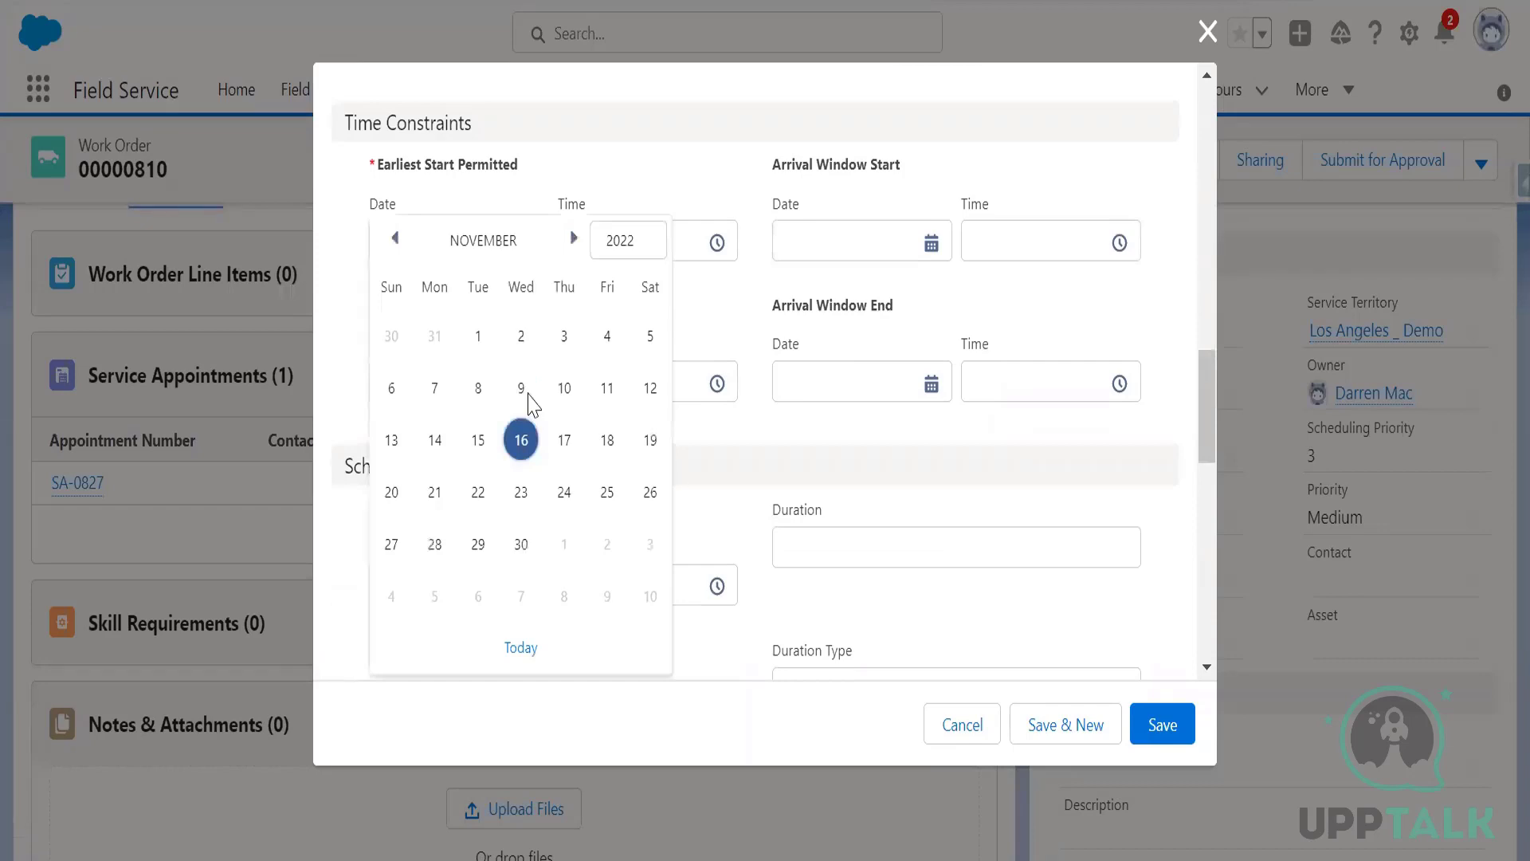
{"action": "left_click", "coordinate": [521, 440]}
{"action": "left_click", "coordinate": [528, 389]}
{"action": "left_click", "coordinate": [651, 440]}
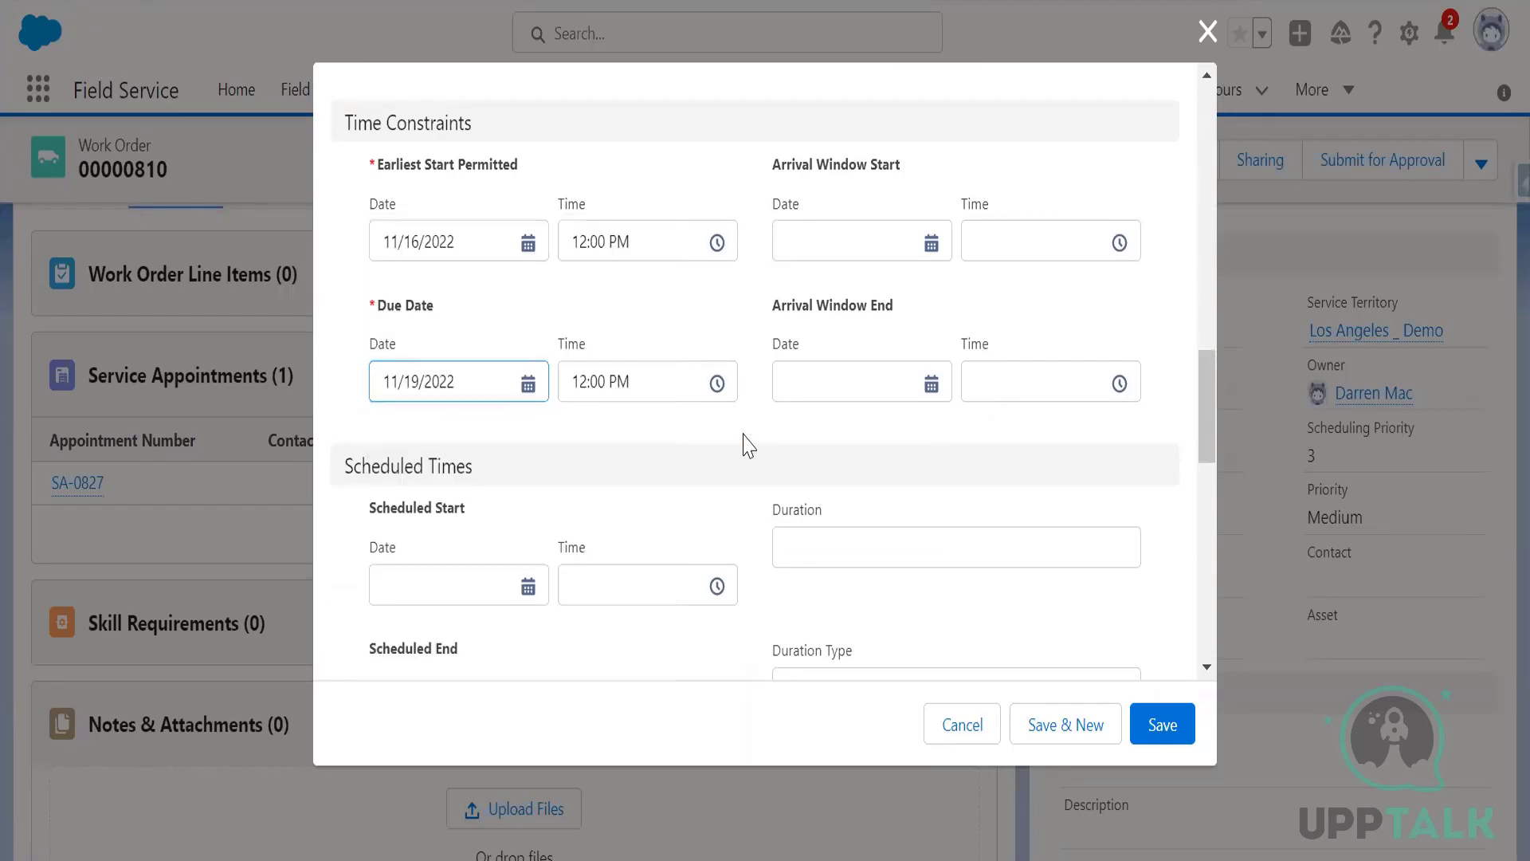
{"action": "scroll", "coordinate": [537, 512], "scroll_direction": "down", "scroll_amount": 6}
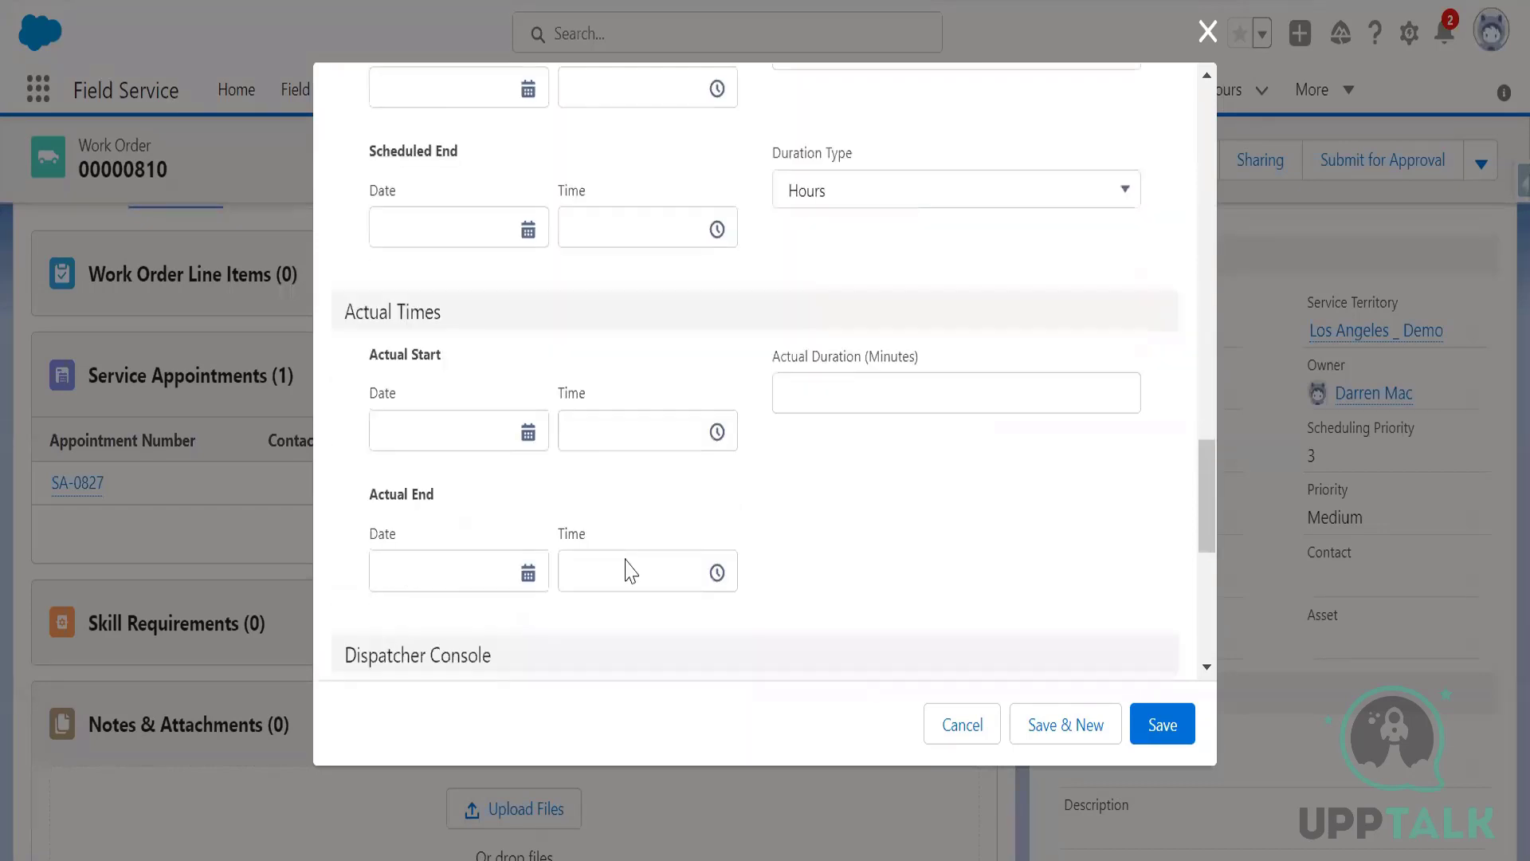
{"action": "scroll", "coordinate": [630, 570], "scroll_direction": "down", "scroll_amount": 6}
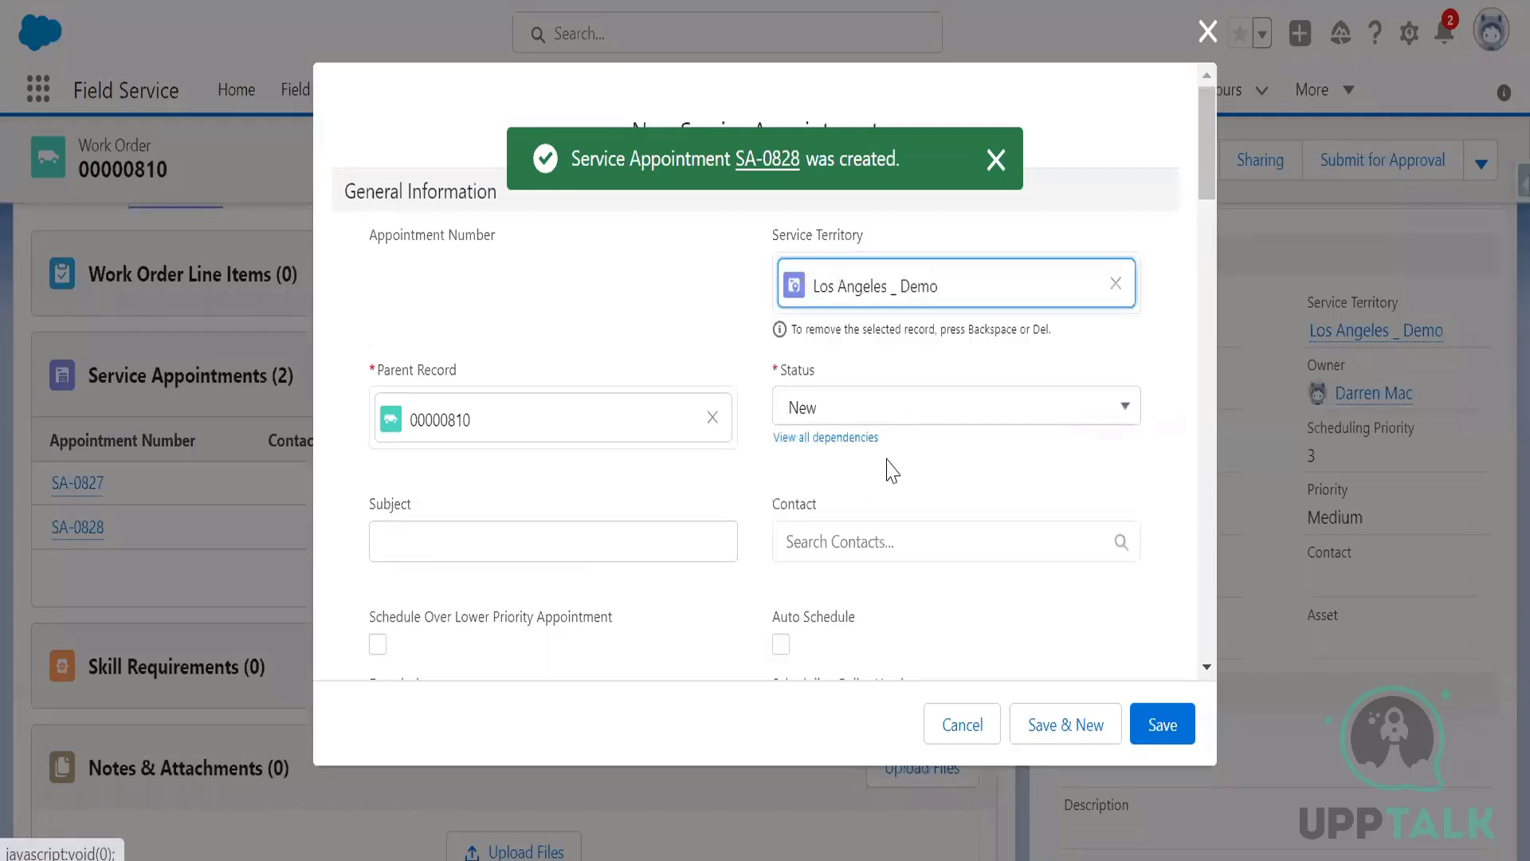
- In the additional service appointment, enter 11/16/2022 as Earliest Start Permitted and 11/19/2022 as Due Date
{"action": "scroll", "coordinate": [789, 482], "scroll_direction": "down", "scroll_amount": 5}
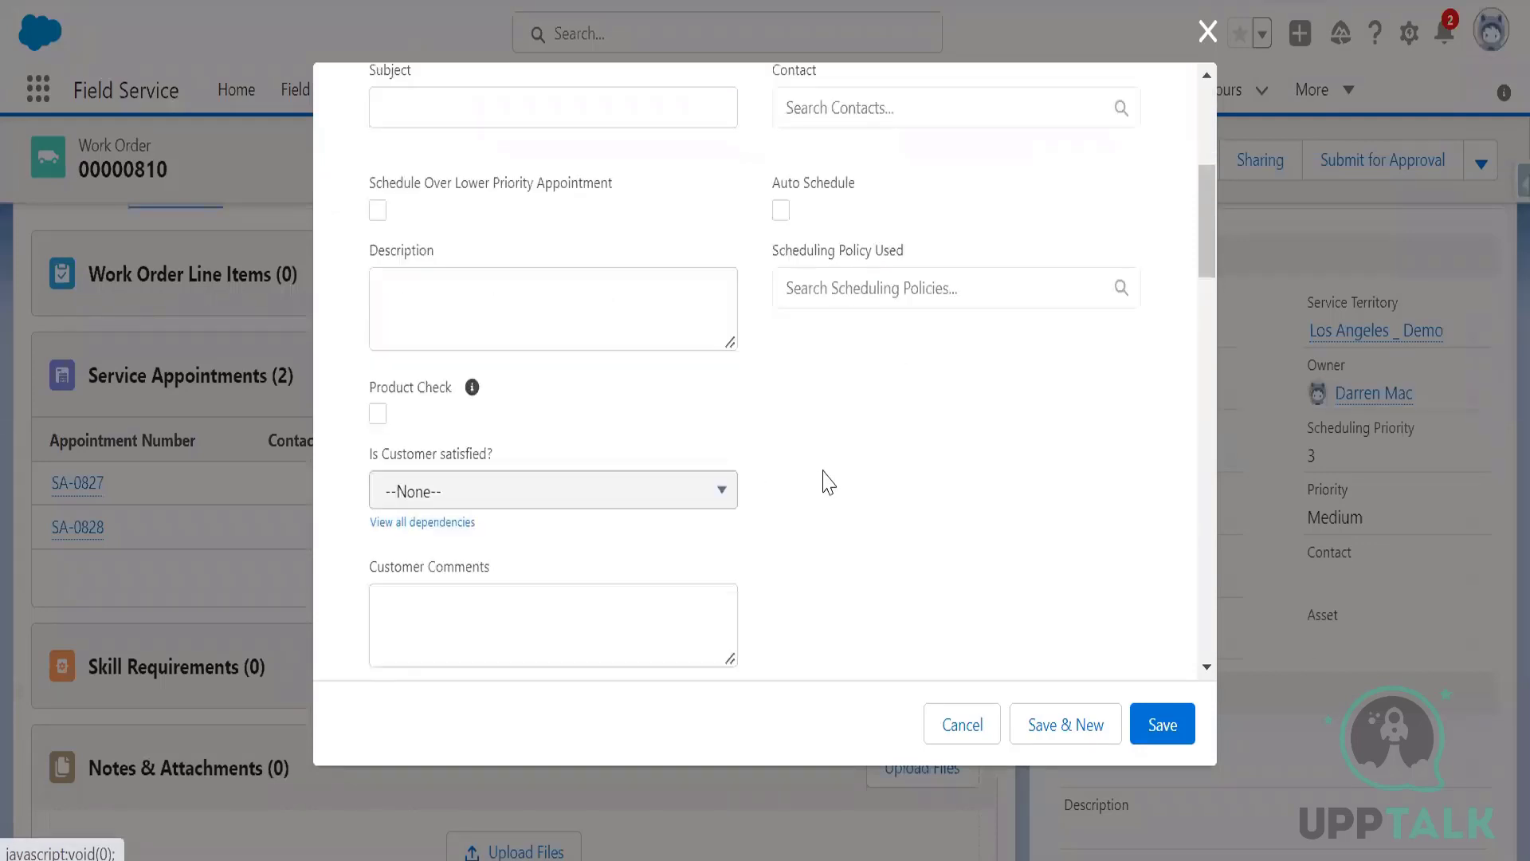
{"action": "scroll", "coordinate": [686, 571], "scroll_direction": "down", "scroll_amount": 8}
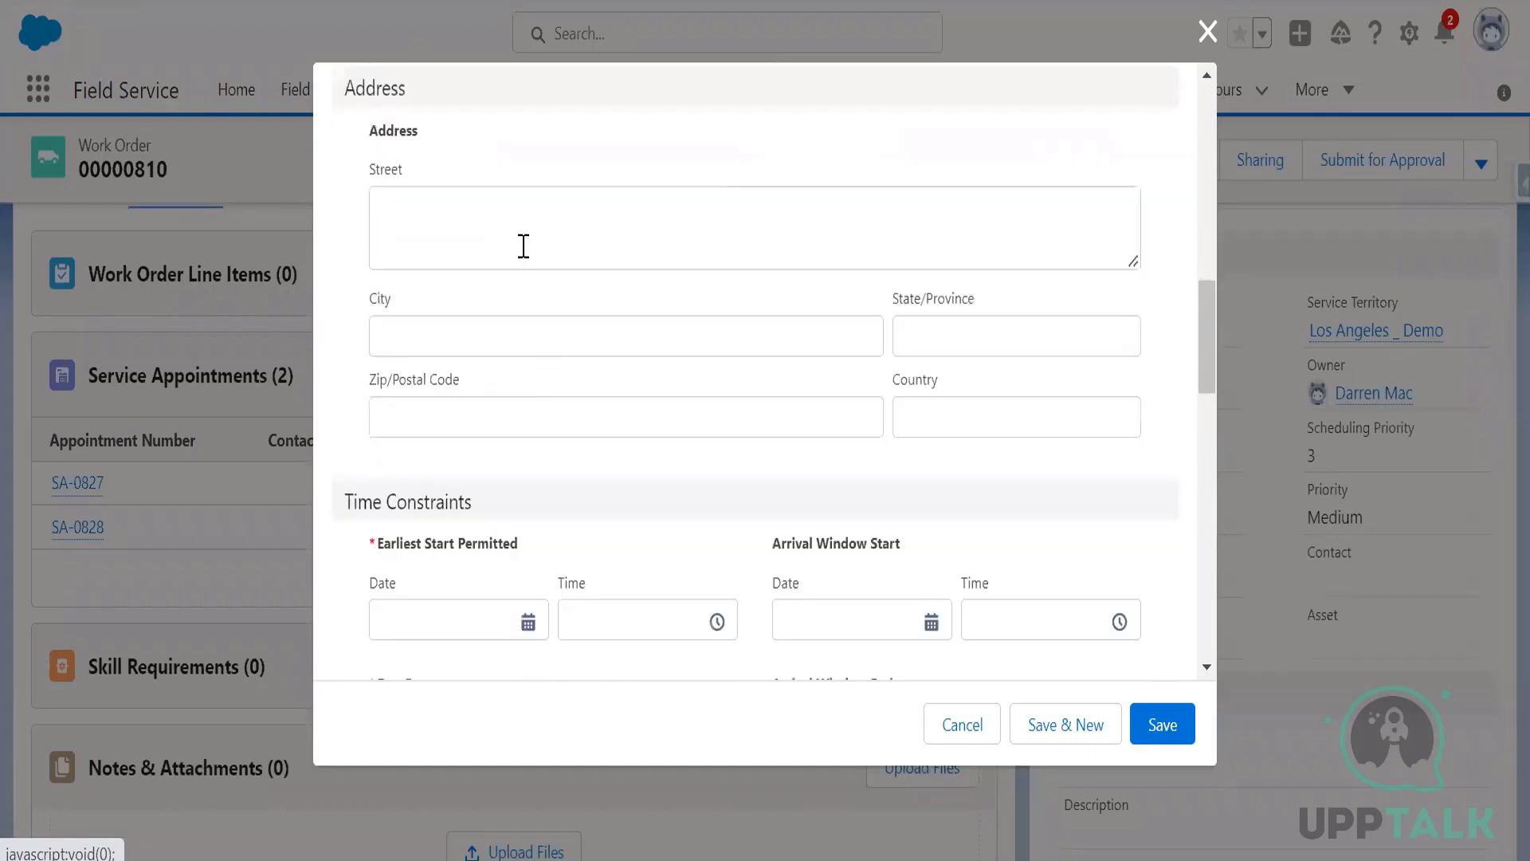
{"action": "scroll", "coordinate": [523, 247], "scroll_direction": "down", "scroll_amount": 5}
{"action": "left_click", "coordinate": [526, 256]}
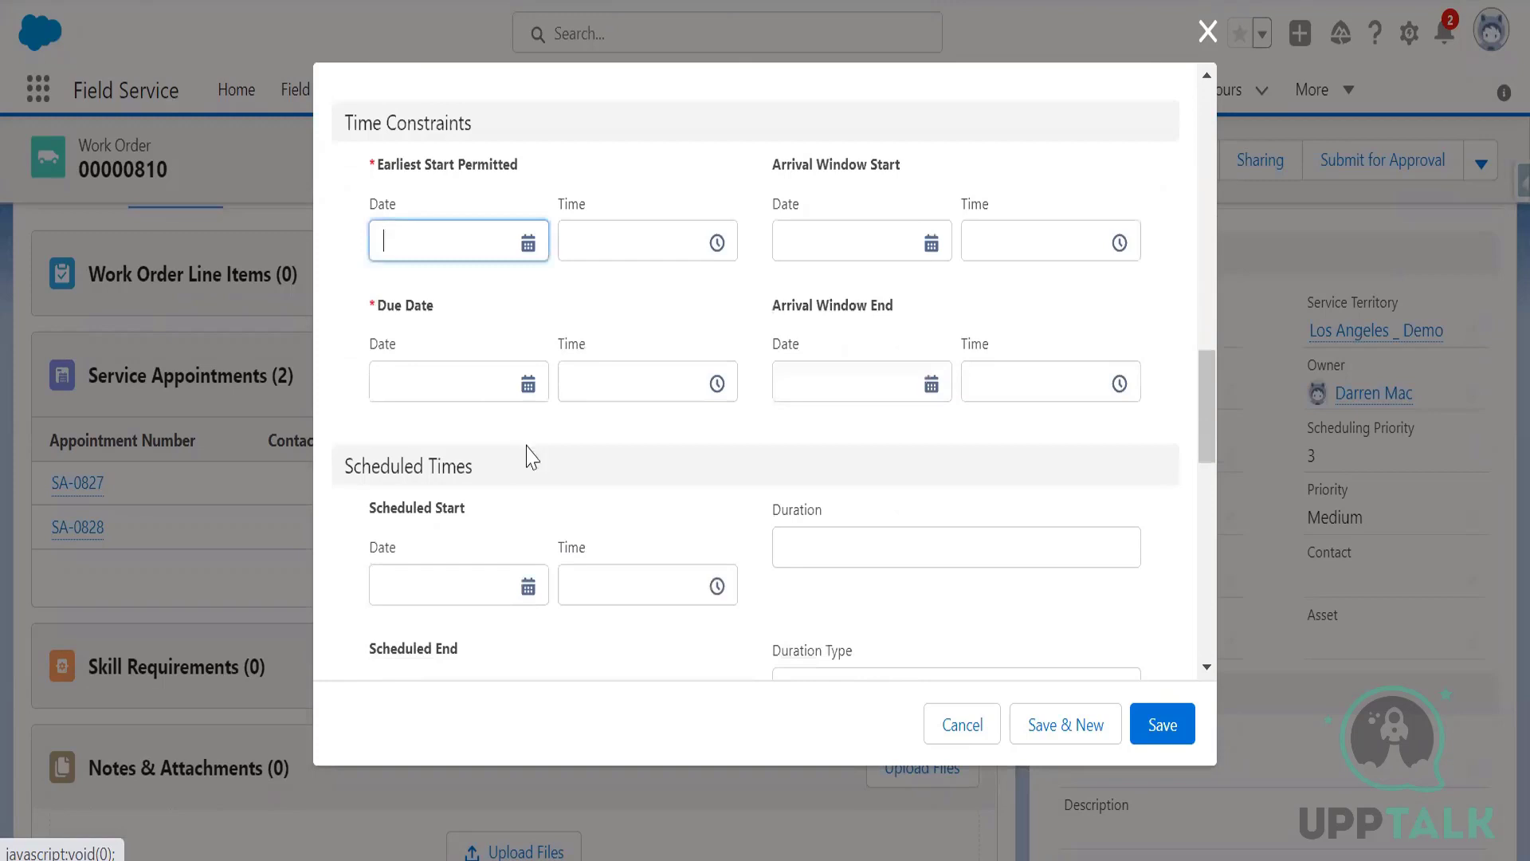
{"action": "left_click", "coordinate": [519, 438]}
{"action": "left_click", "coordinate": [529, 385]}
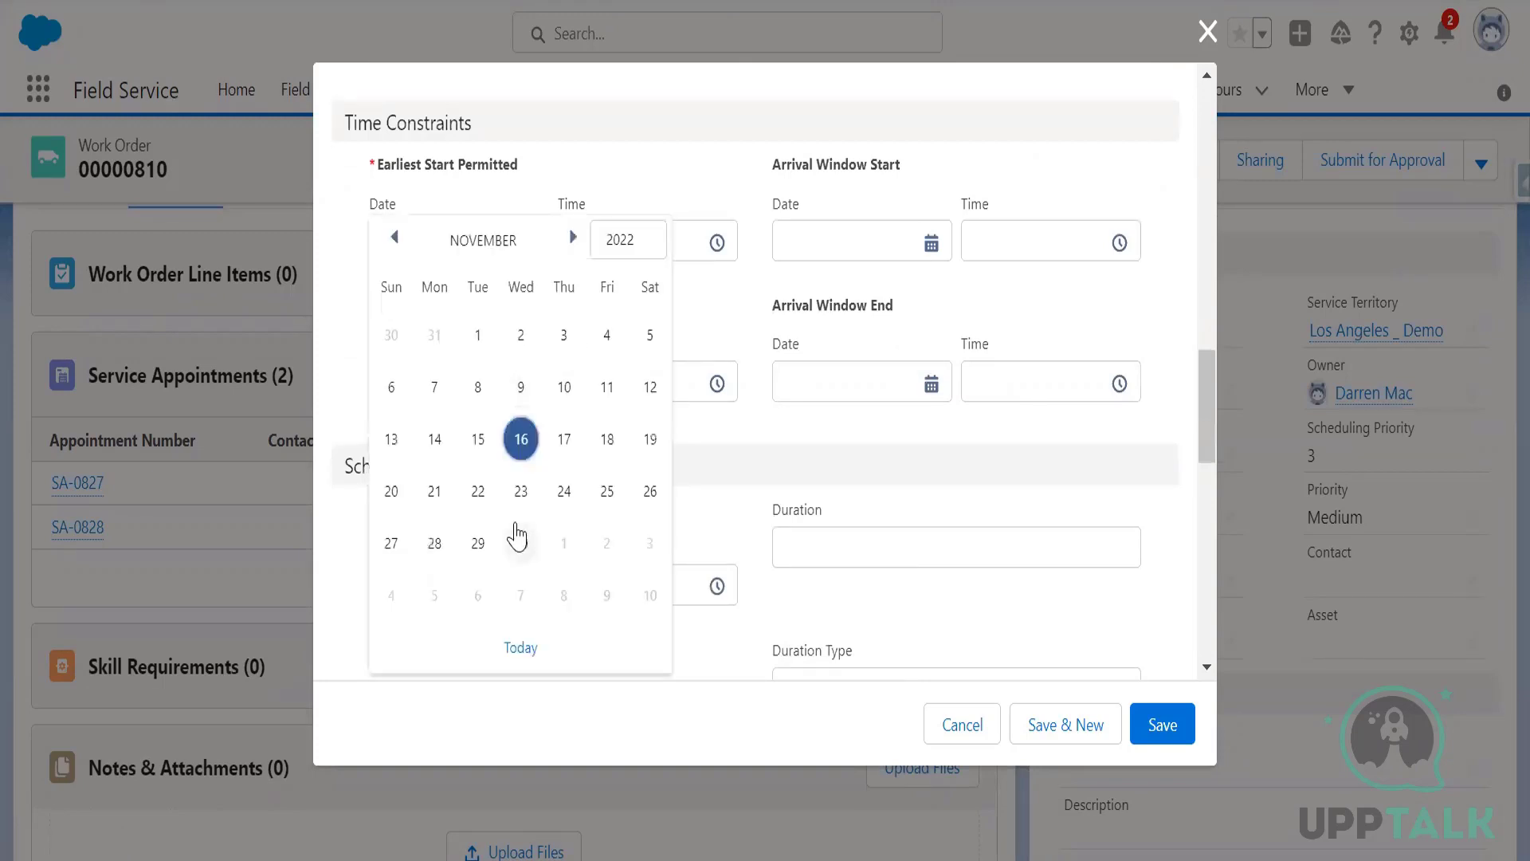
{"action": "left_click", "coordinate": [650, 440]}
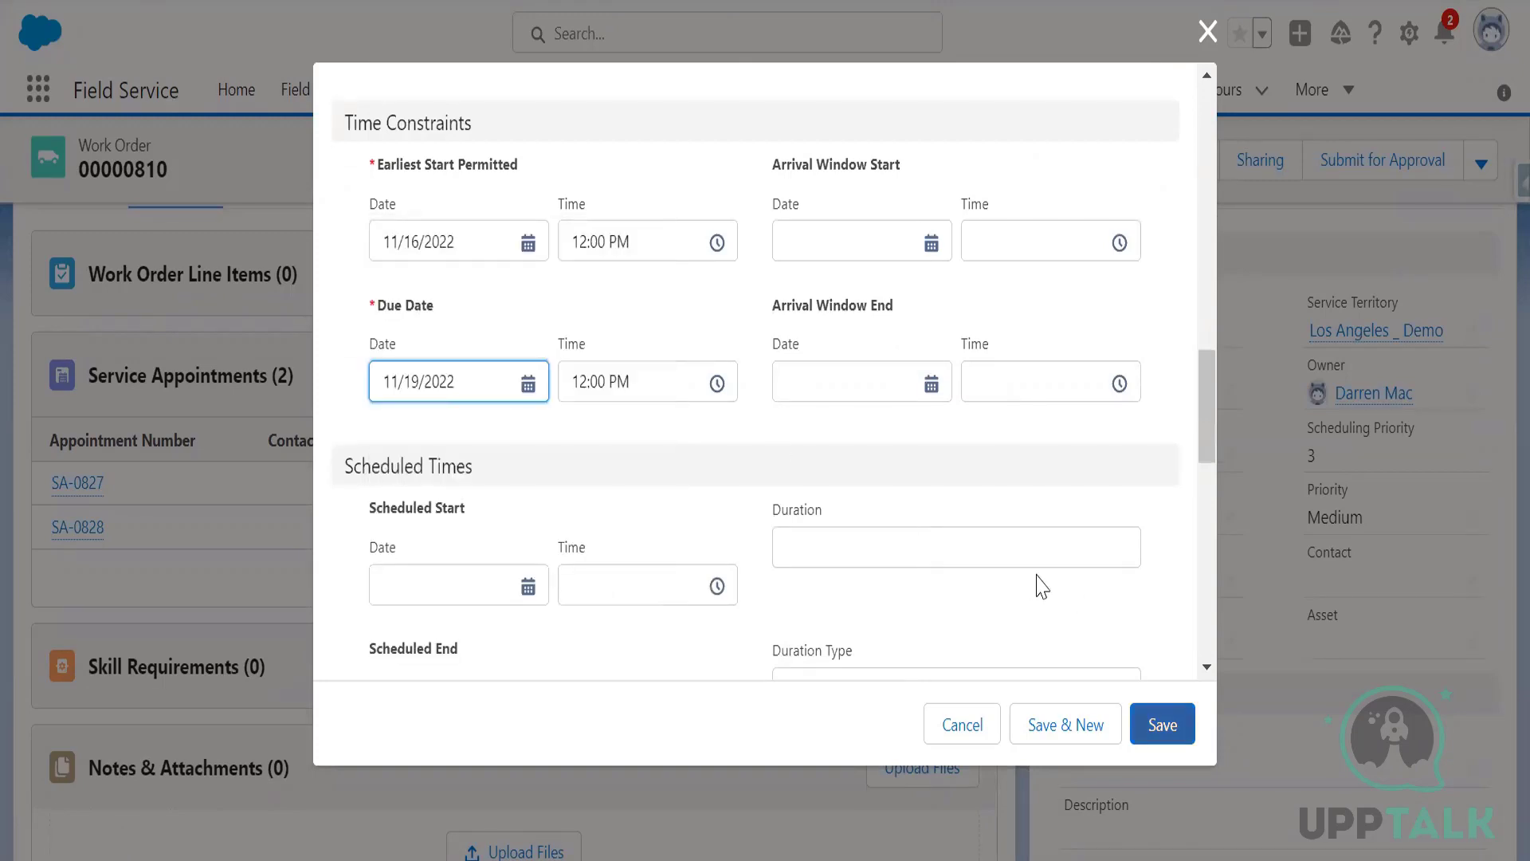
- Assign the Dream House First scheduling policy to the additional service appointment
{"action": "scroll", "coordinate": [1001, 447], "scroll_direction": "up", "scroll_amount": 5}
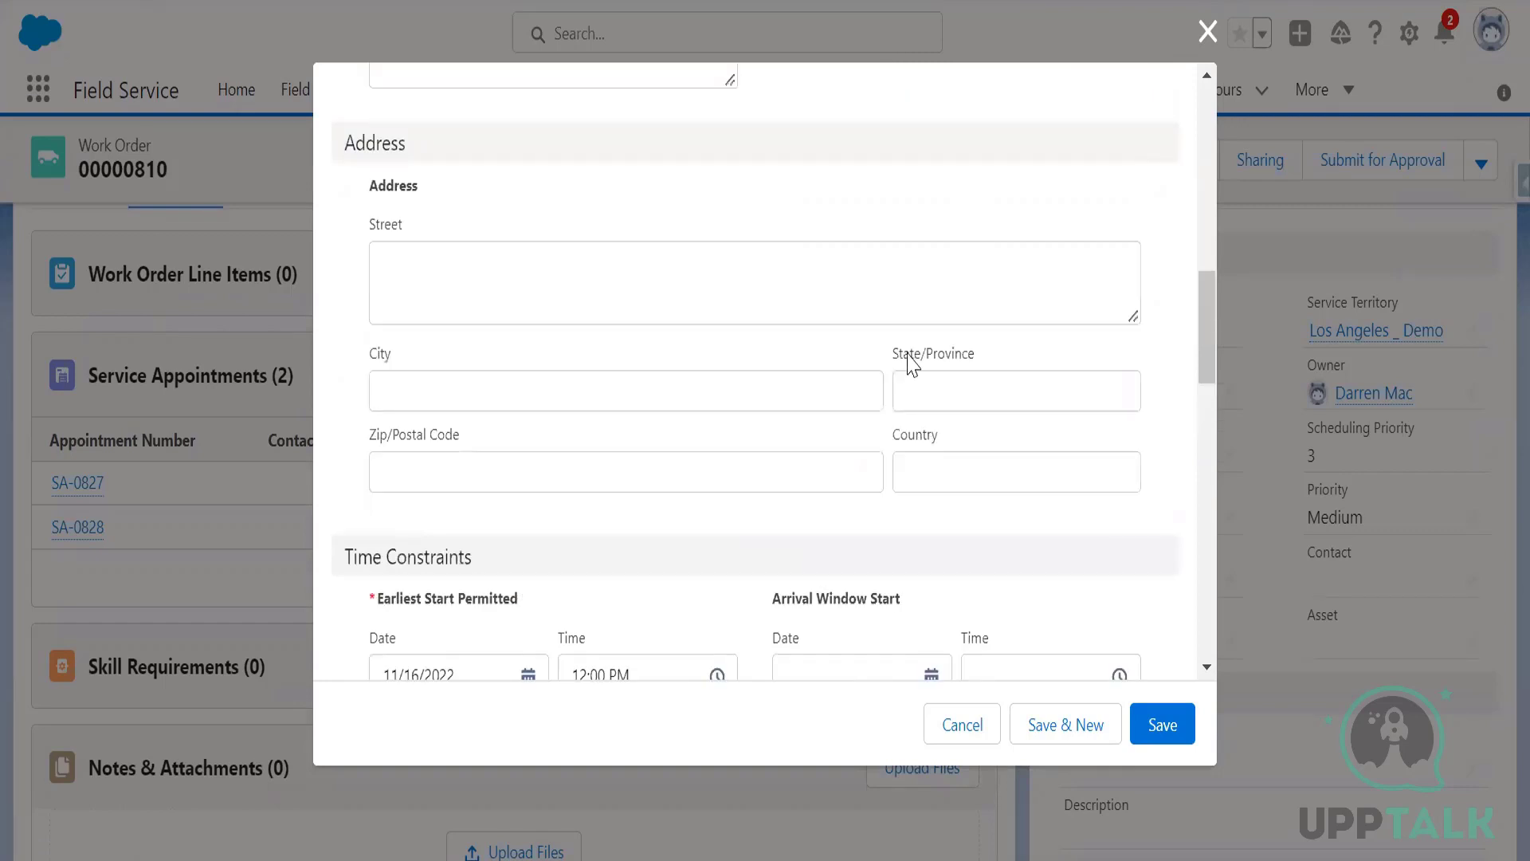
{"action": "scroll", "coordinate": [913, 363], "scroll_direction": "up", "scroll_amount": 4}
{"action": "scroll", "coordinate": [876, 294], "scroll_direction": "up", "scroll_amount": 3}
{"action": "left_click", "coordinate": [875, 289]}
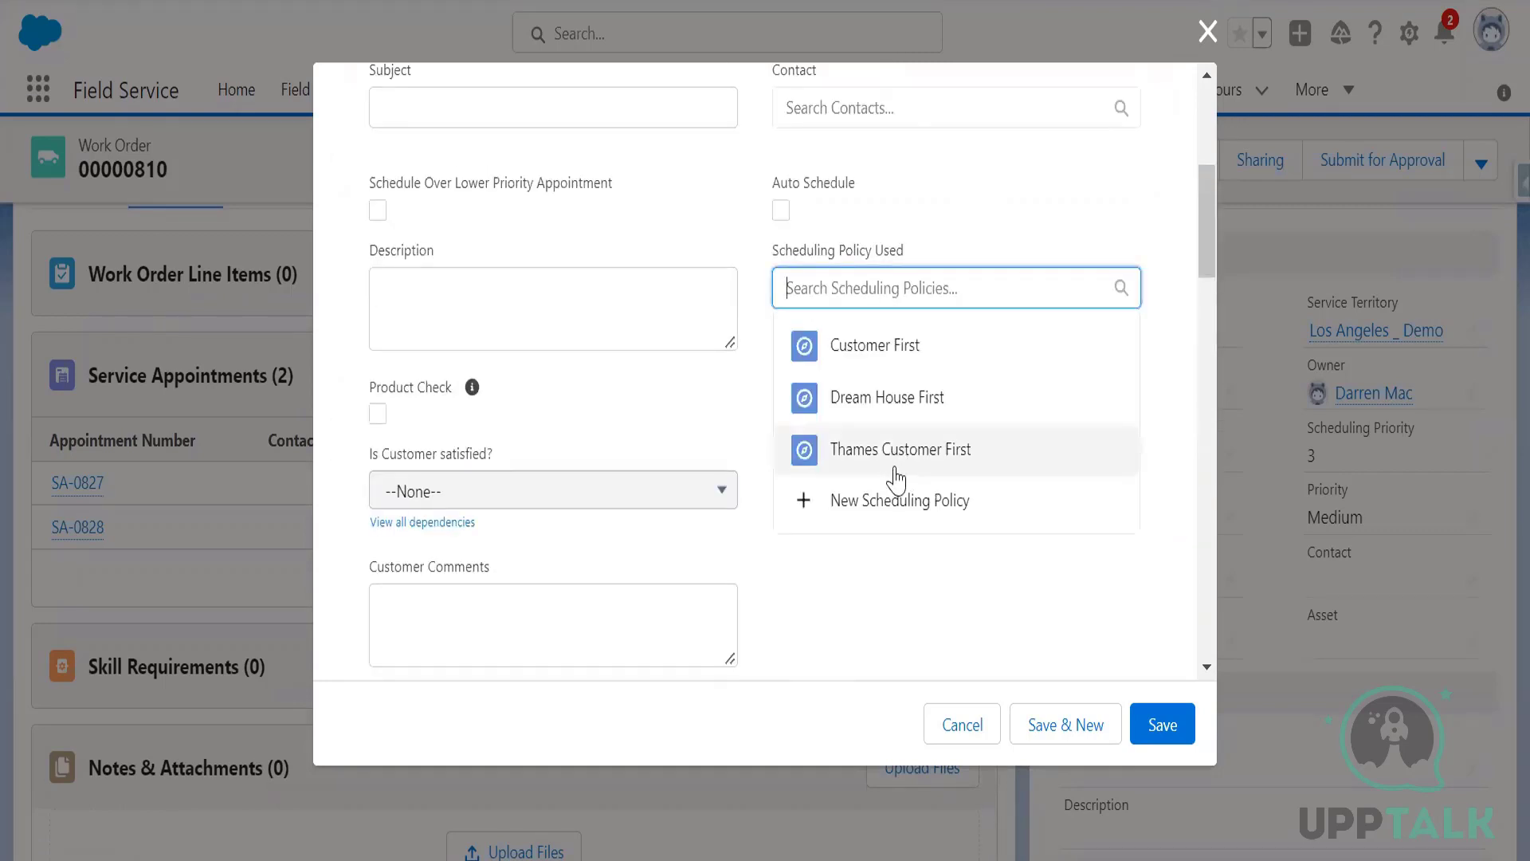
{"action": "left_click", "coordinate": [881, 416]}
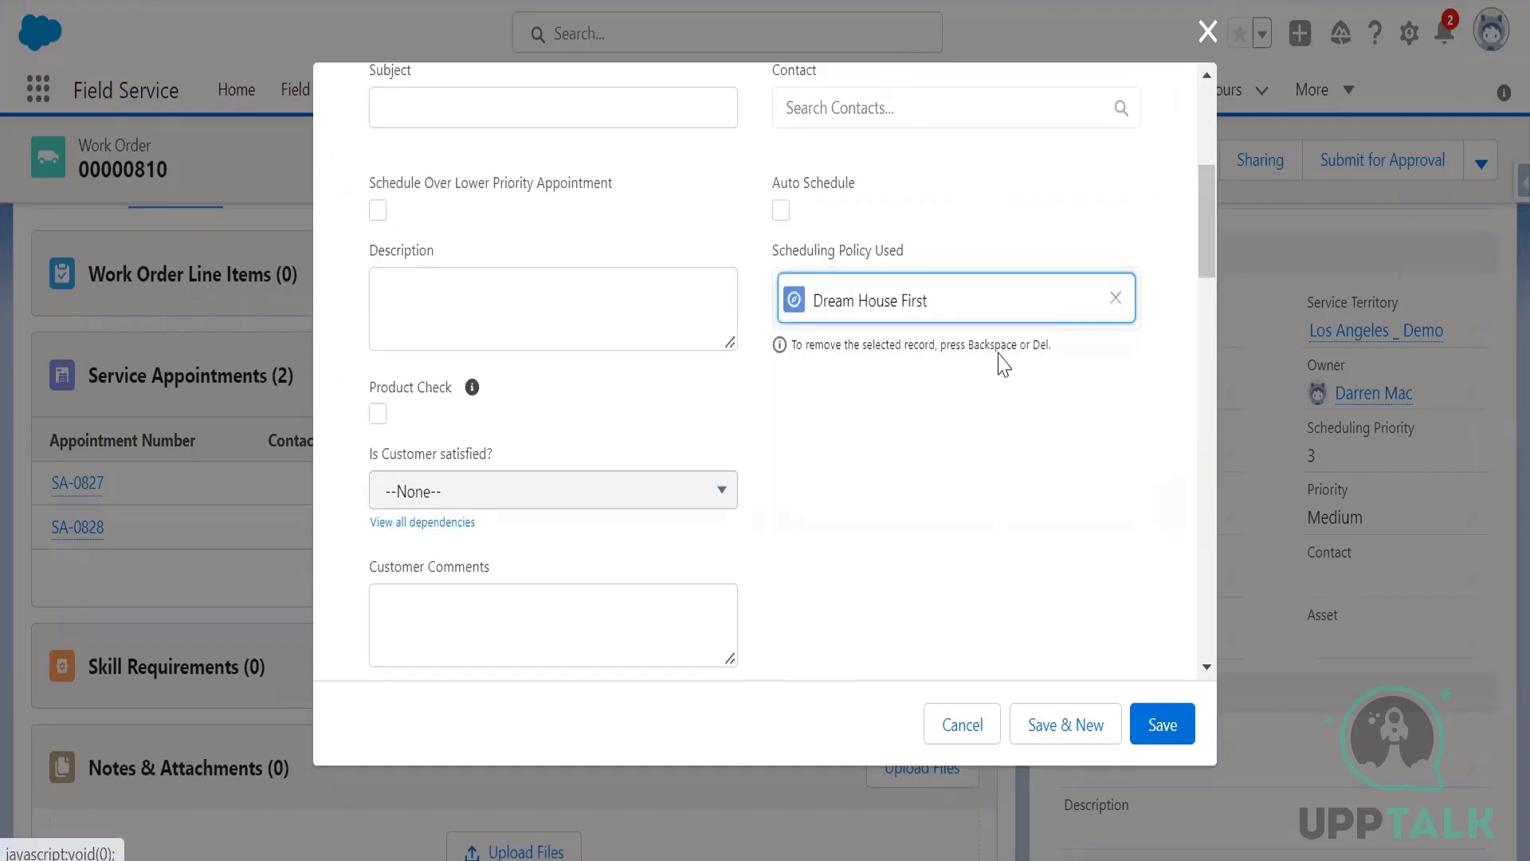
- Replace the service appointment's scheduling policy with Customer First and save the appointment
{"action": "left_click", "coordinate": [1116, 298]}
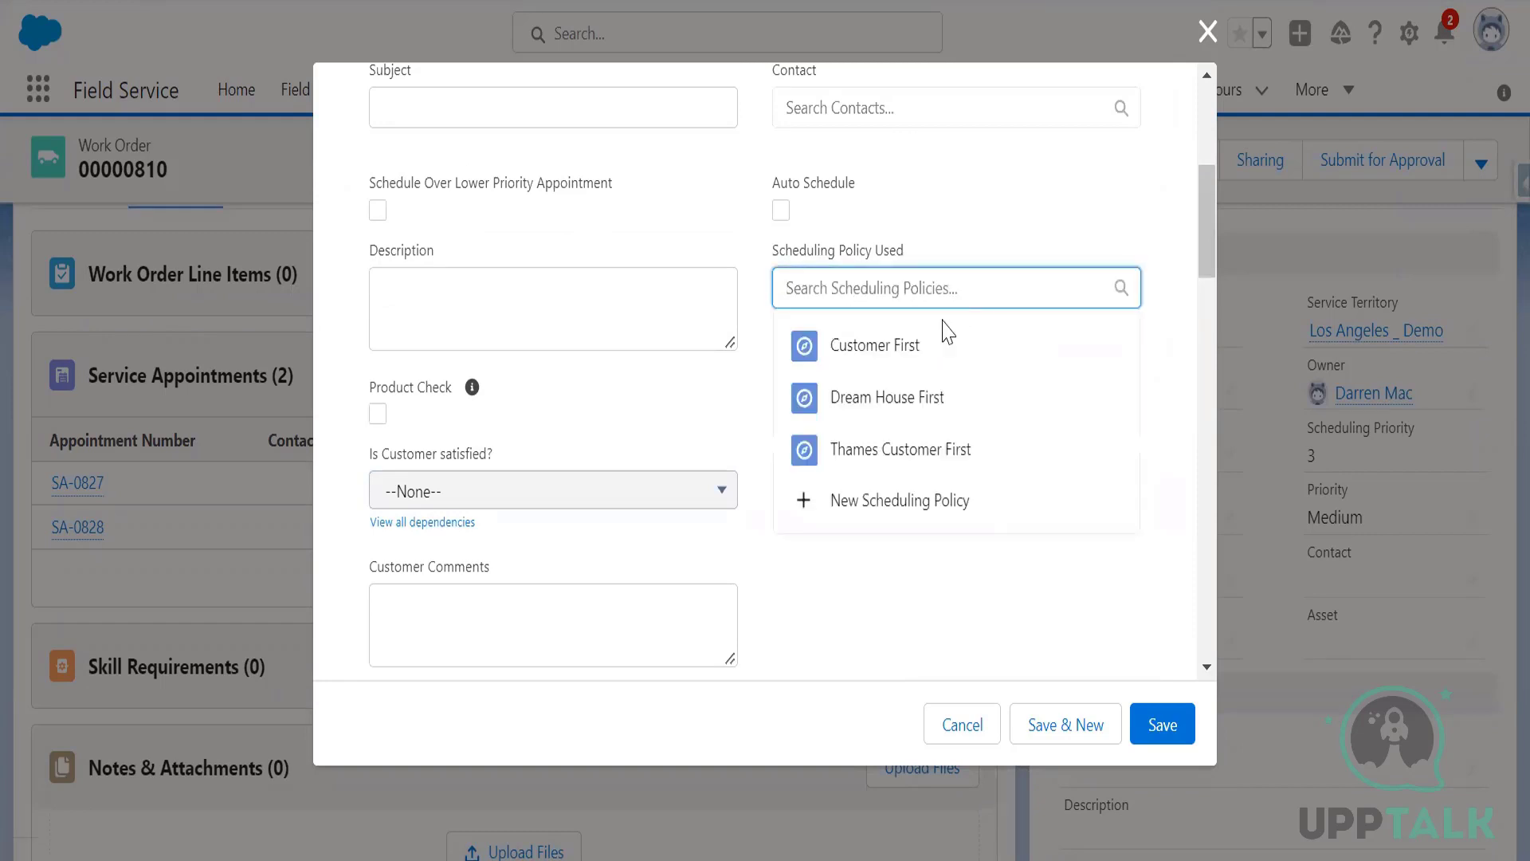
{"action": "left_click", "coordinate": [871, 345]}
{"action": "left_click", "coordinate": [1153, 727]}
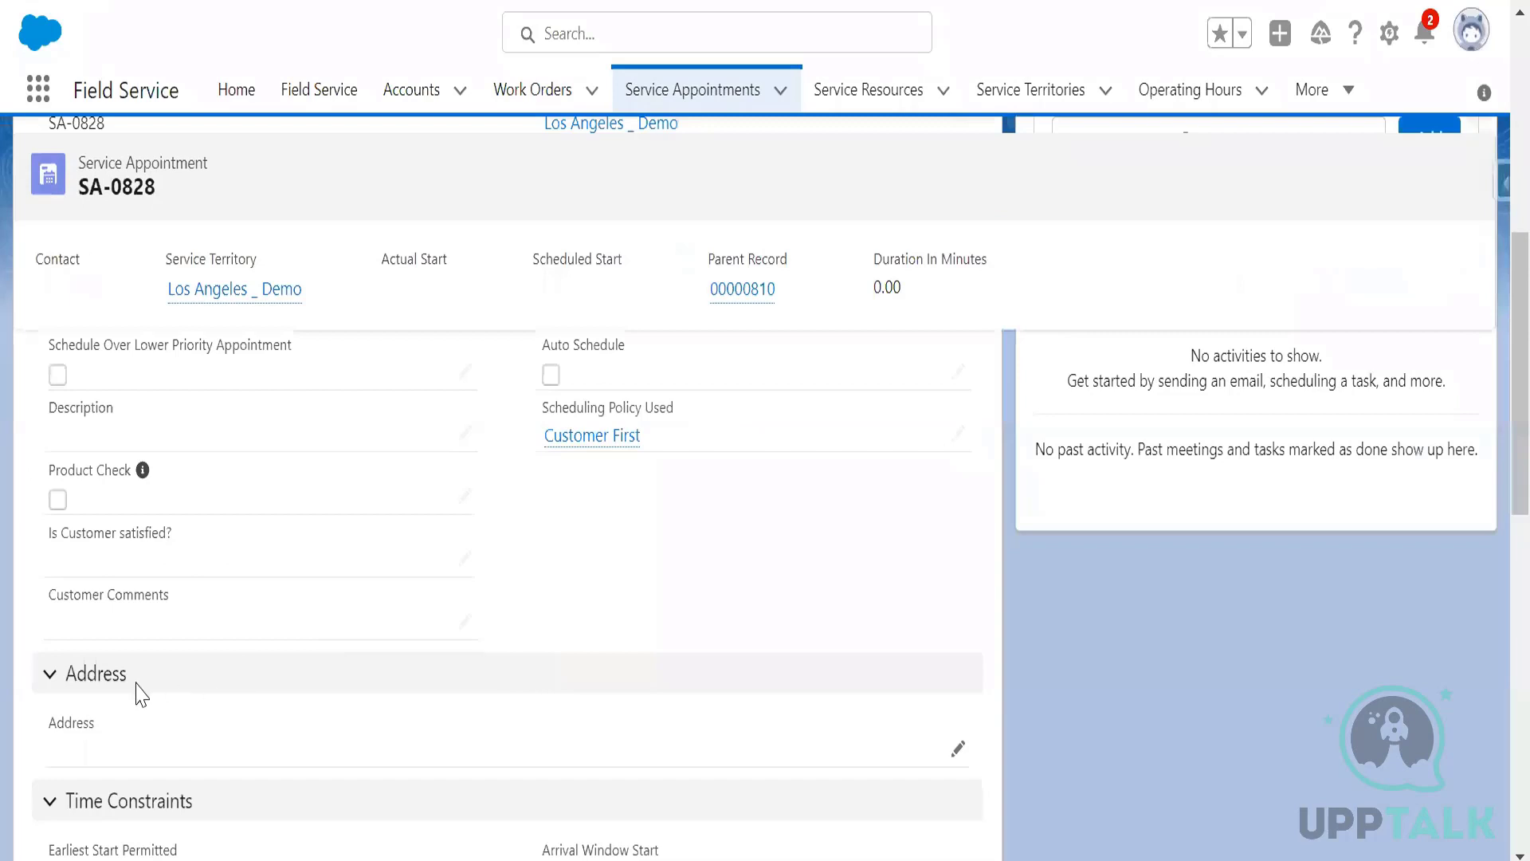
- Review the details of service appointment SA-0828, and return to parent work order 00000810 to see its related service appointments
{"action": "scroll", "coordinate": [99, 655], "scroll_direction": "down", "scroll_amount": 3}
{"action": "scroll", "coordinate": [88, 632], "scroll_direction": "up", "scroll_amount": 5}
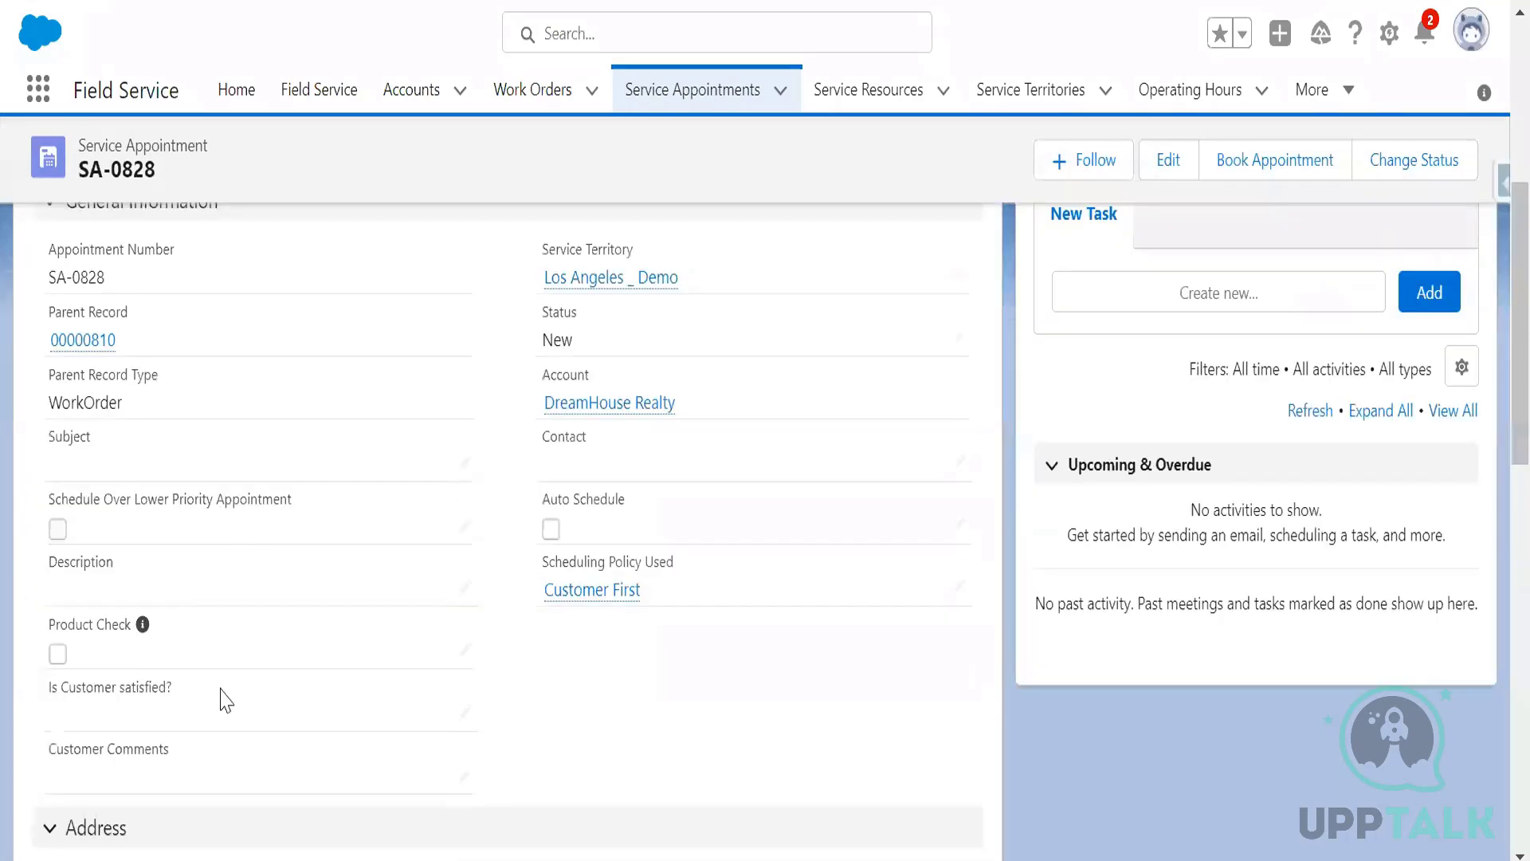
{"action": "scroll", "coordinate": [293, 698], "scroll_direction": "up", "scroll_amount": 5}
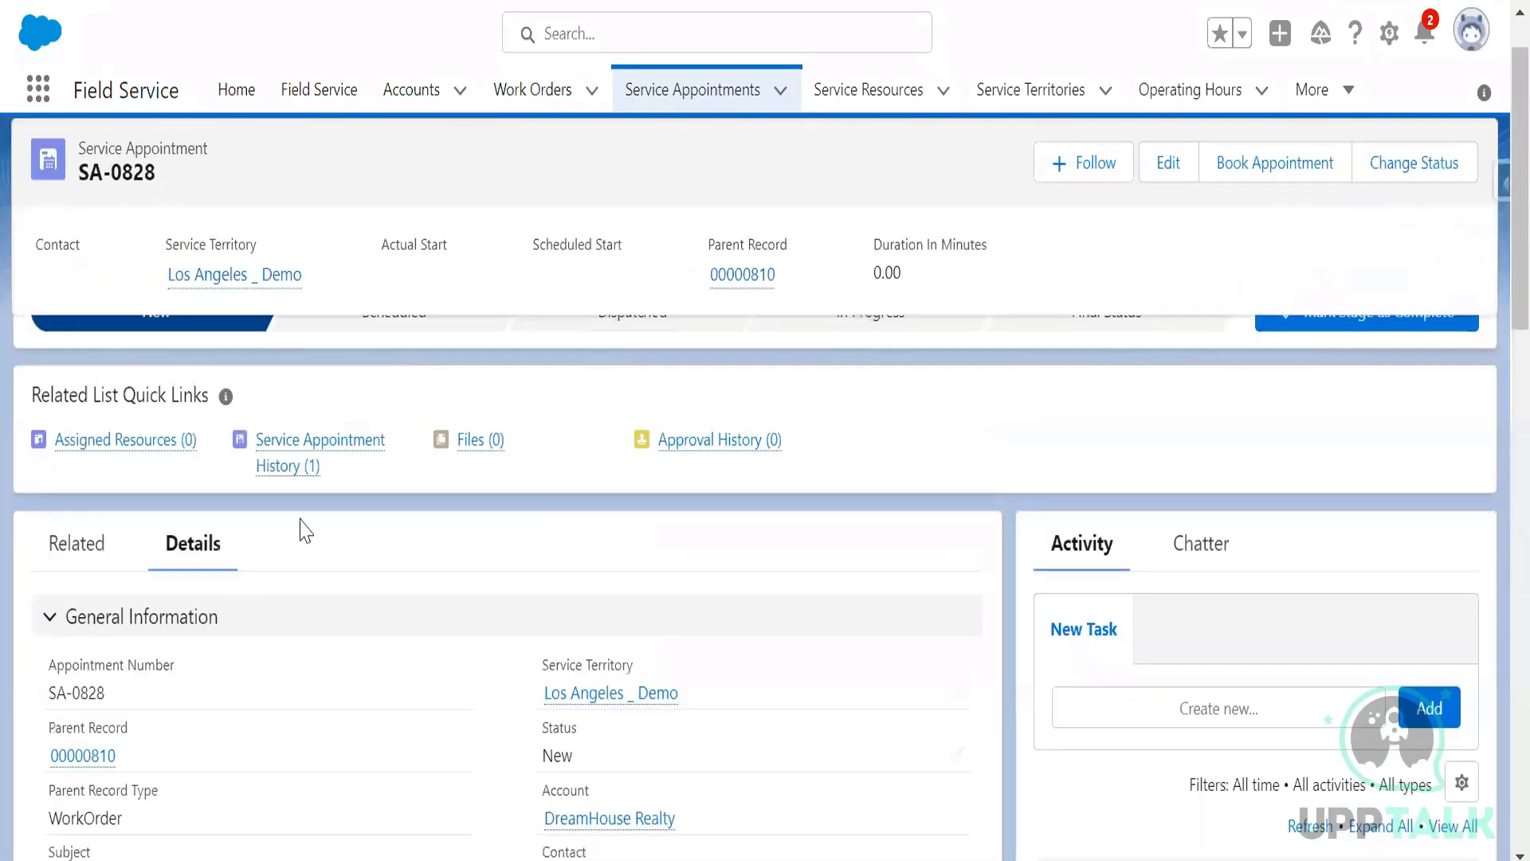
{"action": "left_click", "coordinate": [83, 756]}
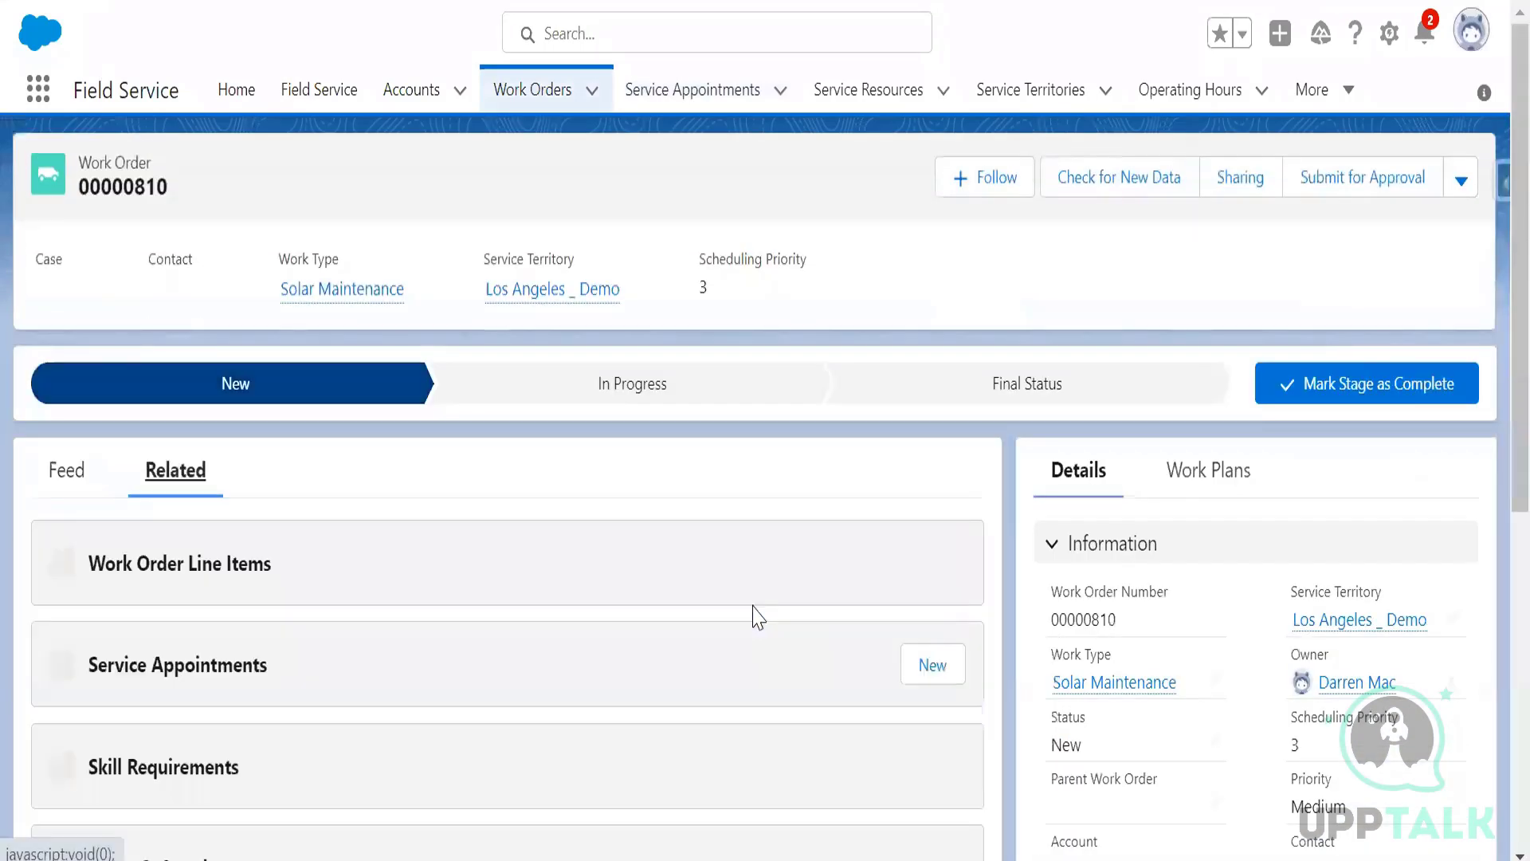
{"action": "scroll", "coordinate": [630, 640], "scroll_direction": "down", "scroll_amount": 2}
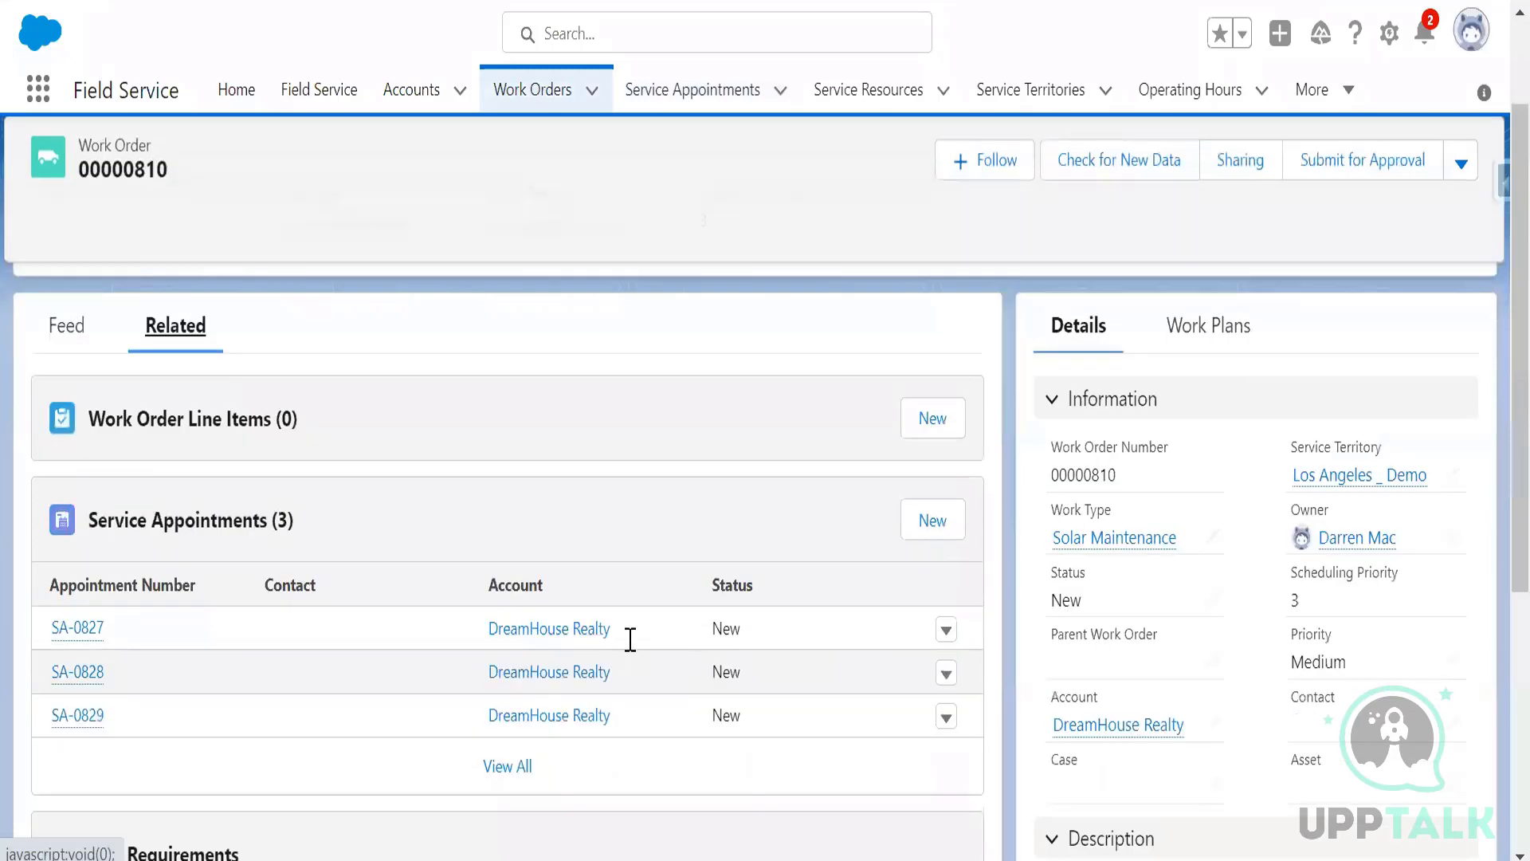
- Open service appointment SA-0827 from the work order and review its details and scheduling policy
{"action": "left_click", "coordinate": [78, 628]}
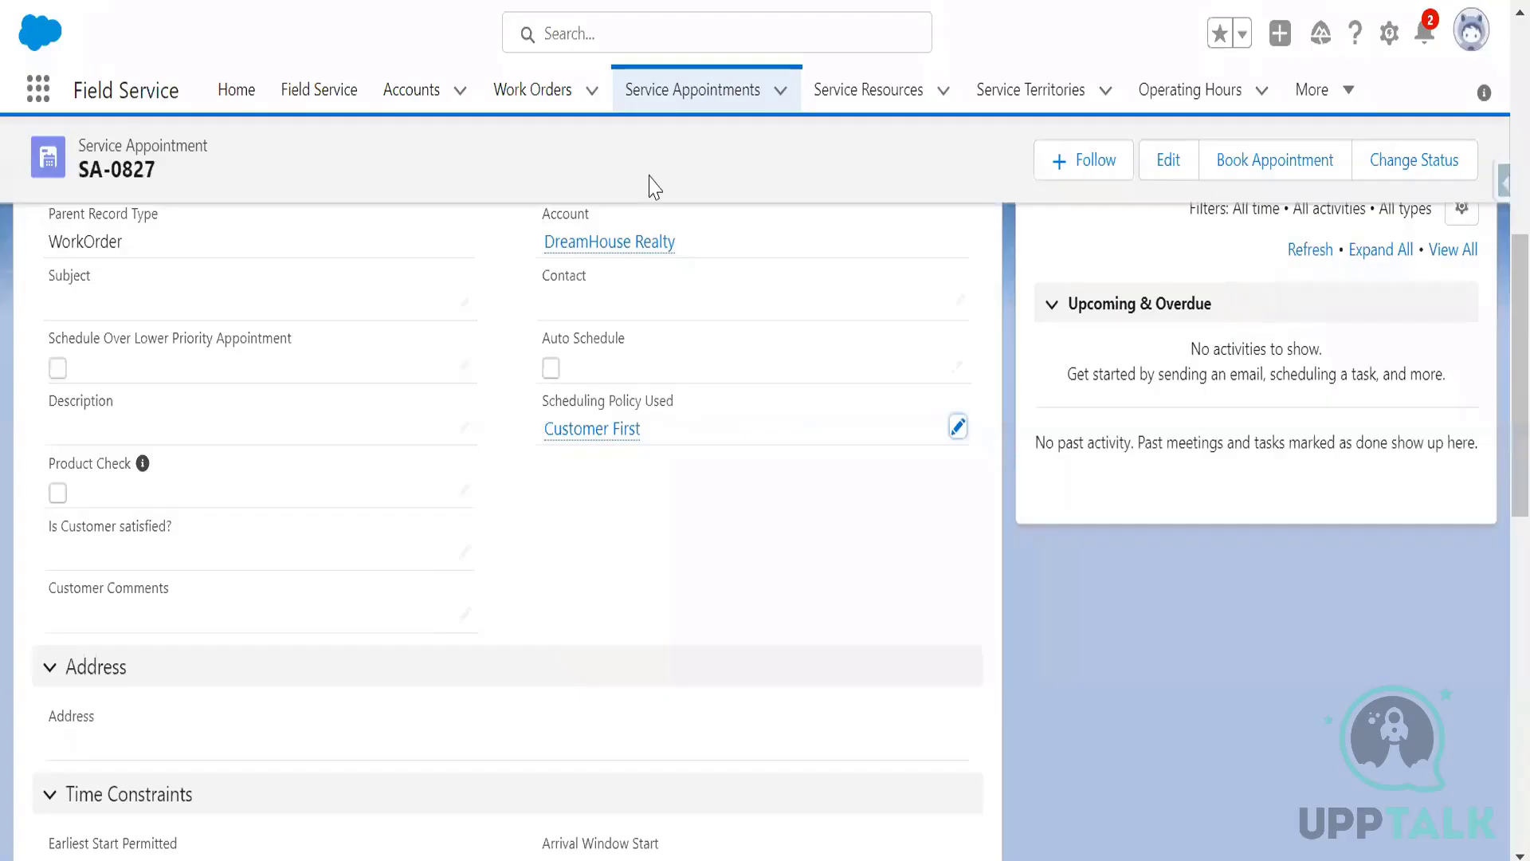
{"action": "left_click", "coordinate": [567, 551]}
{"action": "scroll", "coordinate": [729, 349], "scroll_direction": "up", "scroll_amount": 3}
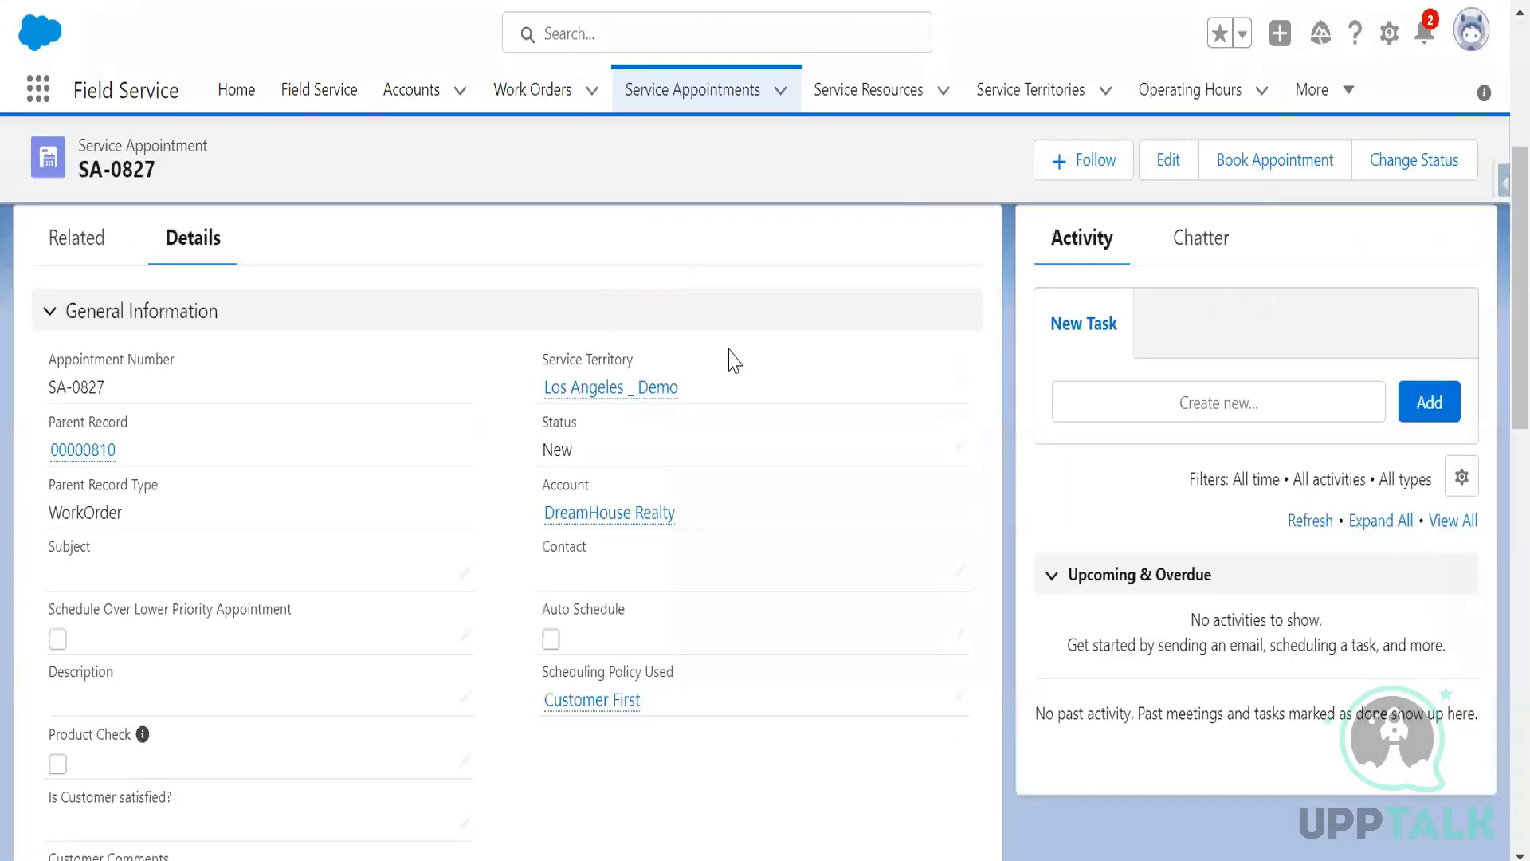
{"action": "scroll", "coordinate": [598, 534], "scroll_direction": "up", "scroll_amount": 5}
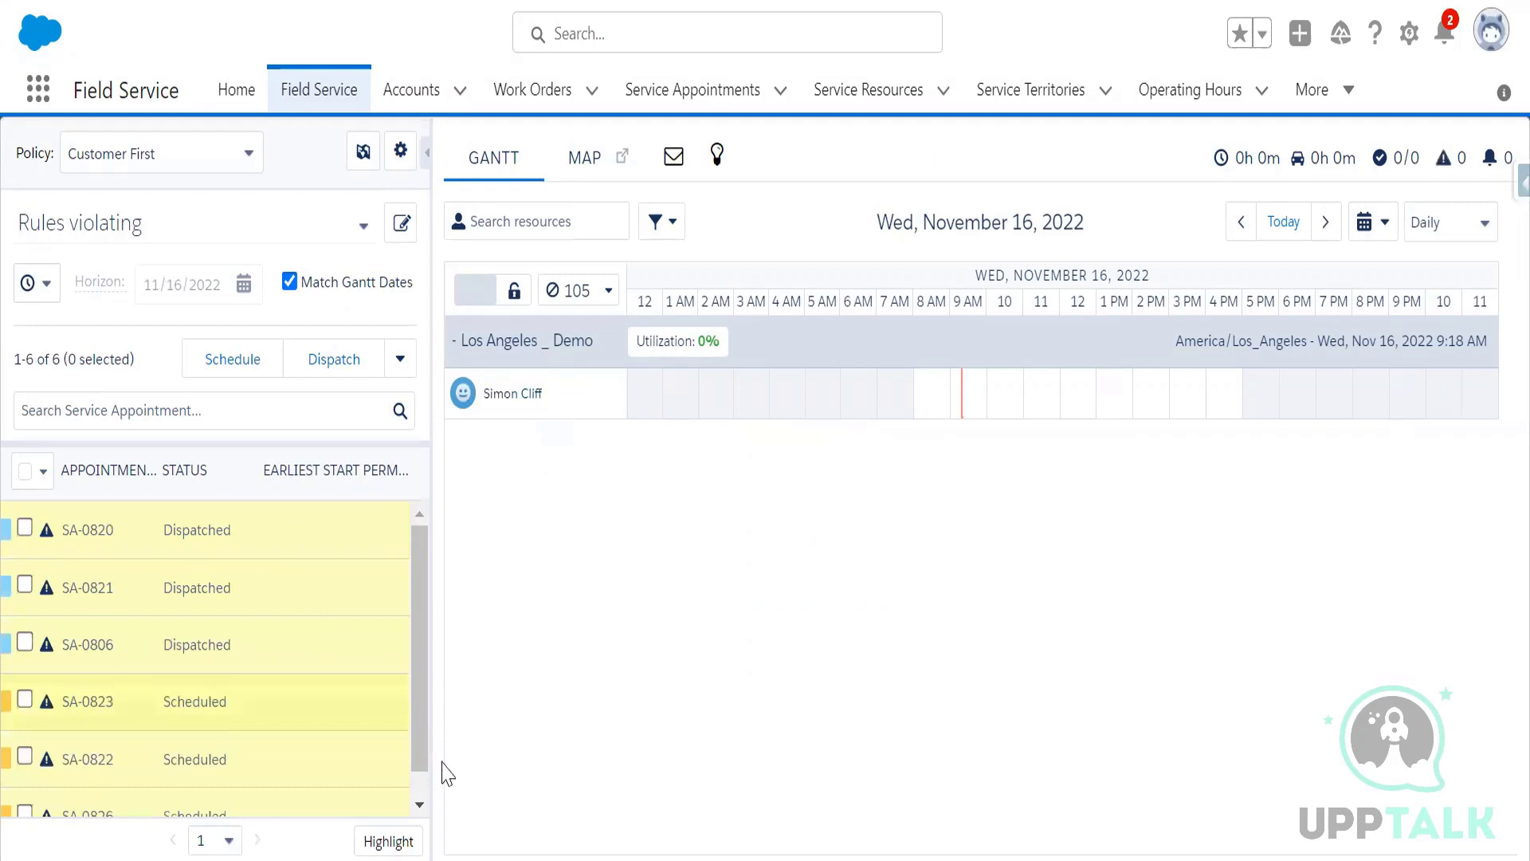
- Look through the Rules violating appointments, turn off Match Gantt Dates and open the horizon date calendar
{"action": "scroll", "coordinate": [385, 749], "scroll_direction": "down", "scroll_amount": 1}
{"action": "scroll", "coordinate": [385, 749], "scroll_direction": "up", "scroll_amount": 1}
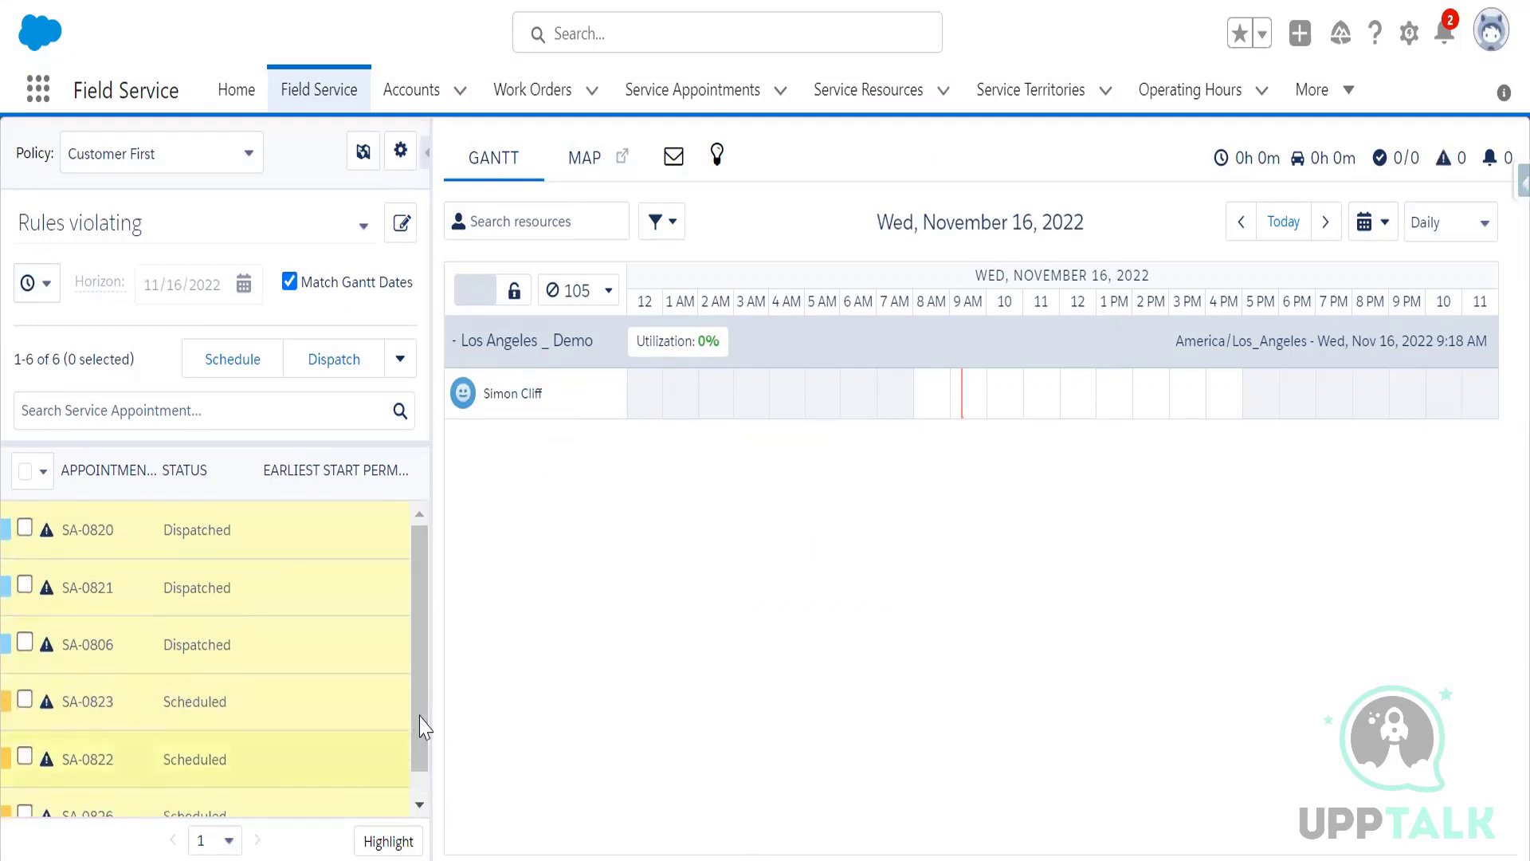
{"action": "scroll", "coordinate": [350, 566], "scroll_direction": "down", "scroll_amount": 1}
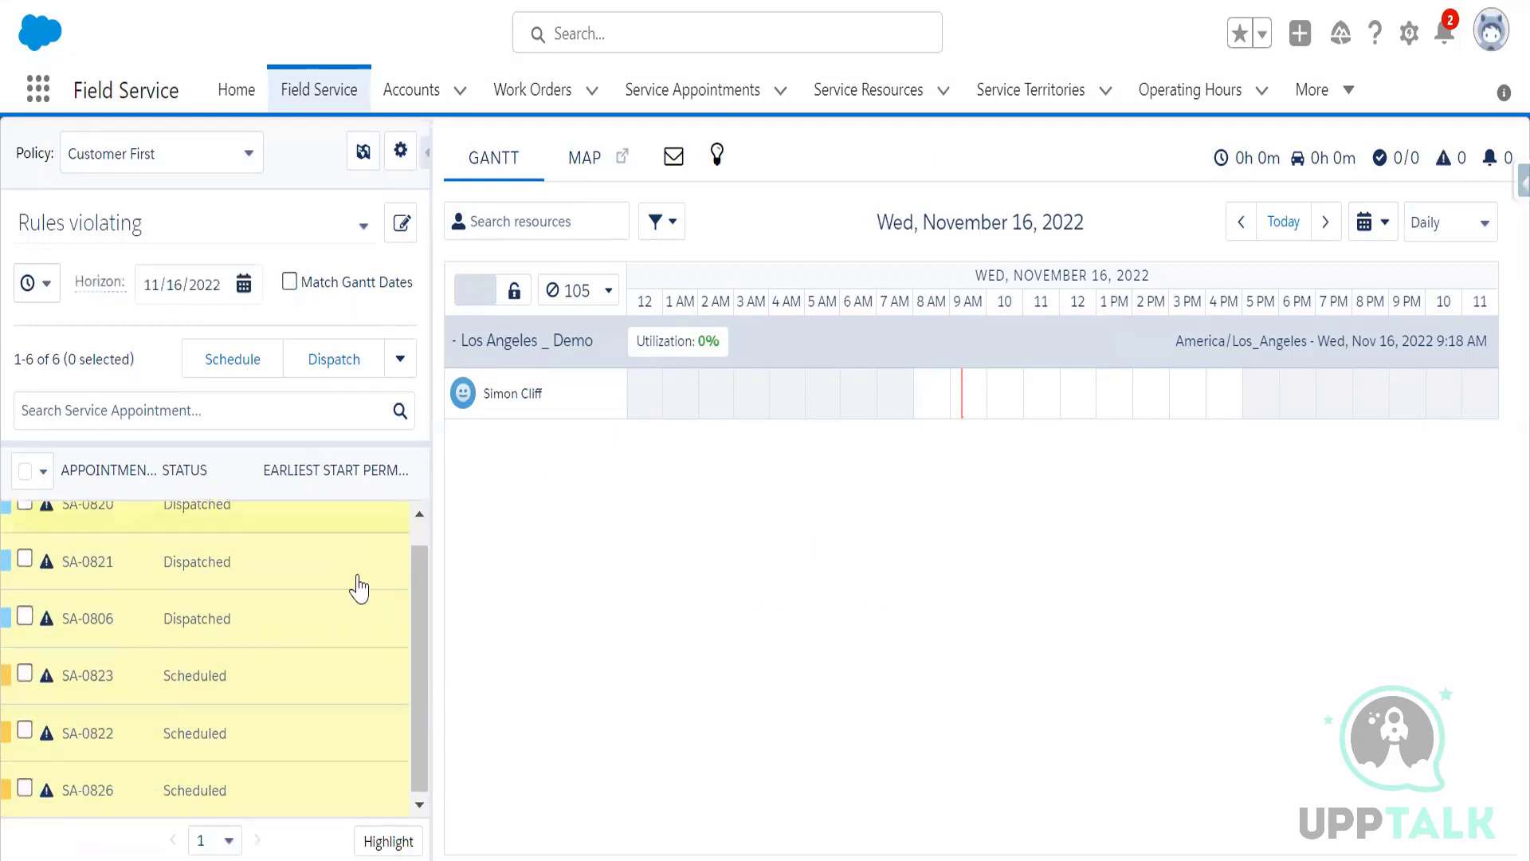
{"action": "left_click", "coordinate": [289, 281]}
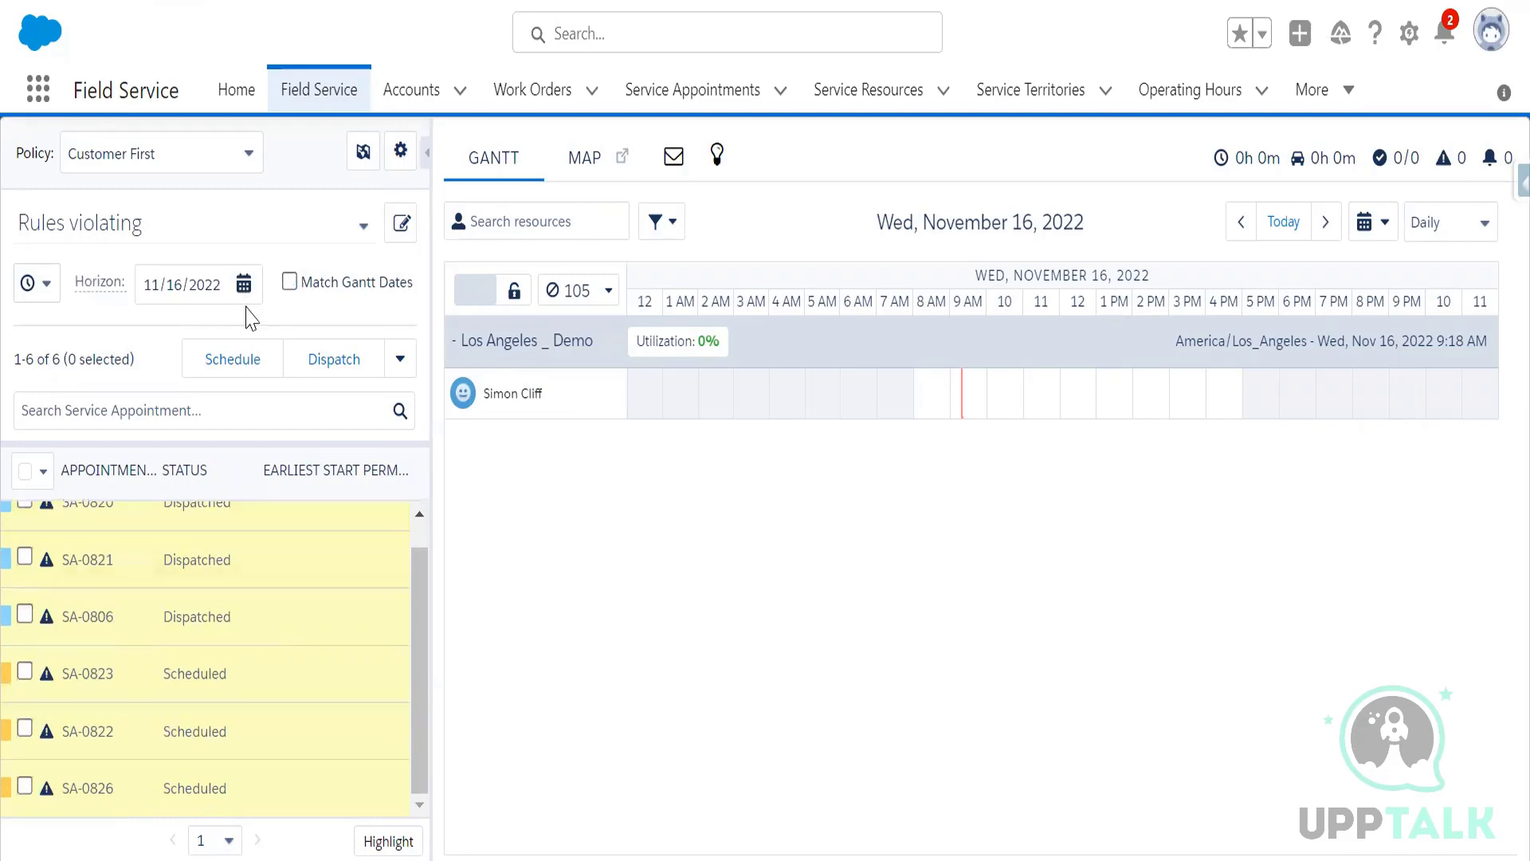
{"action": "left_click", "coordinate": [246, 289]}
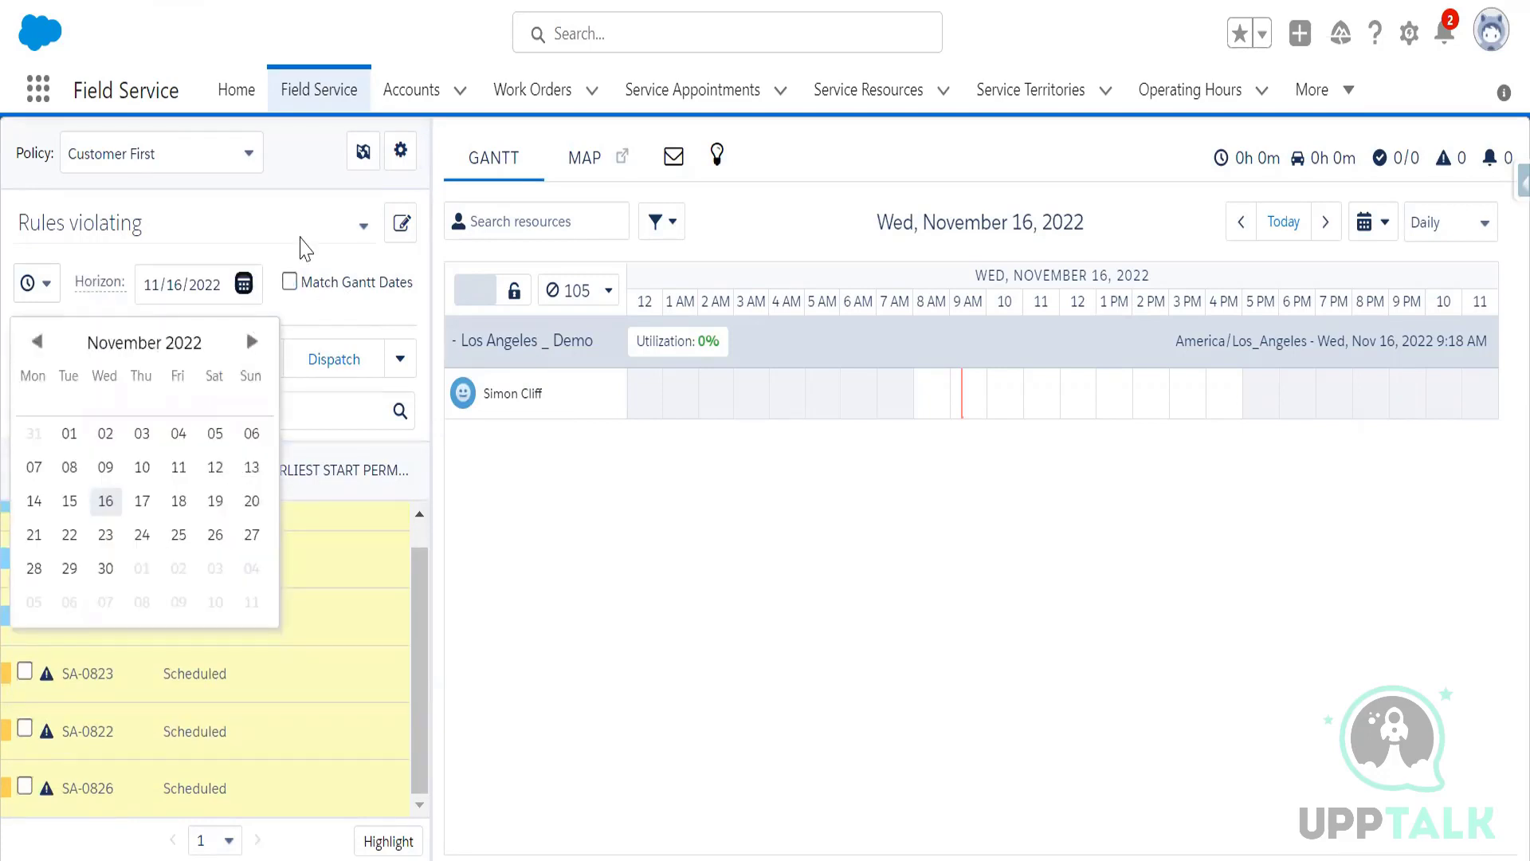
- Open the territory filter and save it with Los Angeles, Los Angeles _ Demo and New York selected
{"action": "left_click", "coordinate": [361, 225]}
{"action": "left_click", "coordinate": [363, 224]}
{"action": "left_click", "coordinate": [363, 153]}
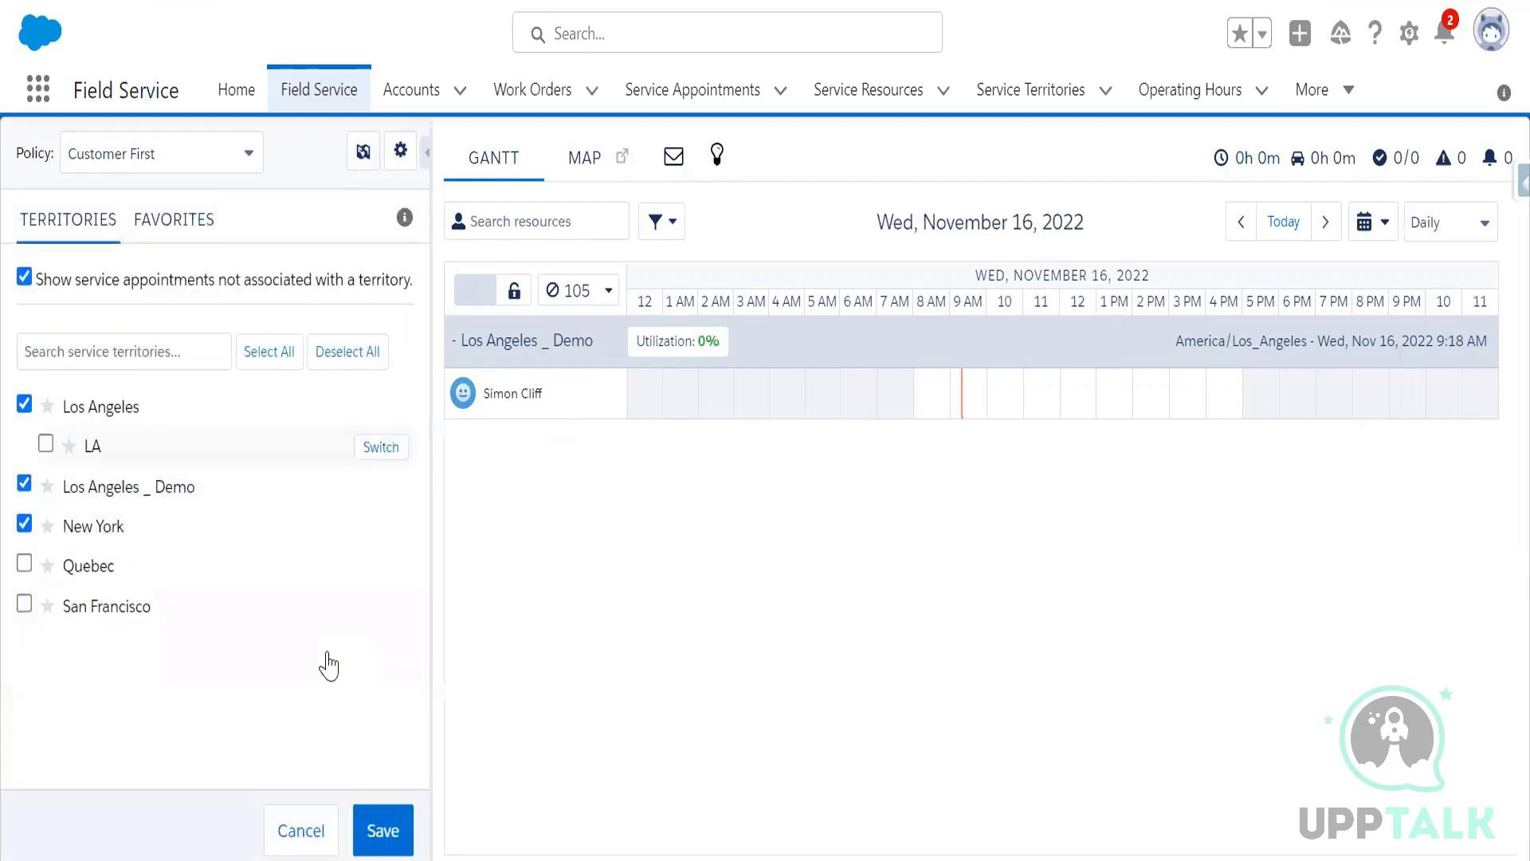
{"action": "left_click", "coordinate": [382, 829]}
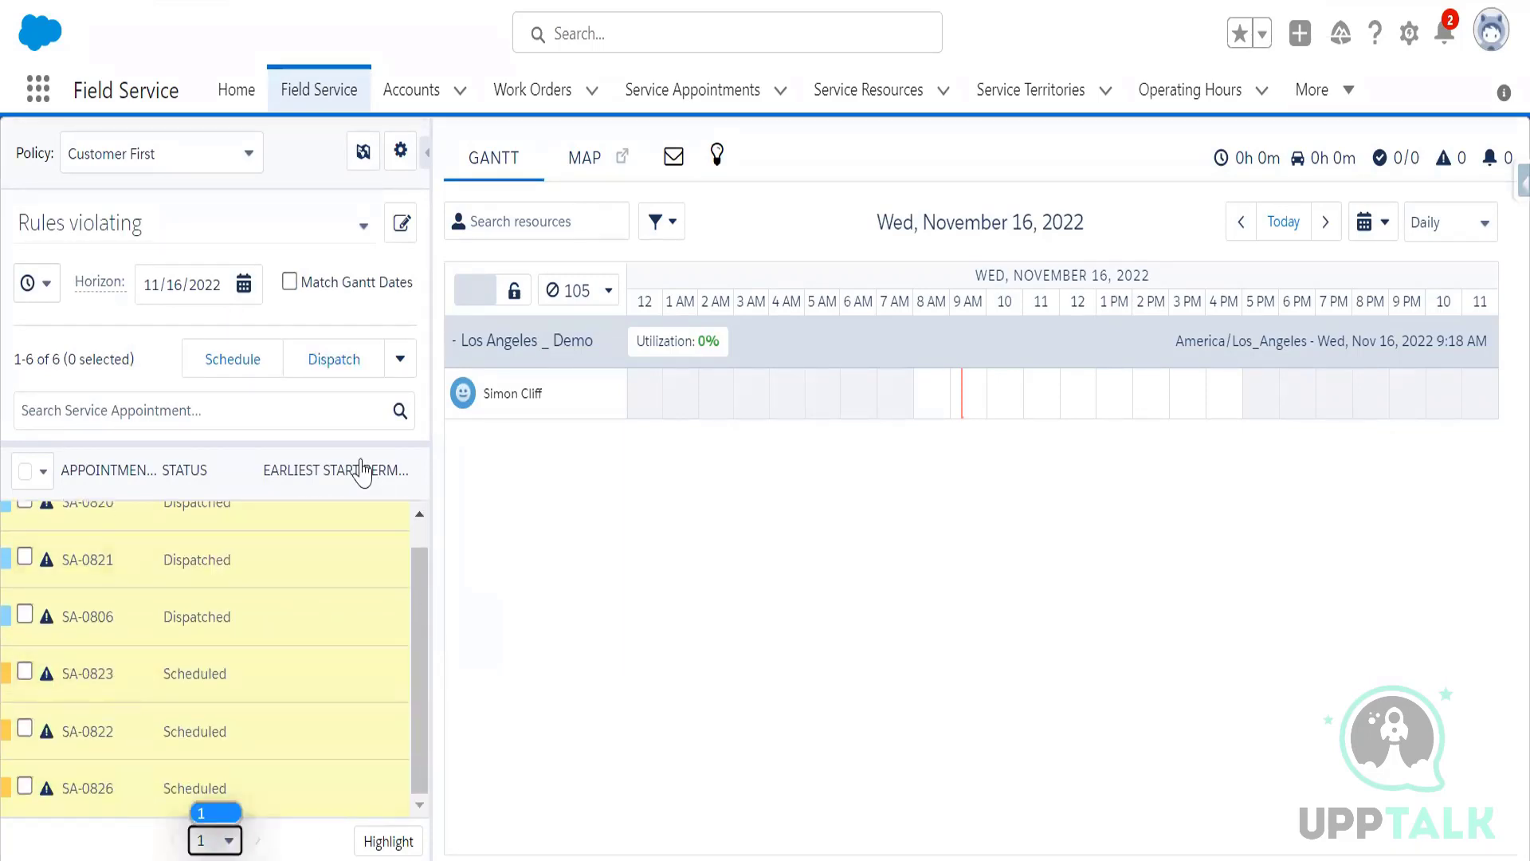
- Turn Match Gantt Dates back on for the appointment list
{"action": "left_click", "coordinate": [551, 474]}
{"action": "left_click_drag", "start_coordinate": [420, 597], "coordinate": [420, 572]}
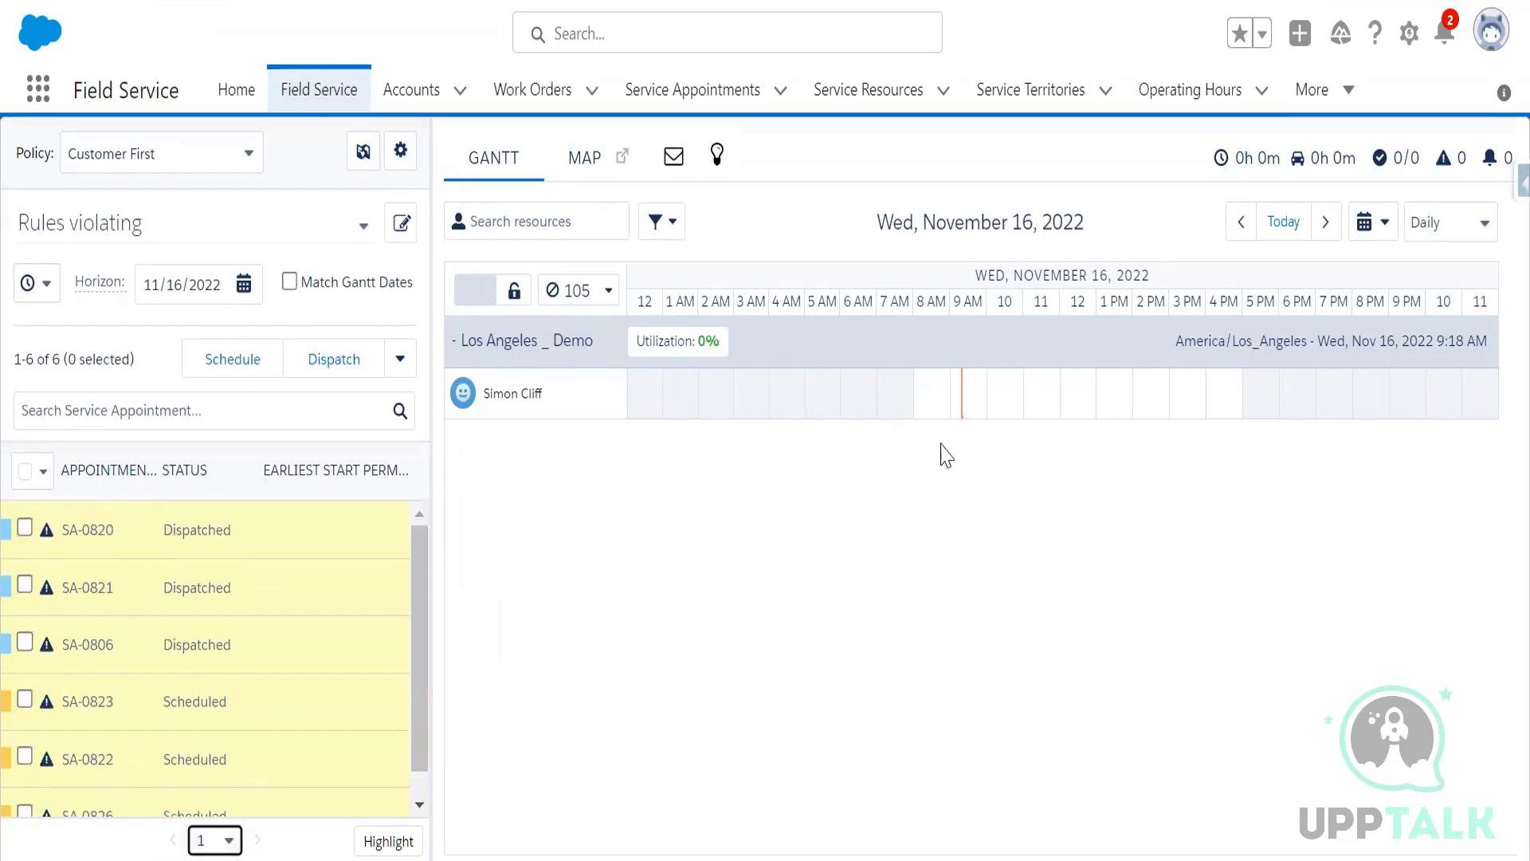
{"action": "left_click", "coordinate": [289, 281]}
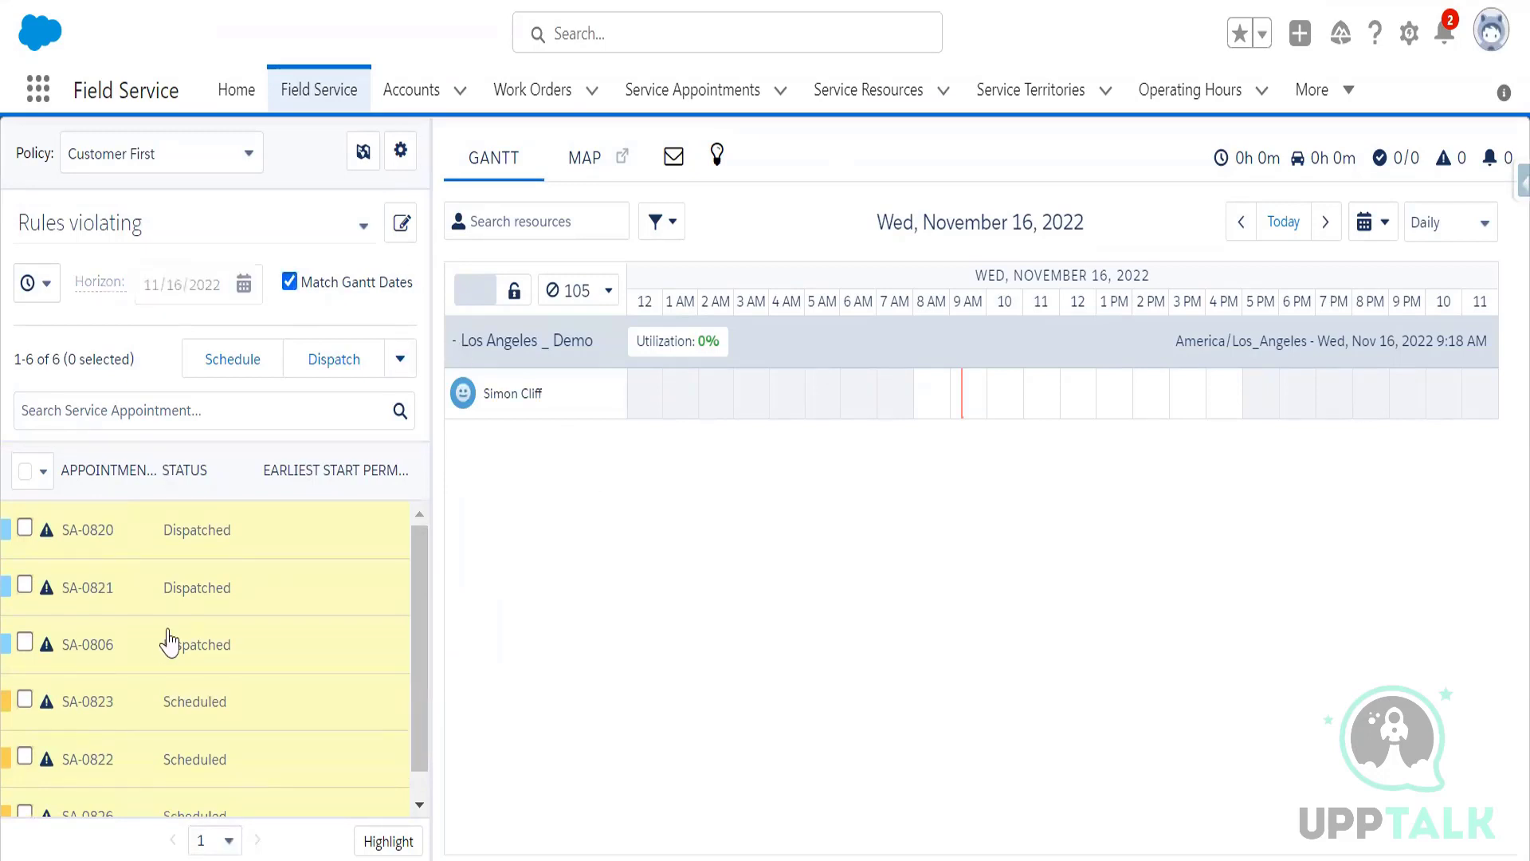
- Examine the Rules violating list together with the policy choice, date criteria, console settings and Gantt calendar that govern the displayed appointments
{"action": "scroll", "coordinate": [369, 512], "scroll_direction": "down", "scroll_amount": 1}
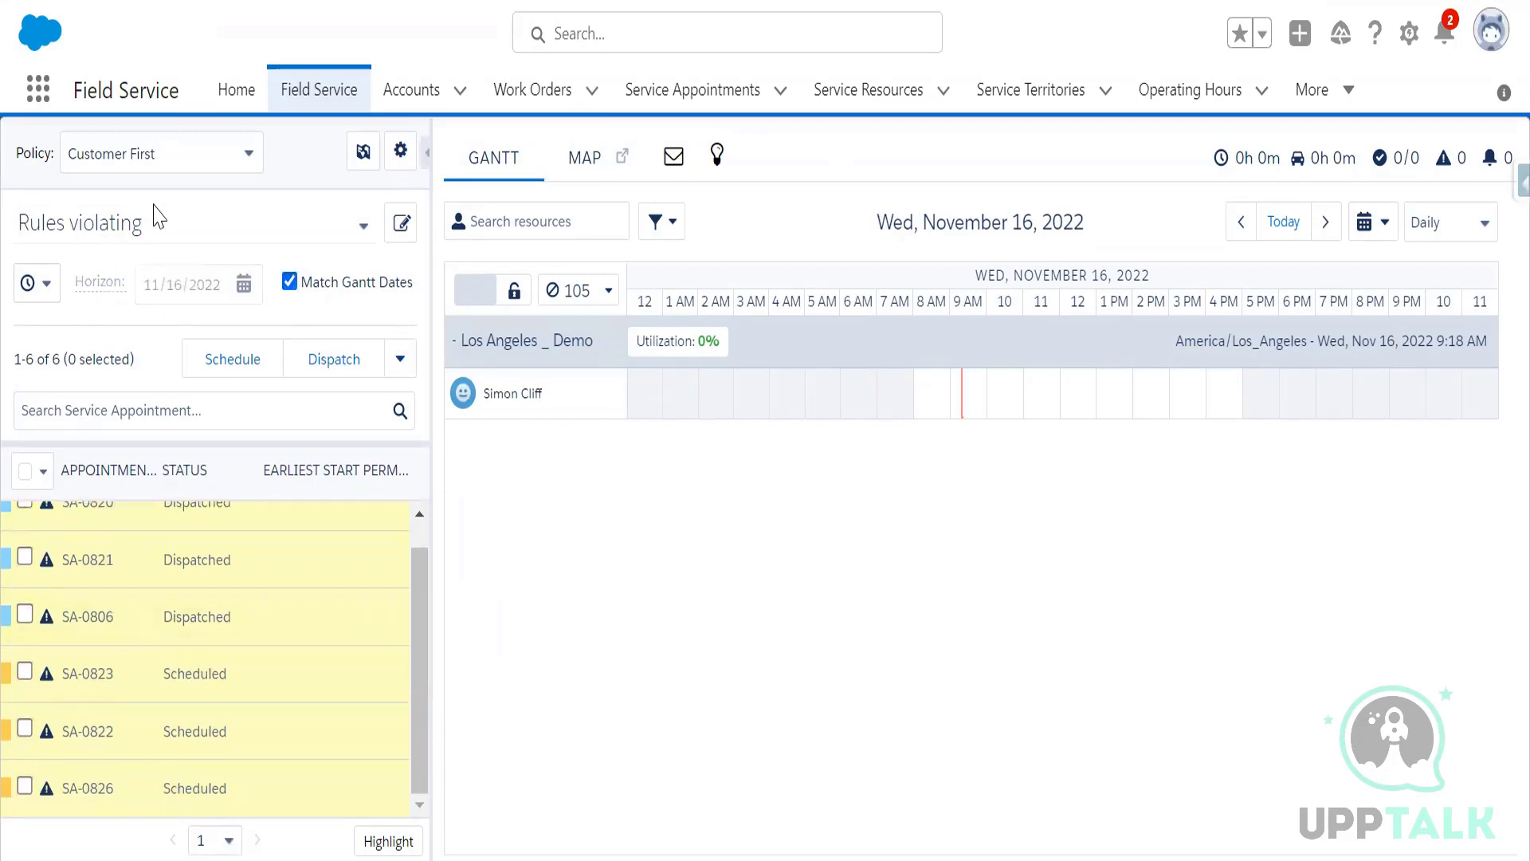
{"action": "left_click", "coordinate": [208, 159]}
{"action": "left_click", "coordinate": [29, 287]}
{"action": "left_click", "coordinate": [31, 286]}
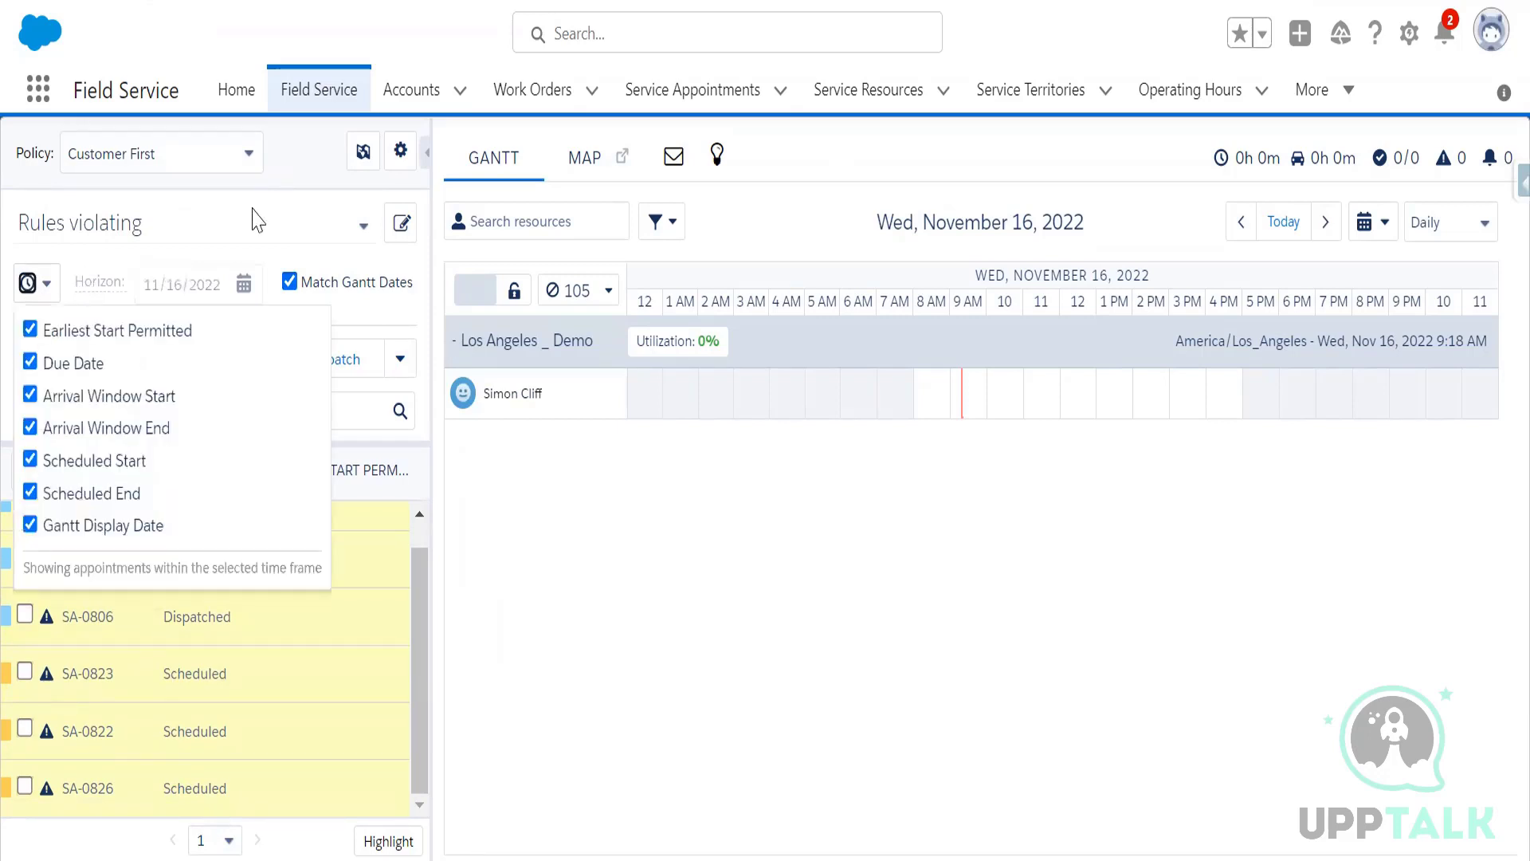
{"action": "left_click", "coordinate": [255, 220]}
{"action": "left_click", "coordinate": [401, 166]}
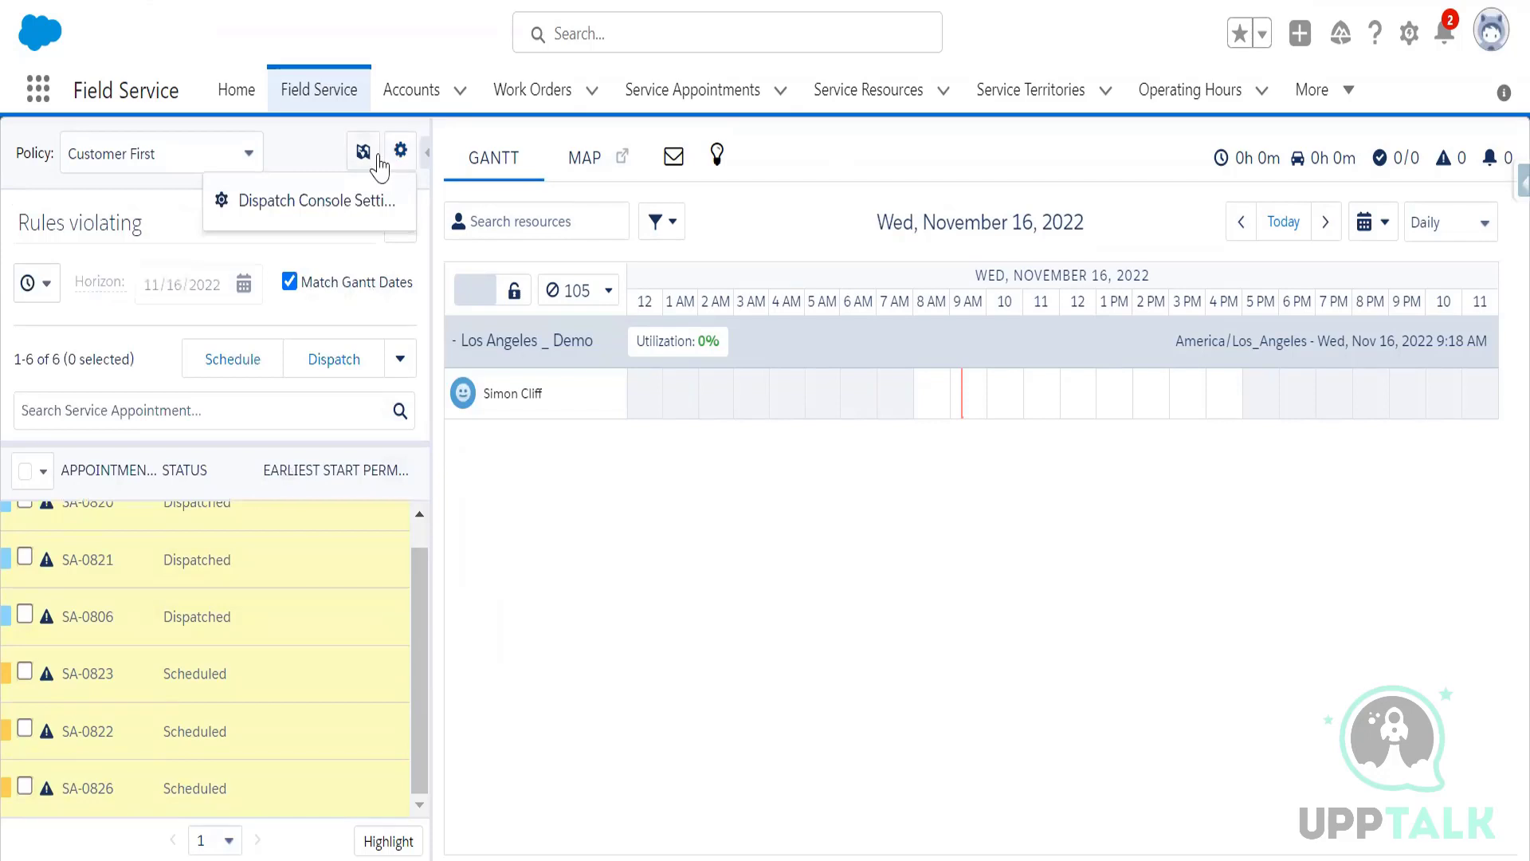
{"action": "left_click", "coordinate": [378, 164]}
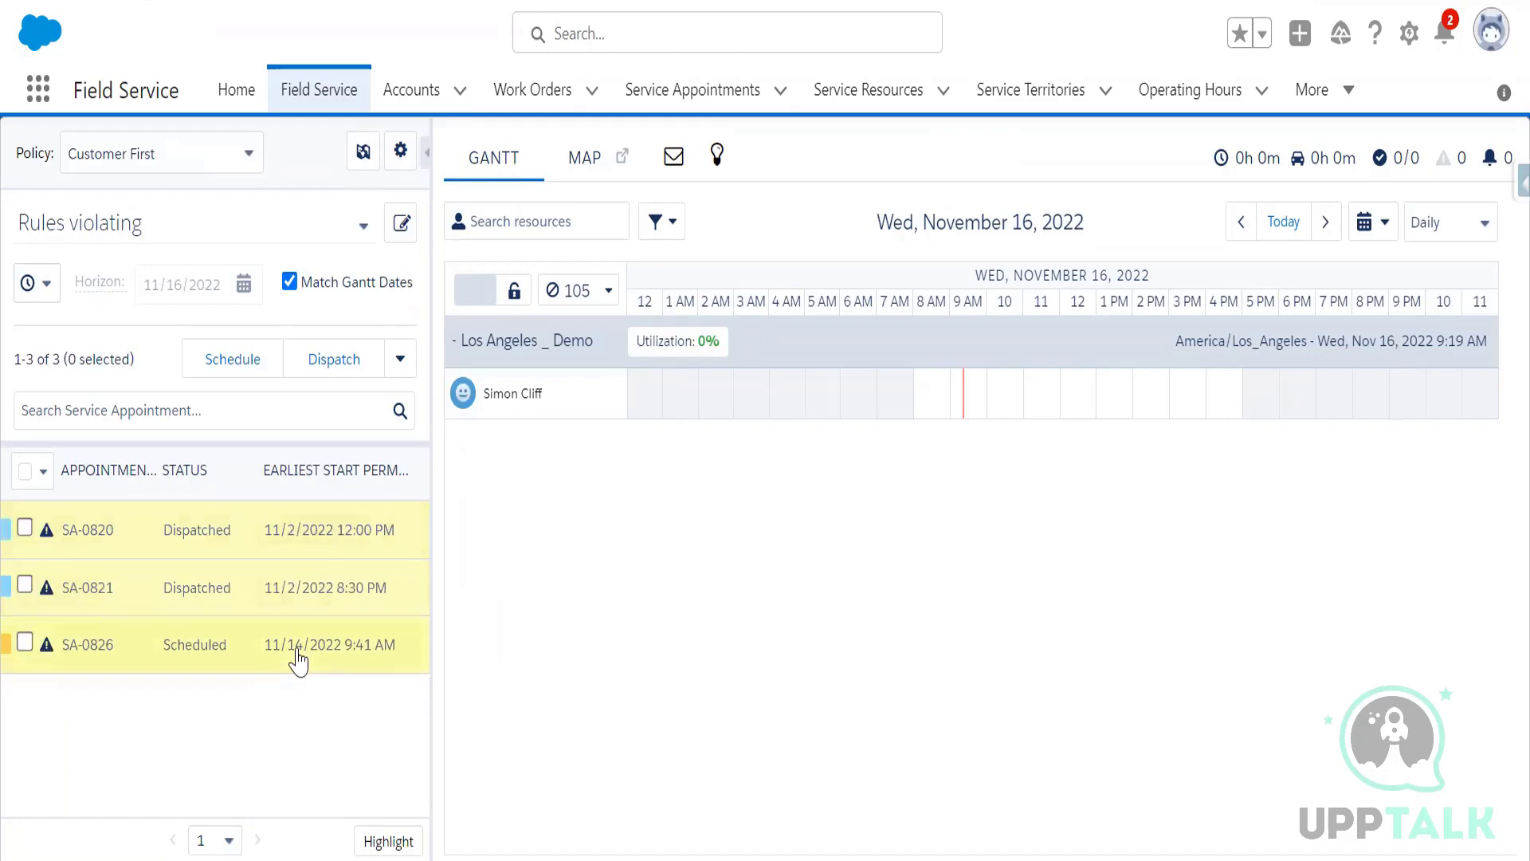
{"action": "scroll", "coordinate": [291, 662], "scroll_direction": "down", "scroll_amount": 1}
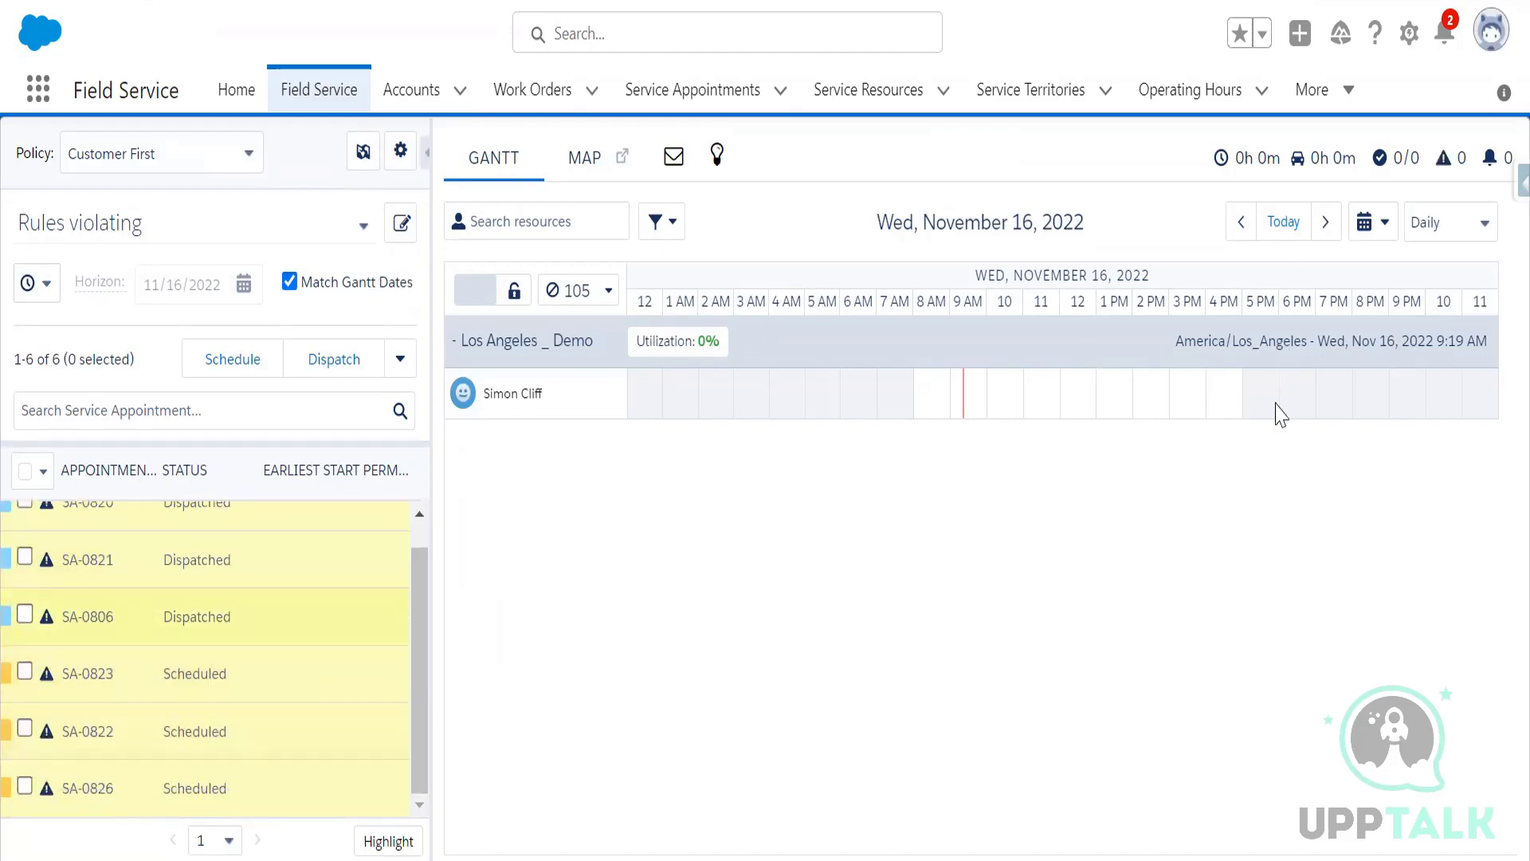
{"action": "left_click", "coordinate": [1380, 235]}
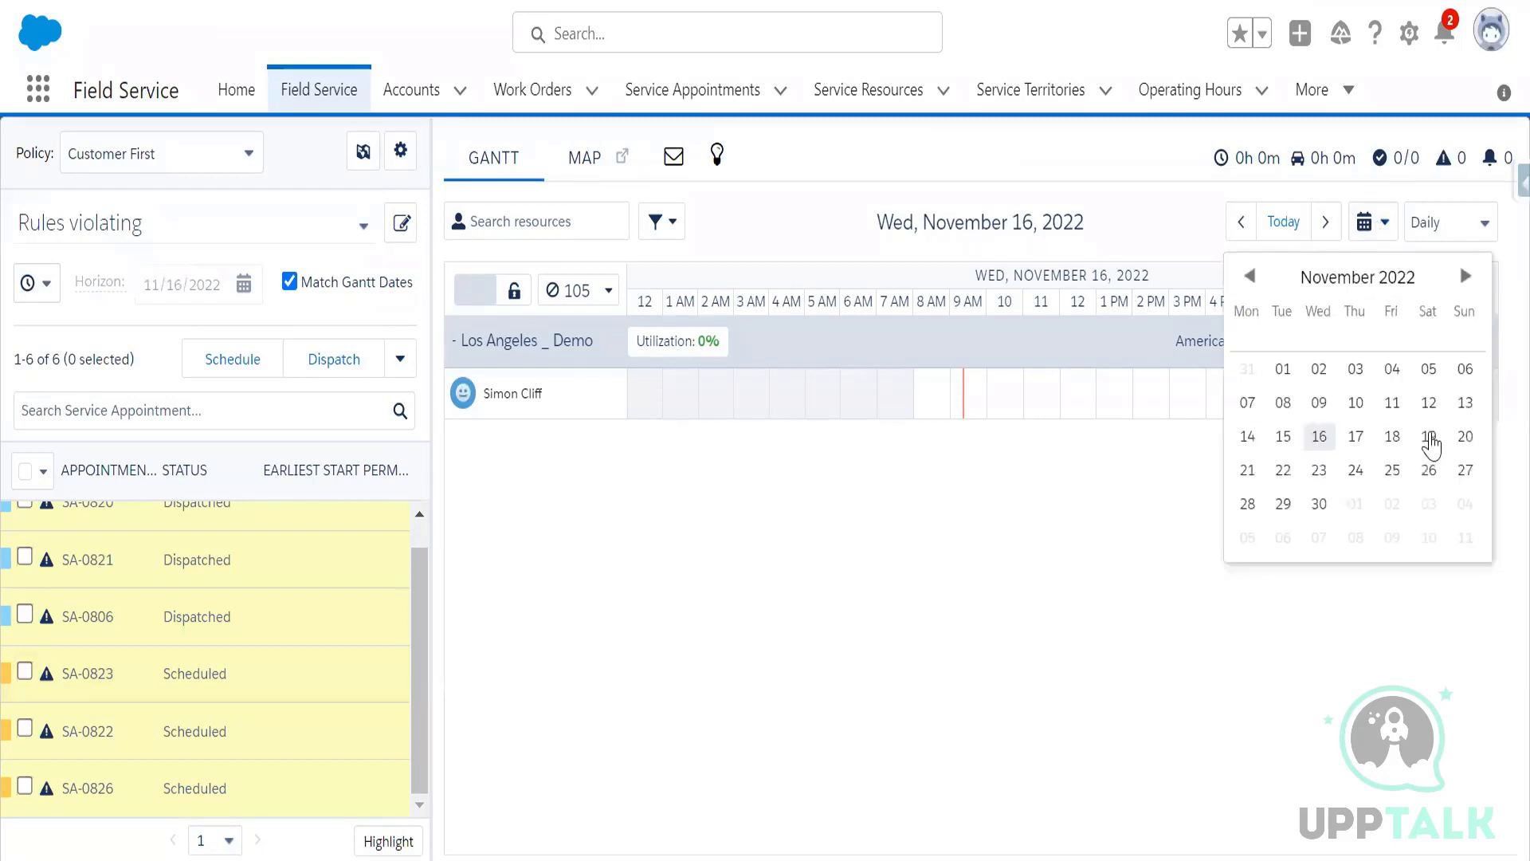
{"action": "left_click", "coordinate": [482, 483]}
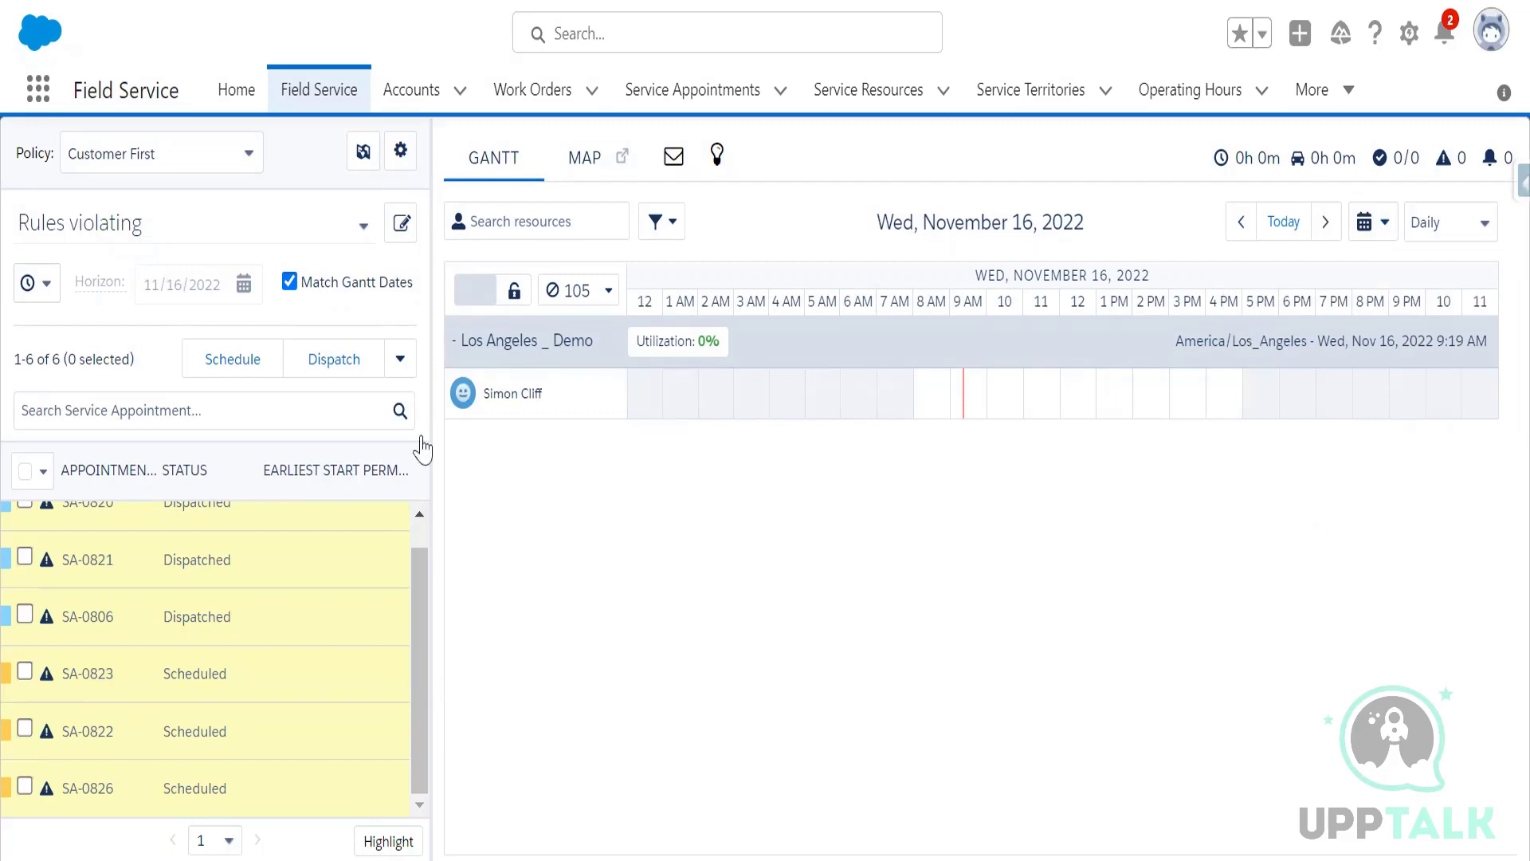
{"action": "scroll", "coordinate": [250, 765], "scroll_direction": "up", "scroll_amount": 1}
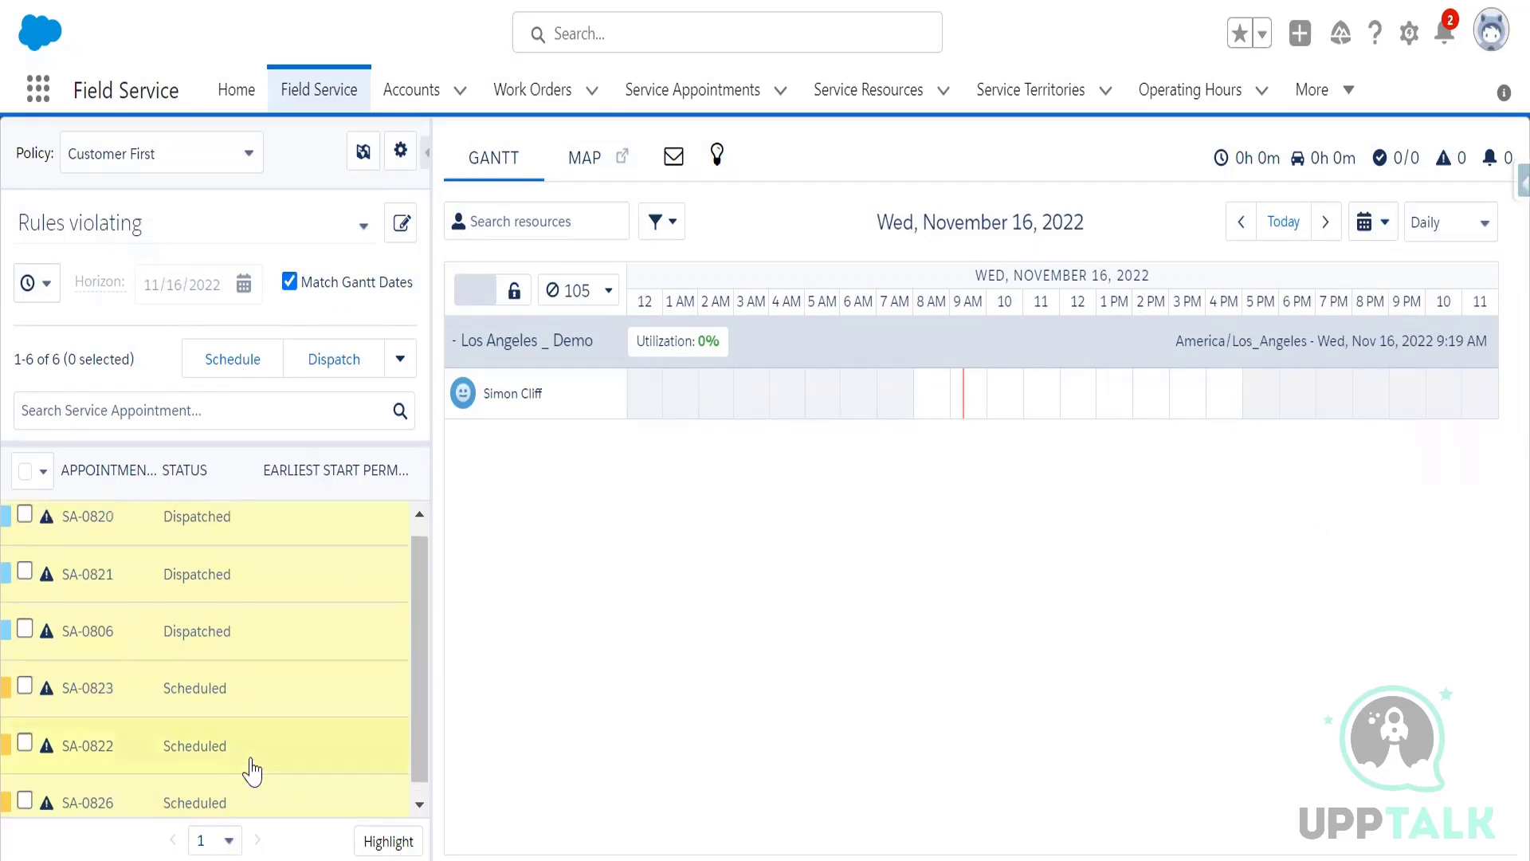
{"action": "scroll", "coordinate": [248, 767], "scroll_direction": "down", "scroll_amount": 1}
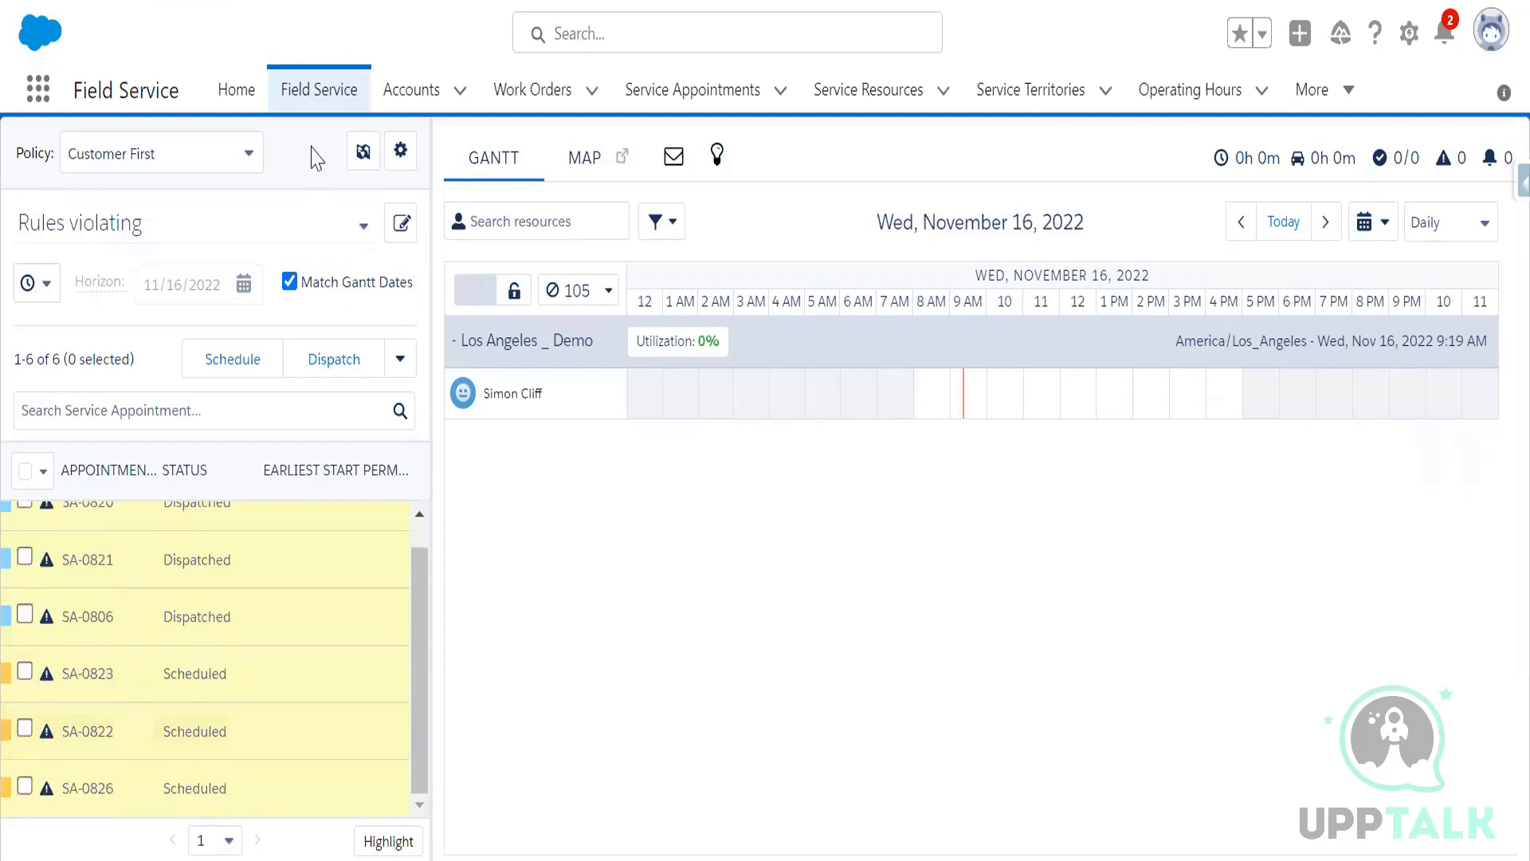
- Search all records for SA-0827 and schedule it on the Los Angeles _ Demo resource's Gantt row at about 9:30 AM on November 16, 2022
{"action": "left_click", "coordinate": [401, 359]}
{"action": "left_click", "coordinate": [201, 470]}
{"action": "left_click", "coordinate": [246, 470]}
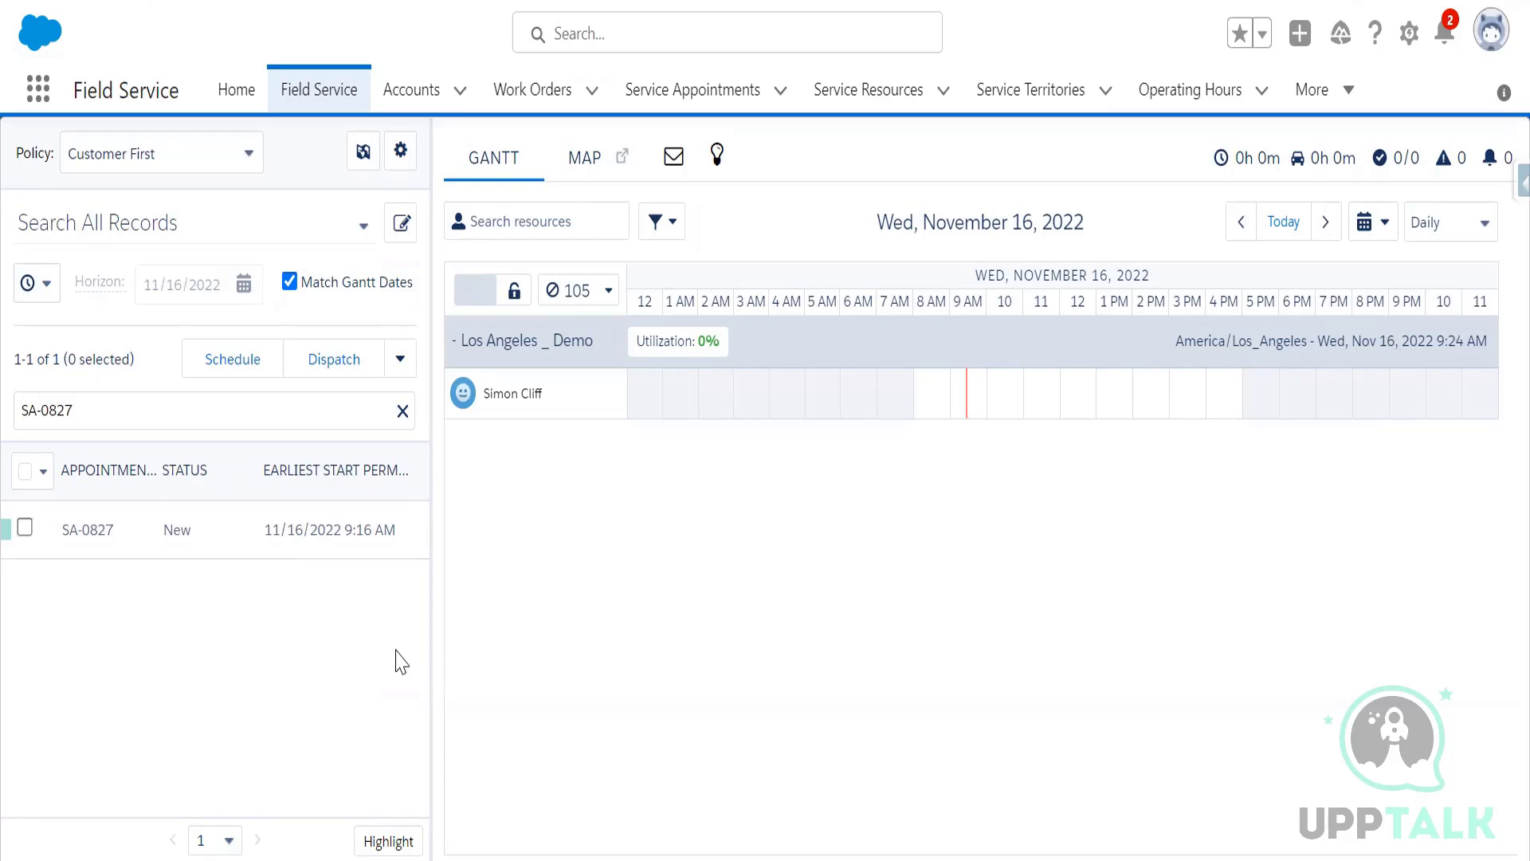
{"action": "left_click_drag", "start_coordinate": [178, 544], "coordinate": [939, 447]}
{"action": "left_click_drag", "start_coordinate": [1231, 805], "coordinate": [979, 429]}
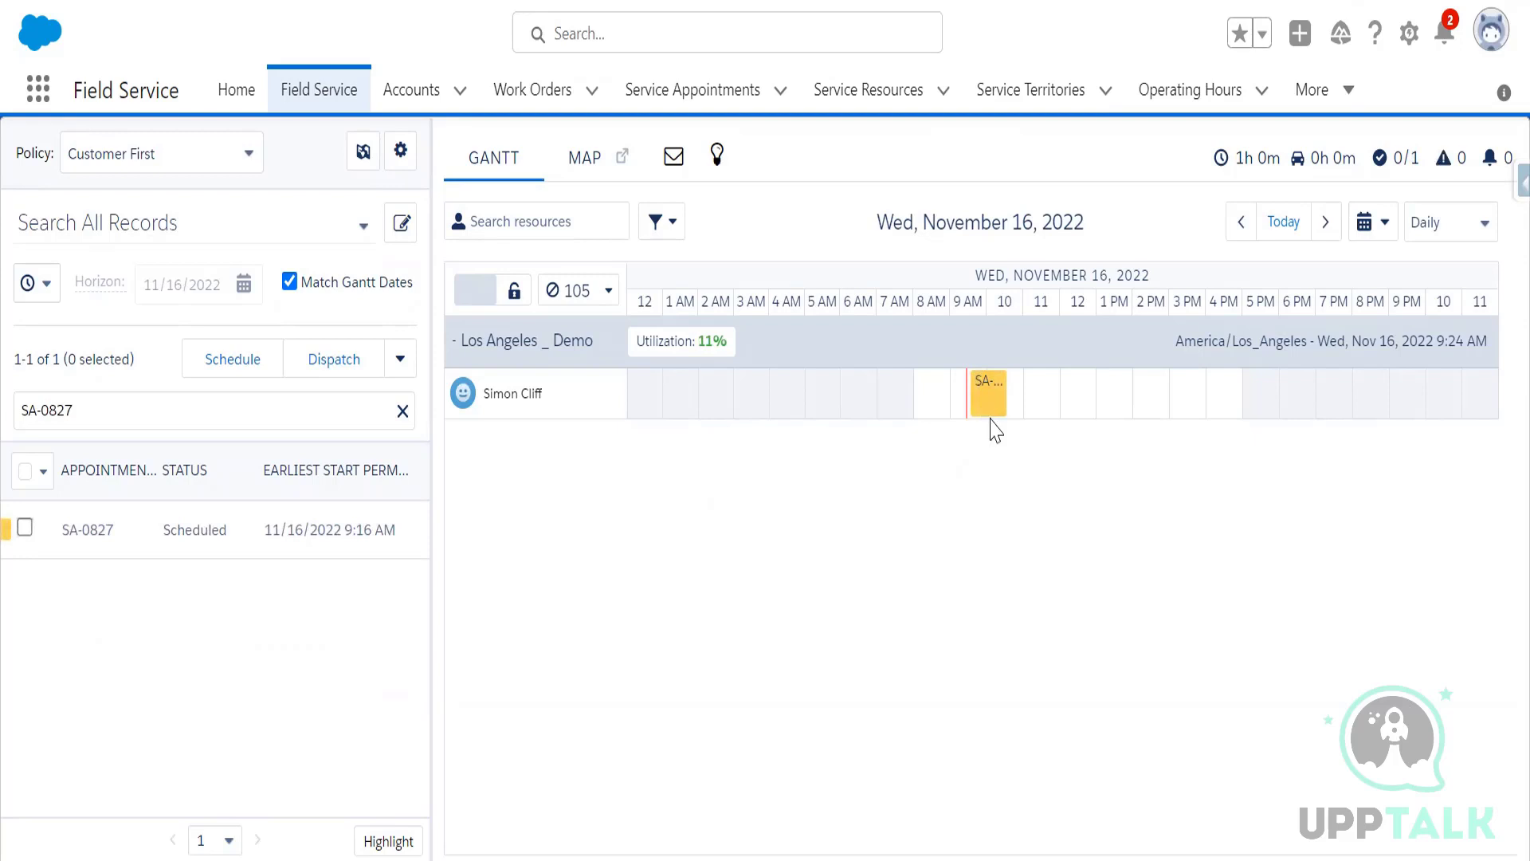
{"action": "mouse_move", "coordinate": [986, 396]}
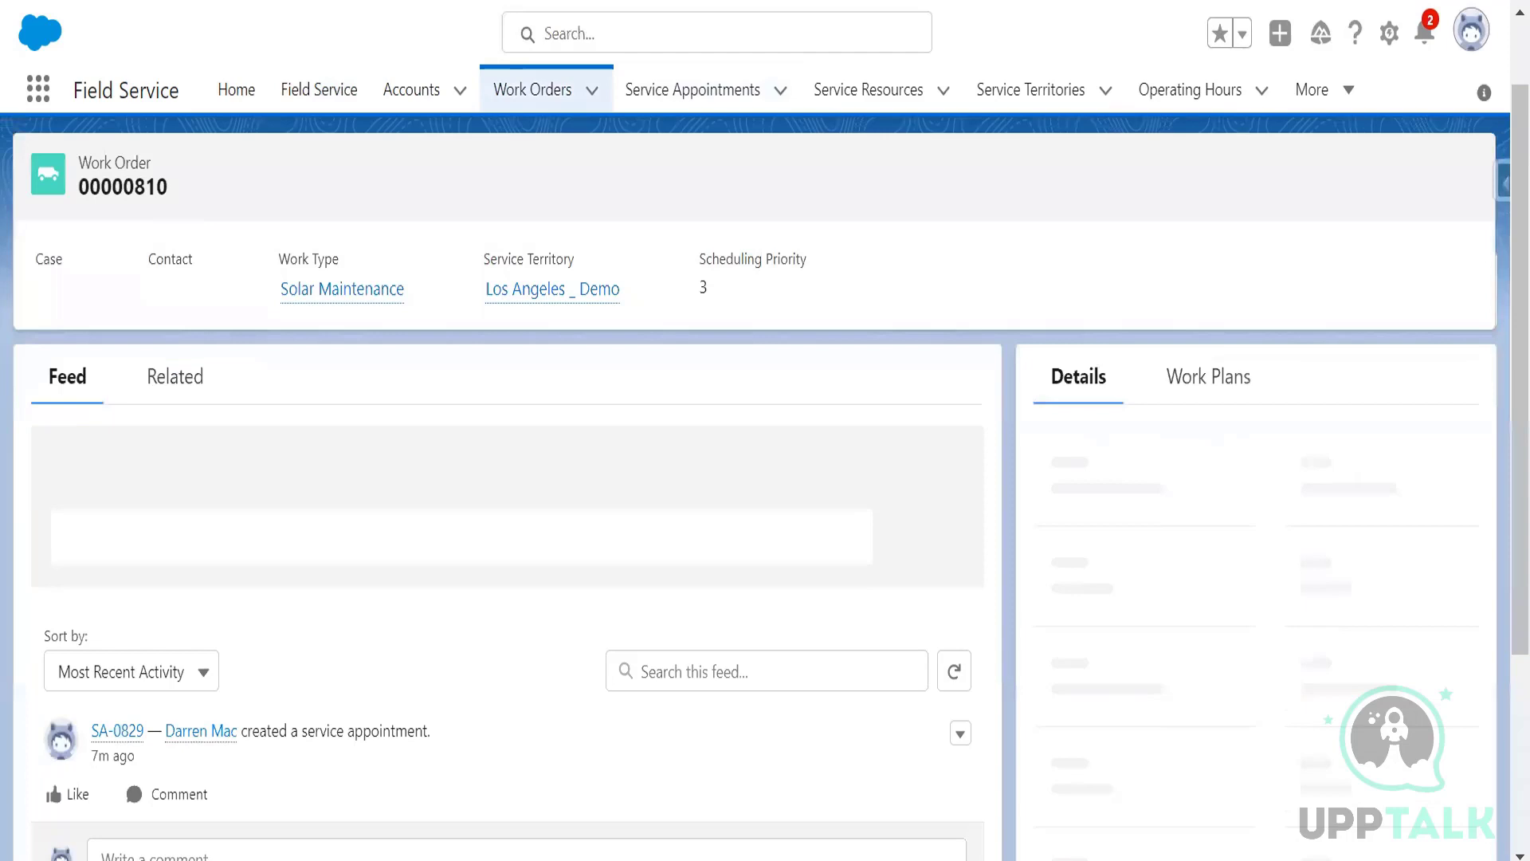
- Search all records for SA-0828 and schedule it on the same resource's Gantt row at about 12 PM on November 16, 2022
{"action": "scroll", "coordinate": [130, 417], "scroll_direction": "down", "scroll_amount": 5}
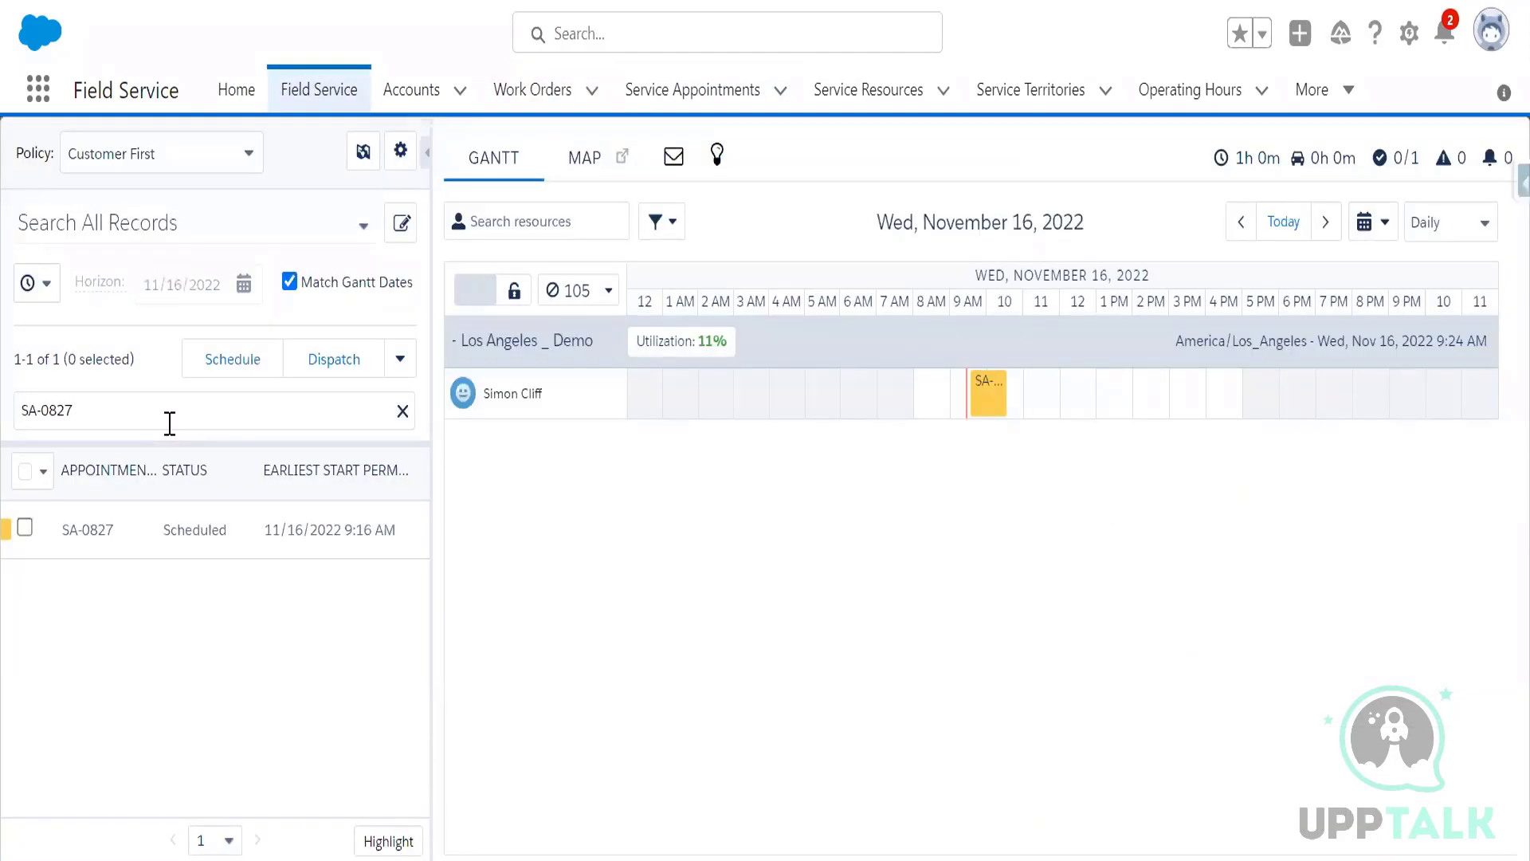
{"action": "left_click", "coordinate": [170, 422]}
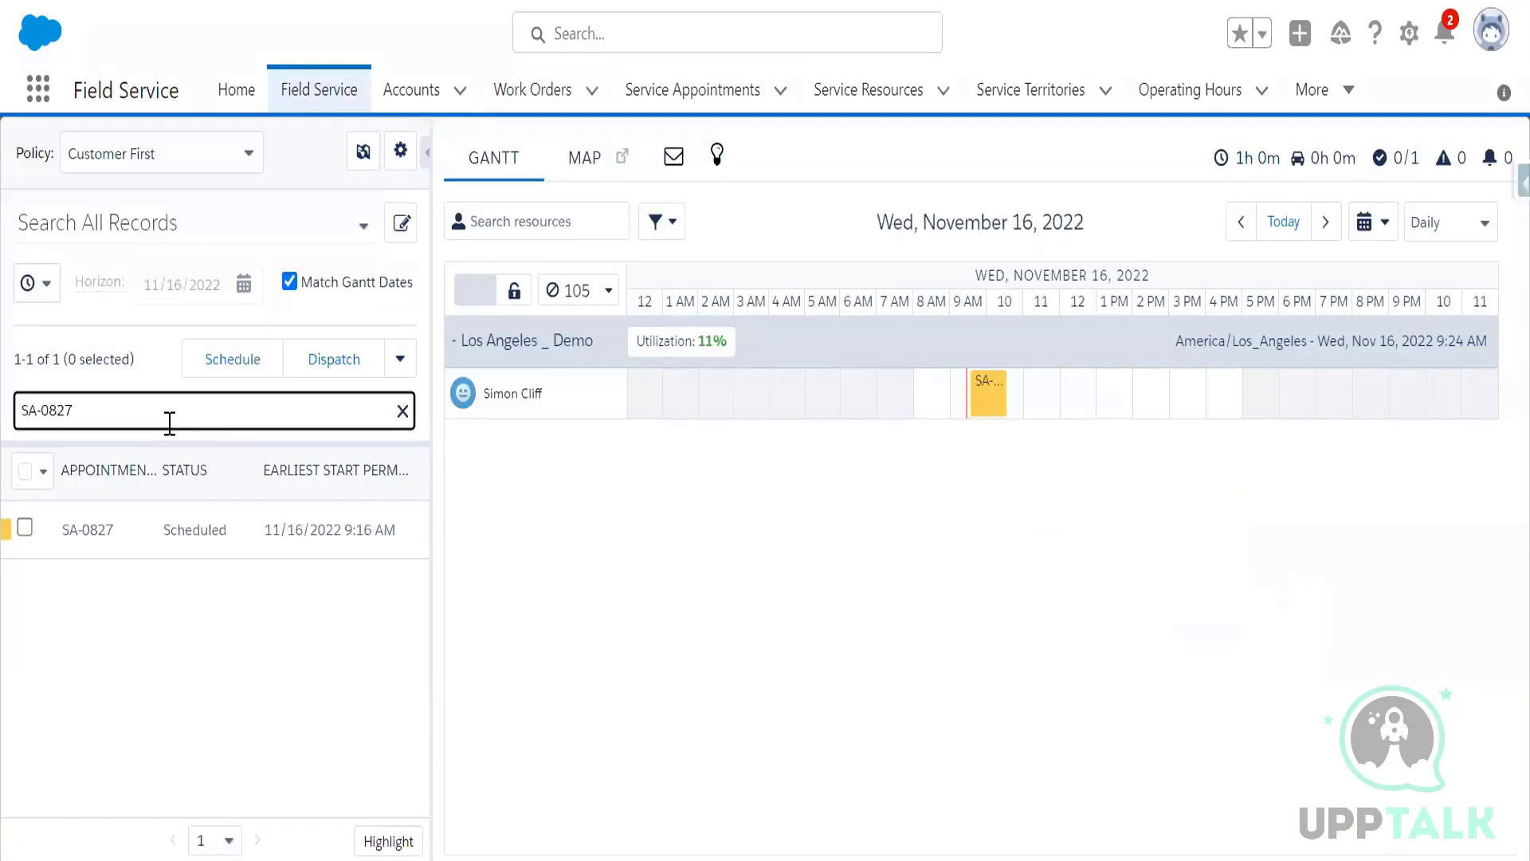
{"action": "key", "text": "ctrl+a"}
{"action": "key", "text": "BackSpace"}
{"action": "type", "text": "SA-0828"}
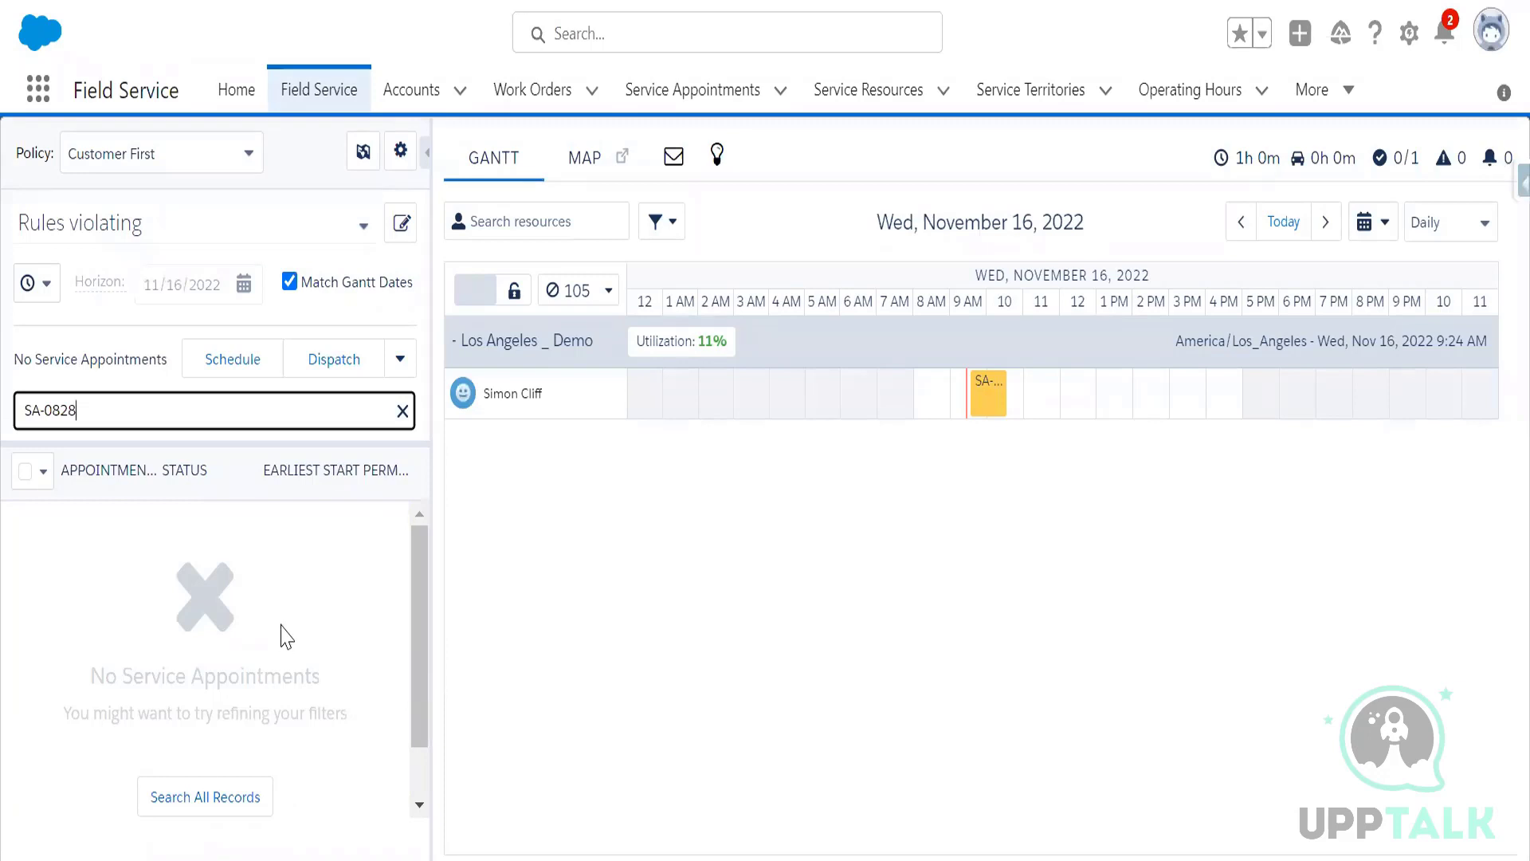
{"action": "left_click", "coordinate": [205, 797]}
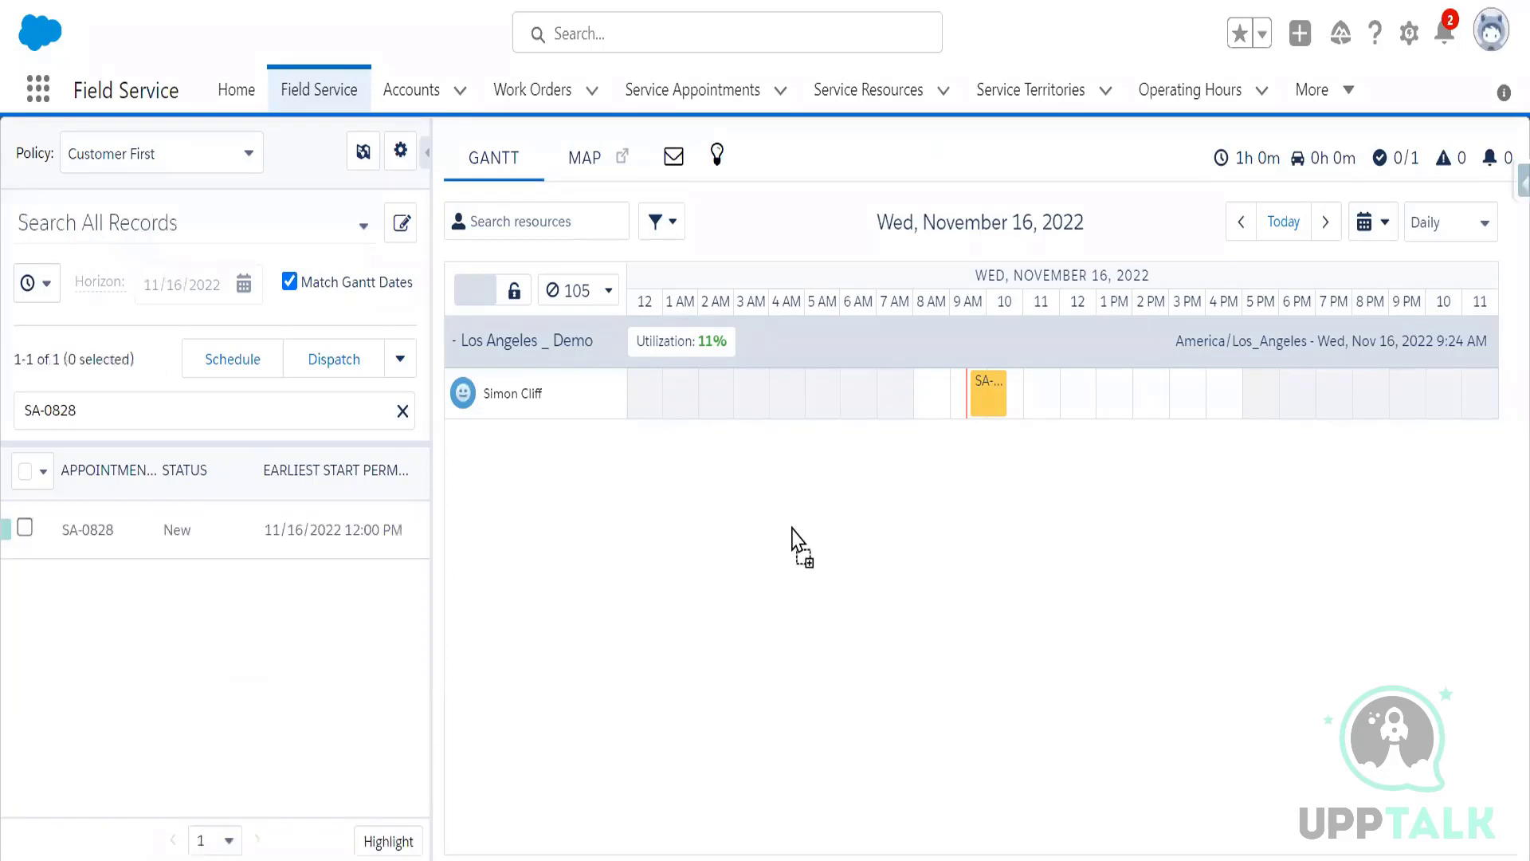
{"action": "left_click_drag", "start_coordinate": [792, 526], "coordinate": [1055, 422]}
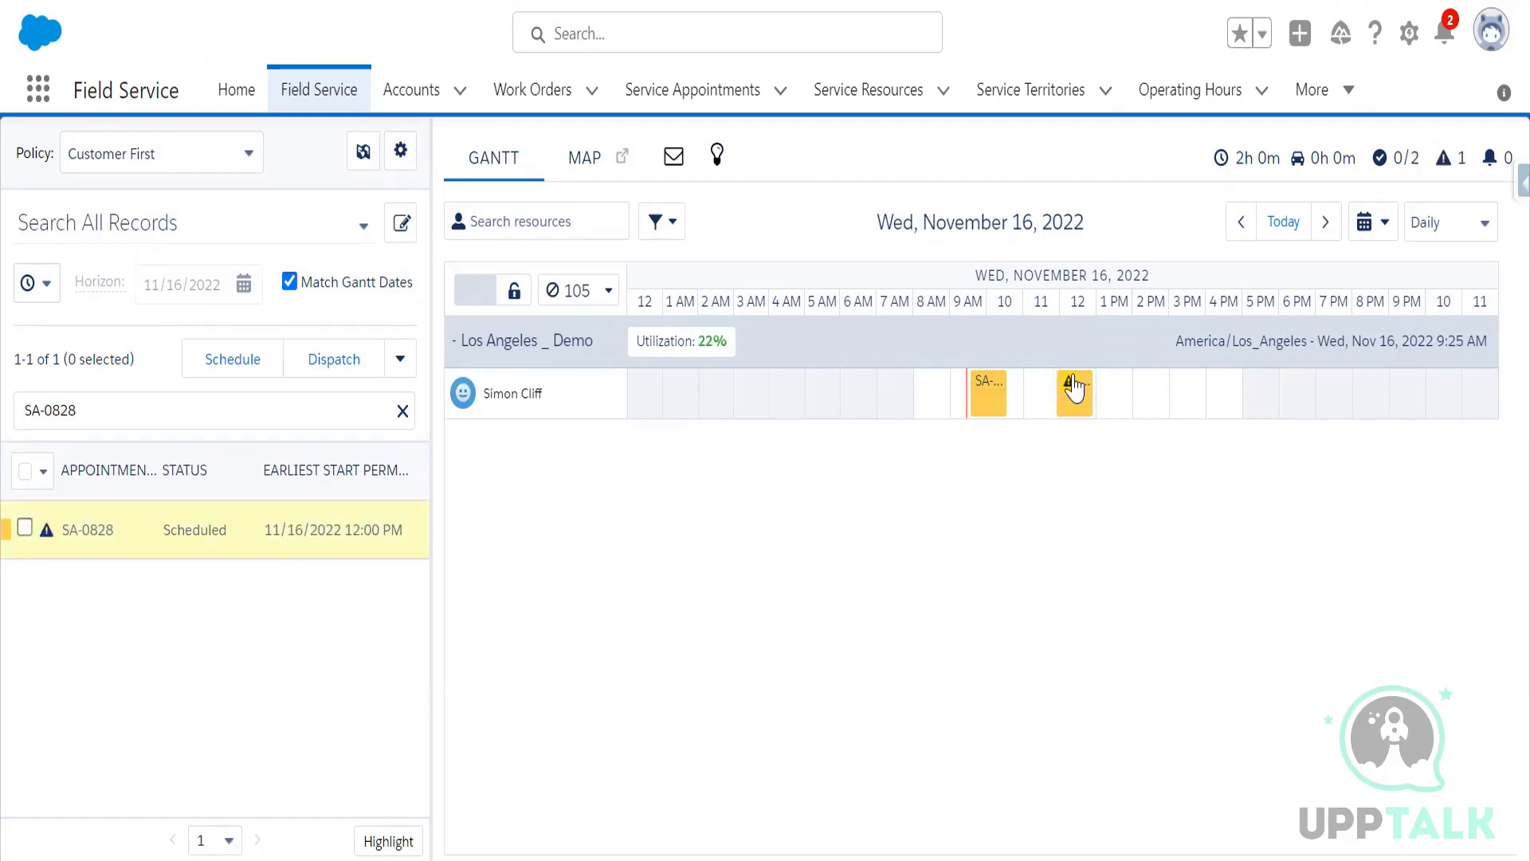
{"action": "mouse_move", "coordinate": [1074, 388]}
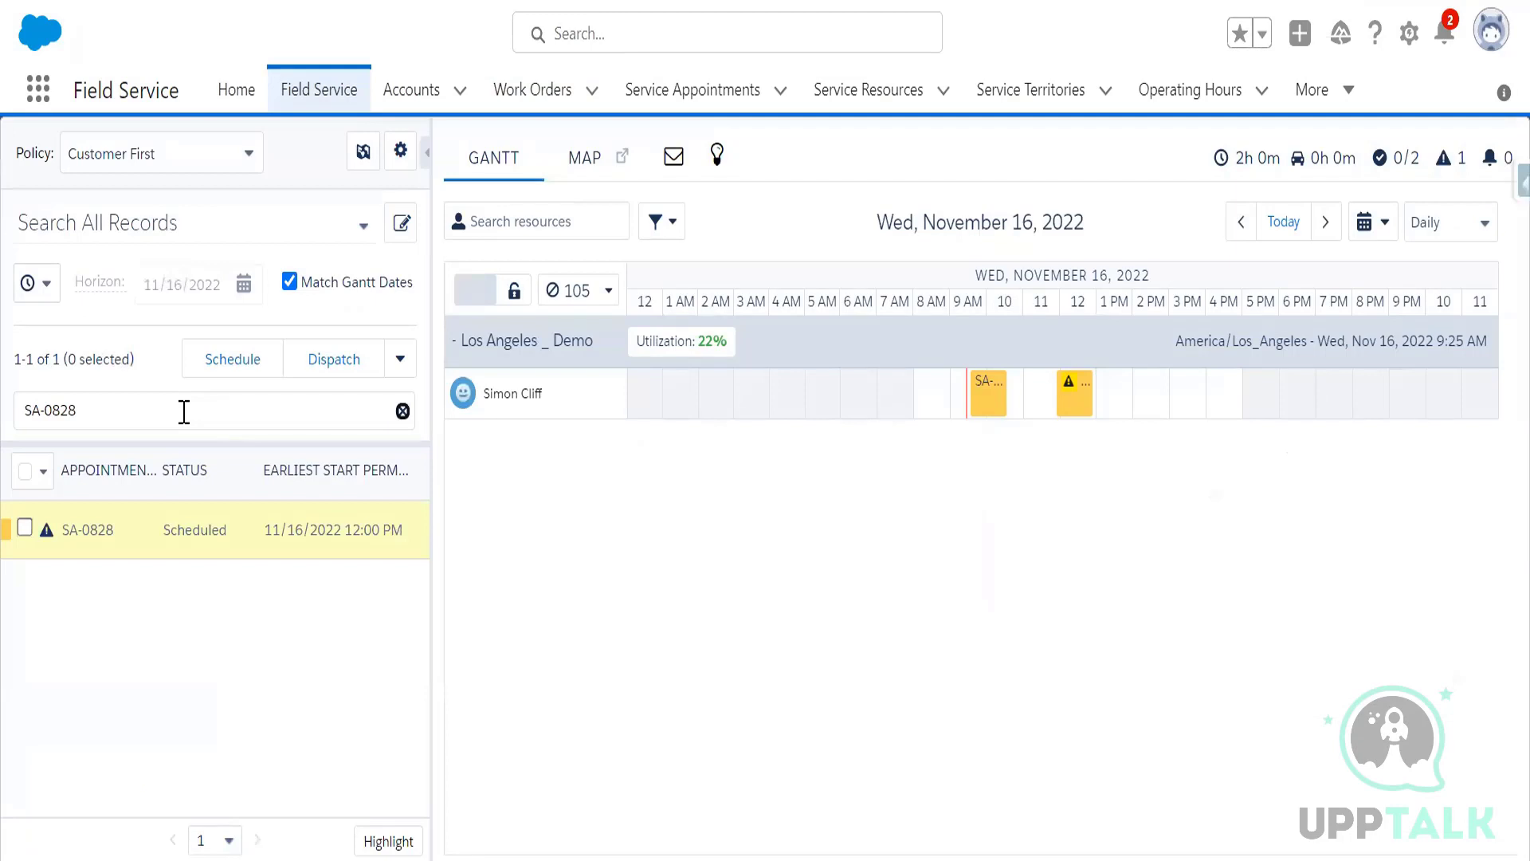
- Search all records for SA-0829 and schedule it on the Los Angeles _ Demo resource's Gantt row at about 2:30 PM on November 16, 2022
{"action": "left_click", "coordinate": [181, 409]}
{"action": "key", "text": "ctrl+a"}
{"action": "key", "text": "BackSpace"}
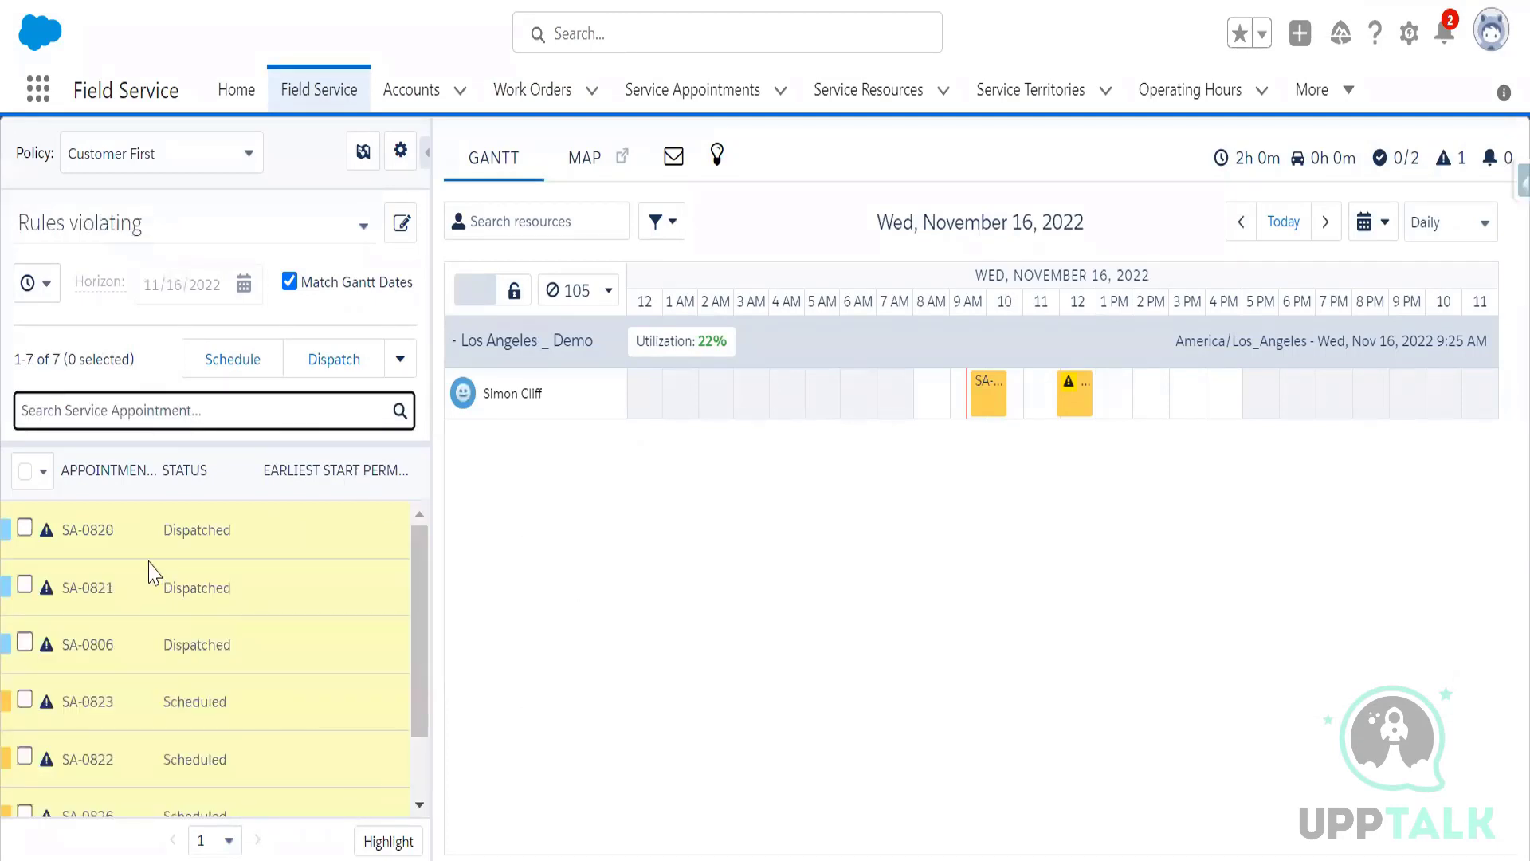
{"action": "type", "text": "SA-0829"}
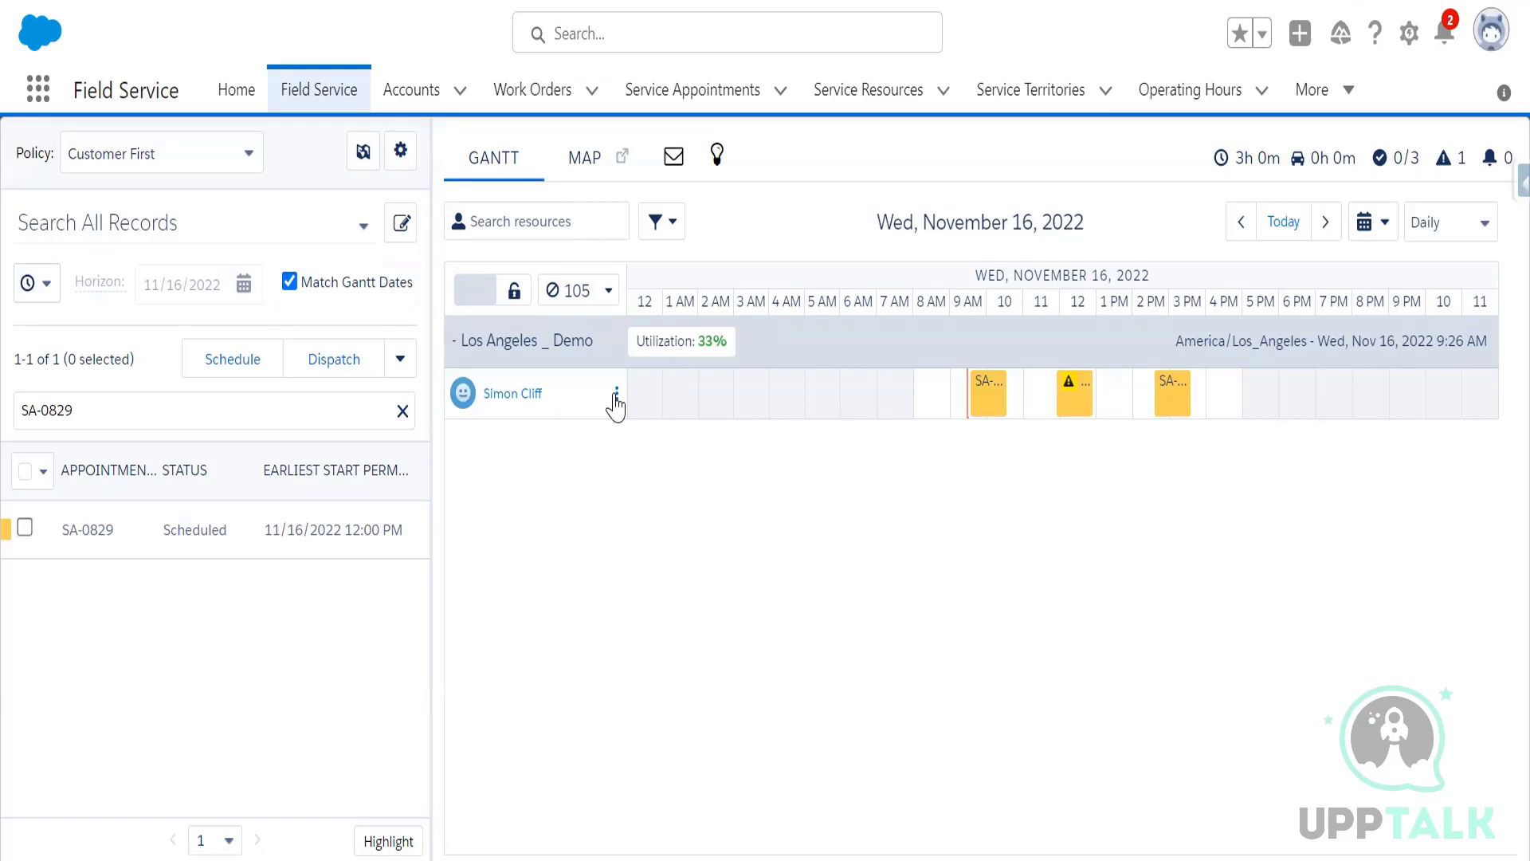
- Run Resource Schedule Optimization for the resource, with Is Fill In Candidate as the candidate criterion and Pinned as the keep-scheduled criterion
{"action": "left_click", "coordinate": [616, 395]}
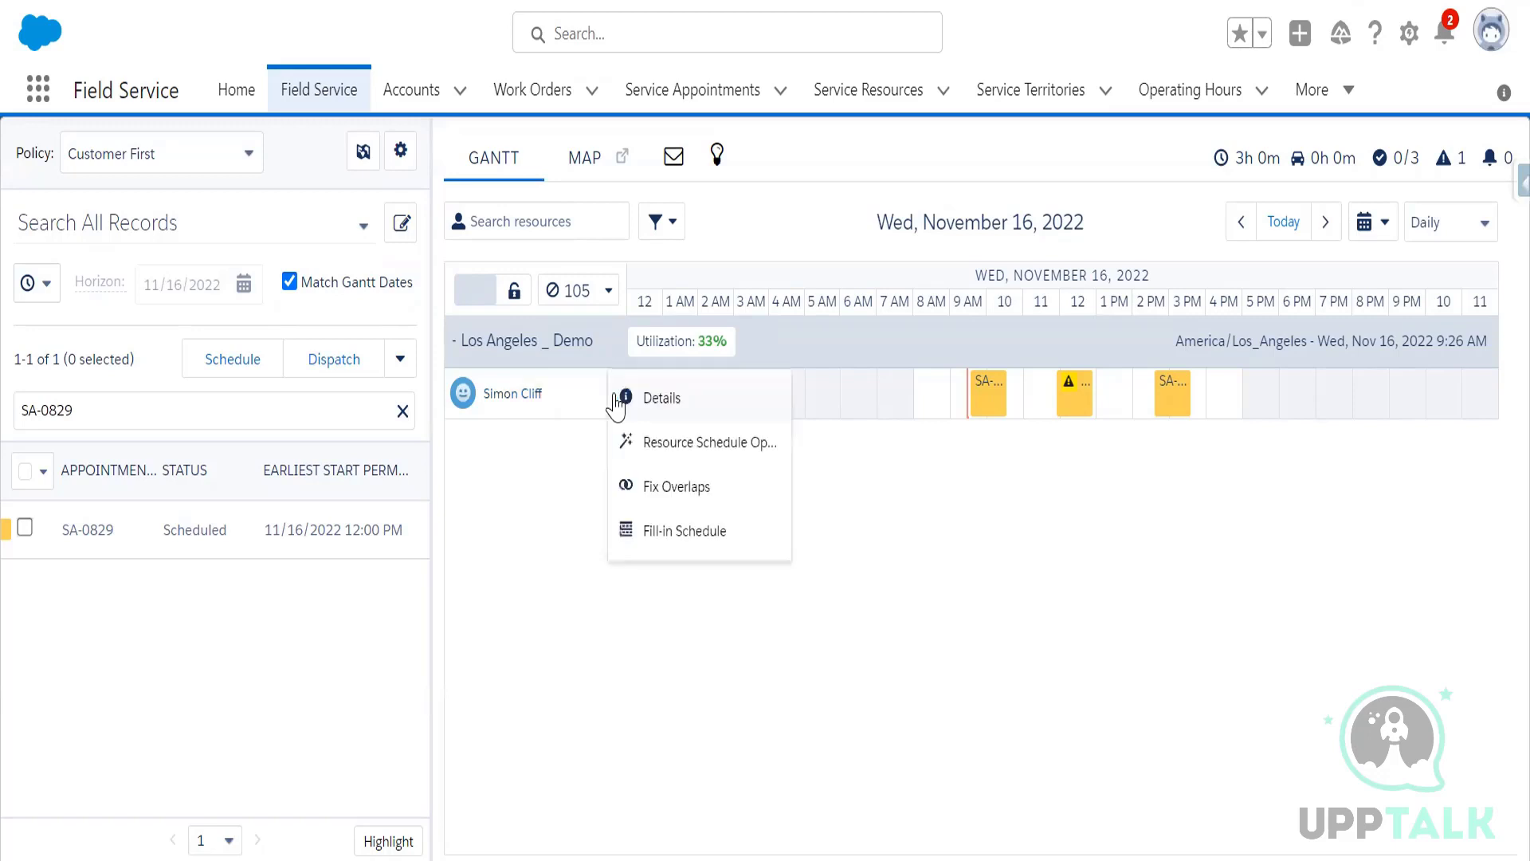
{"action": "left_click", "coordinate": [662, 460]}
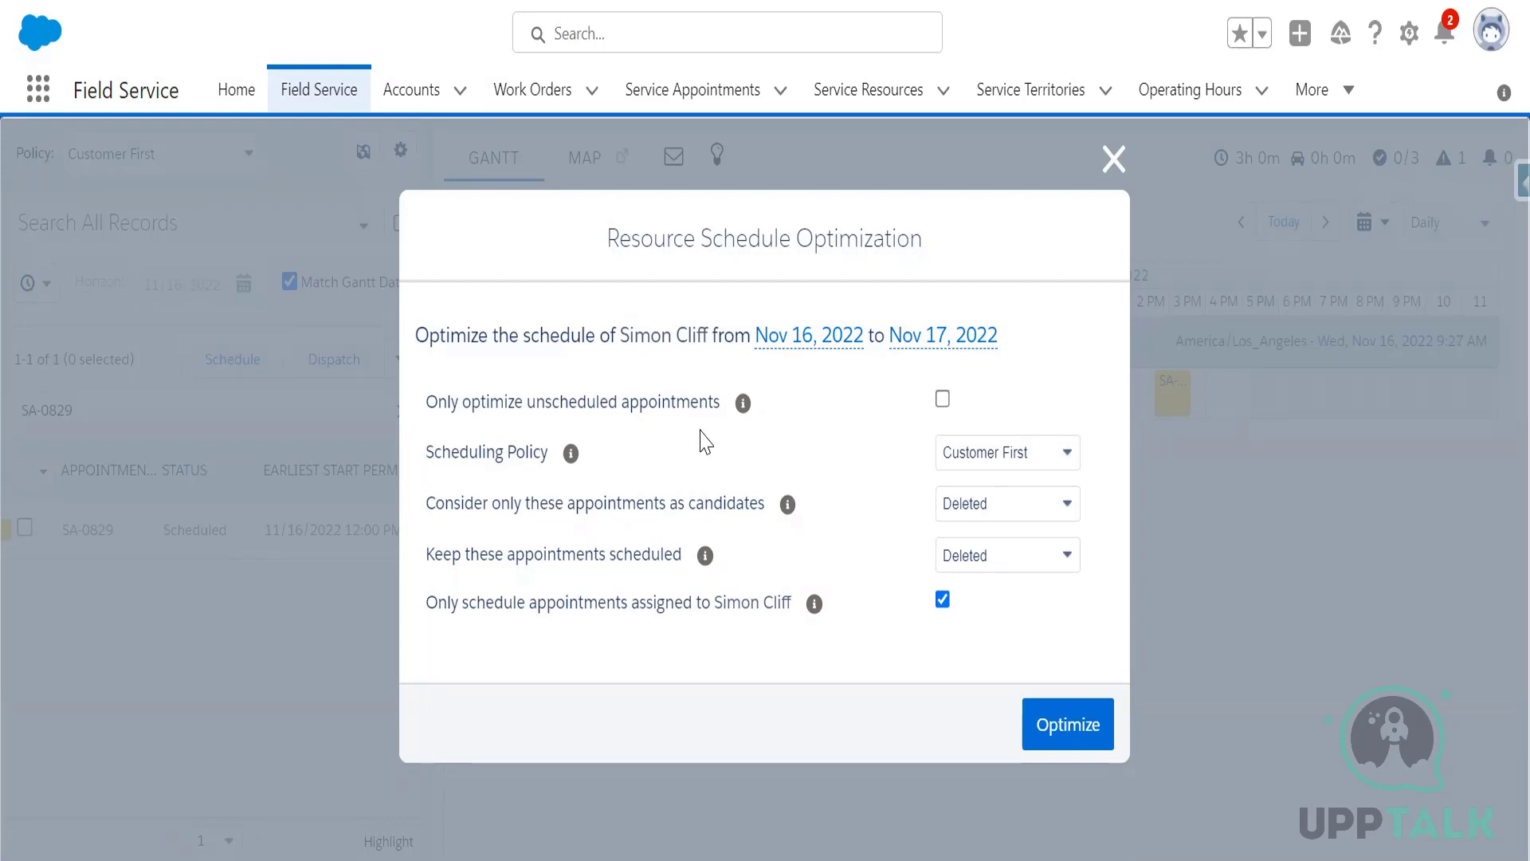
{"action": "left_click", "coordinate": [1059, 519]}
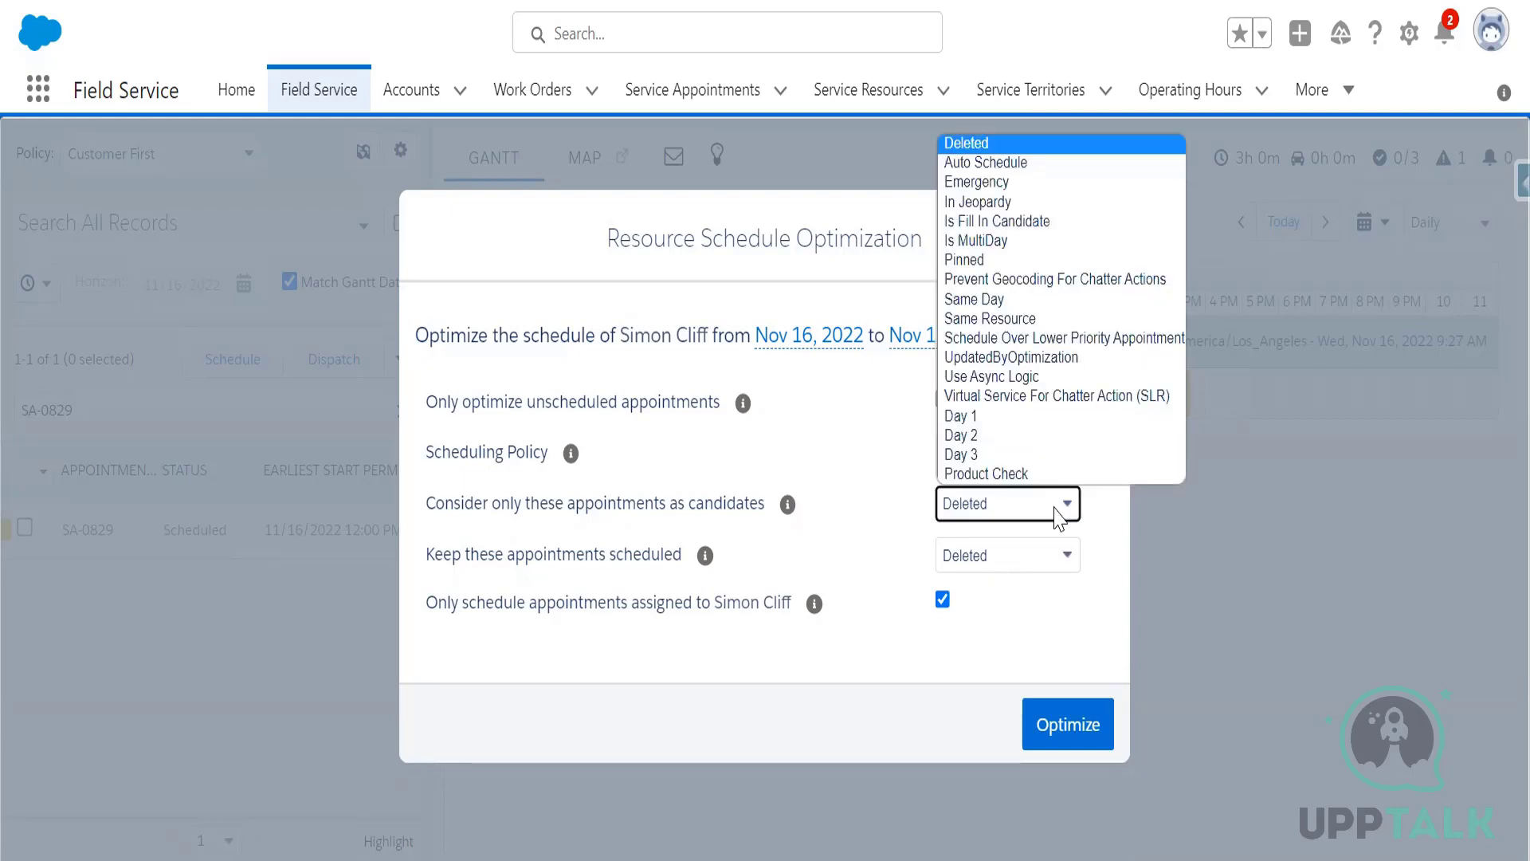
{"action": "left_click", "coordinate": [996, 221]}
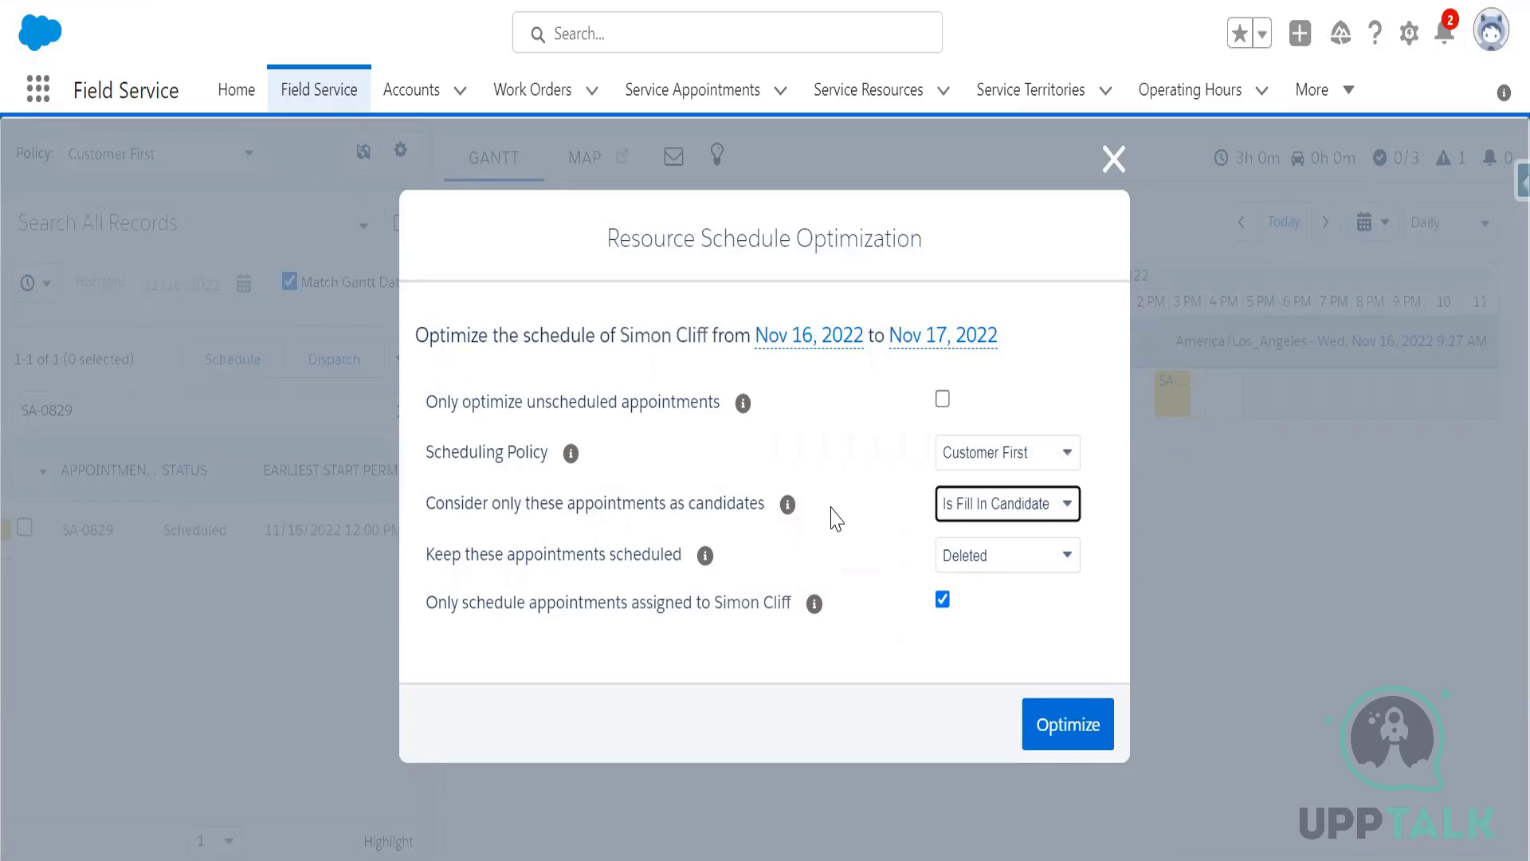
{"action": "left_click", "coordinate": [1064, 558]}
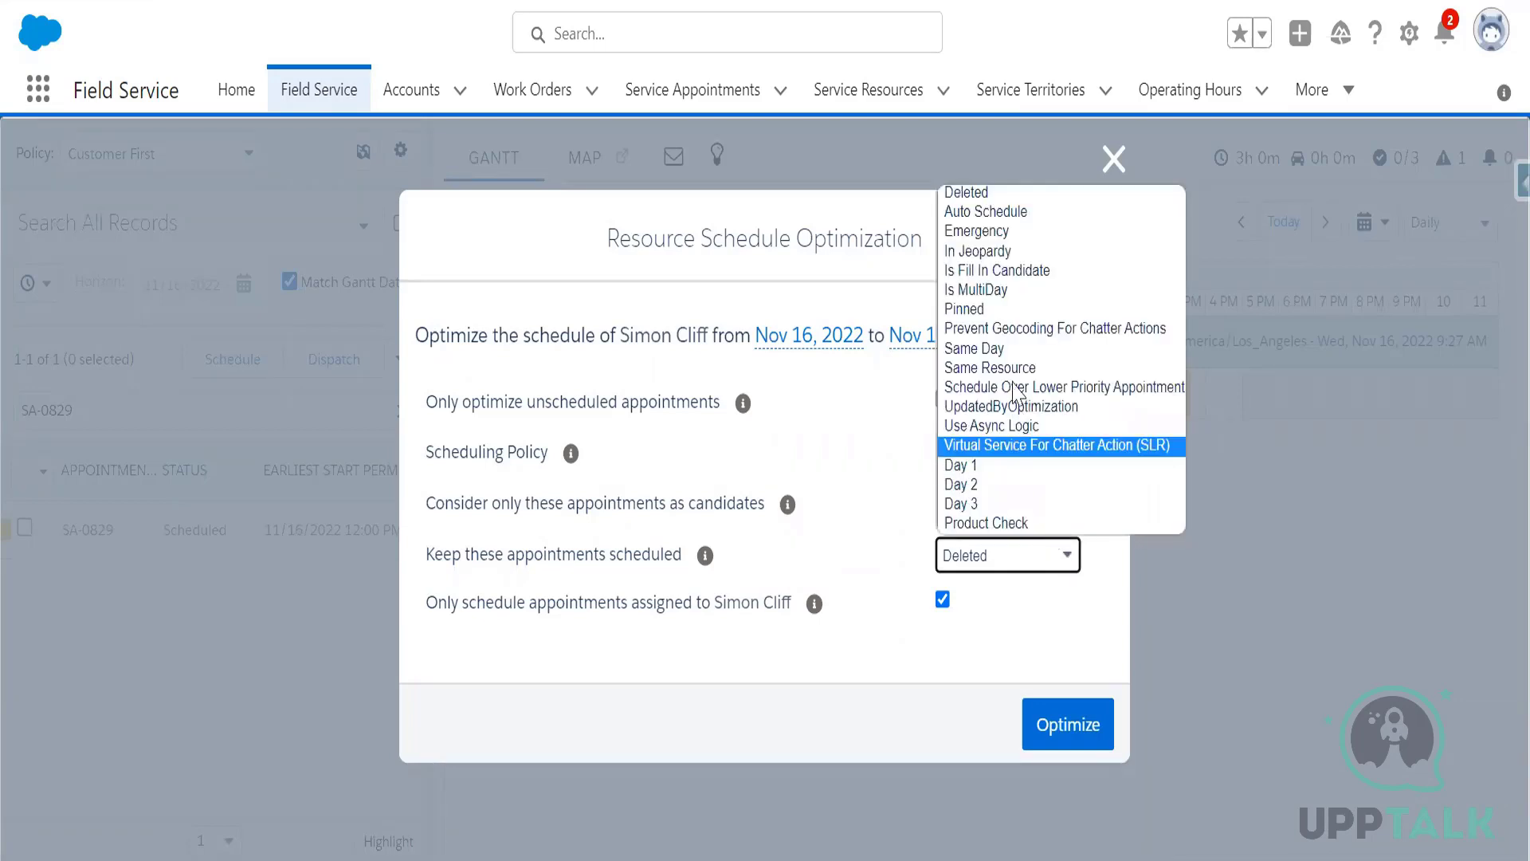
{"action": "left_click", "coordinate": [966, 309]}
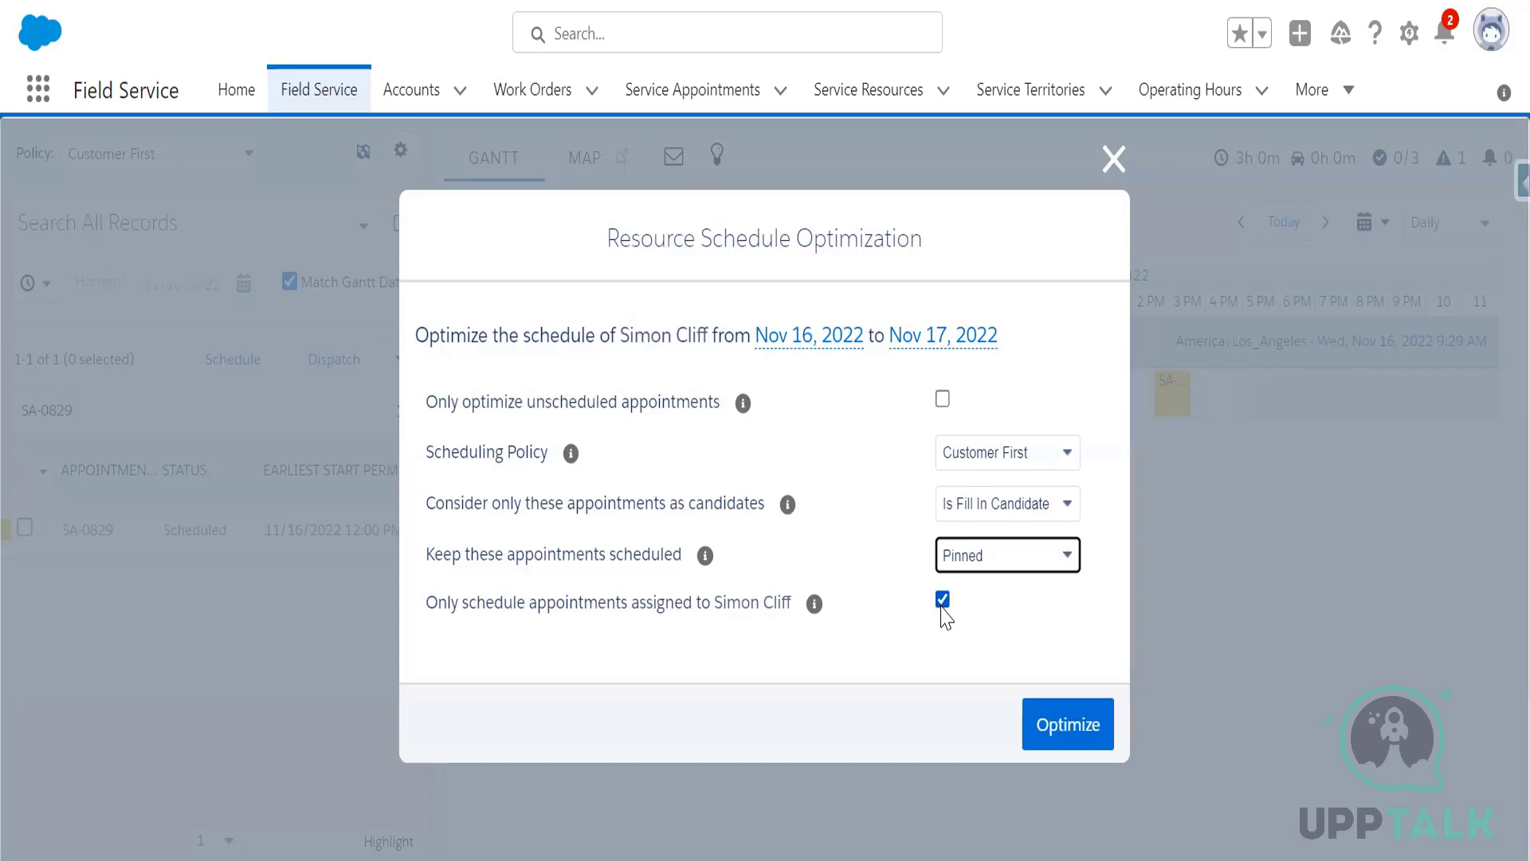
{"action": "left_click", "coordinate": [1069, 734]}
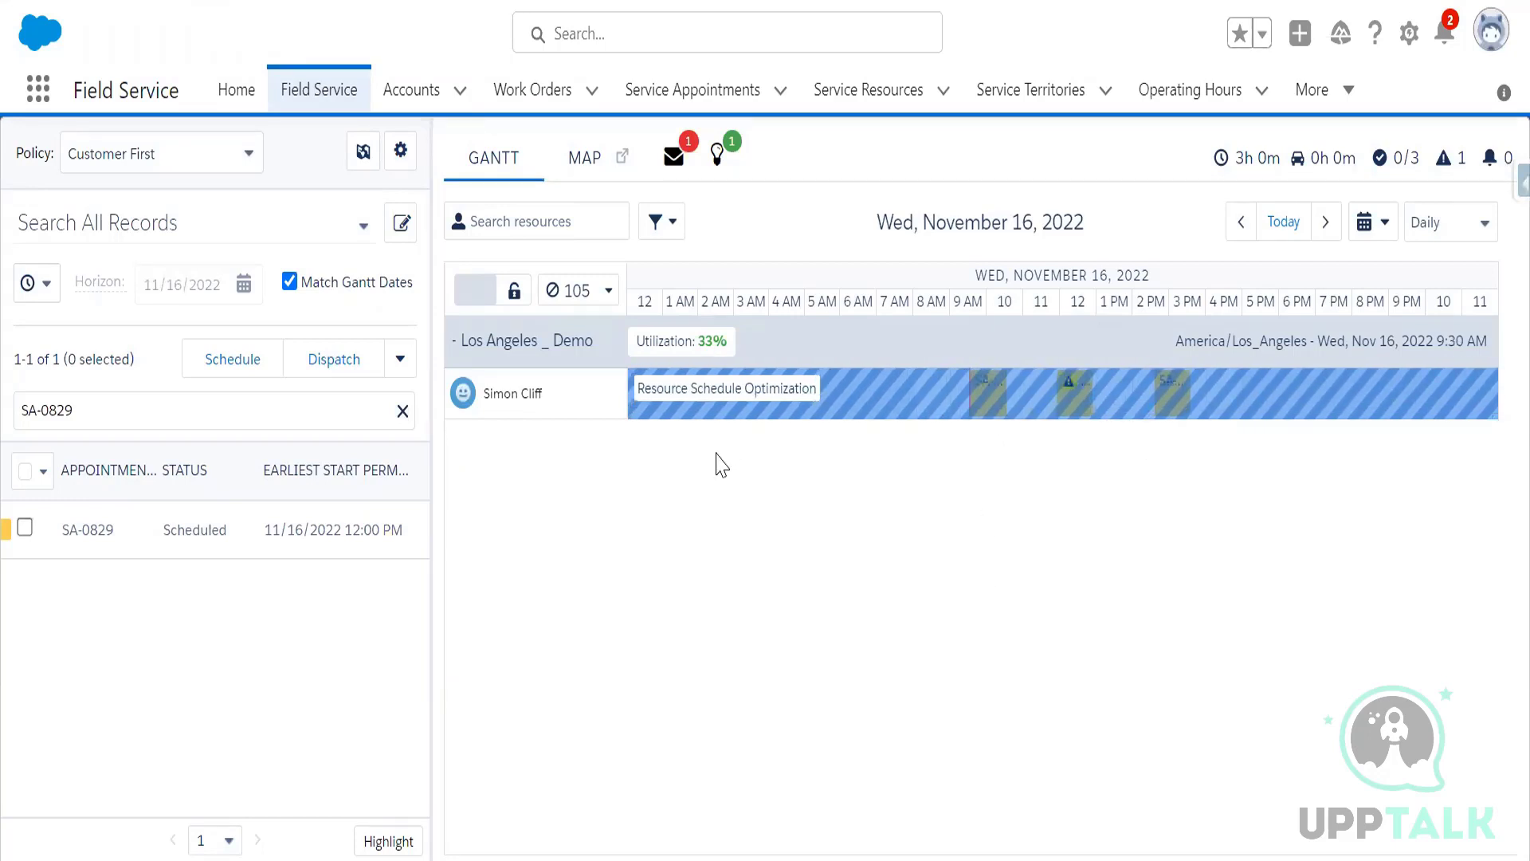
- Check the optimization request's status and inspect the start times of the resource's appointments on the November 16, 2022 Gantt
{"action": "left_click", "coordinate": [718, 160]}
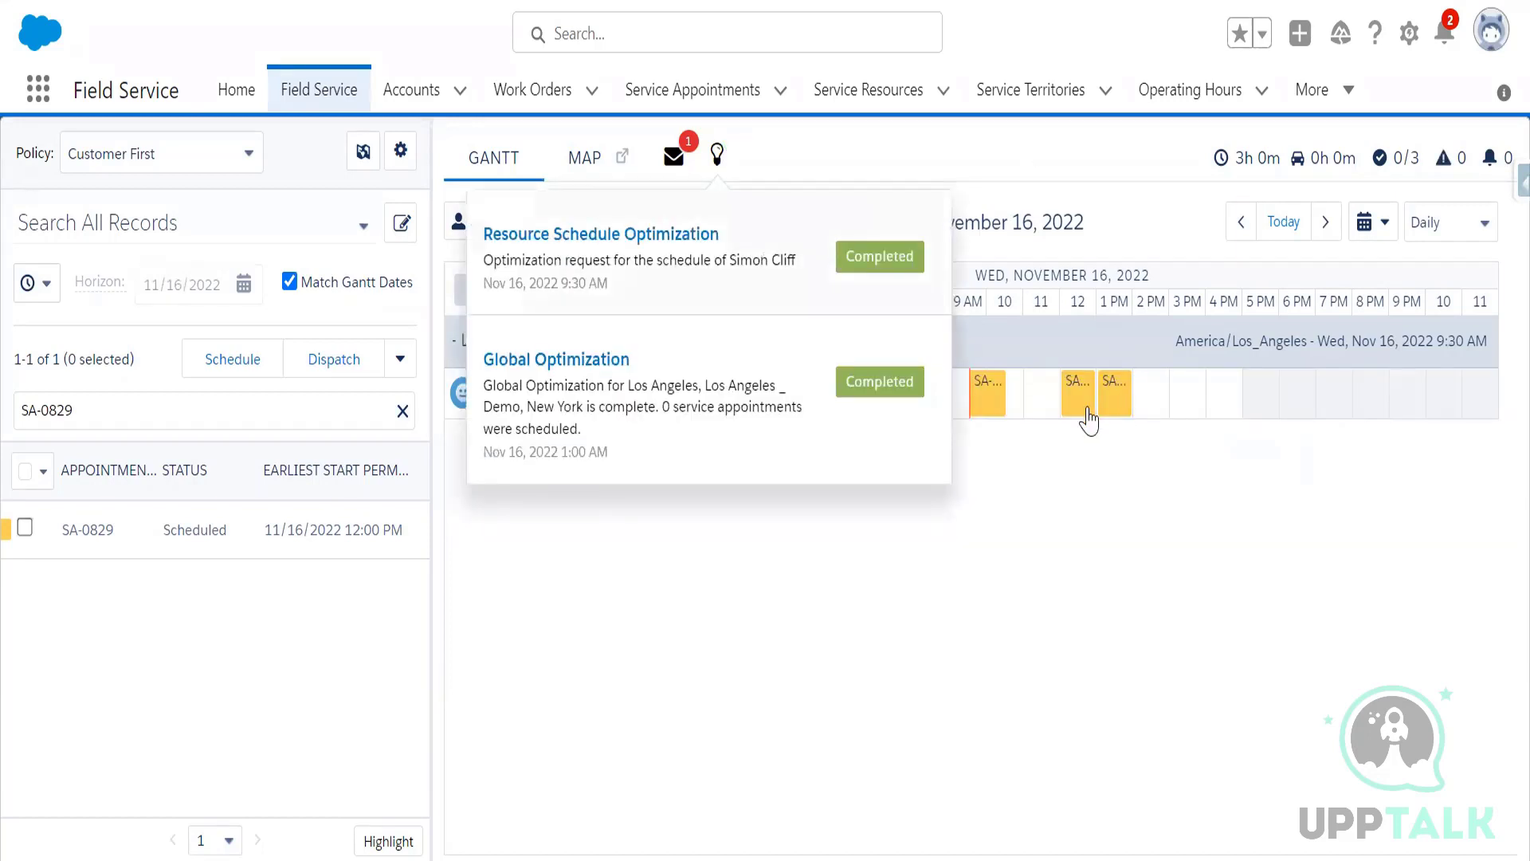
{"action": "left_click", "coordinate": [1105, 390]}
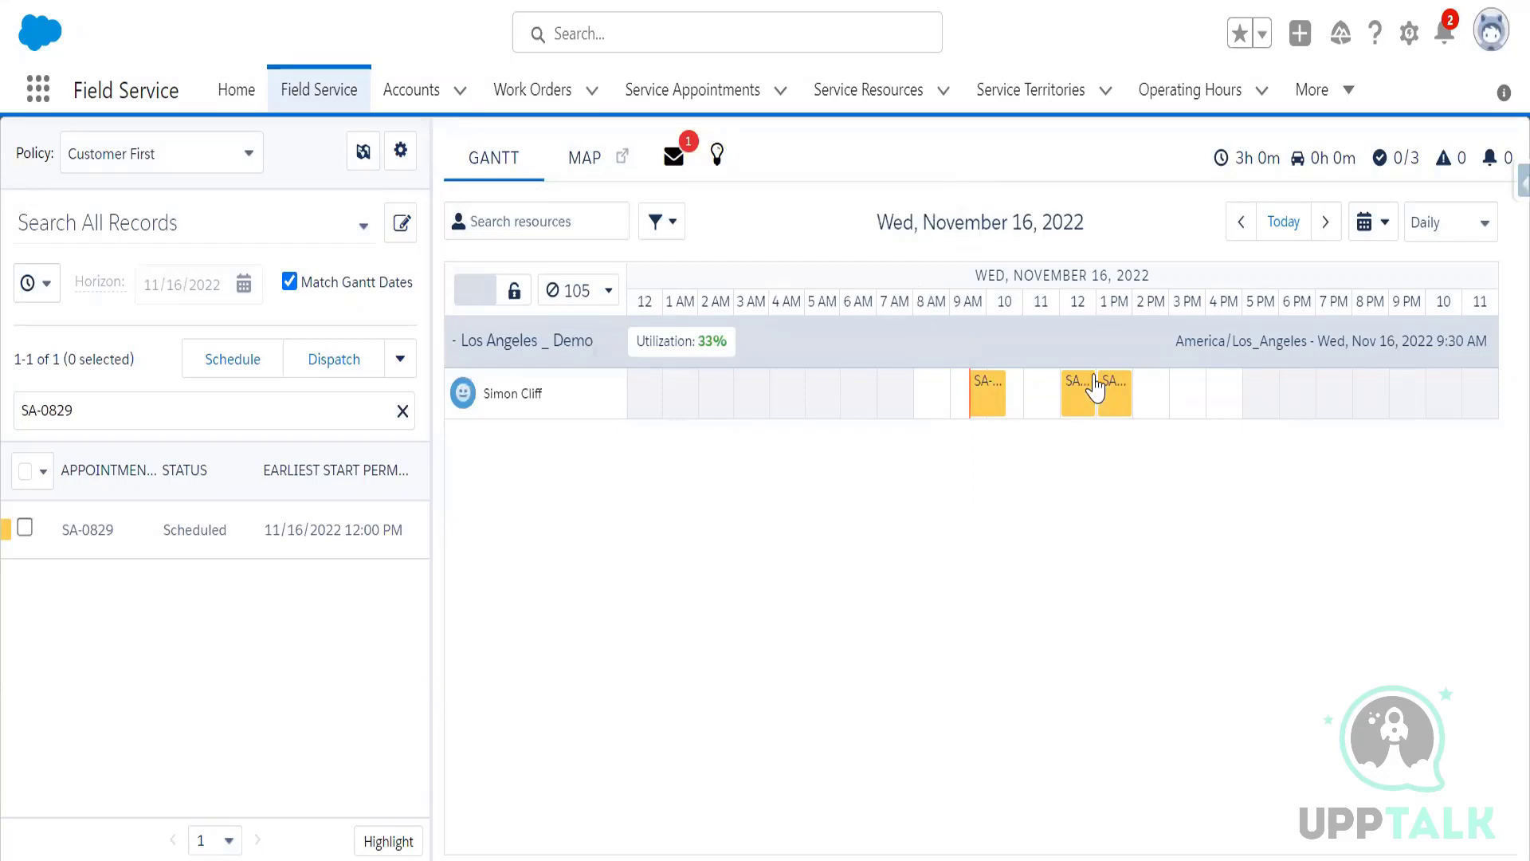
{"action": "mouse_move", "coordinate": [1089, 412]}
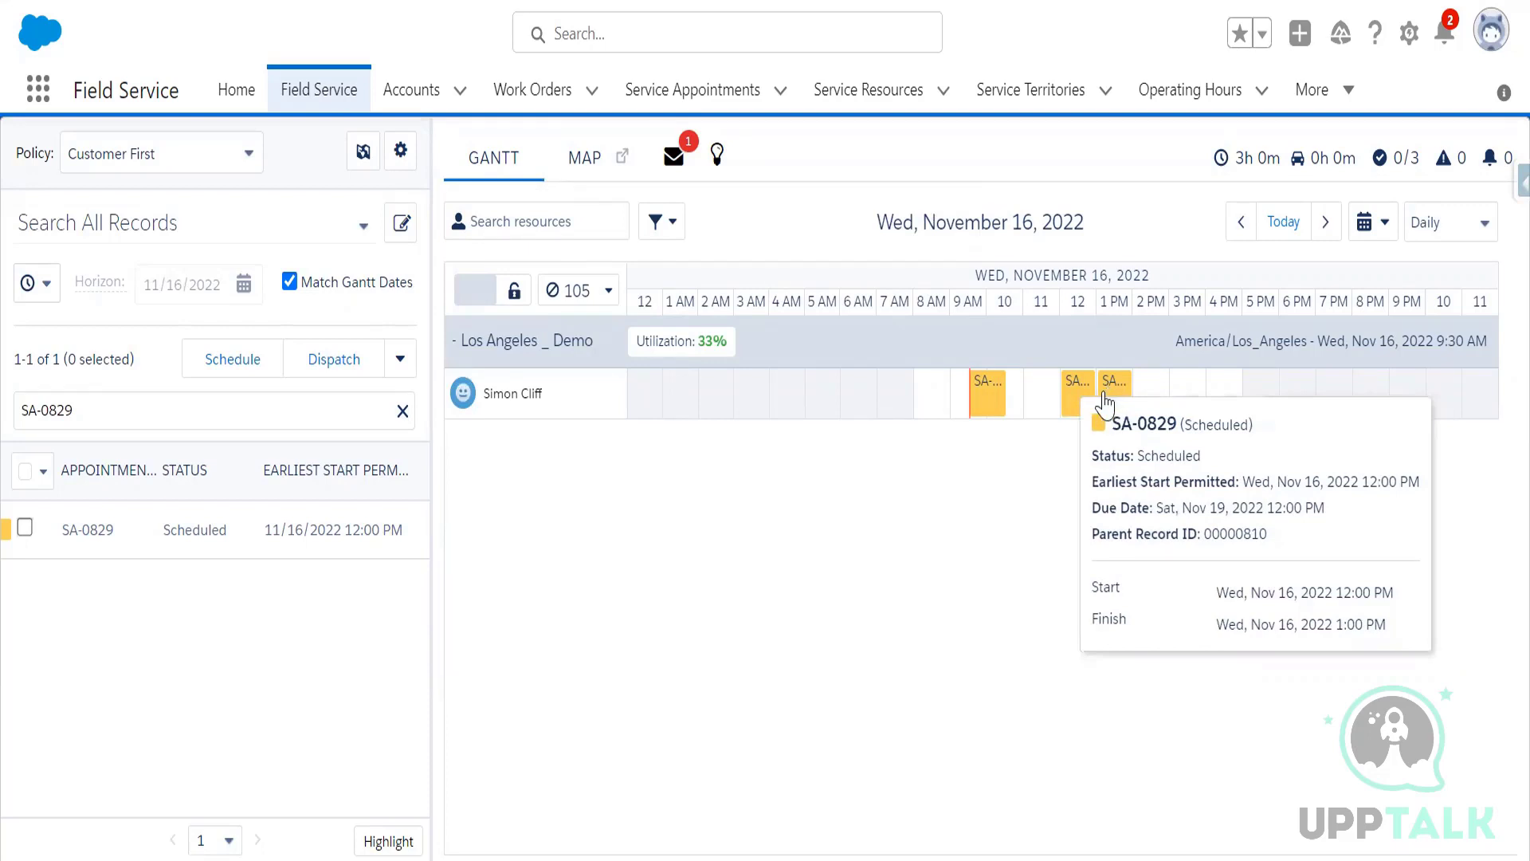
{"action": "mouse_move", "coordinate": [990, 411]}
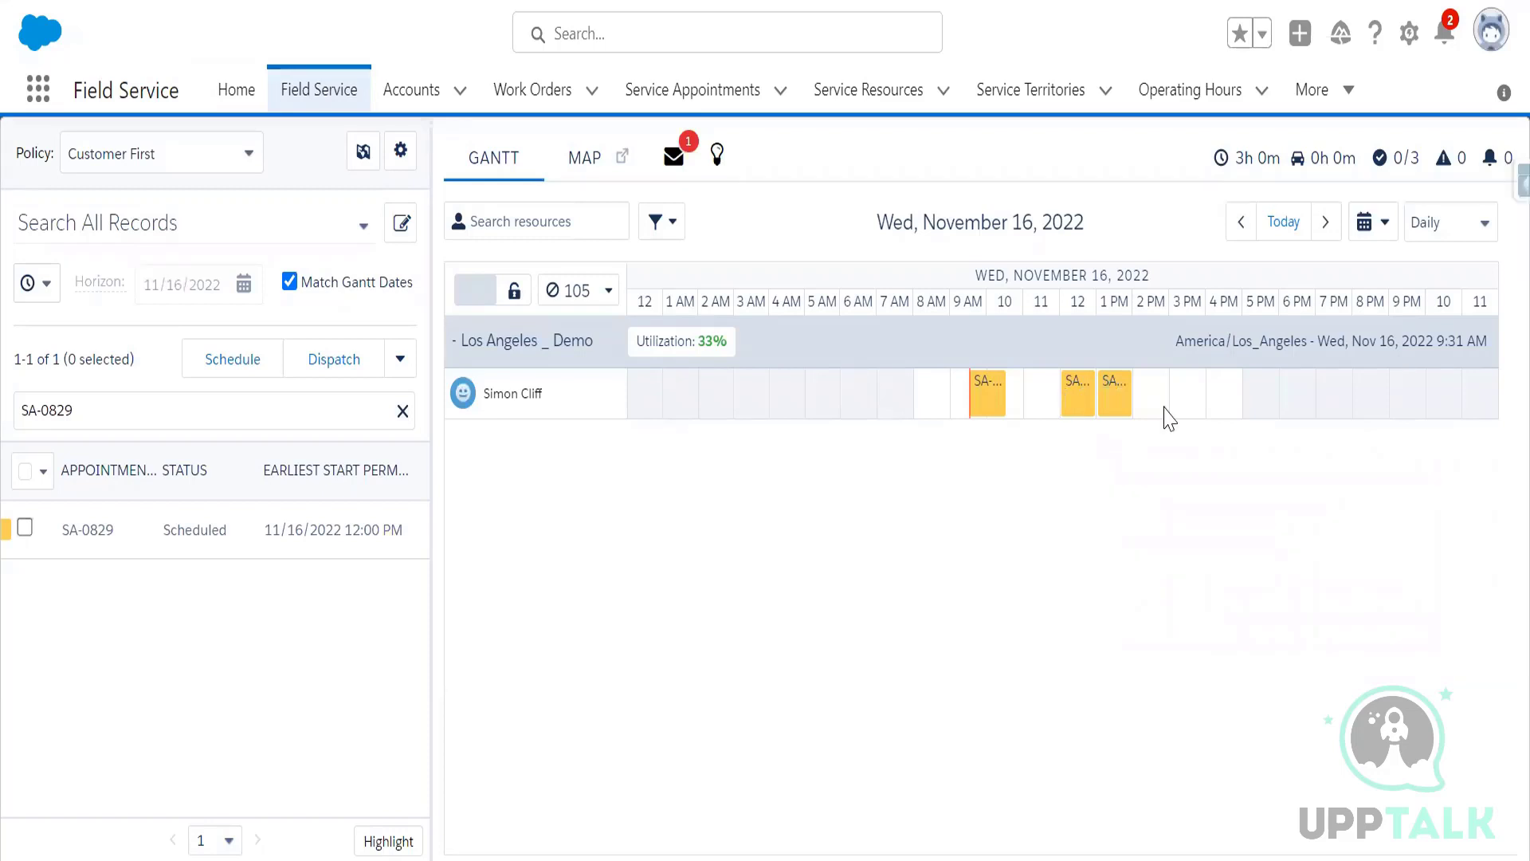
{"action": "mouse_move", "coordinate": [1081, 405]}
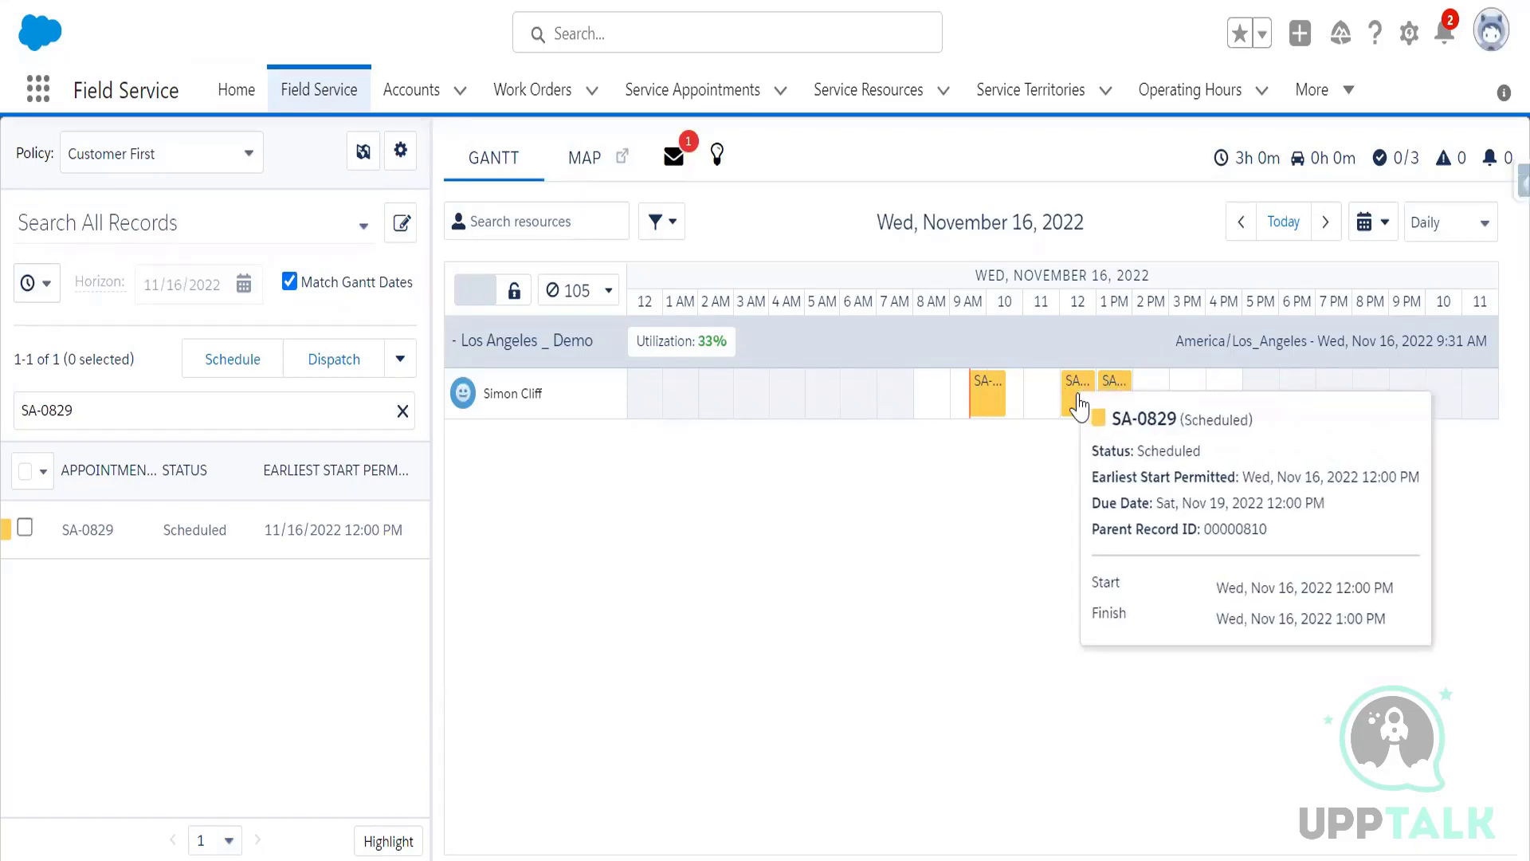
- Open SA-0829 from the Gantt and in its full record page, and review its details and scheduled times
{"action": "double_click", "coordinate": [1080, 405]}
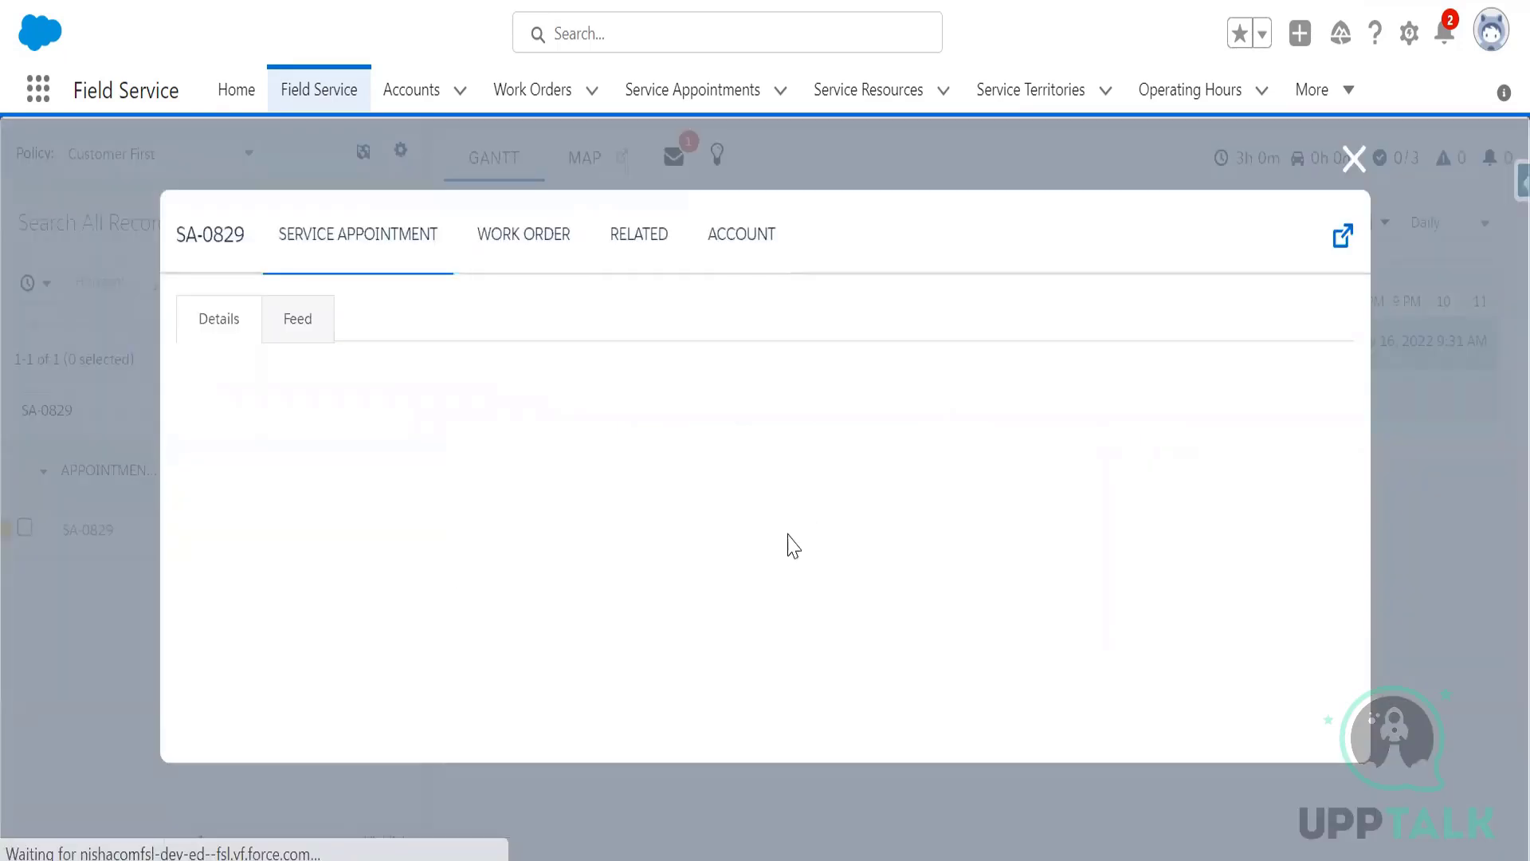
{"action": "left_click", "coordinate": [1347, 237]}
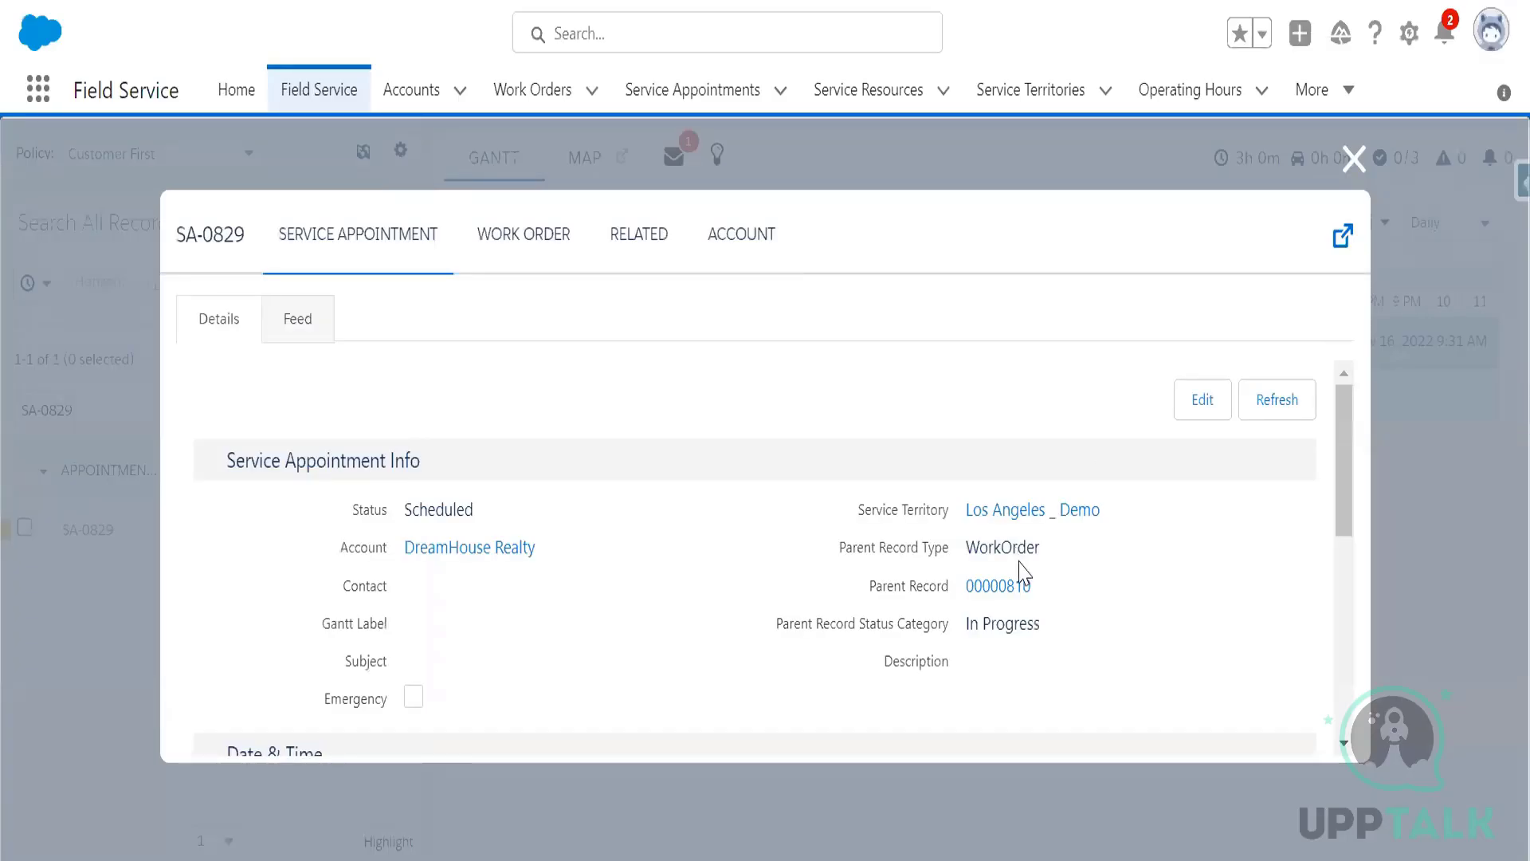
{"action": "scroll", "coordinate": [1083, 478], "scroll_direction": "down", "scroll_amount": 5}
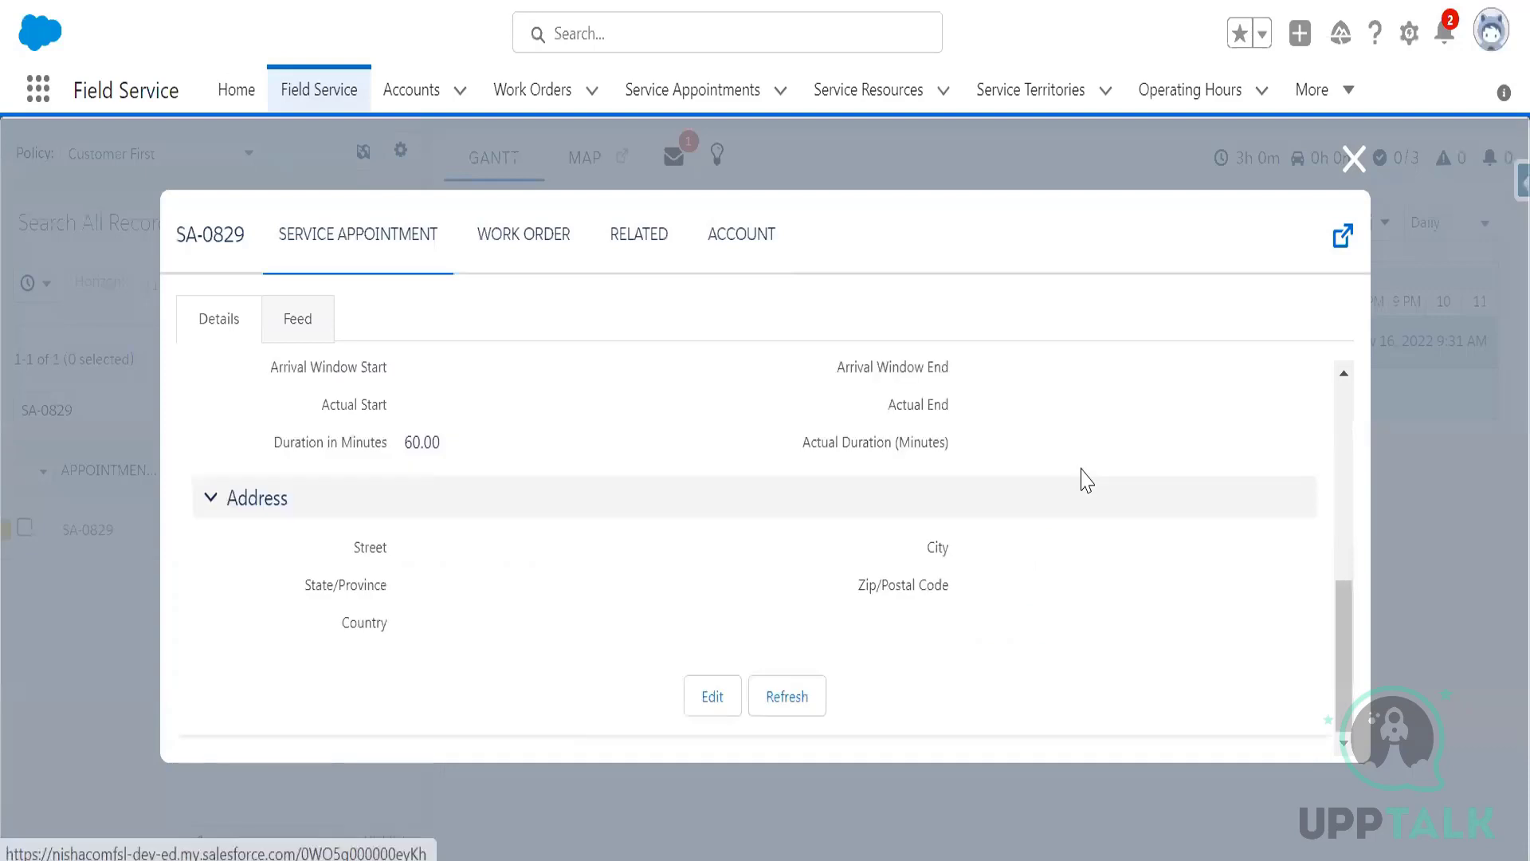
{"action": "key", "text": "Escape"}
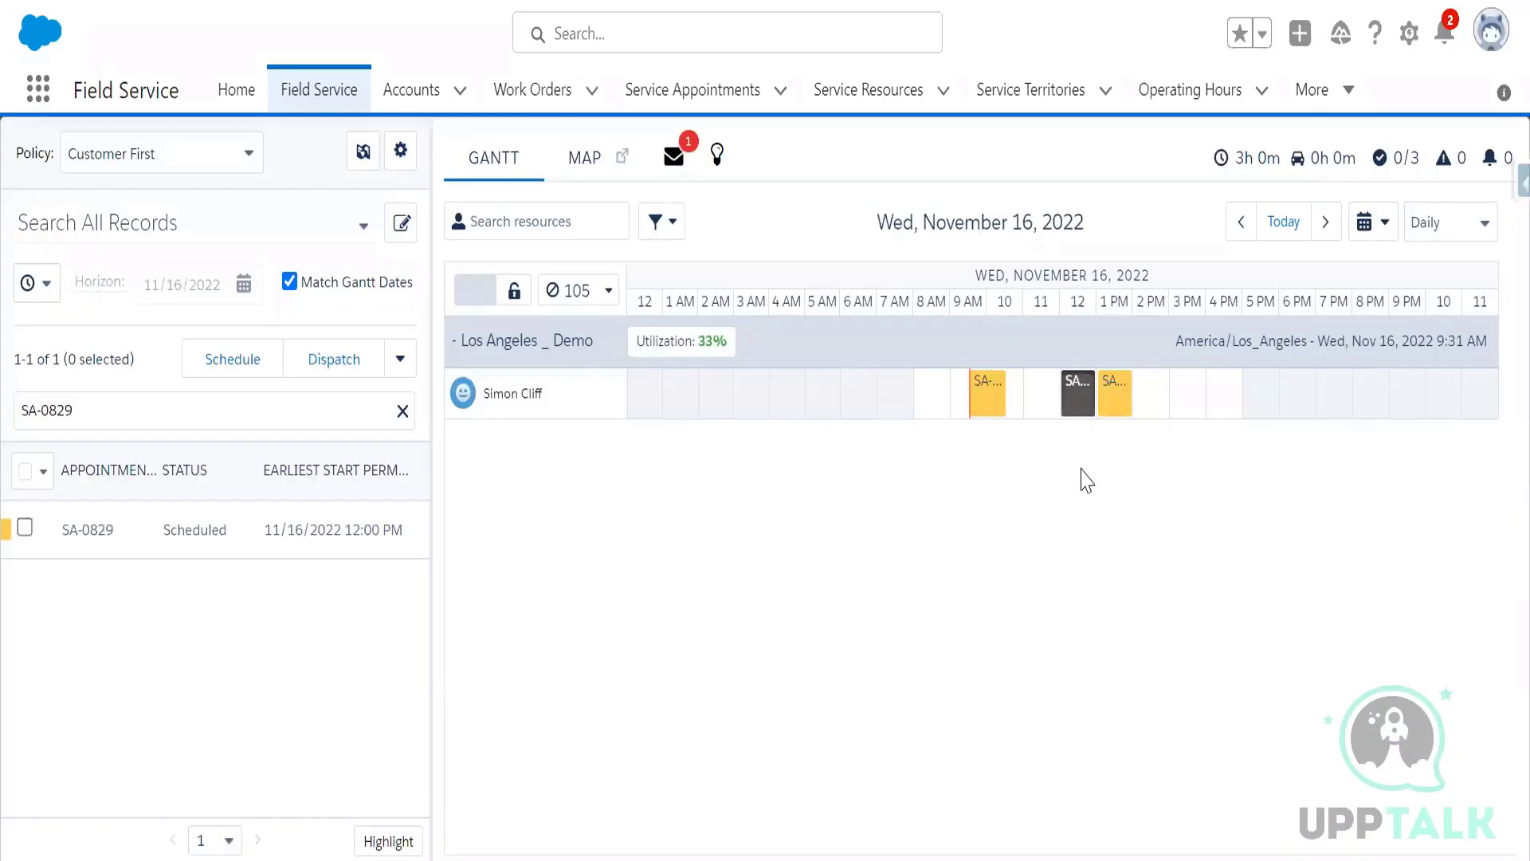
{"action": "mouse_move", "coordinate": [1081, 414]}
{"action": "mouse_move", "coordinate": [1307, 174]}
{"action": "mouse_move", "coordinate": [1096, 407]}
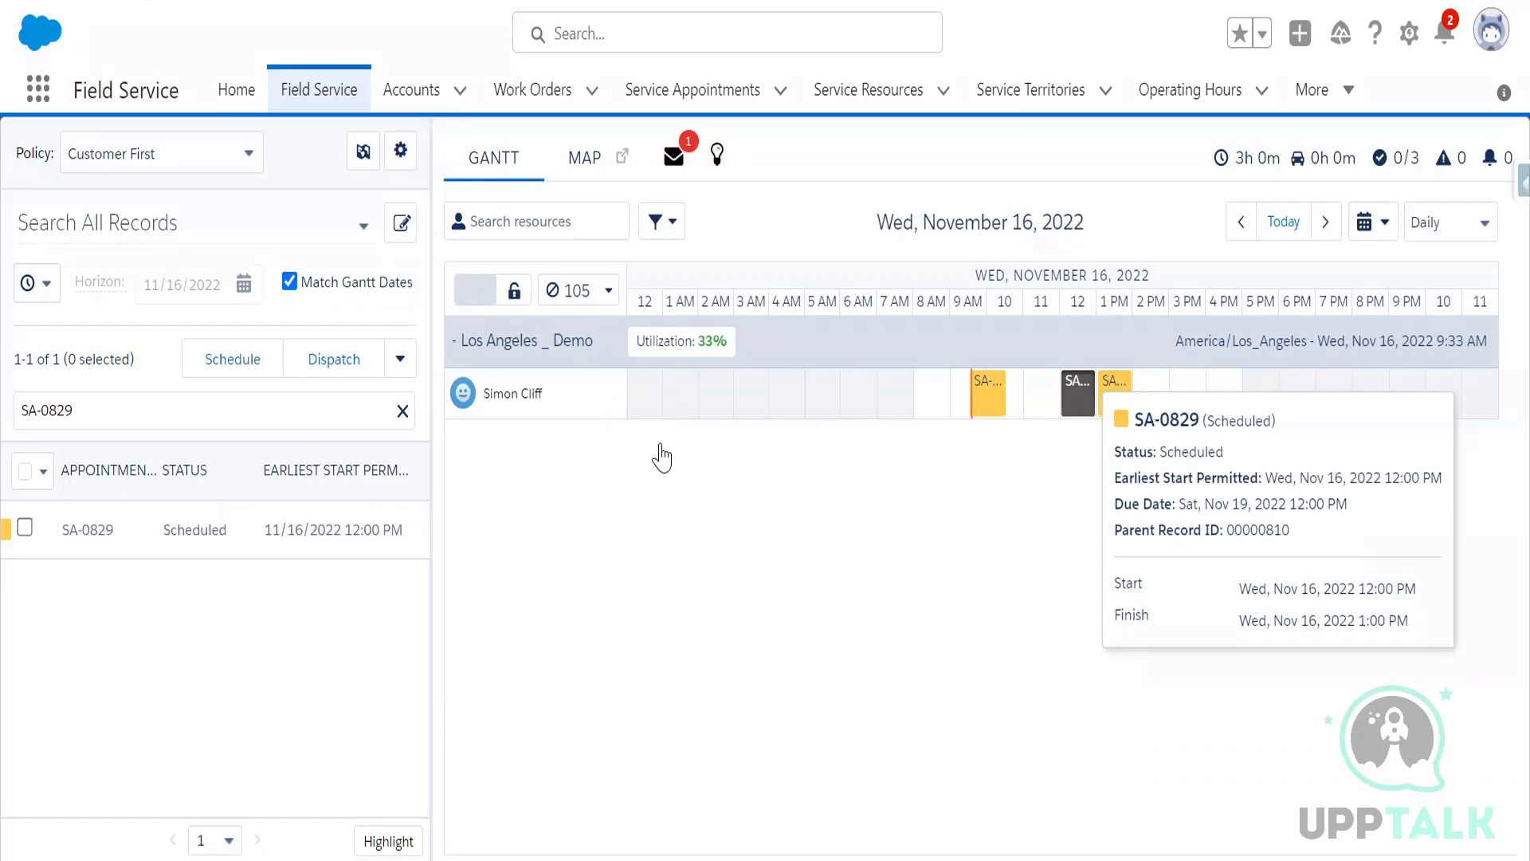
- Examine the help for the option limiting optimization to the resource's assigned appointments, try clearing it, and close Resource Schedule Optimization without running it
{"action": "left_click", "coordinate": [617, 394]}
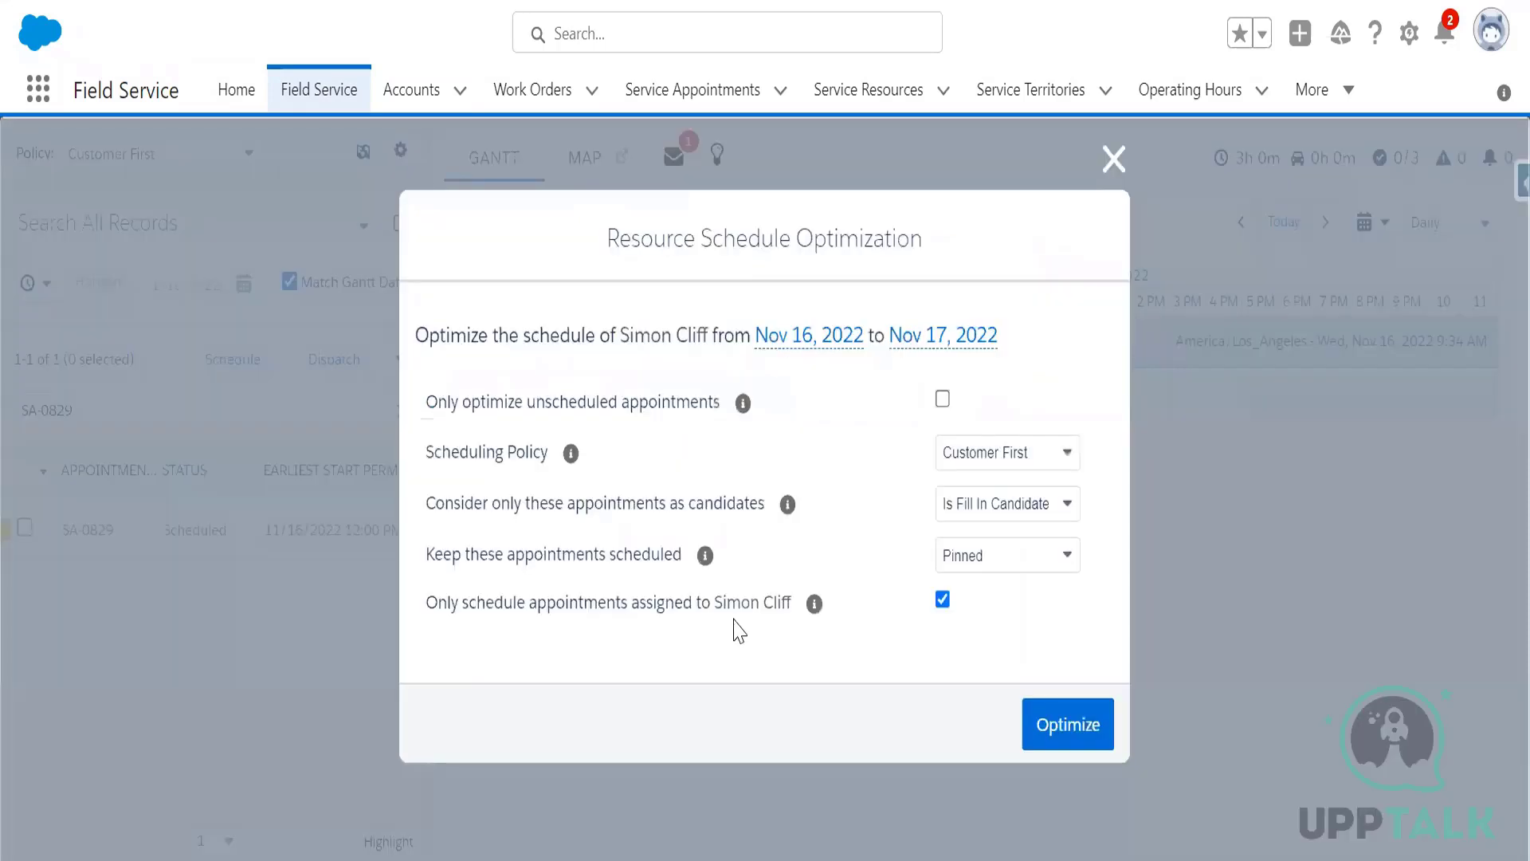
{"action": "left_click_drag", "start_coordinate": [426, 604], "coordinate": [813, 614]}
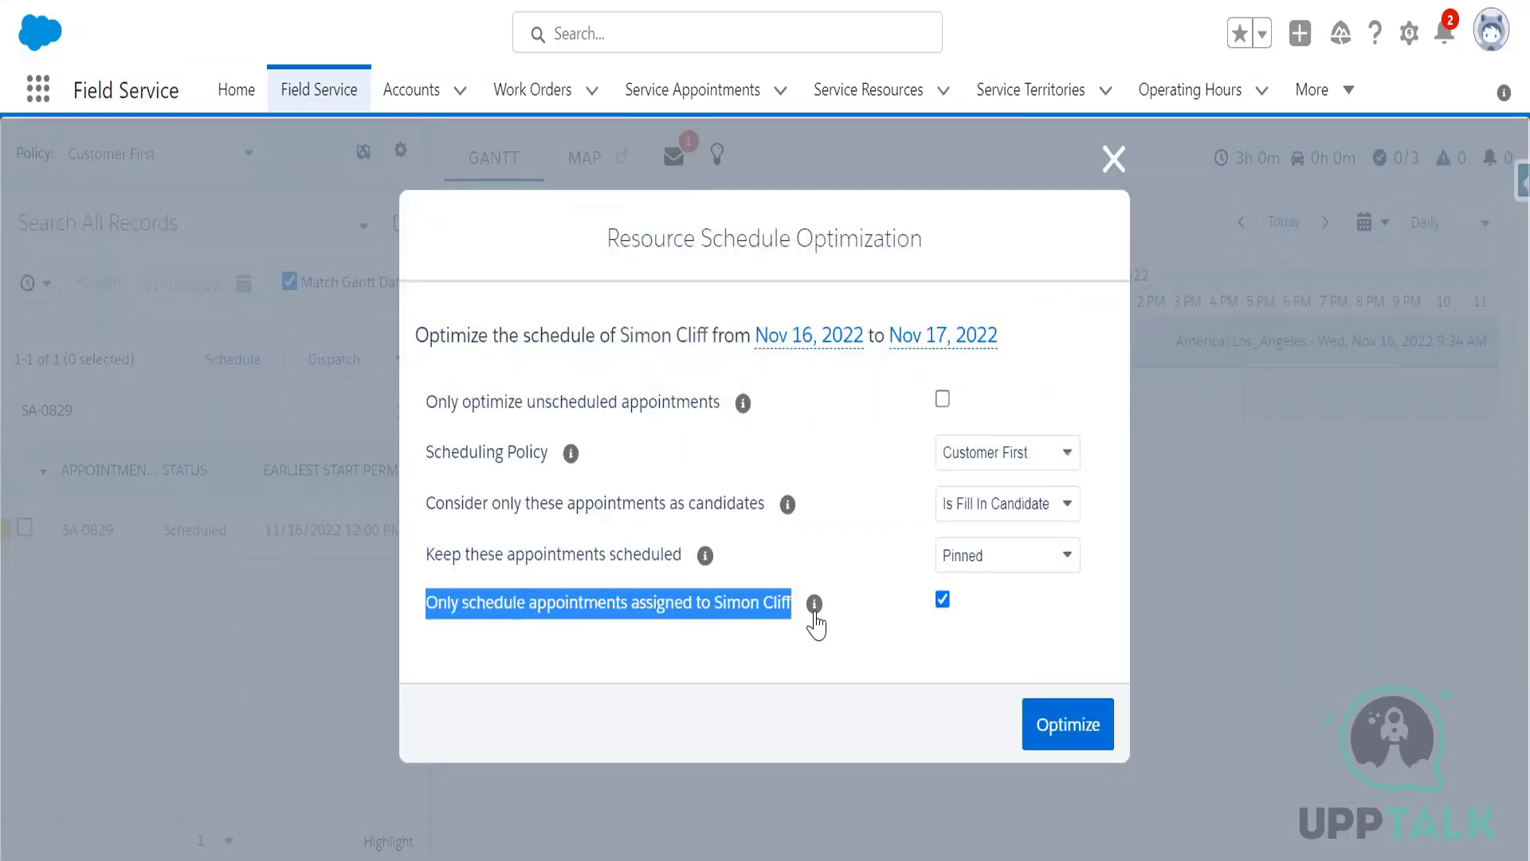
{"action": "mouse_move", "coordinate": [814, 613]}
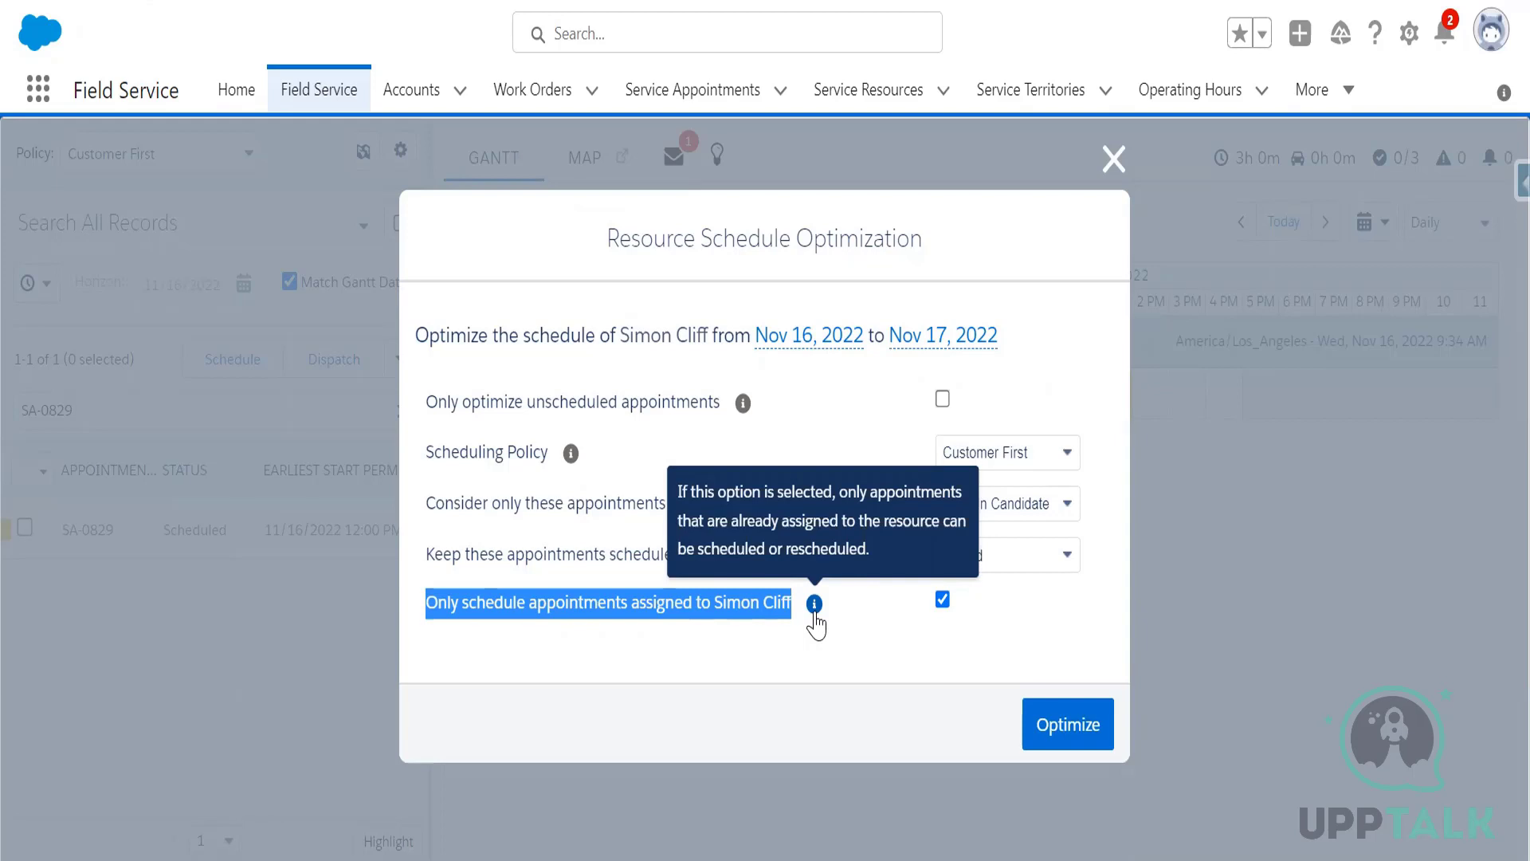
{"action": "left_click", "coordinate": [943, 599]}
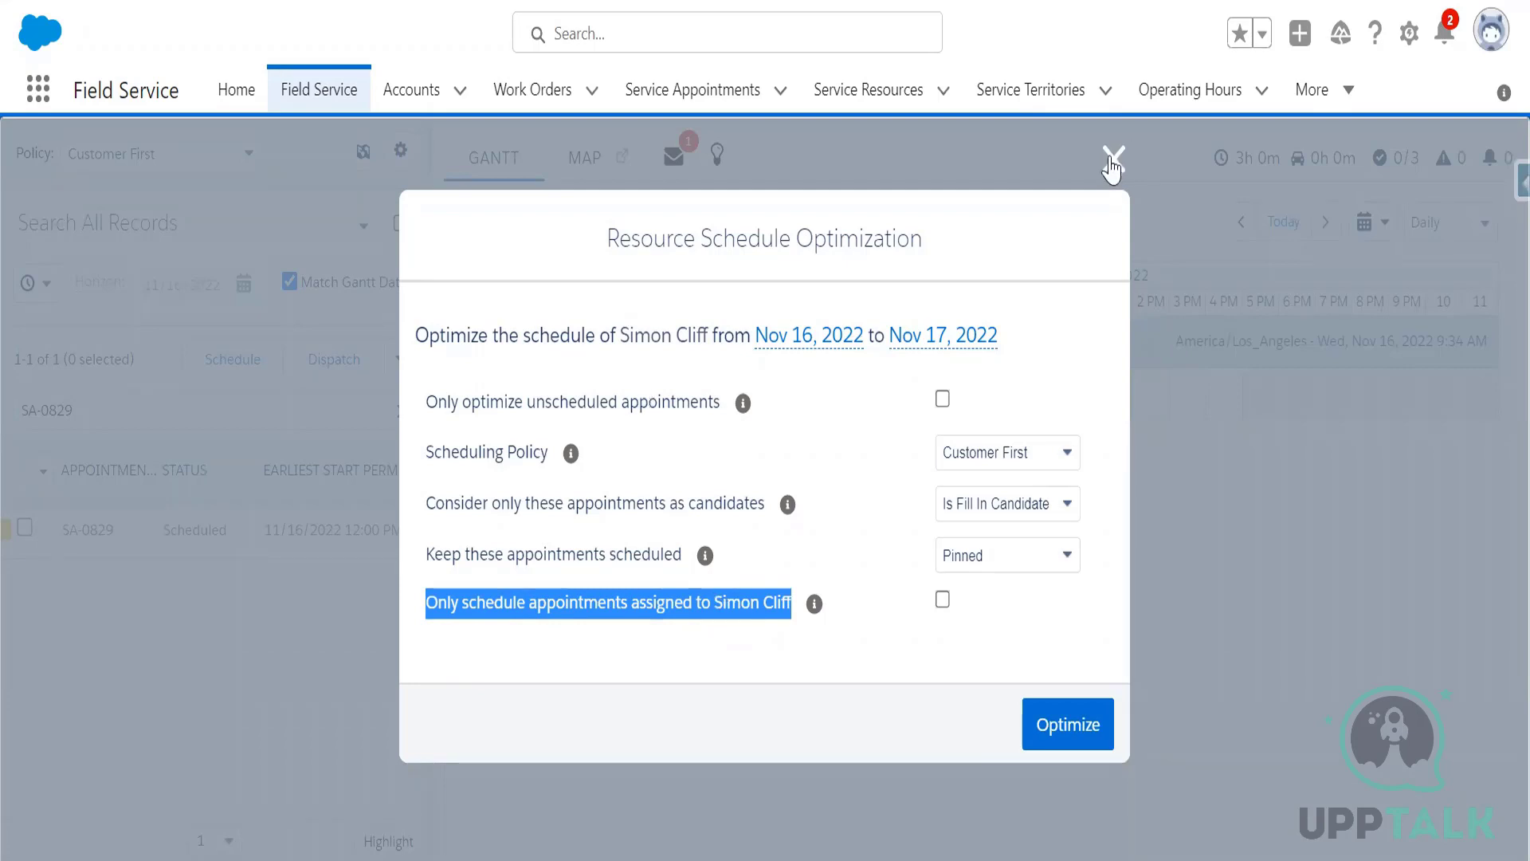
{"action": "key", "text": "Escape"}
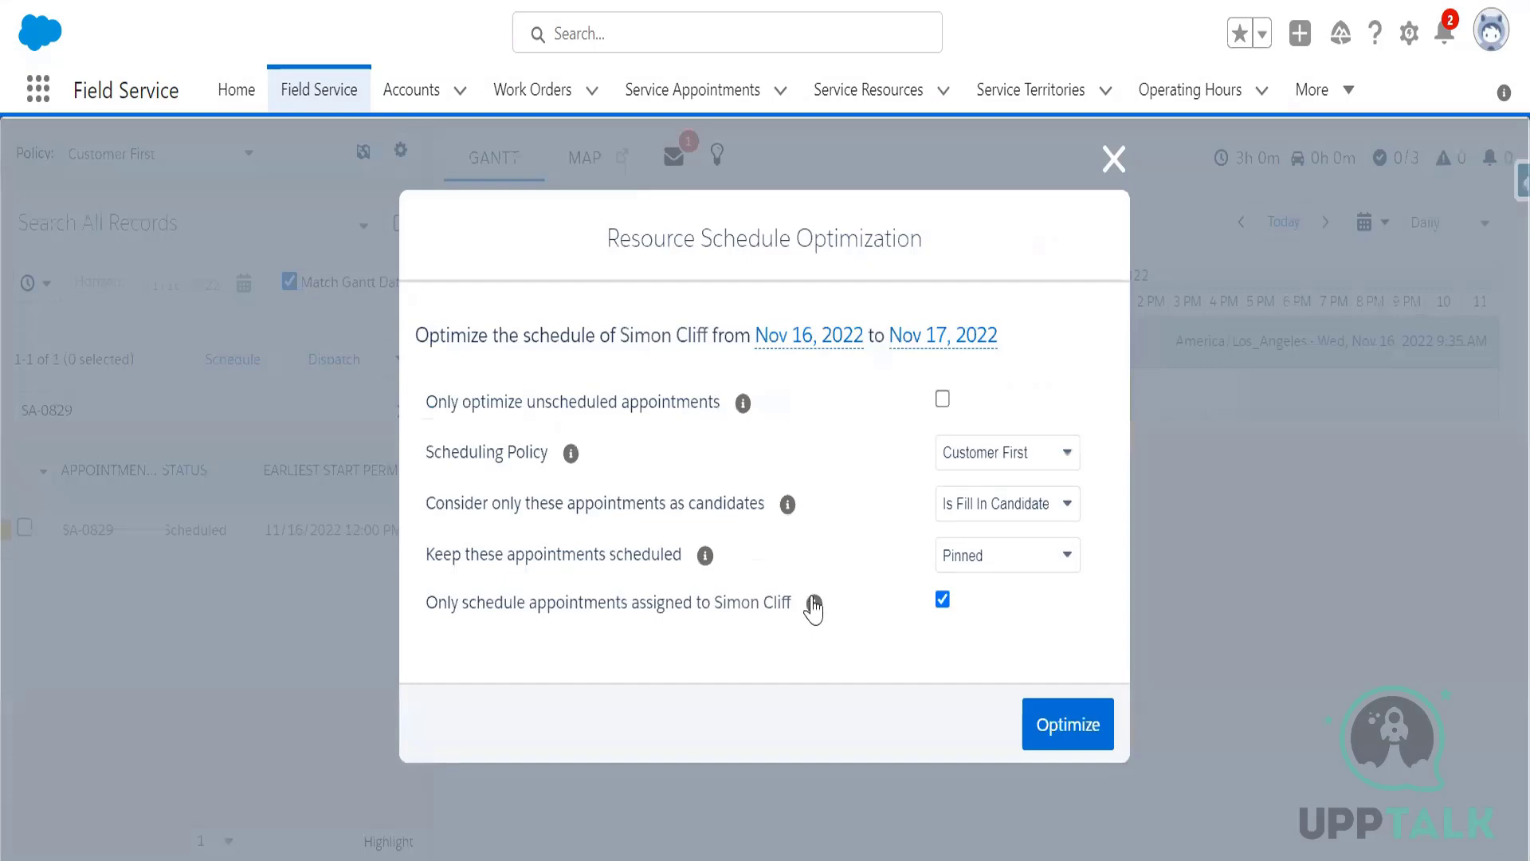
{"action": "mouse_move", "coordinate": [814, 608]}
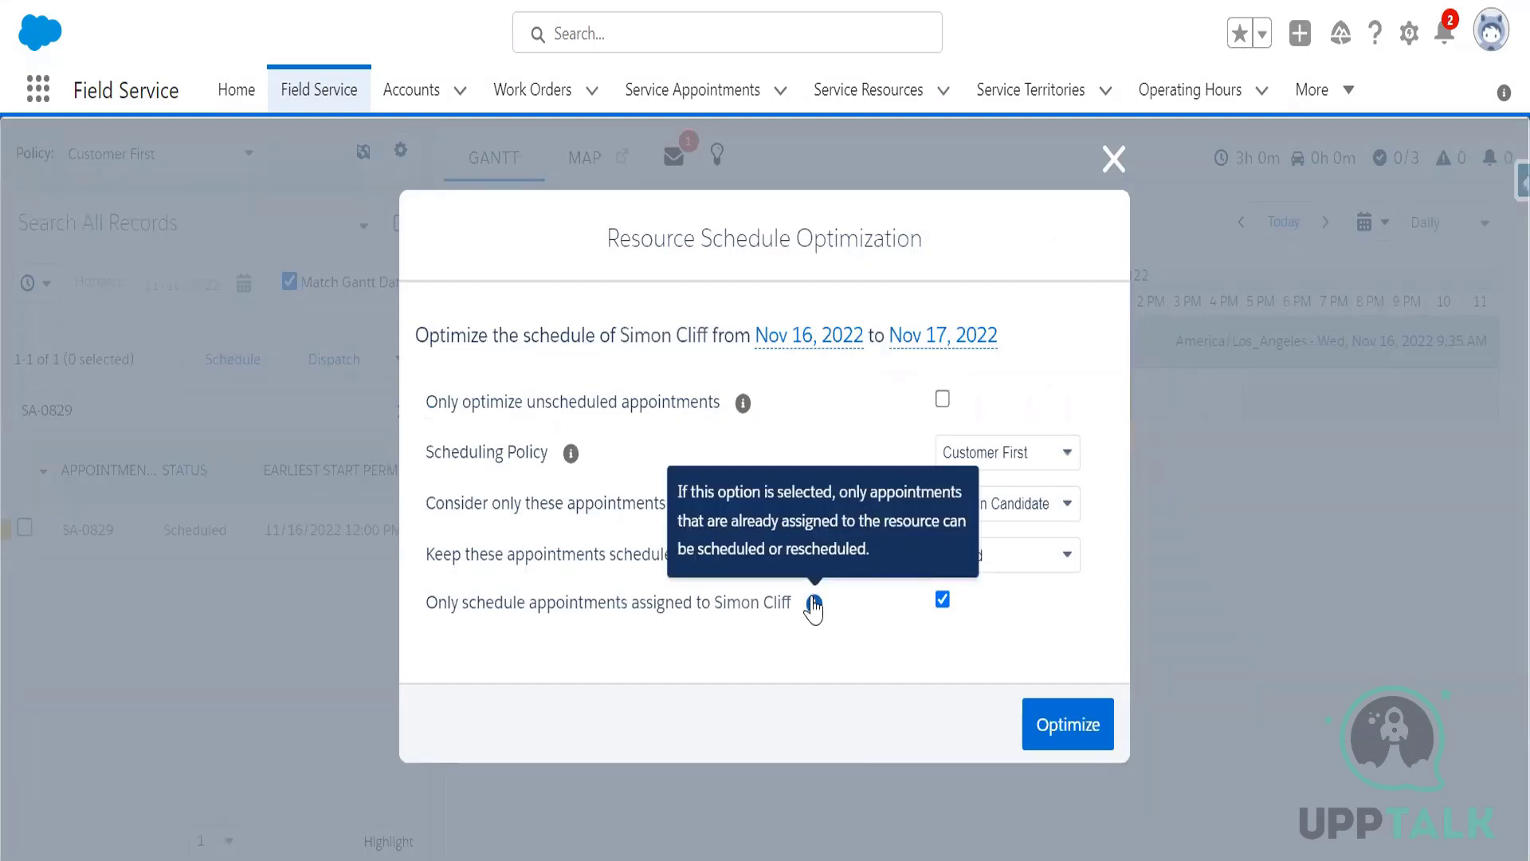
{"action": "left_click", "coordinate": [942, 599]}
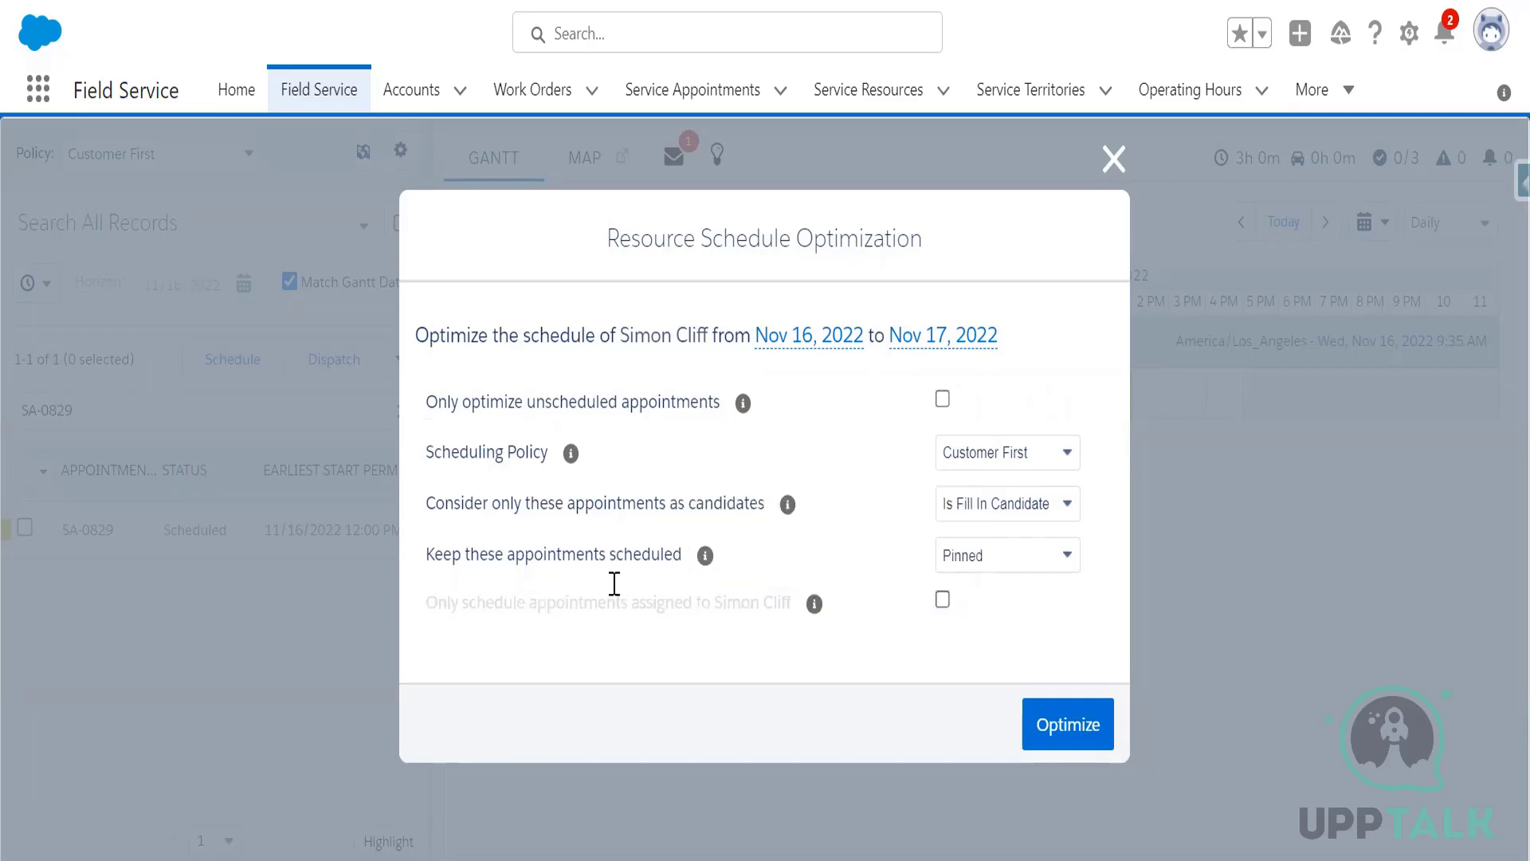
{"action": "left_click_drag", "start_coordinate": [430, 601], "coordinate": [799, 629]}
{"action": "left_click", "coordinate": [864, 658]}
{"action": "key", "text": "Escape"}
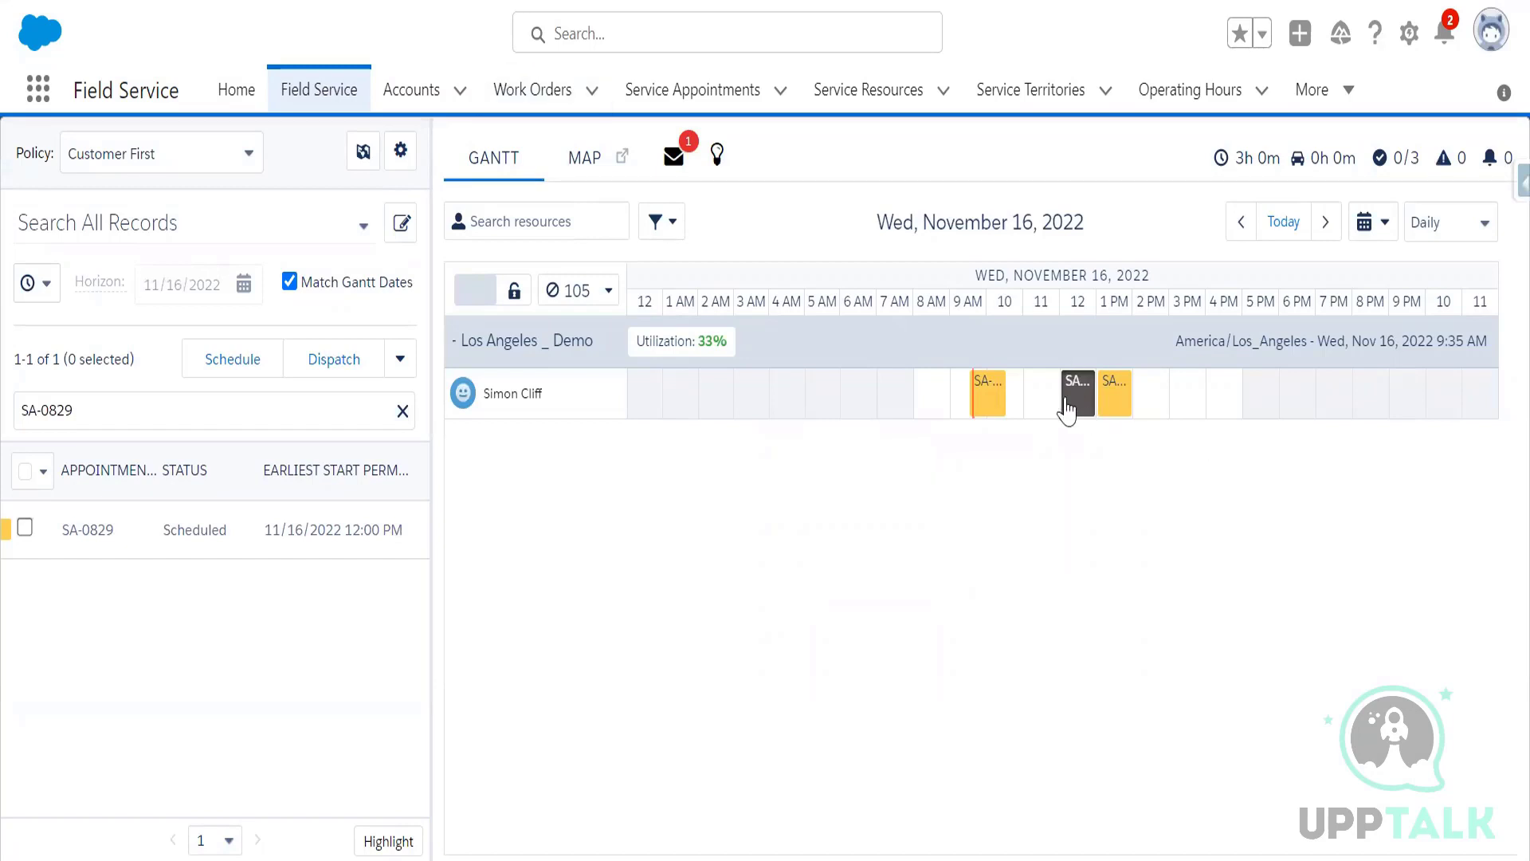
- Review the resource's schedule optimization settings without running them, and display the schedule actions available for that resource
{"action": "mouse_move", "coordinate": [1069, 410]}
{"action": "left_click", "coordinate": [617, 396]}
{"action": "left_click", "coordinate": [677, 444]}
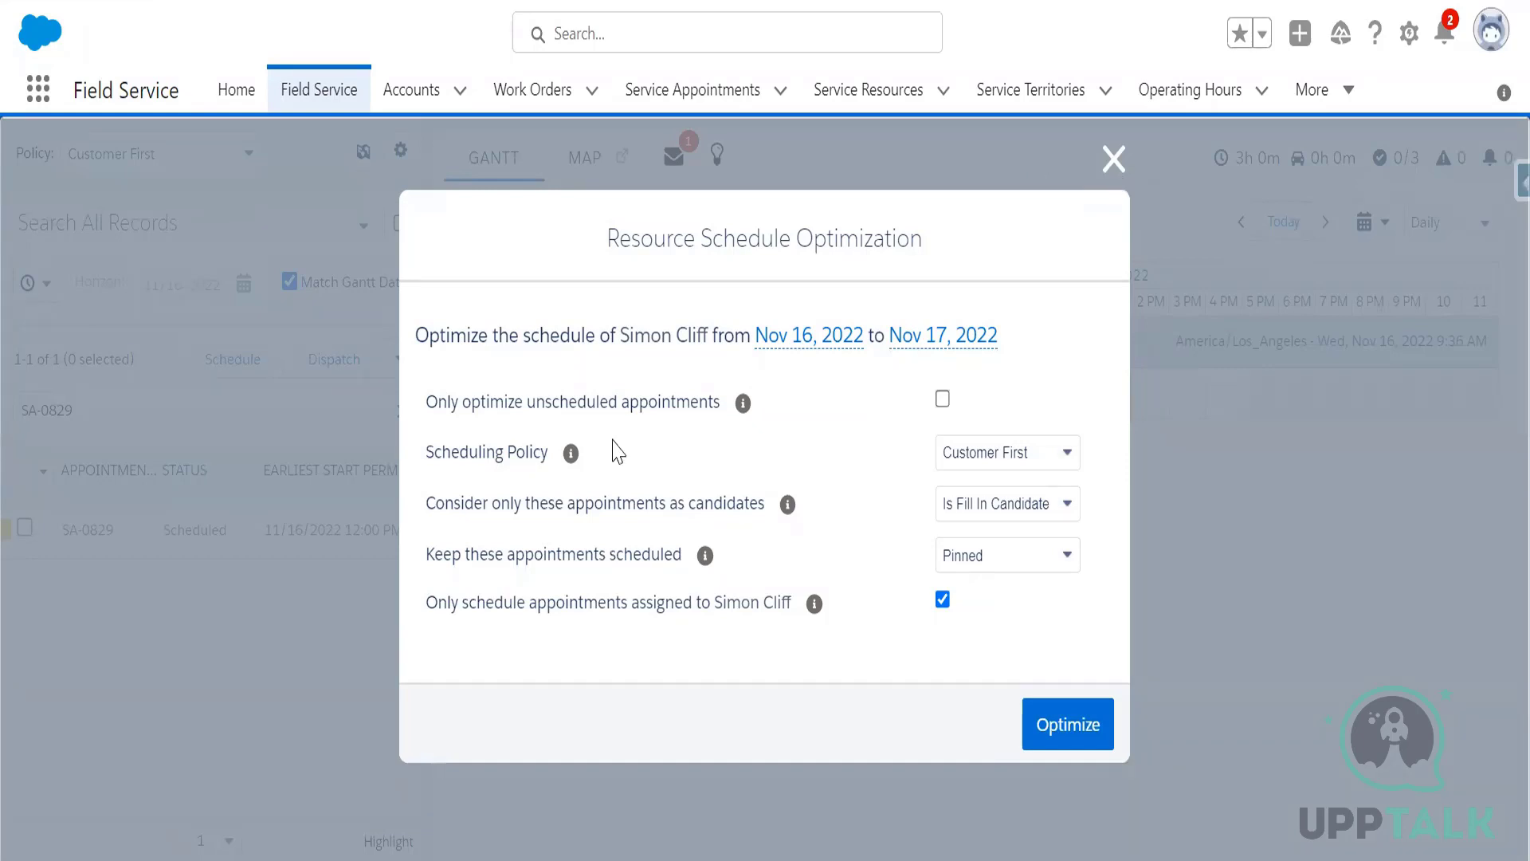
{"action": "key", "text": "Escape"}
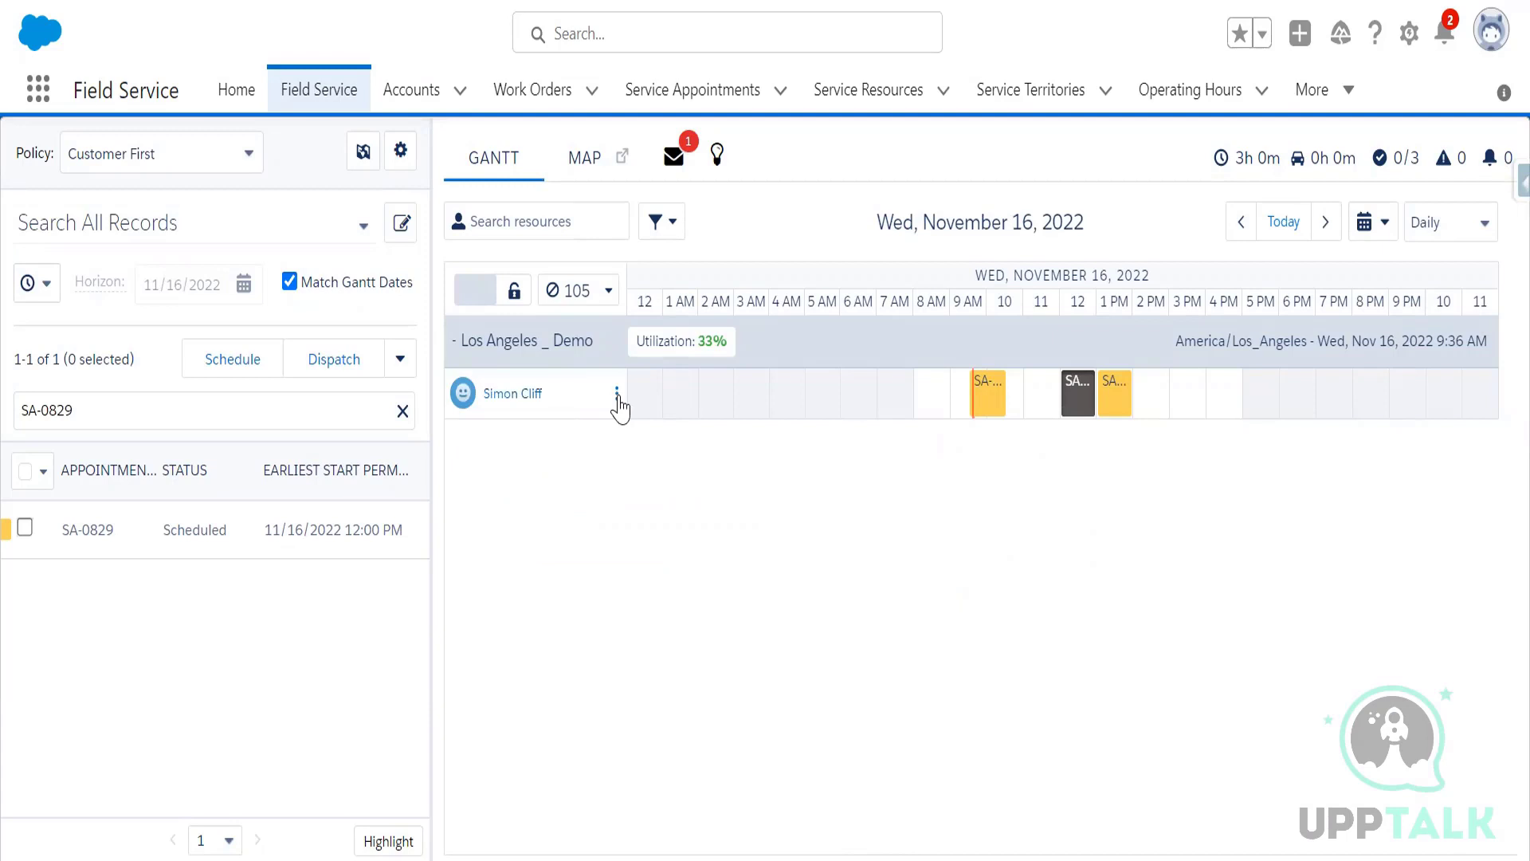
{"action": "left_click", "coordinate": [618, 394]}
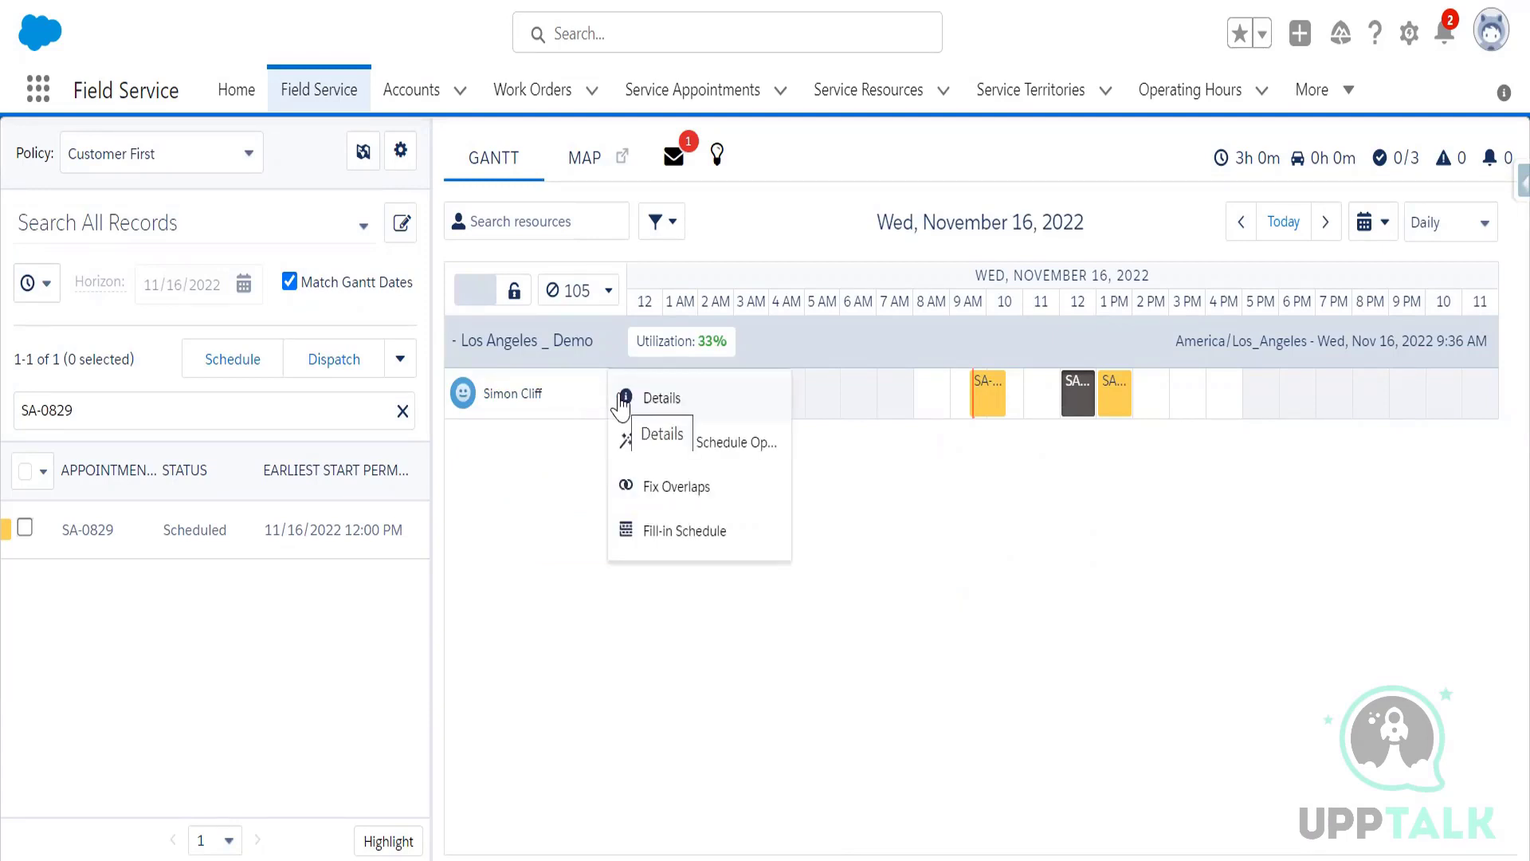
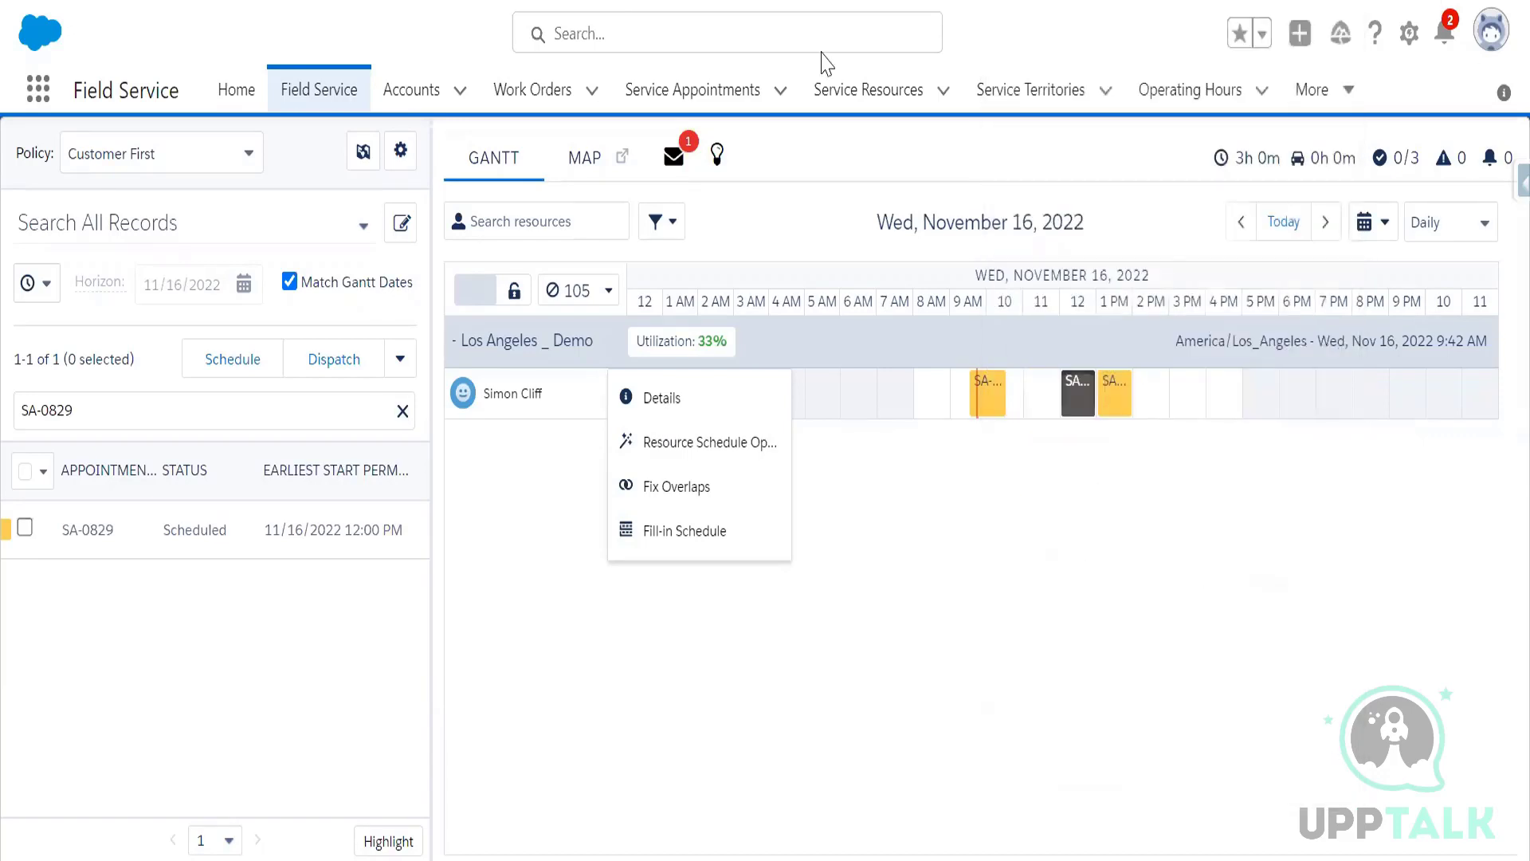
- Switch to the SA-0829 service appointment record and examine its General Information fields, including Auto Schedule
{"action": "right_click", "coordinate": [732, 92]}
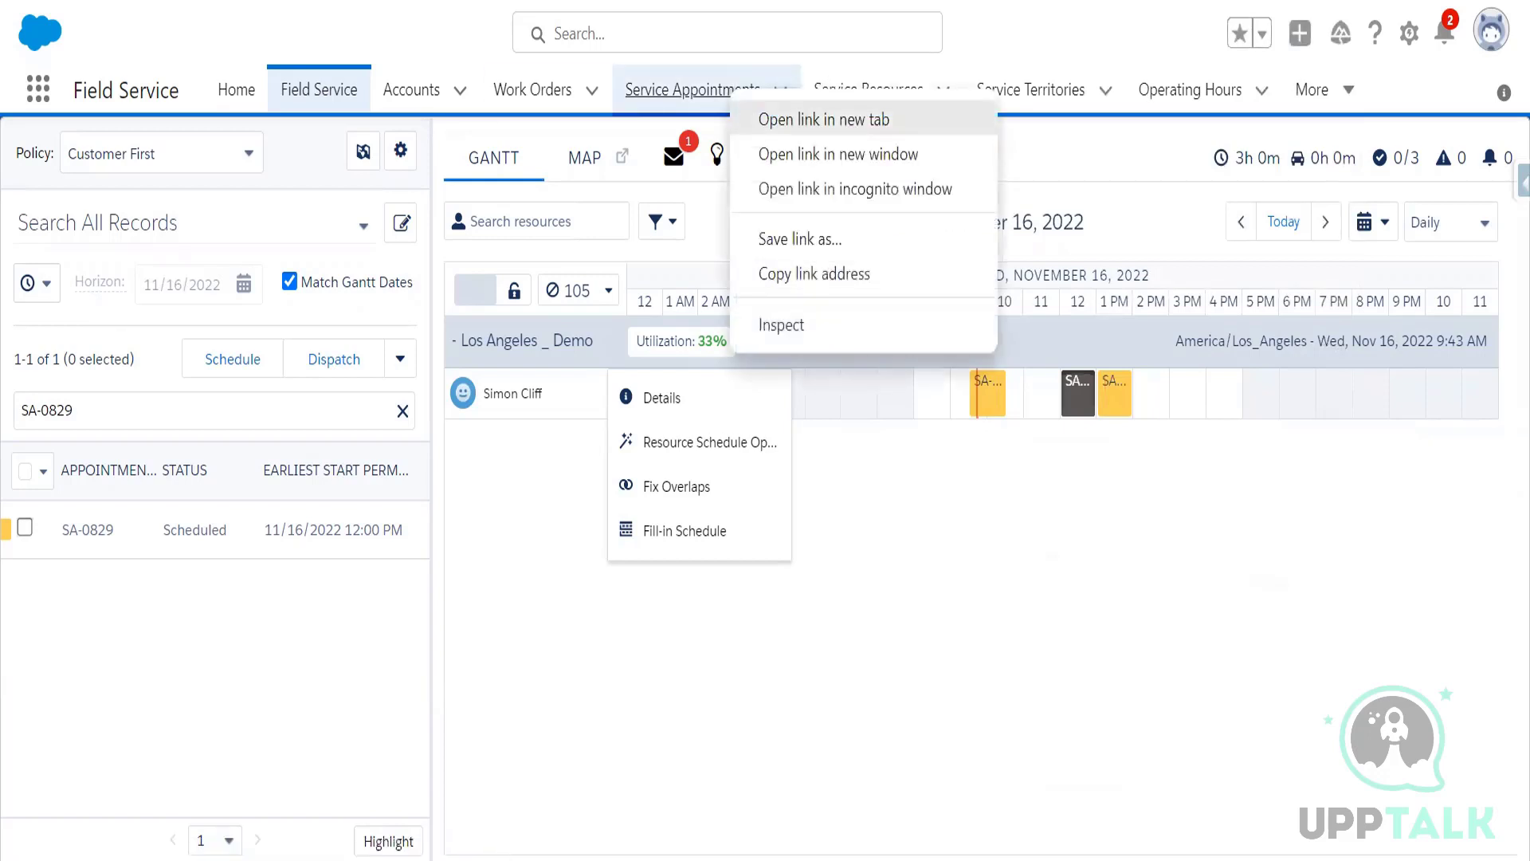
{"action": "left_click", "coordinate": [709, 249]}
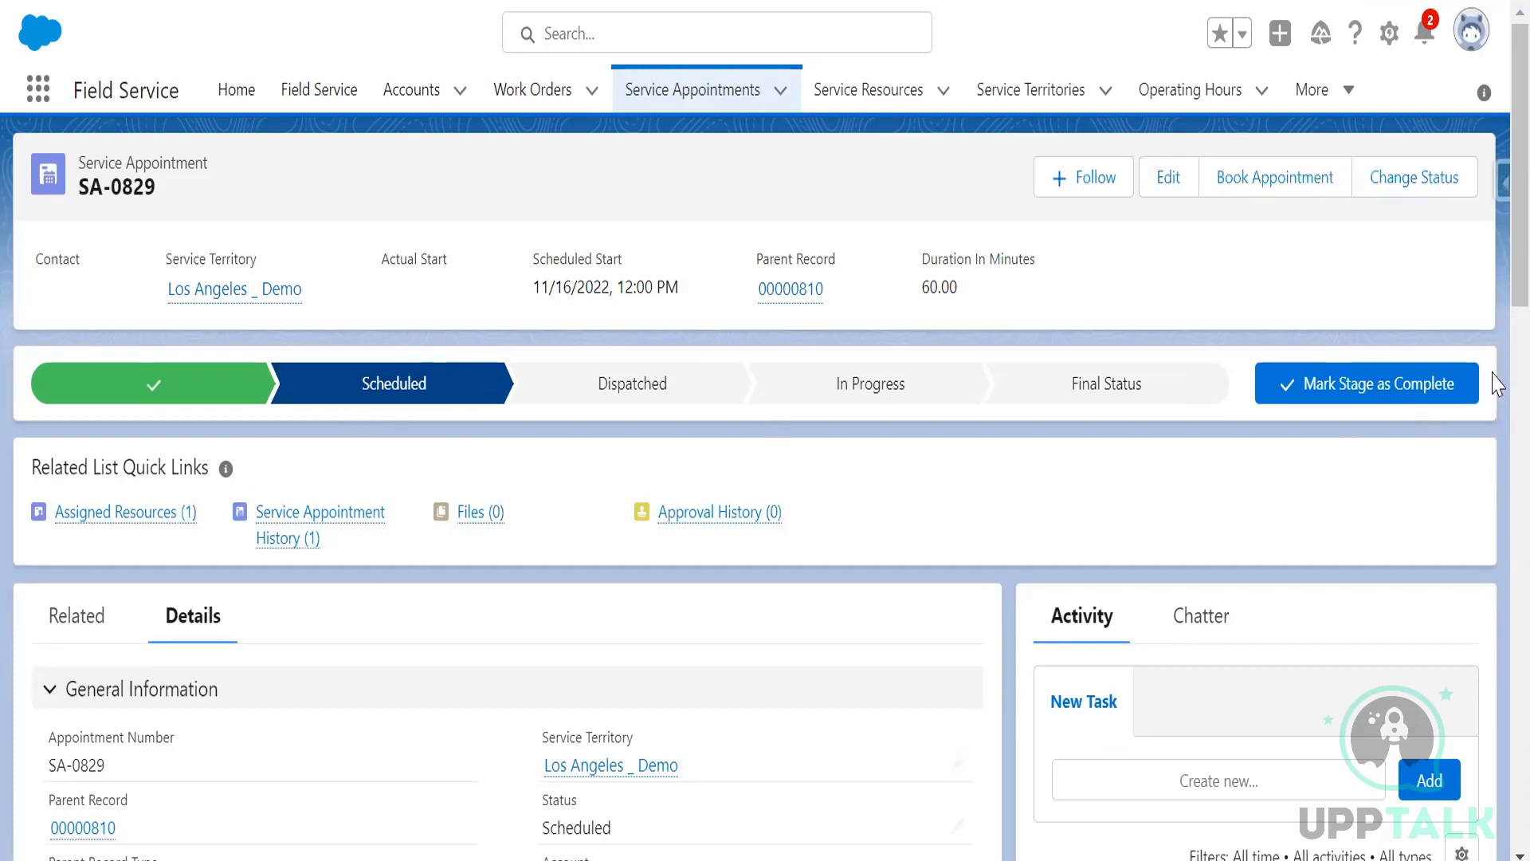
{"action": "scroll", "coordinate": [1498, 383], "scroll_direction": "down", "scroll_amount": 2}
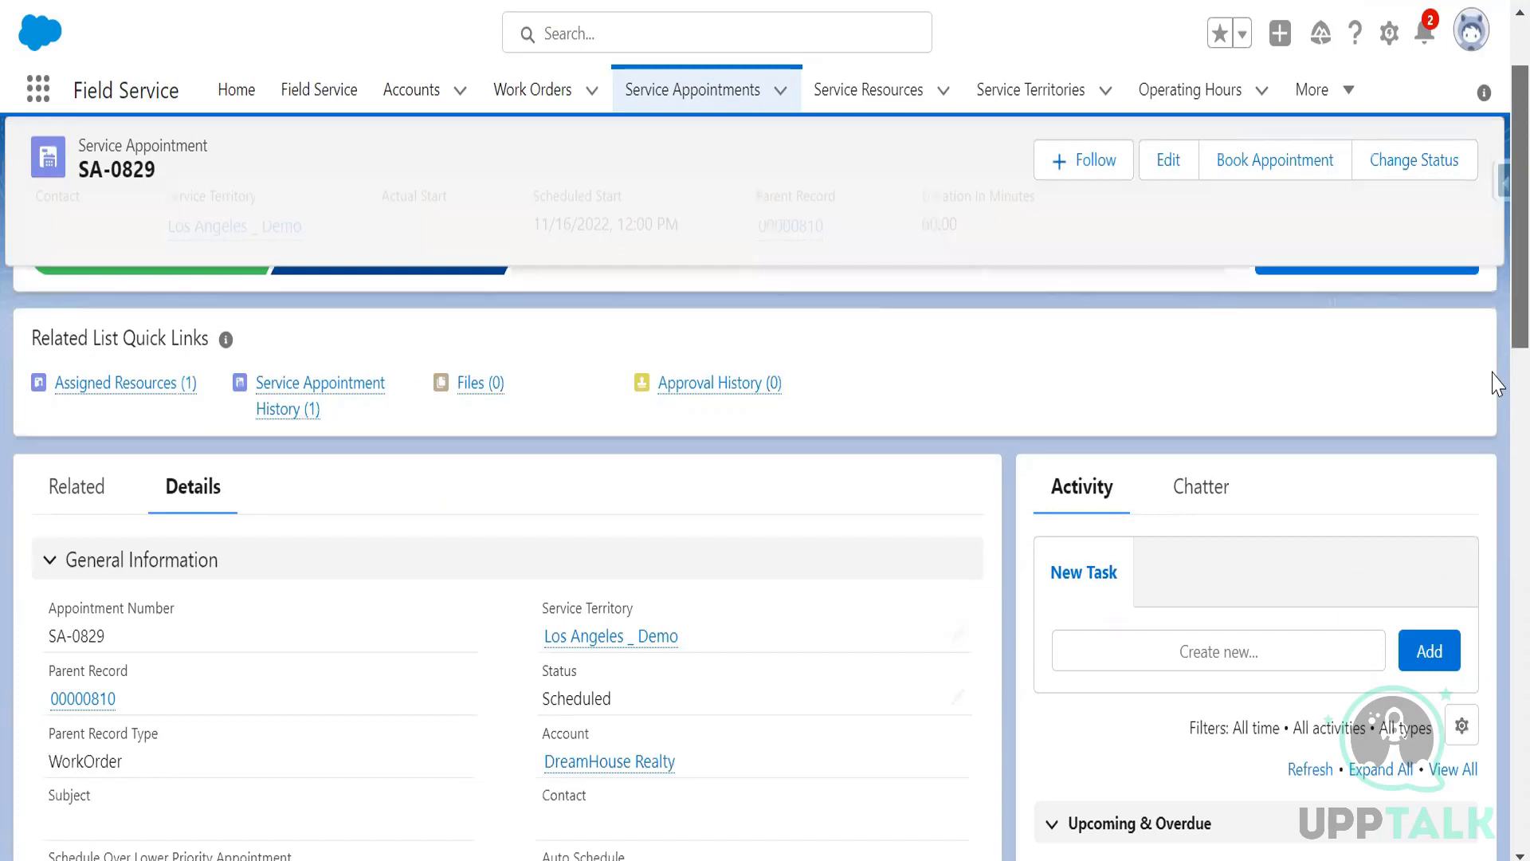
{"action": "scroll", "coordinate": [1498, 384], "scroll_direction": "down", "scroll_amount": 3}
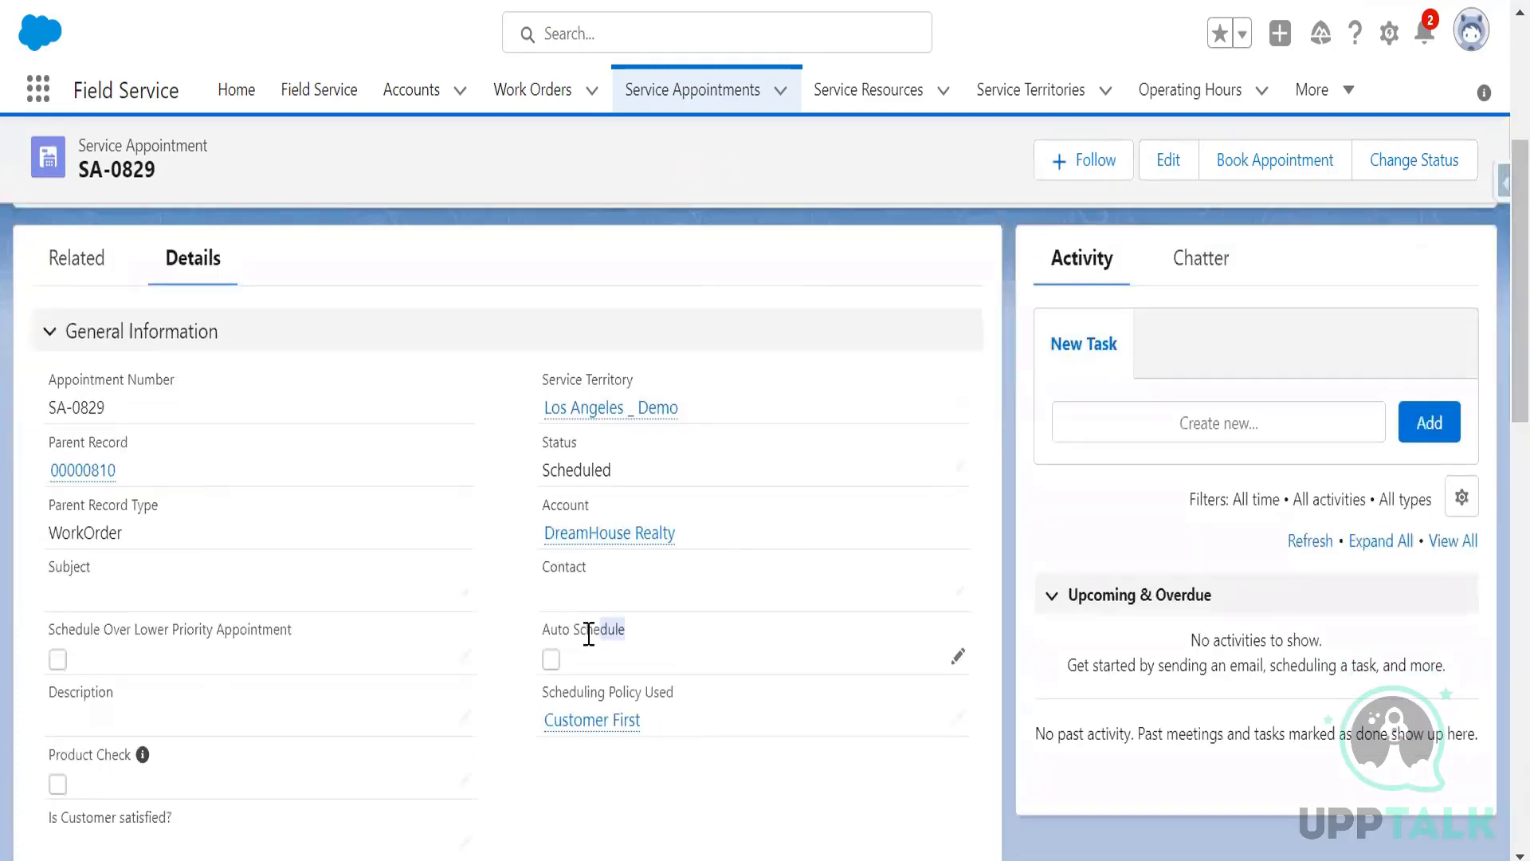
- Highlight the Auto Schedule field label on SA-0829 and review the surrounding appointment details and record summary
{"action": "left_click_drag", "start_coordinate": [589, 636], "coordinate": [527, 634]}
{"action": "scroll", "coordinate": [735, 626], "scroll_direction": "down", "scroll_amount": 3}
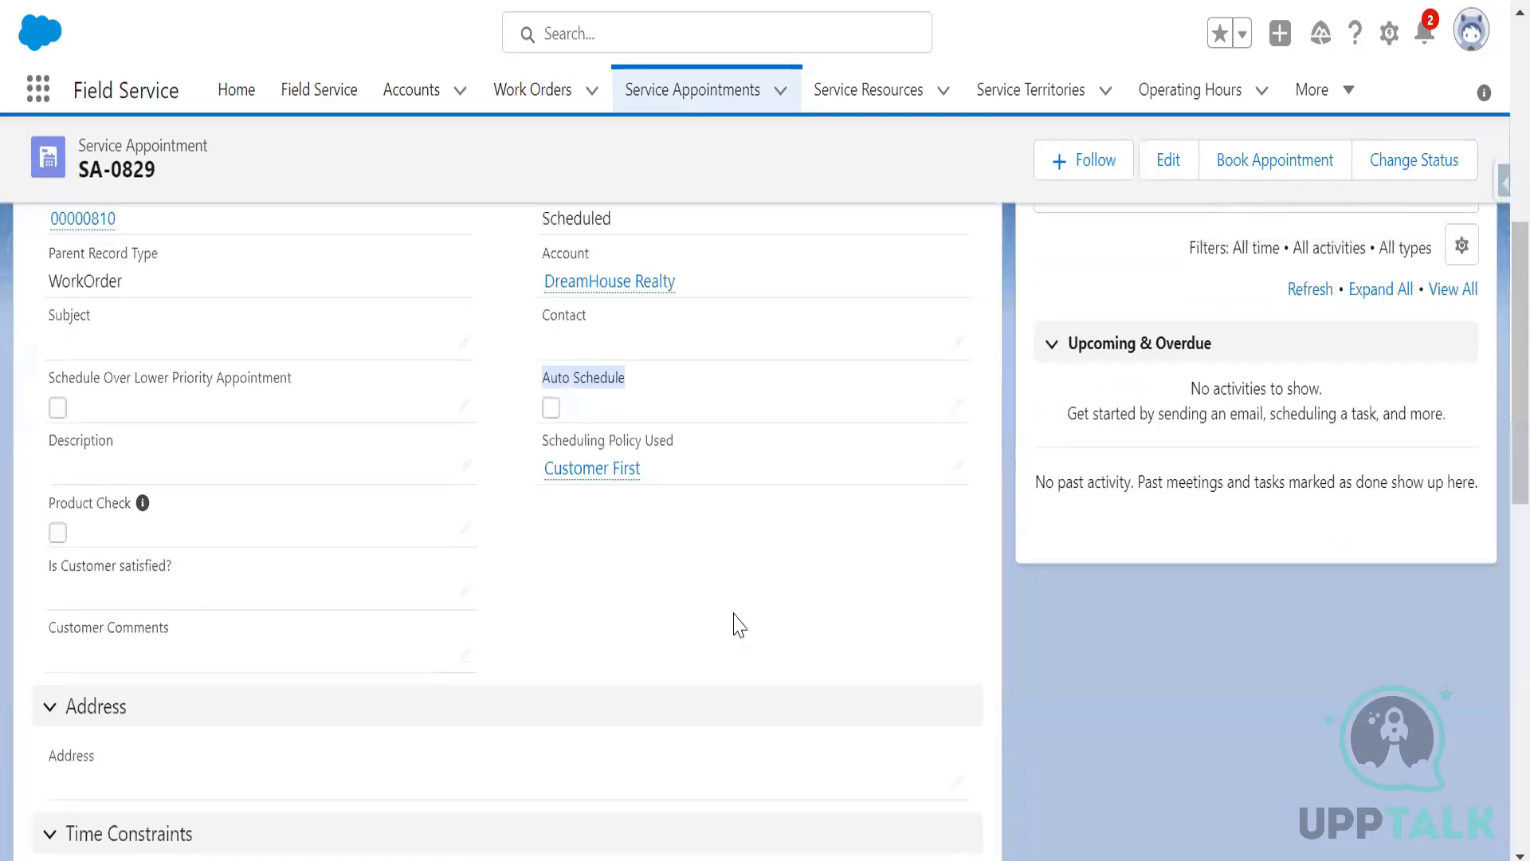
{"action": "scroll", "coordinate": [740, 626], "scroll_direction": "up", "scroll_amount": 3}
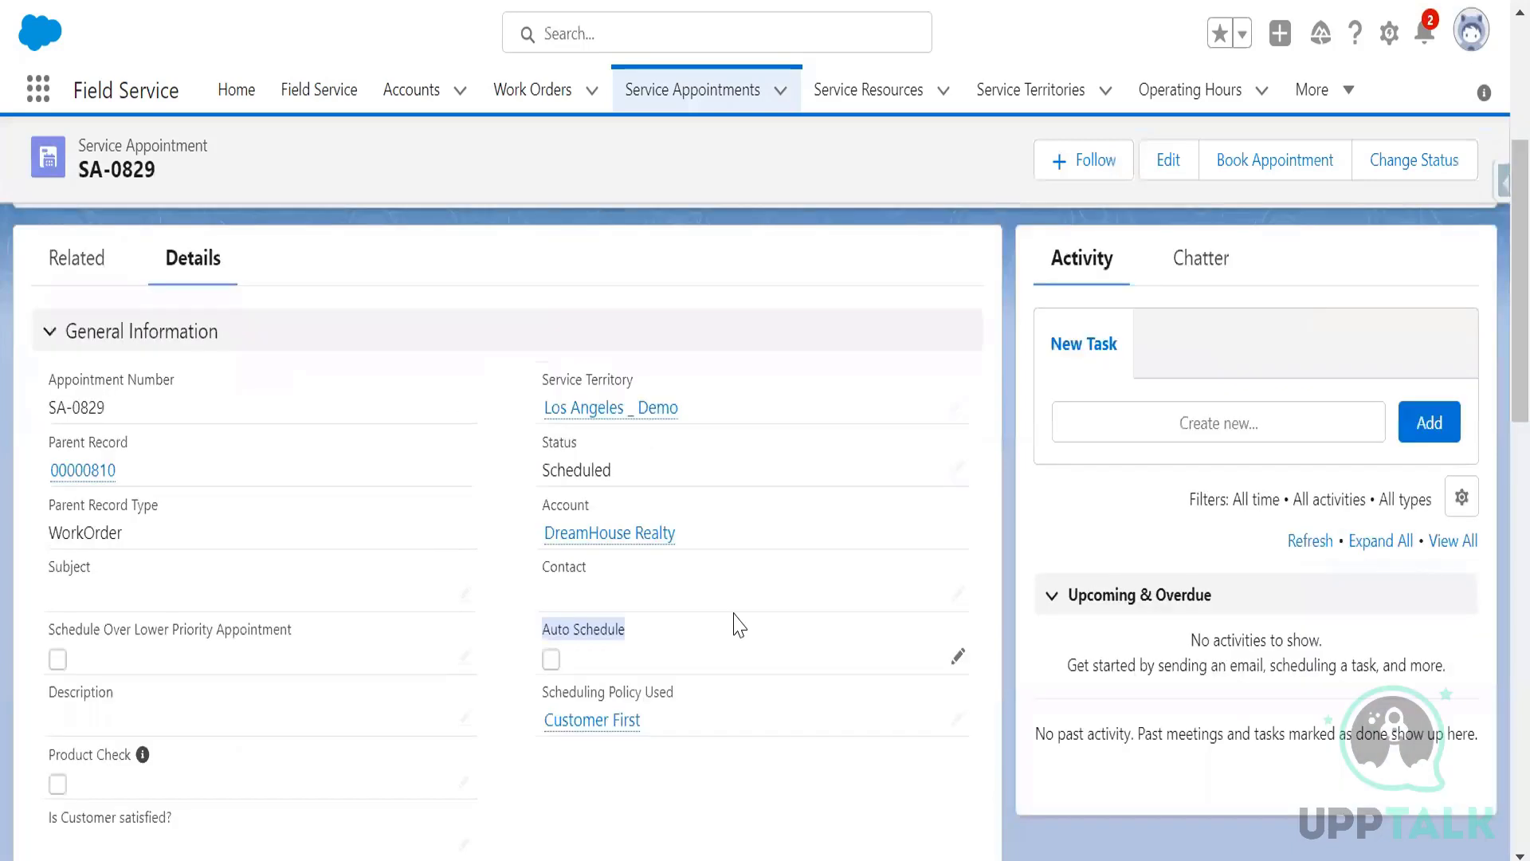
{"action": "scroll", "coordinate": [740, 626], "scroll_direction": "up", "scroll_amount": 1}
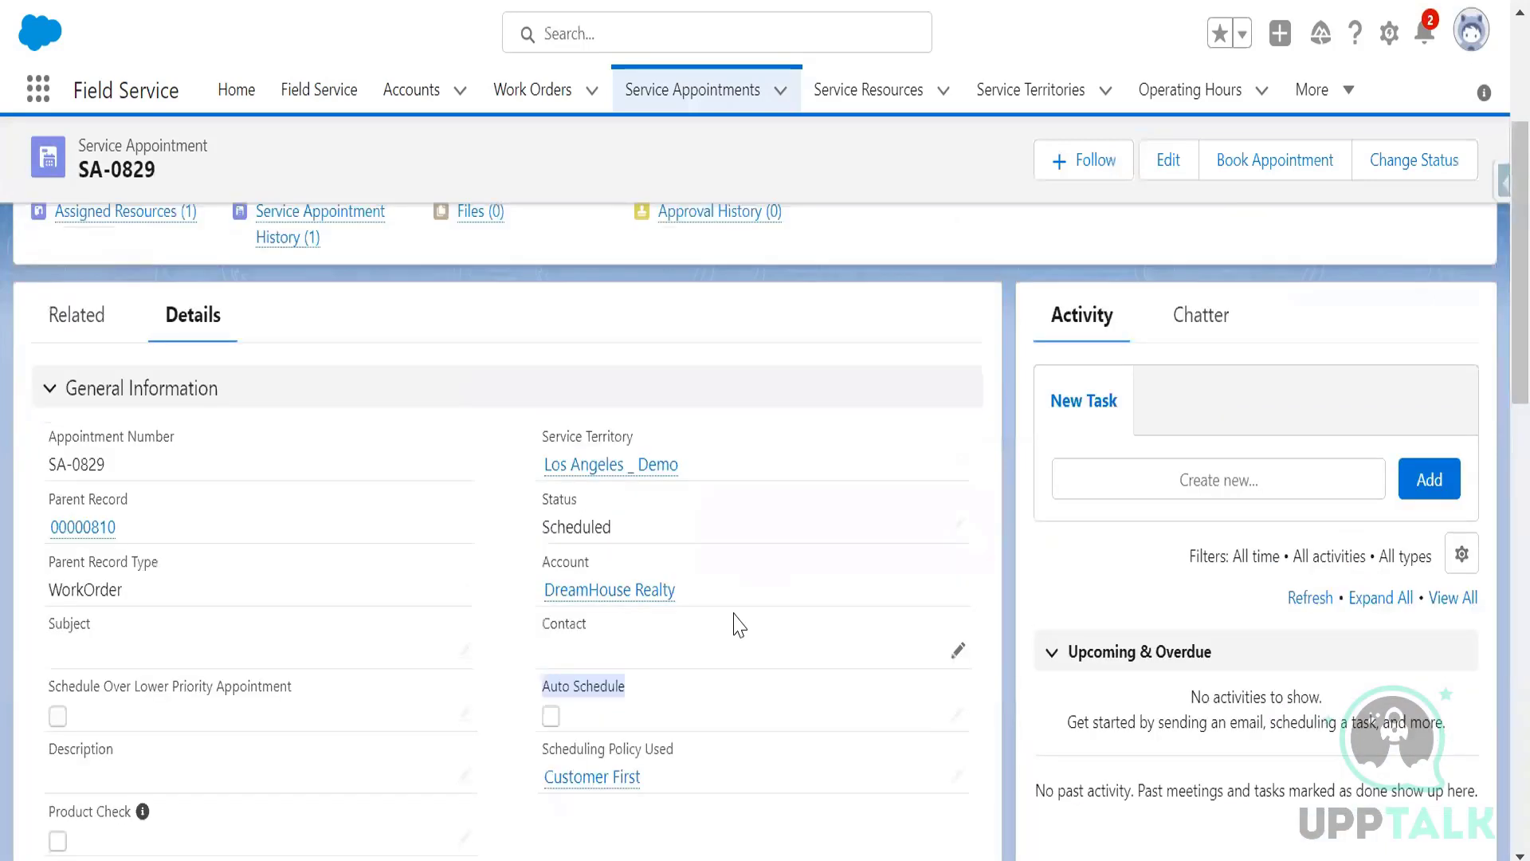
{"action": "scroll", "coordinate": [740, 626], "scroll_direction": "up", "scroll_amount": 4}
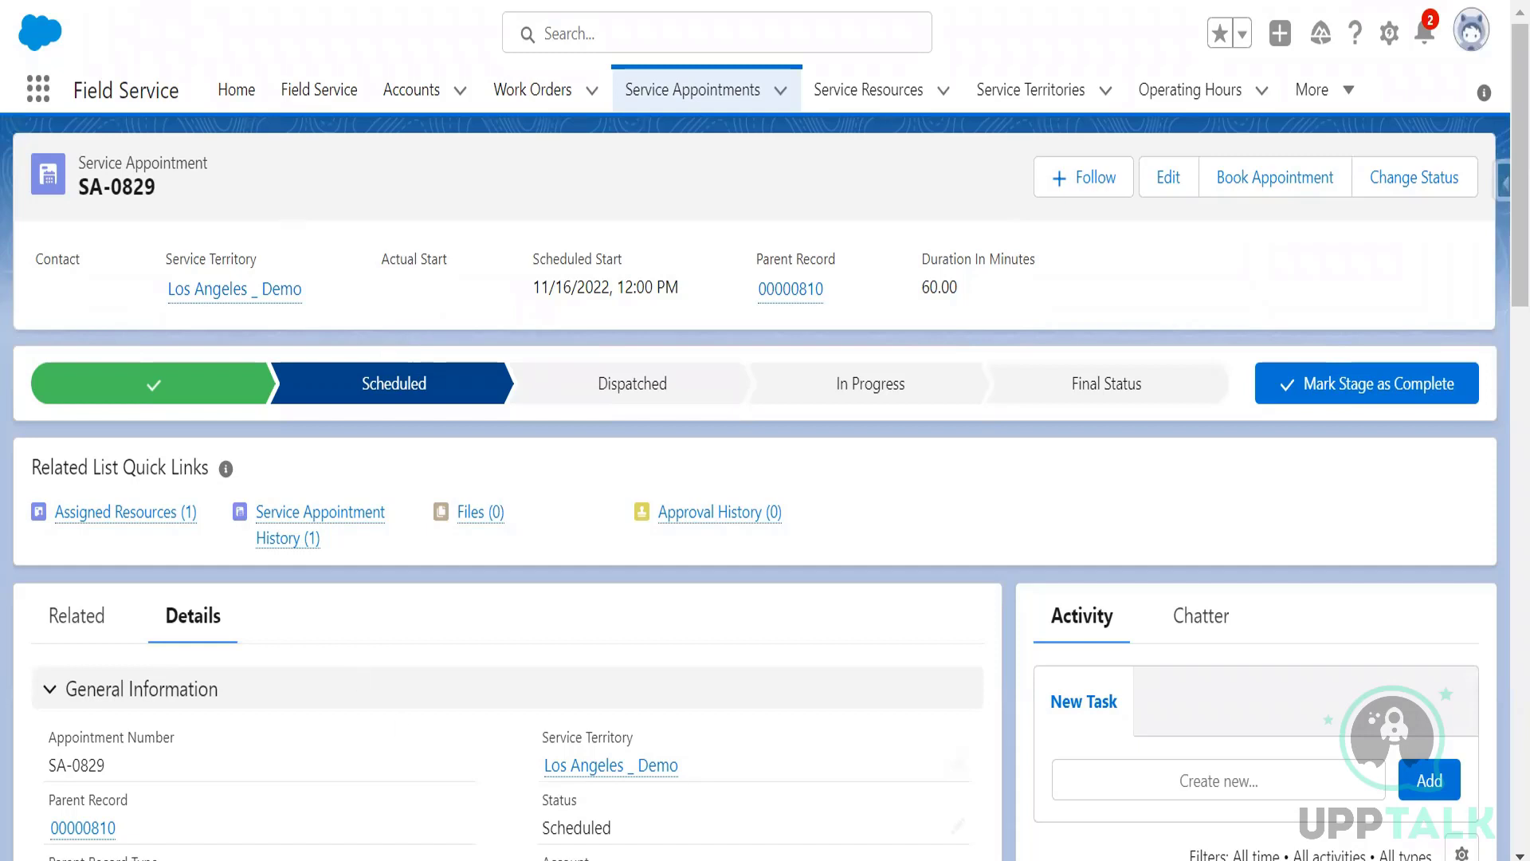
- Switch to the Notepad++ notes and add the heading "Custom Action:" below the RSO line
{"action": "key", "text": "alt+Tab"}
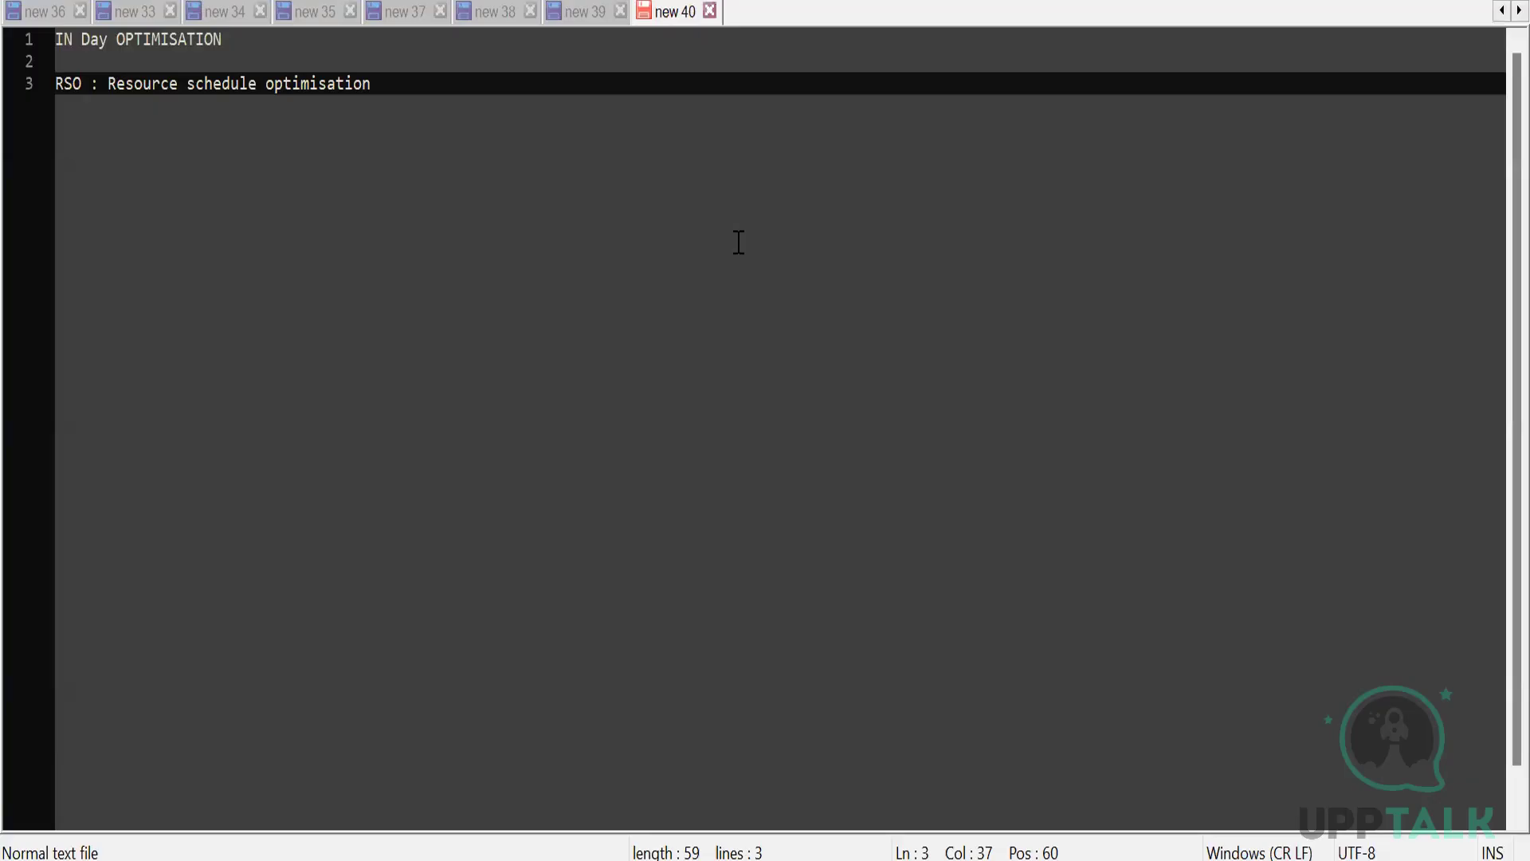
{"action": "key", "text": "Return"}
{"action": "key", "text": "Return"}
{"action": "type", "text": "Cu"}
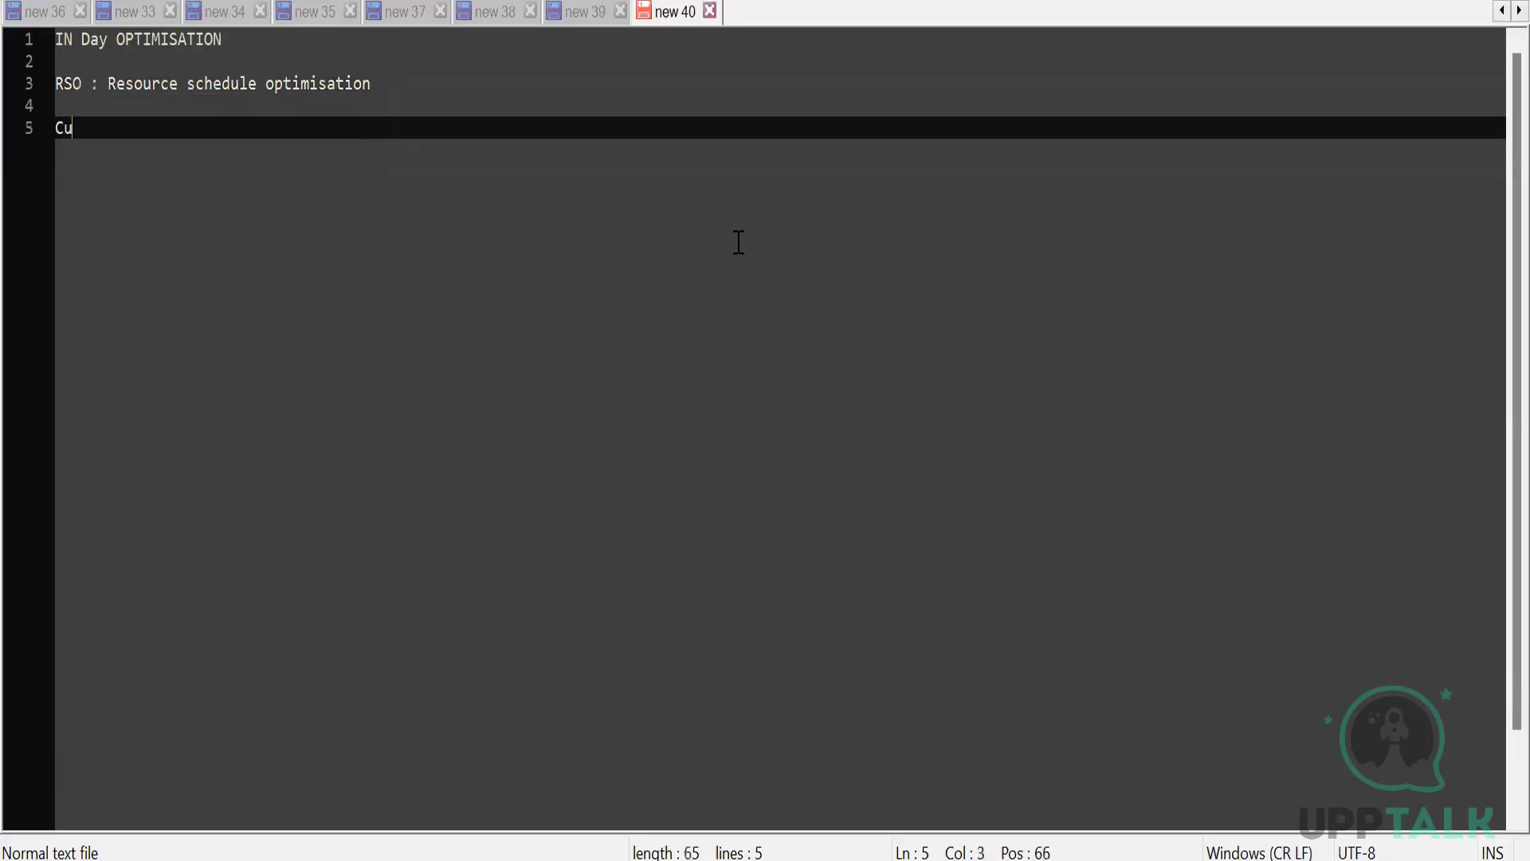
{"action": "type", "text": "stom Acti"}
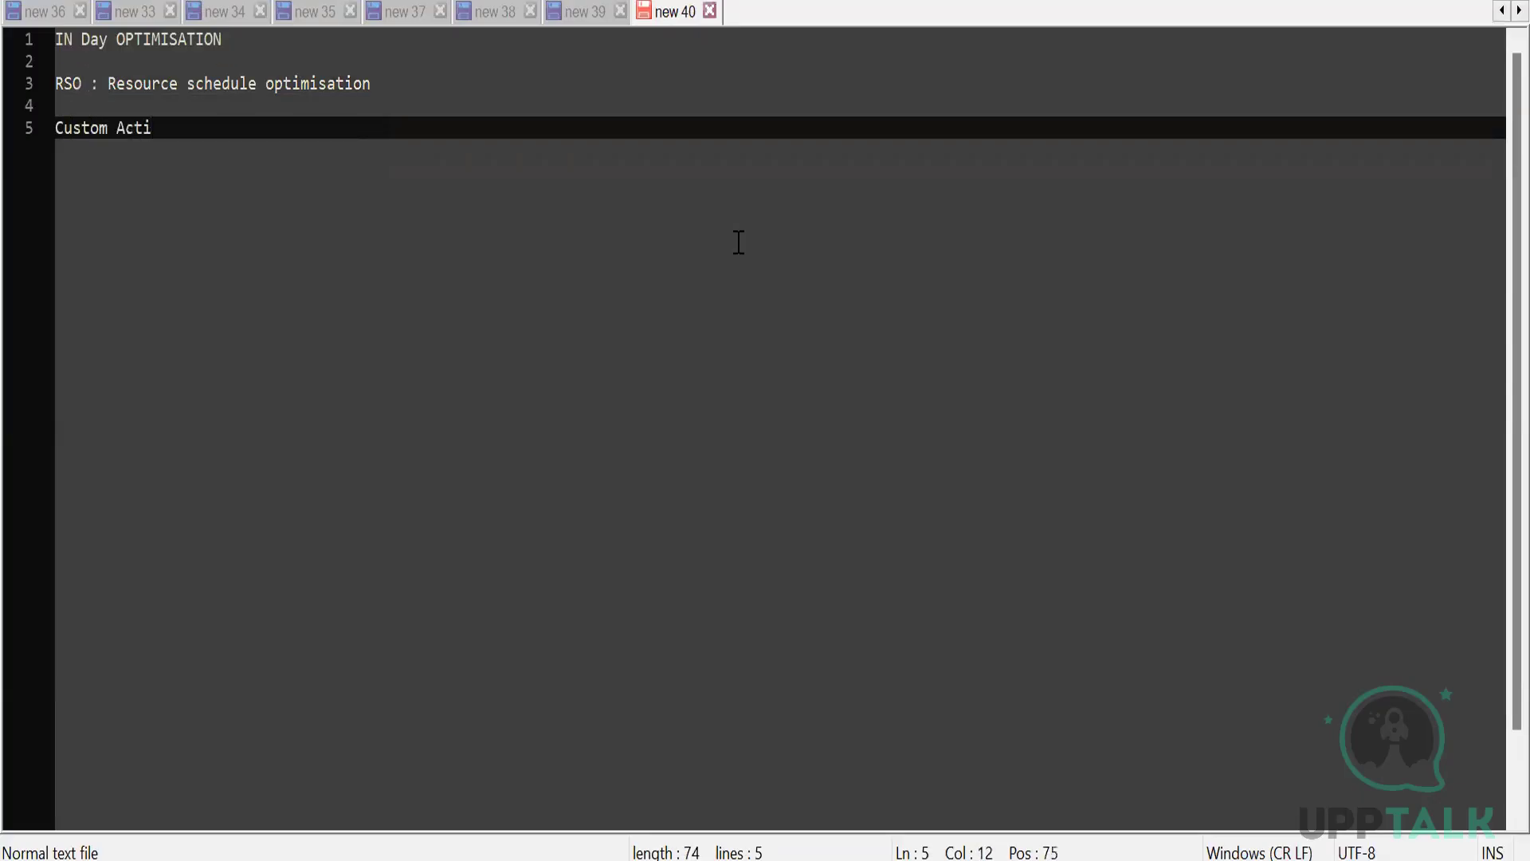
{"action": "type", "text": "on:"}
{"action": "key", "text": "Return"}
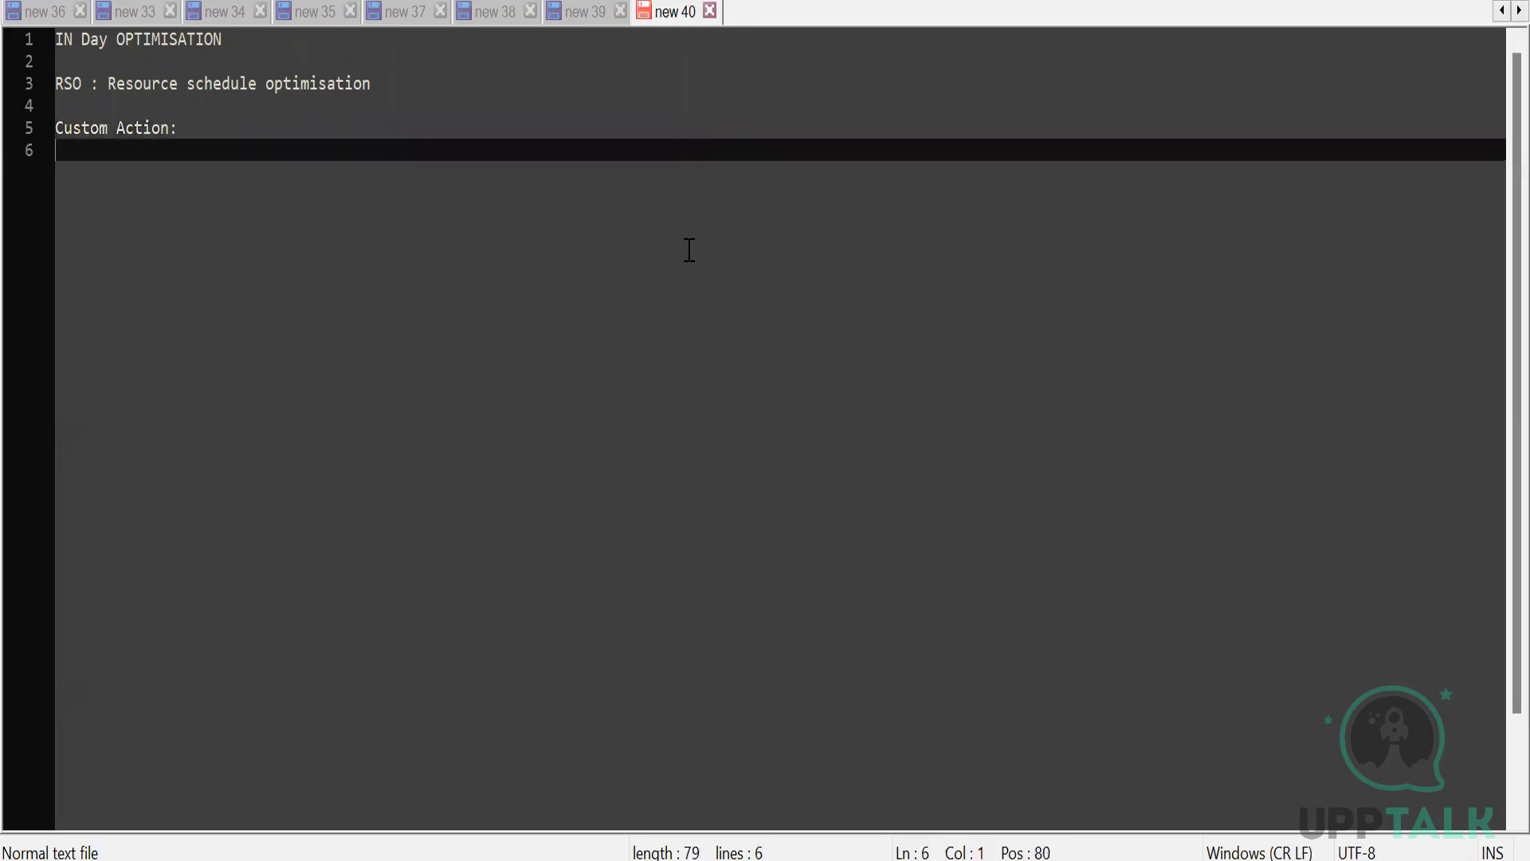
- List "1. Write an Apex class" and "2. Assign the permissions to the class" under the Custom Action heading
{"action": "key", "text": "Return"}
{"action": "type", "text": "1"}
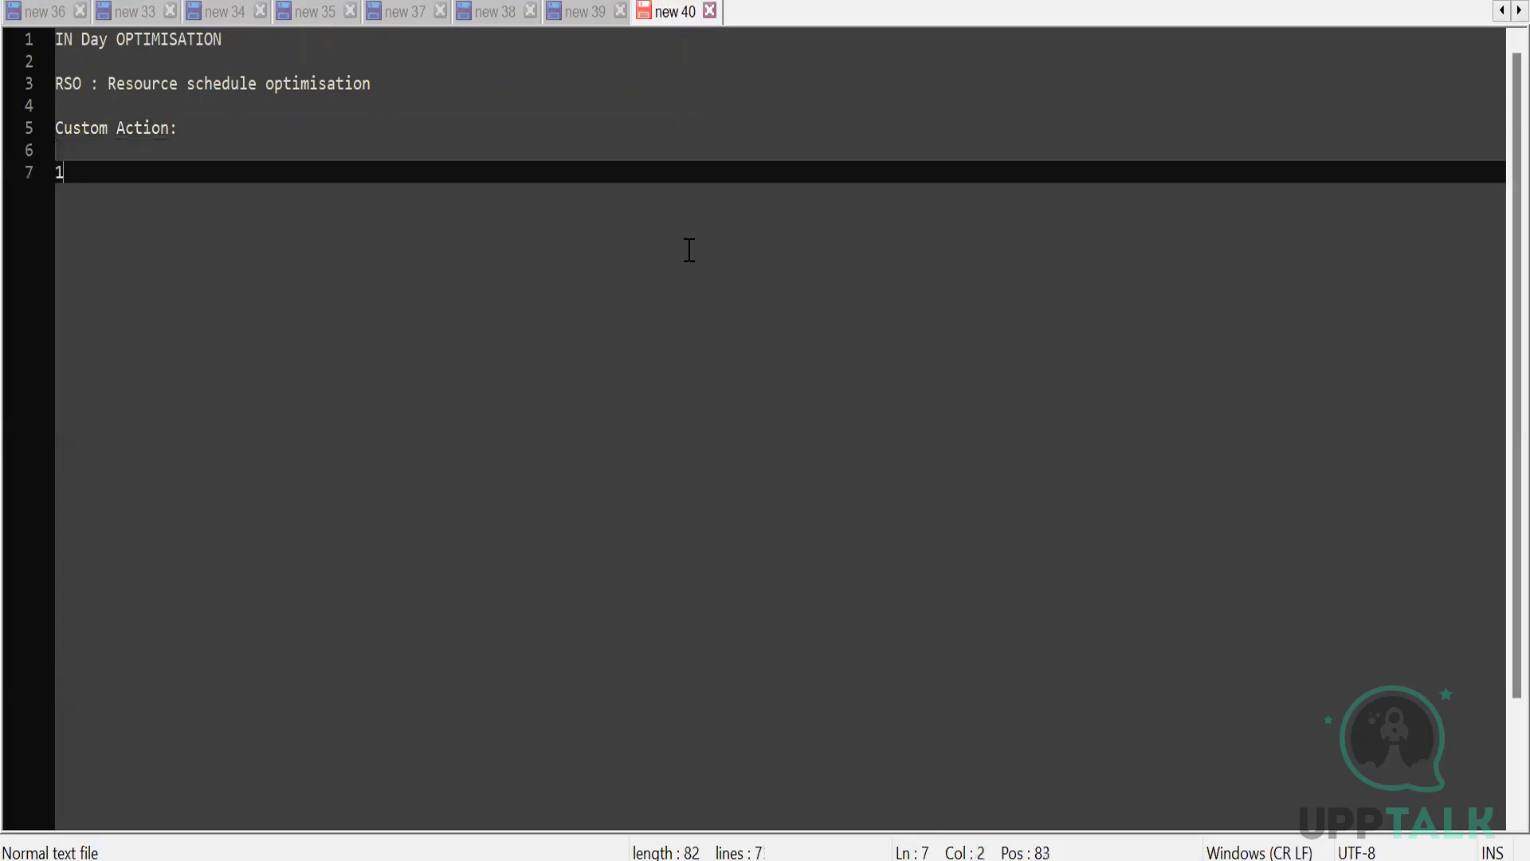
{"action": "type", "text": ". Write an Apex class"}
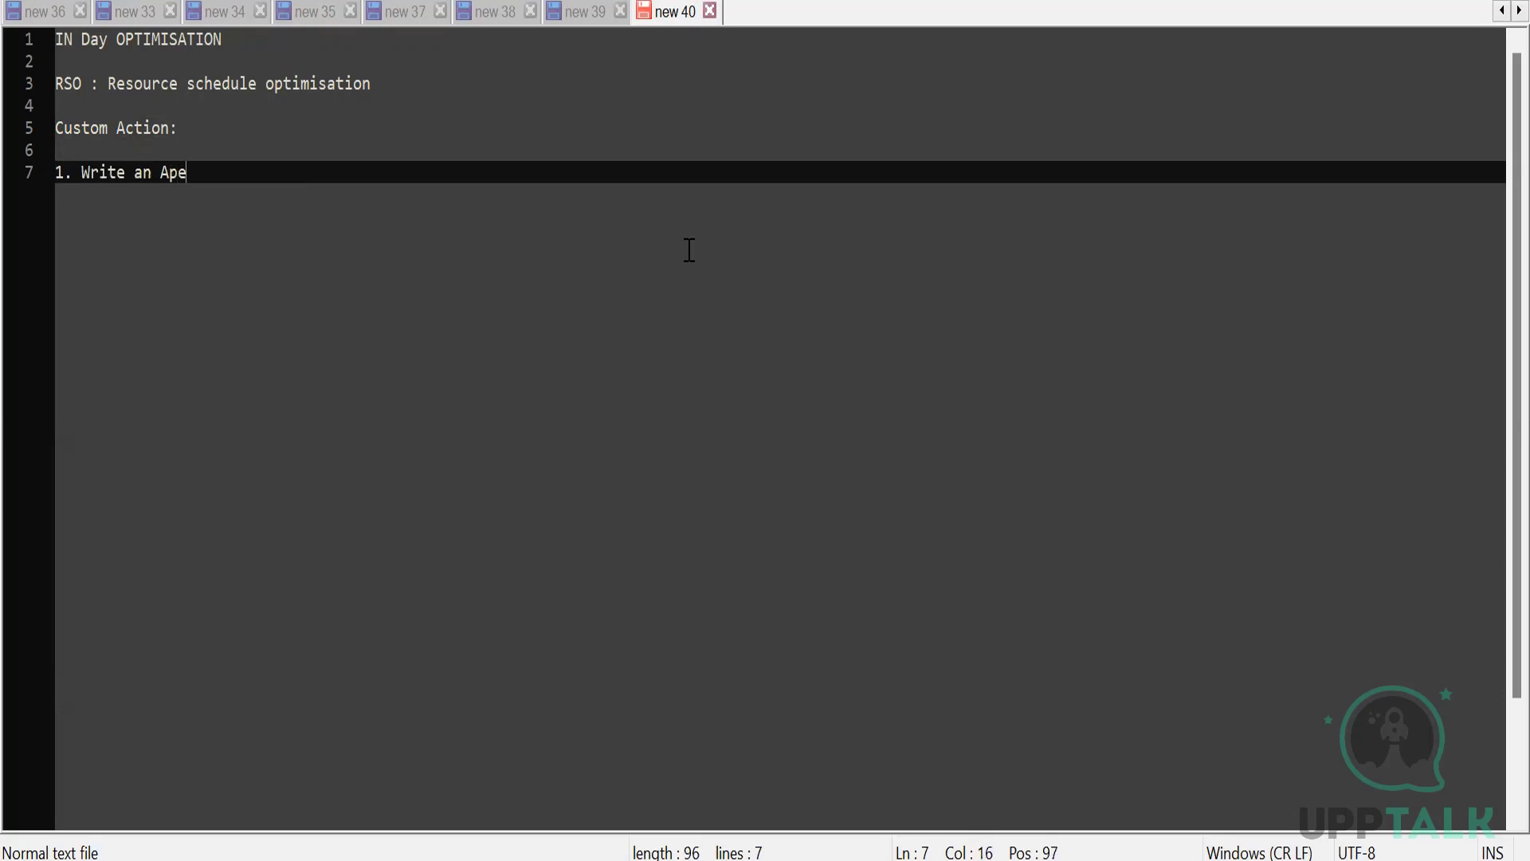
{"action": "key", "text": "Return"}
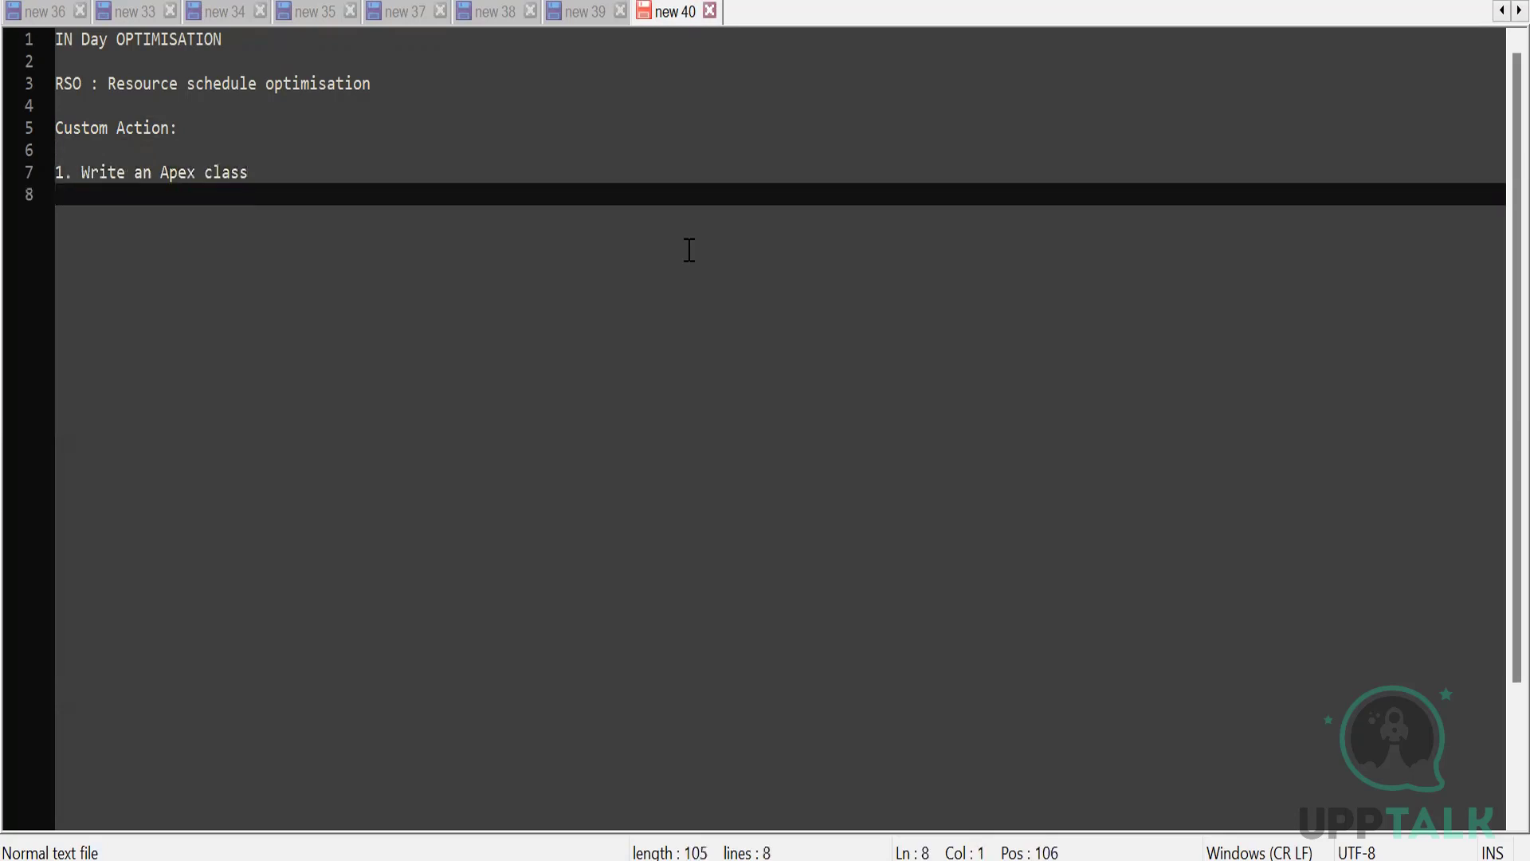
{"action": "type", "text": "2. Assign the pe"}
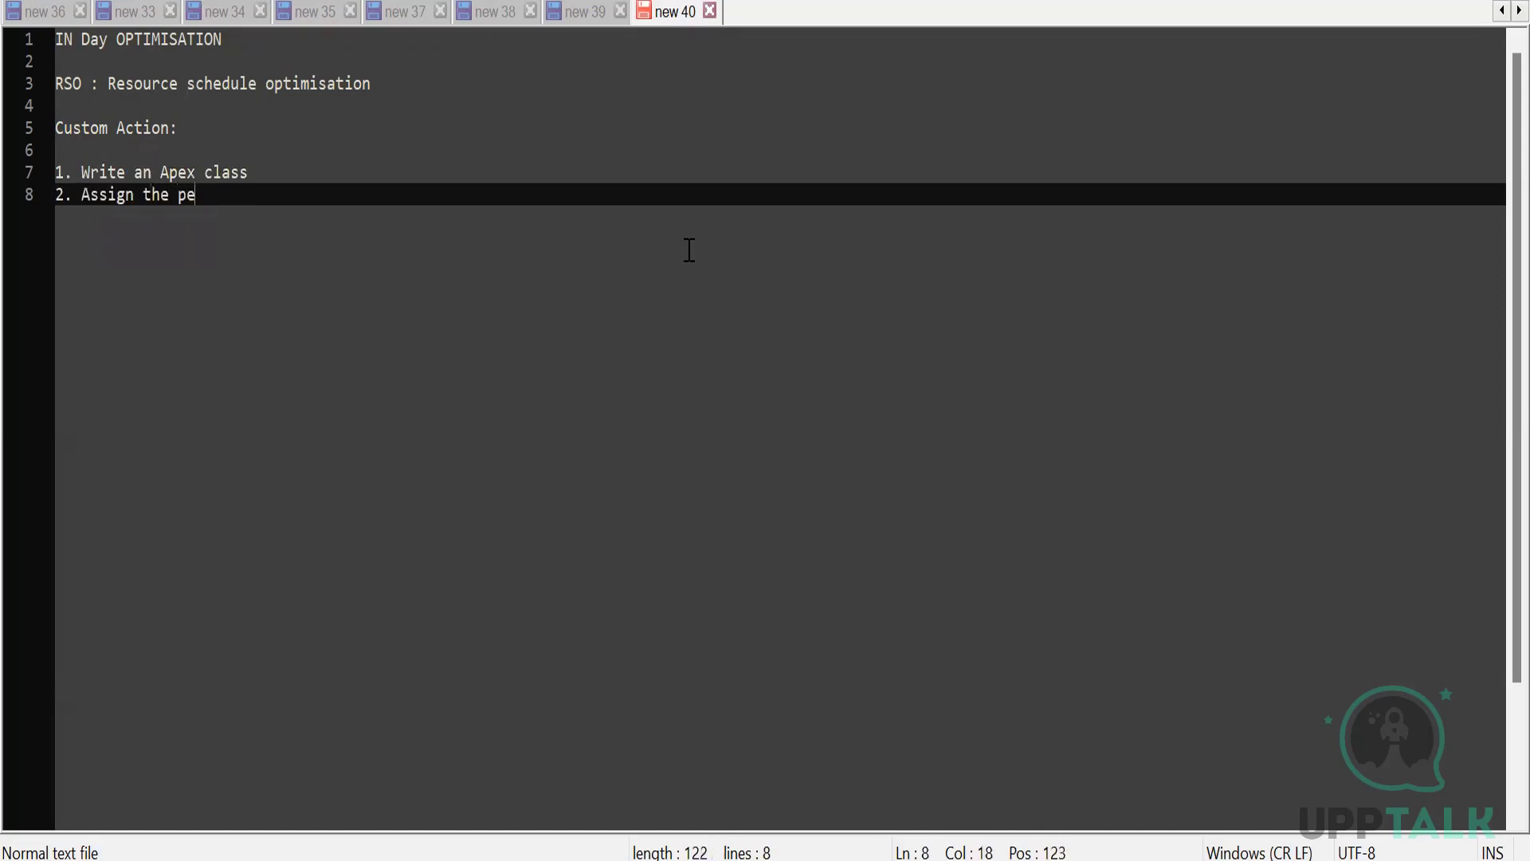
{"action": "type", "text": "rmissions"}
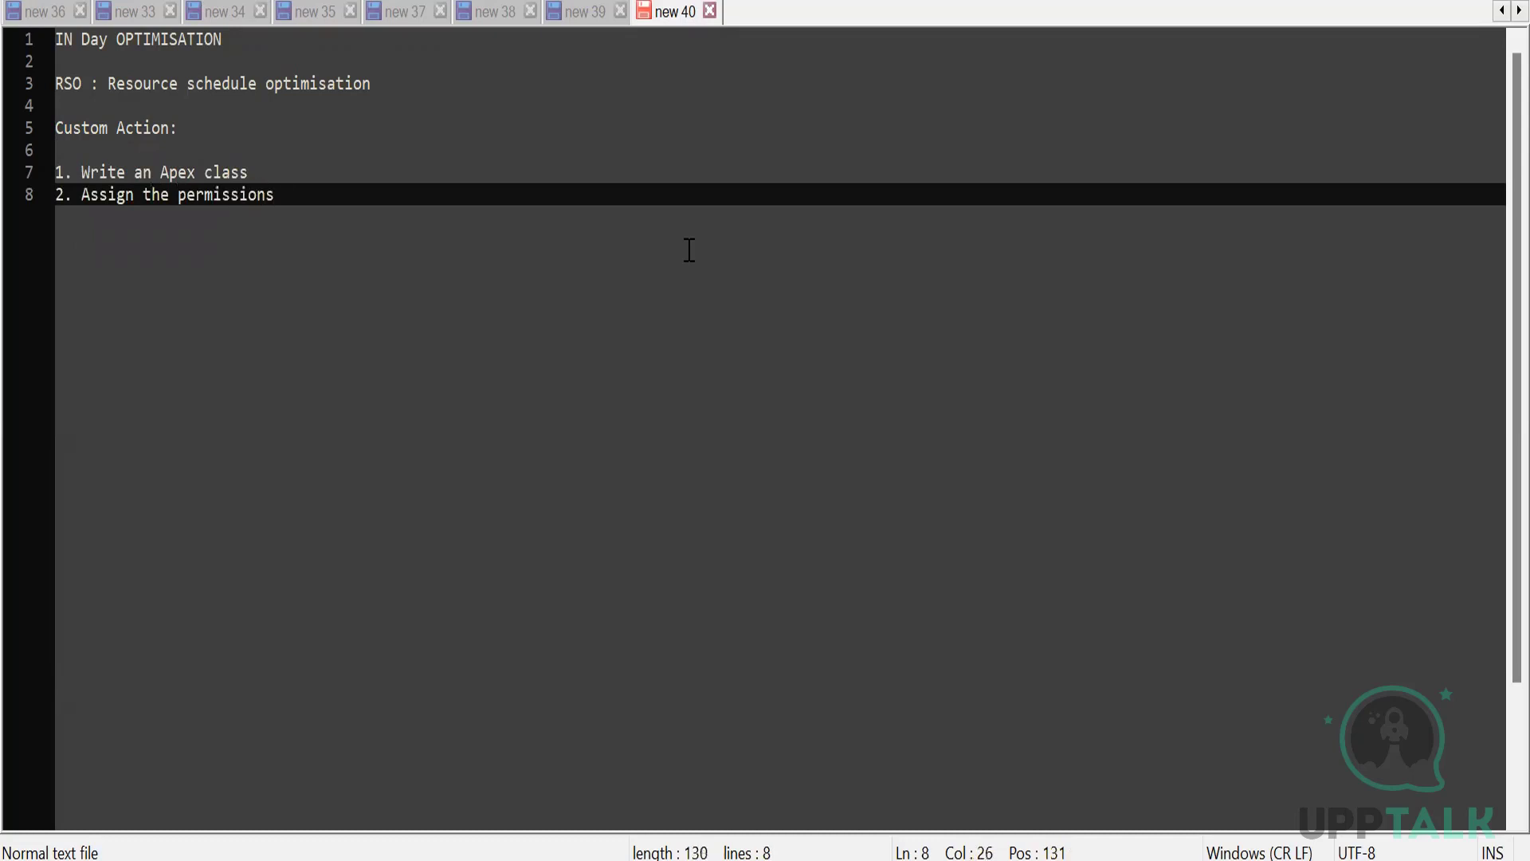
{"action": "type", "text": " to the cl"}
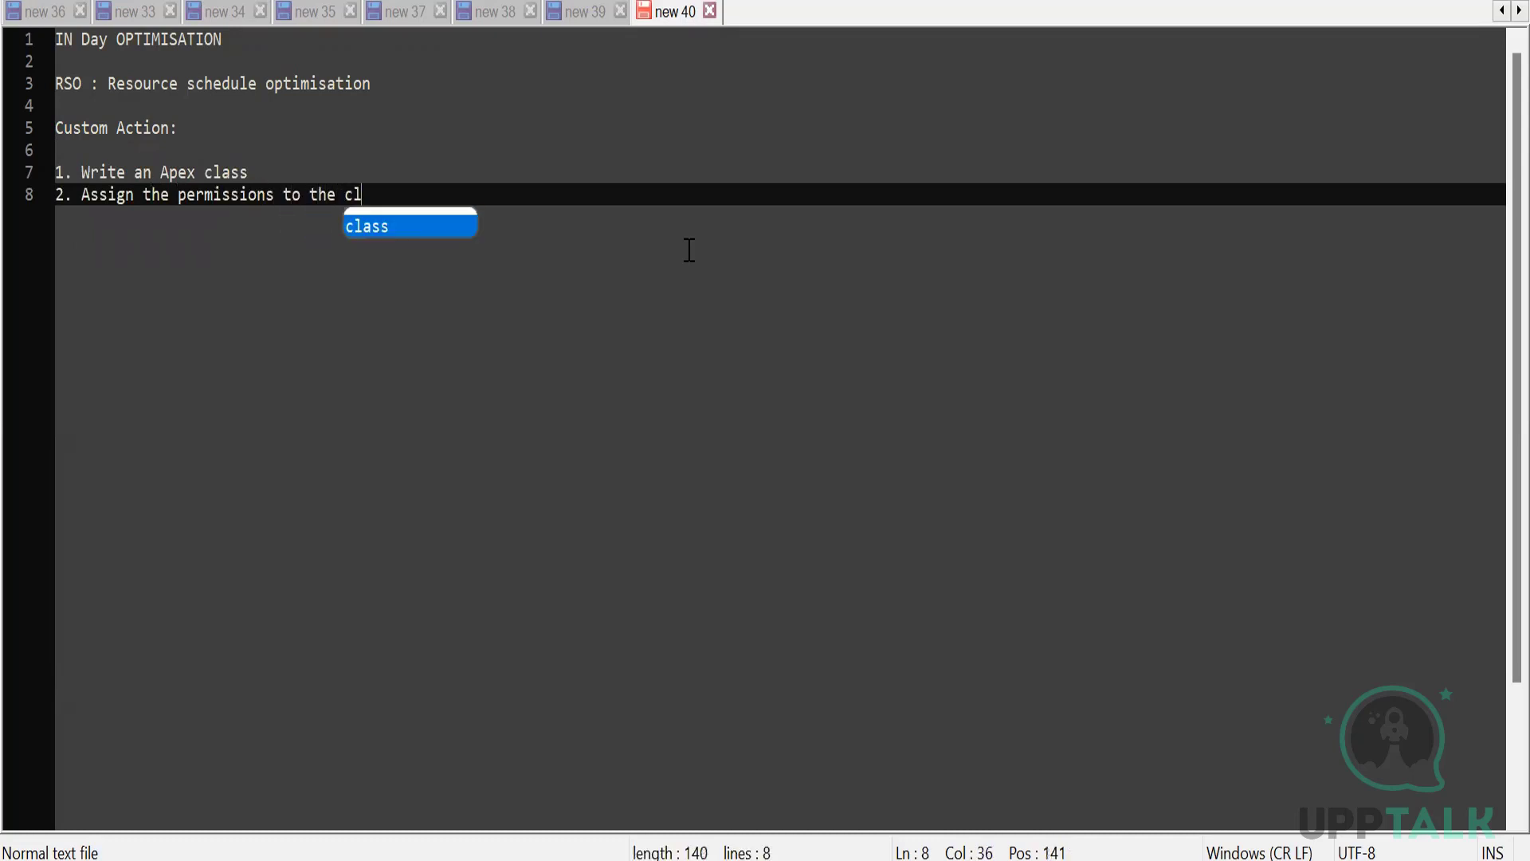
{"action": "type", "text": "ass"}
{"action": "key", "text": "Escape"}
{"action": "key", "text": "Return"}
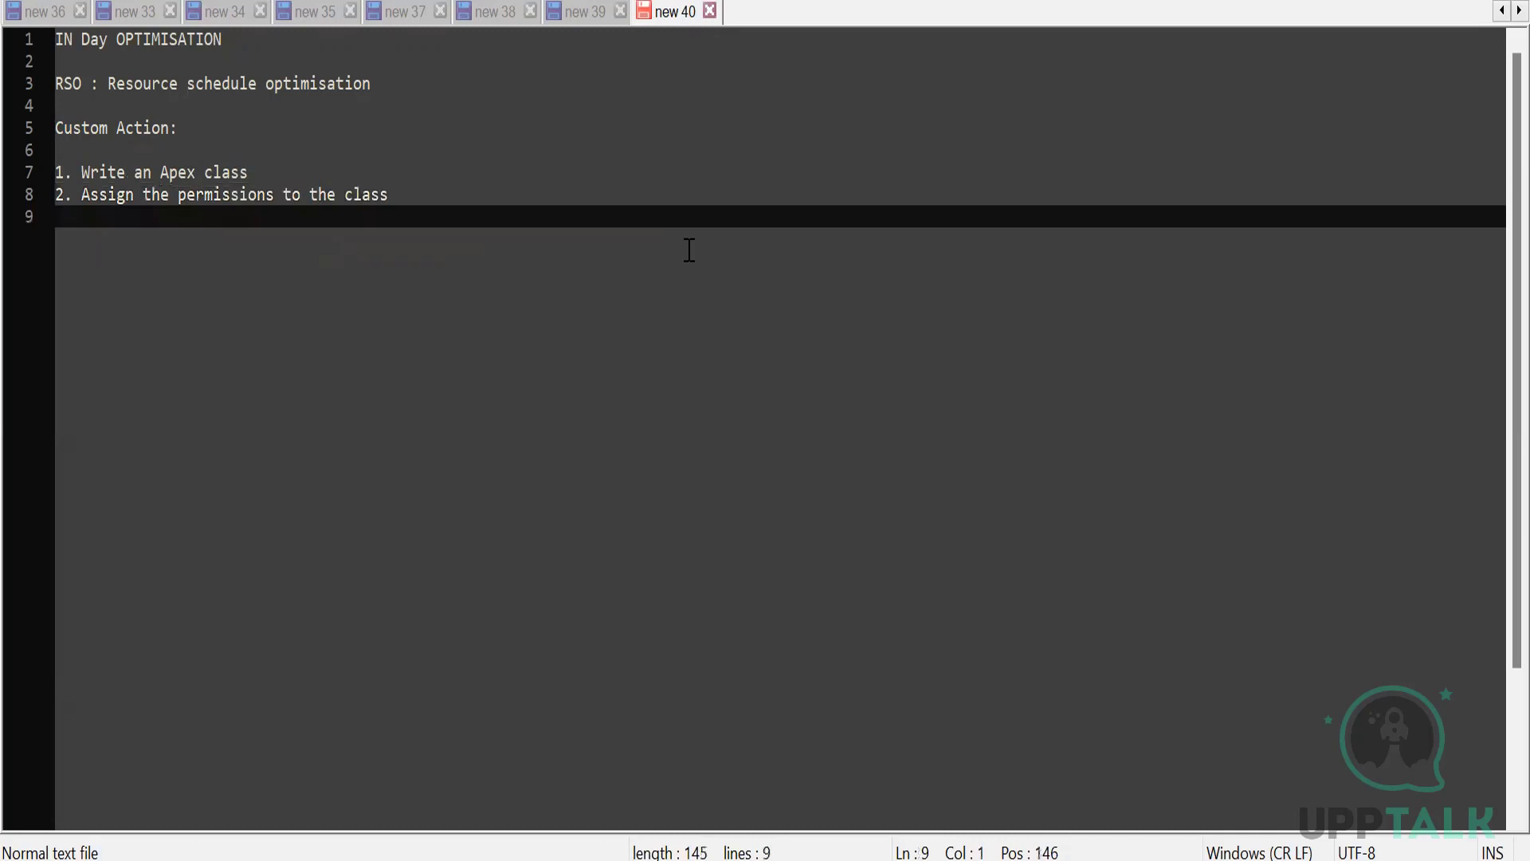
- Add the third list item "3. Add that custom action to the dispatcher console" to the notes
{"action": "type", "text": "3. Add that custom acti"}
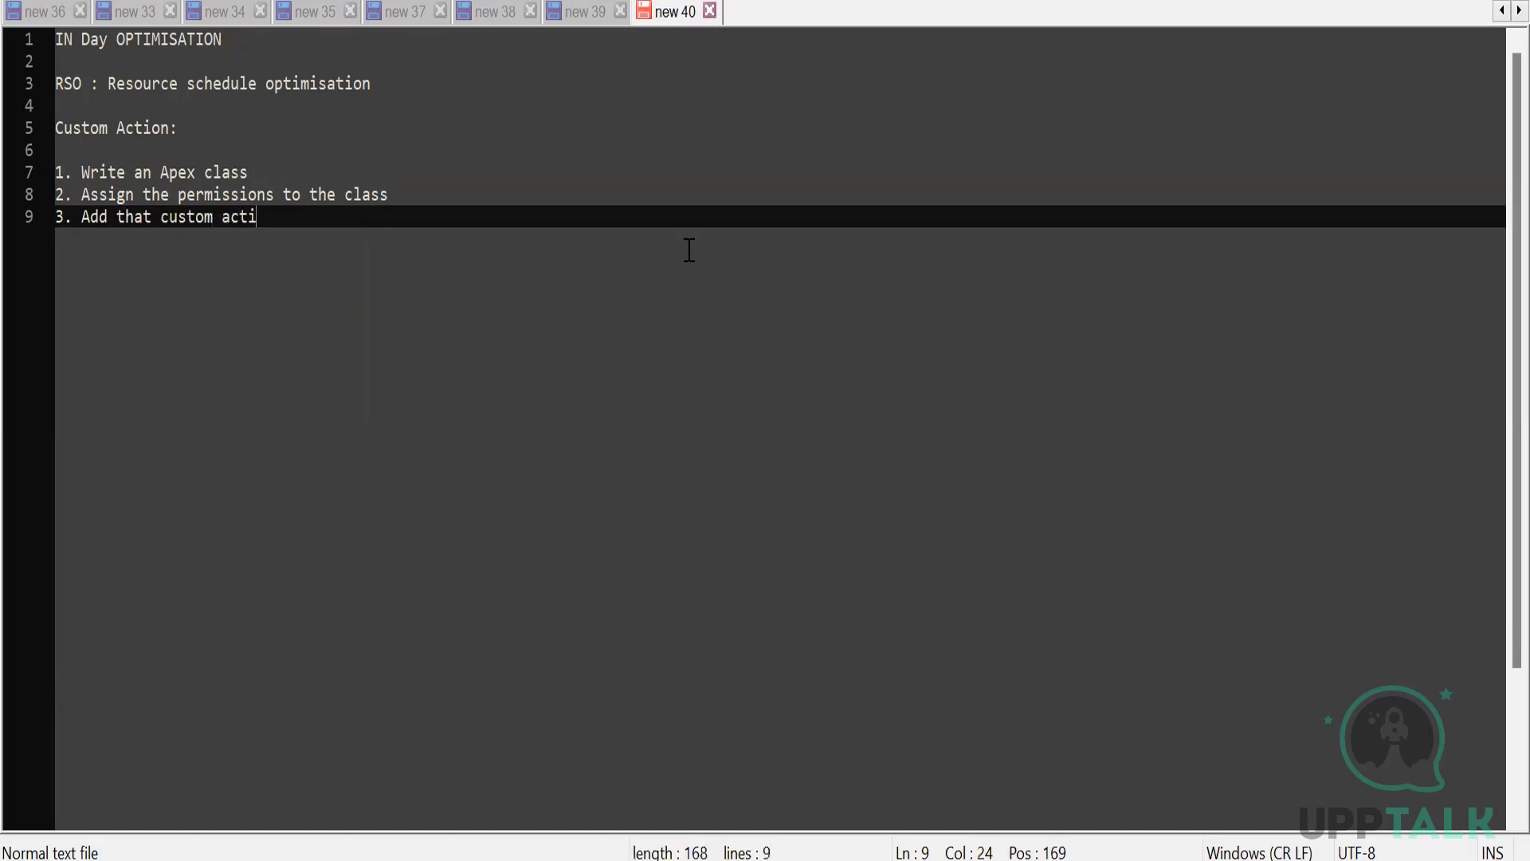
{"action": "type", "text": "on to the dispatcher"}
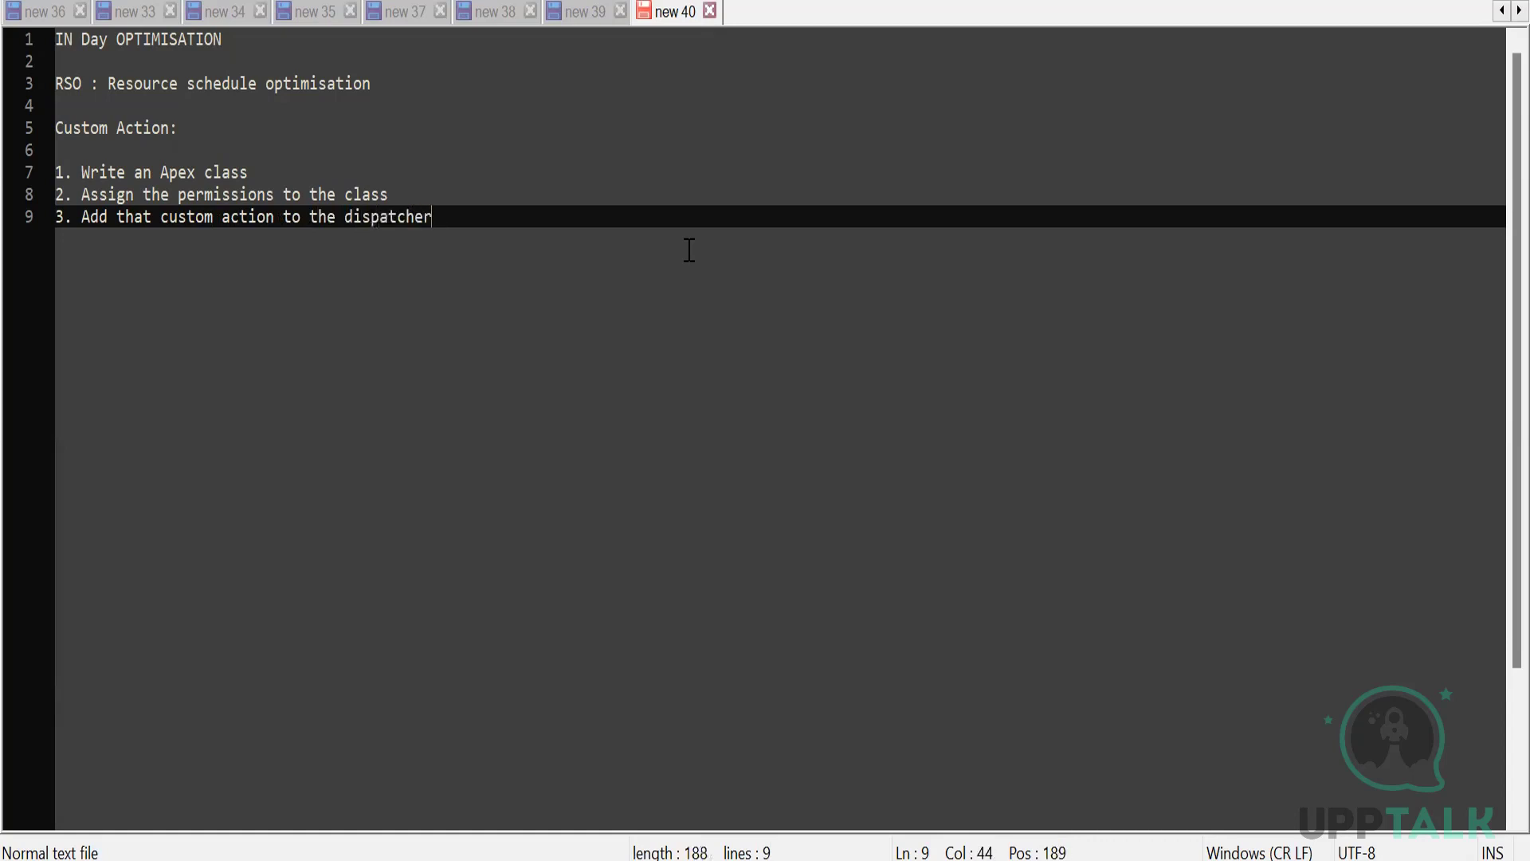
{"action": "type", "text": " console"}
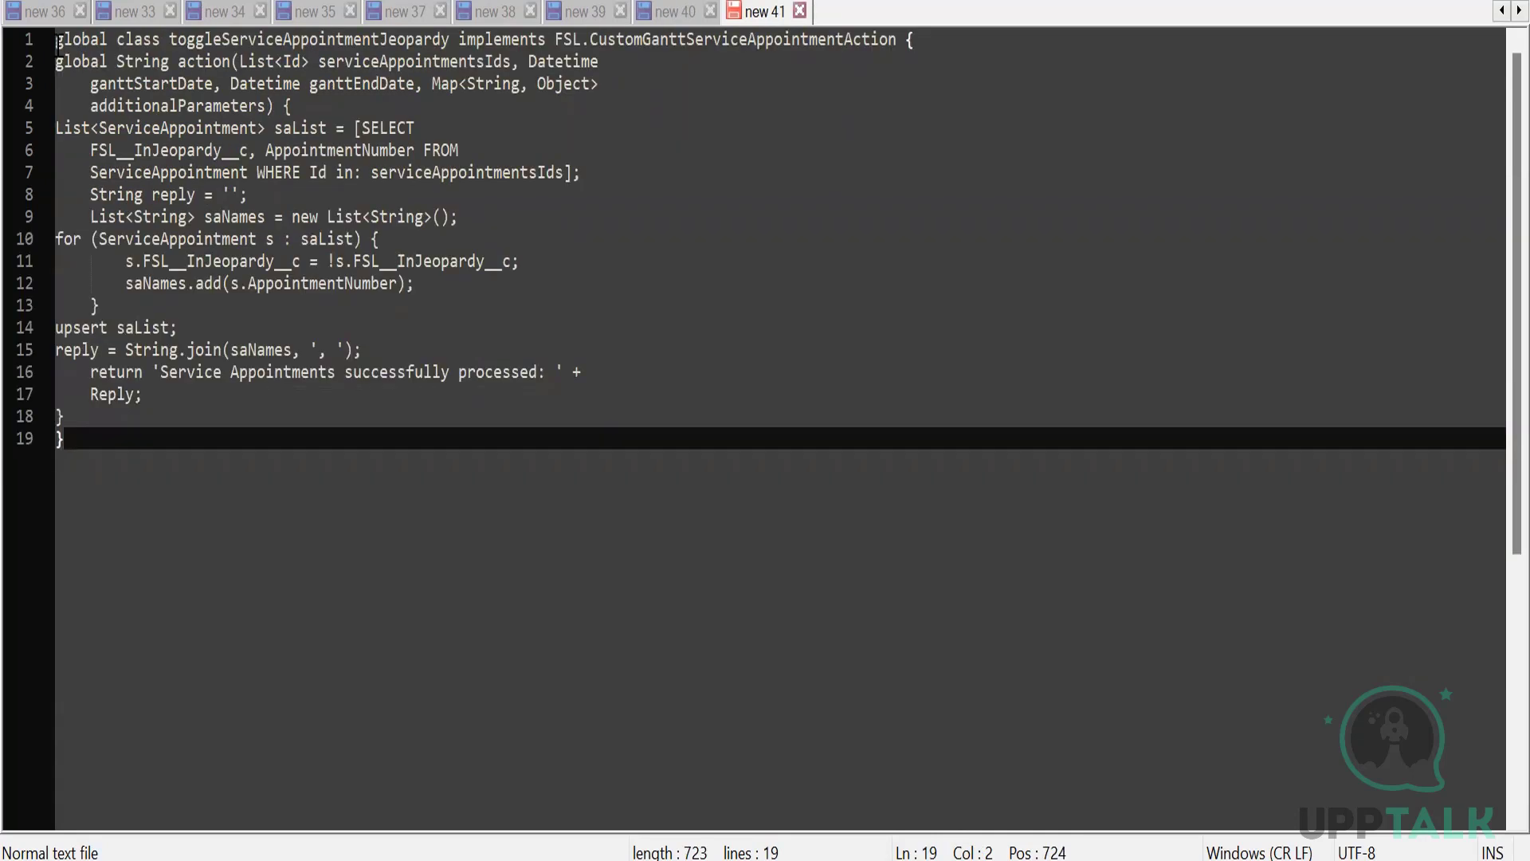
- Examine the toggleServiceAppointmentJeopardy class declaration, its FSL.CustomGanttServiceAppointmentAction interface, and the action method's parameters
{"action": "double_click", "coordinate": [338, 40]}
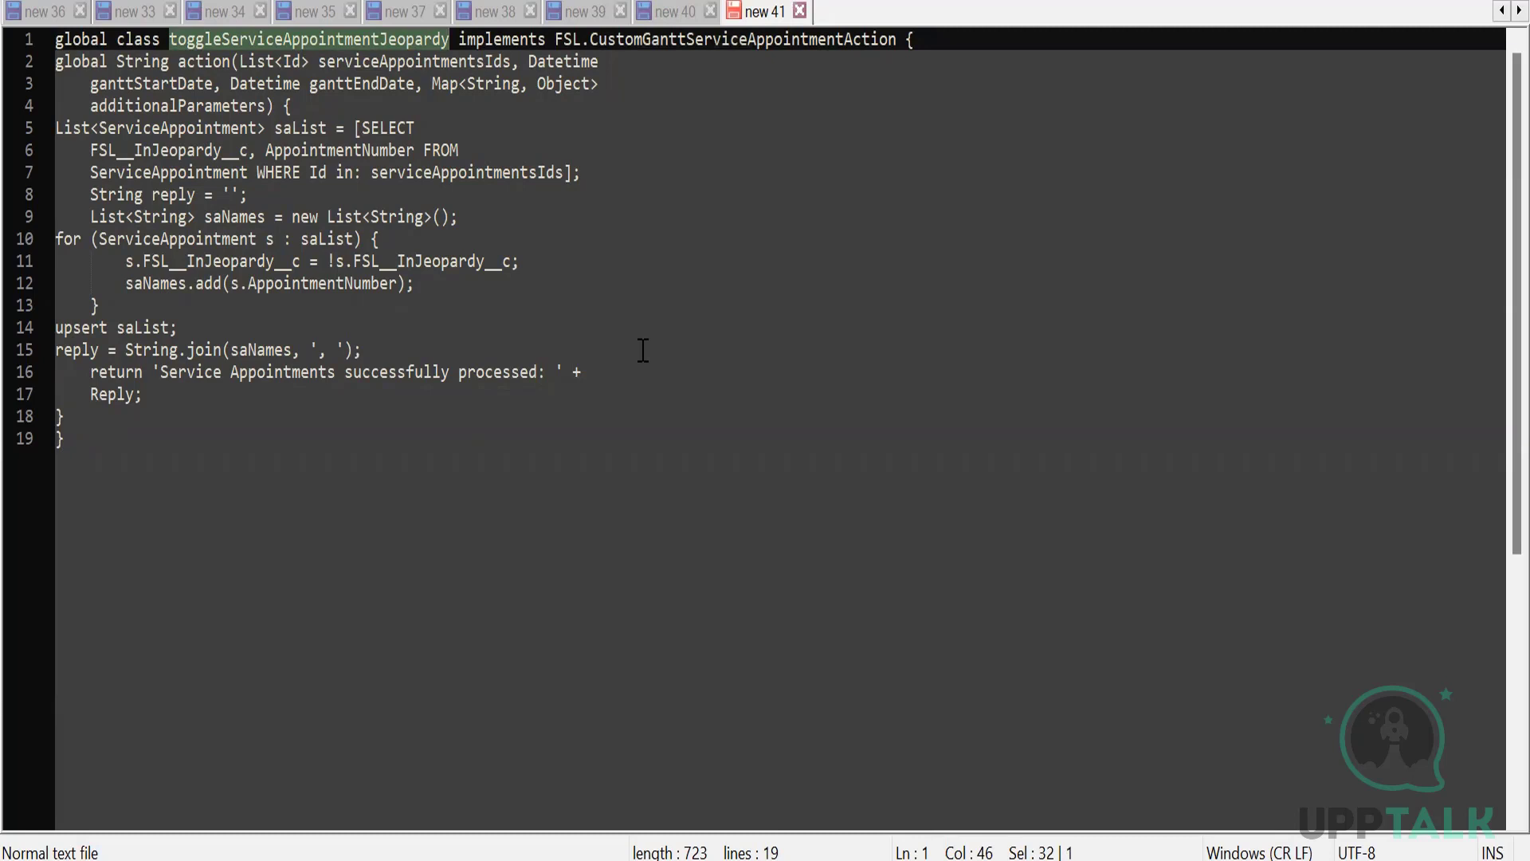
{"action": "double_click", "coordinate": [523, 44]}
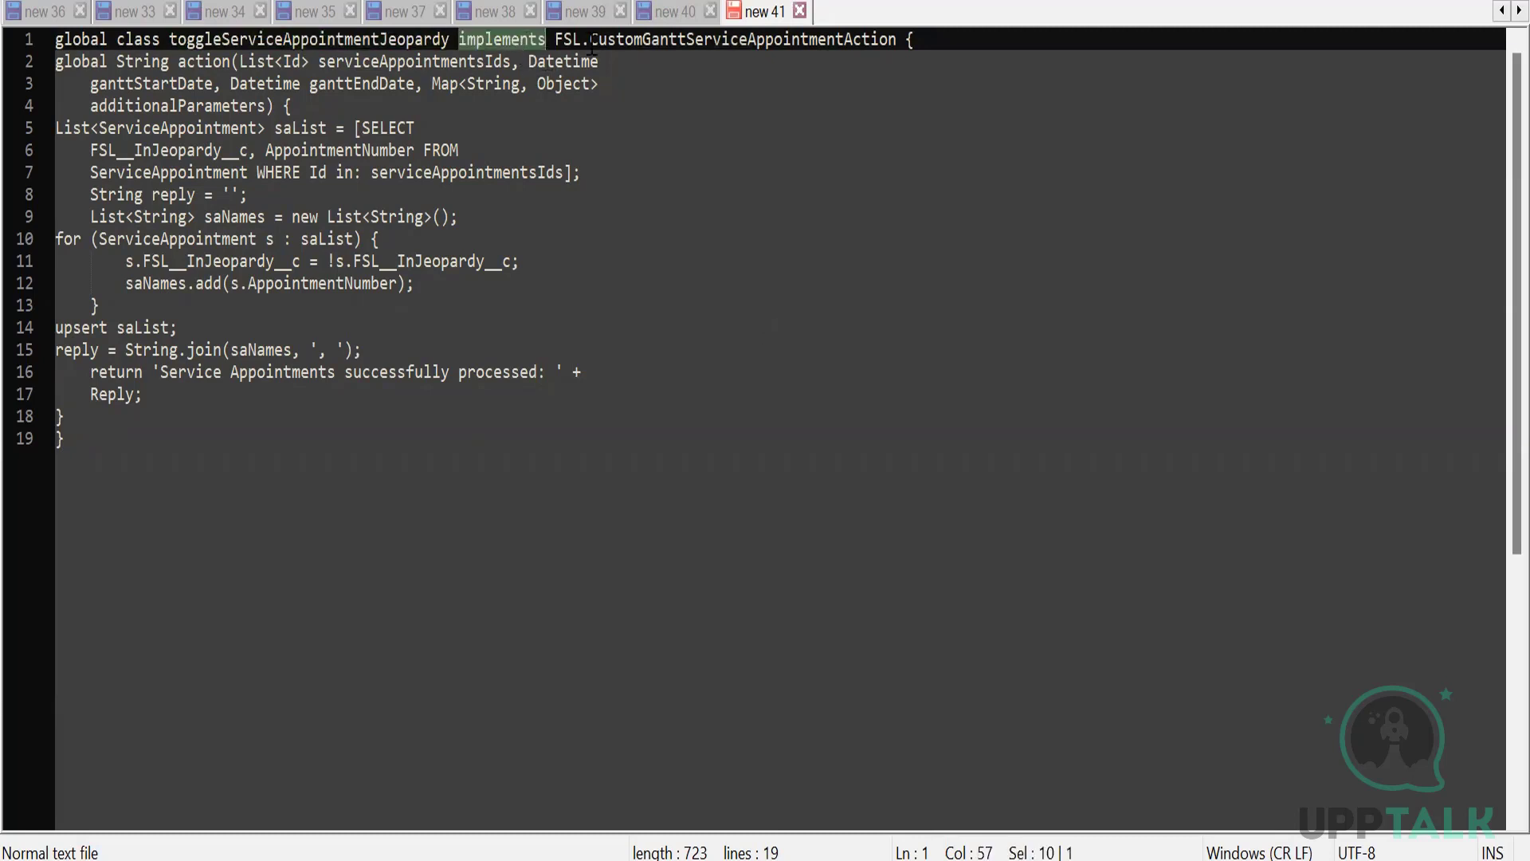
{"action": "left_click_drag", "start_coordinate": [556, 44], "coordinate": [897, 53]}
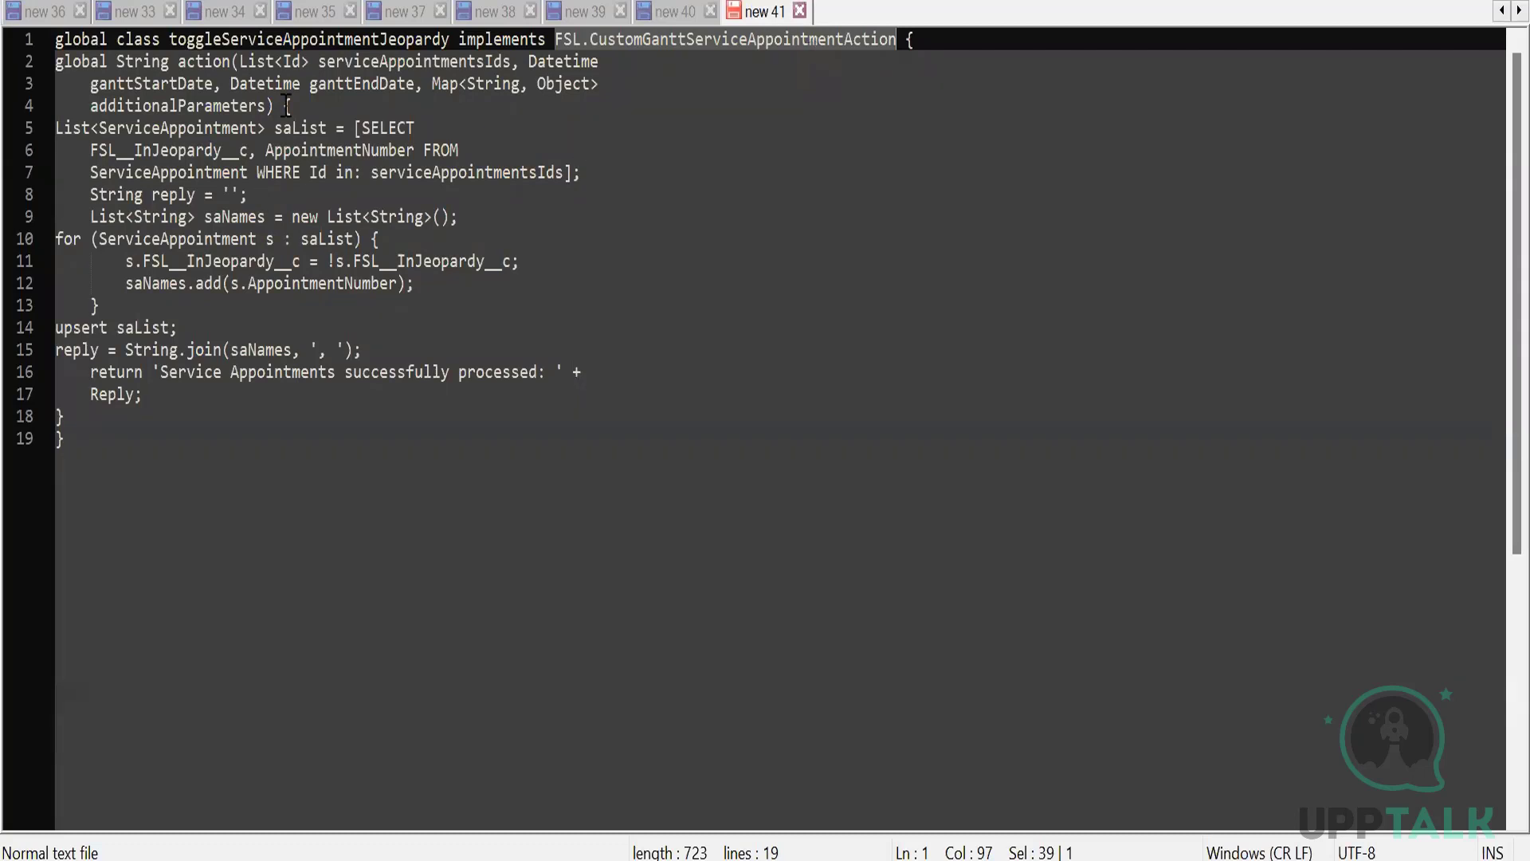
{"action": "left_click", "coordinate": [415, 63]}
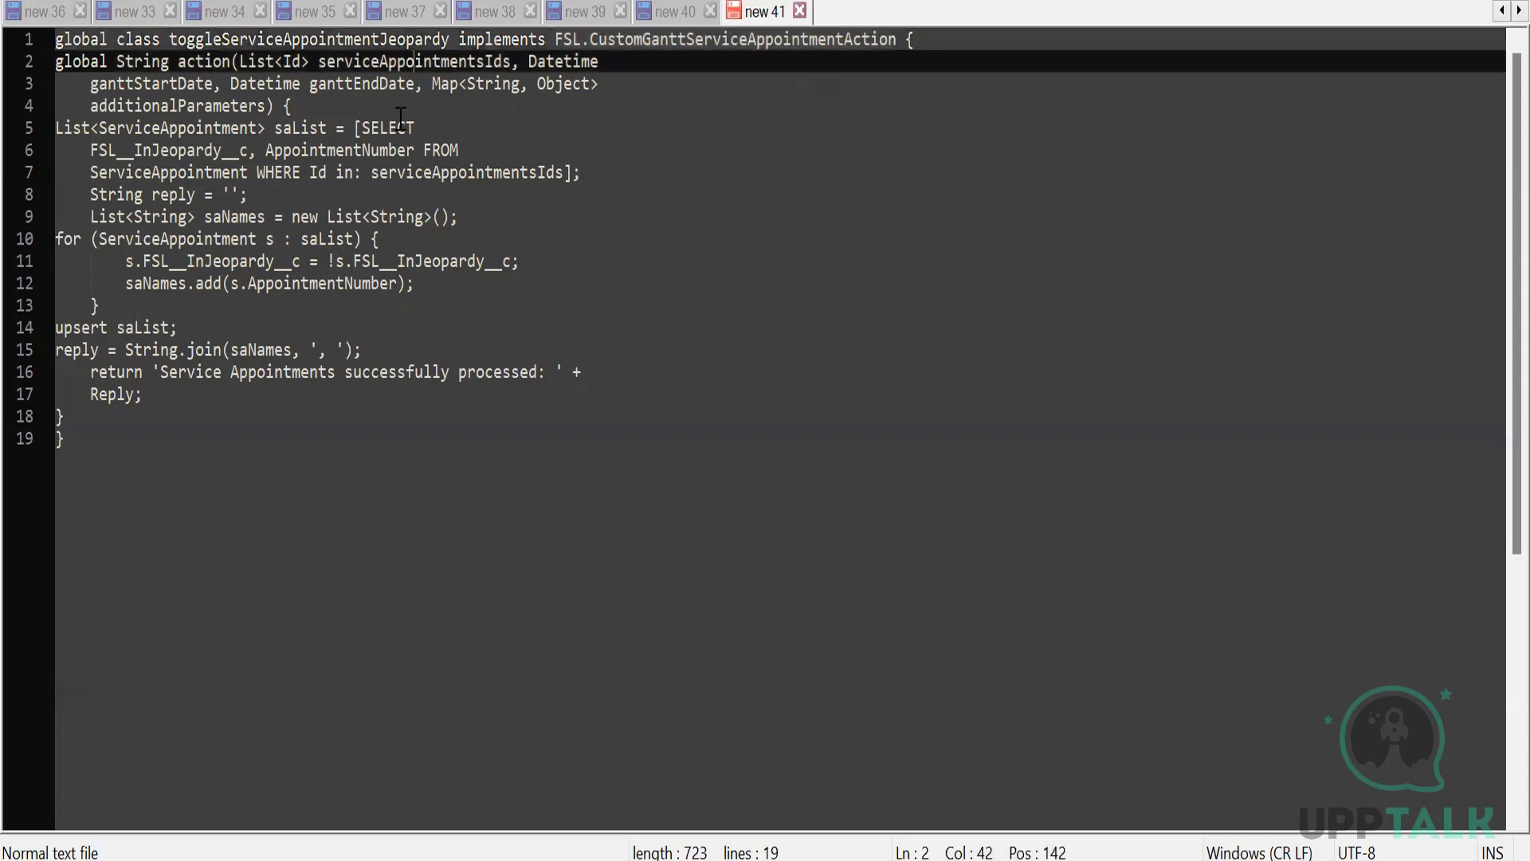
{"action": "double_click", "coordinate": [415, 62]}
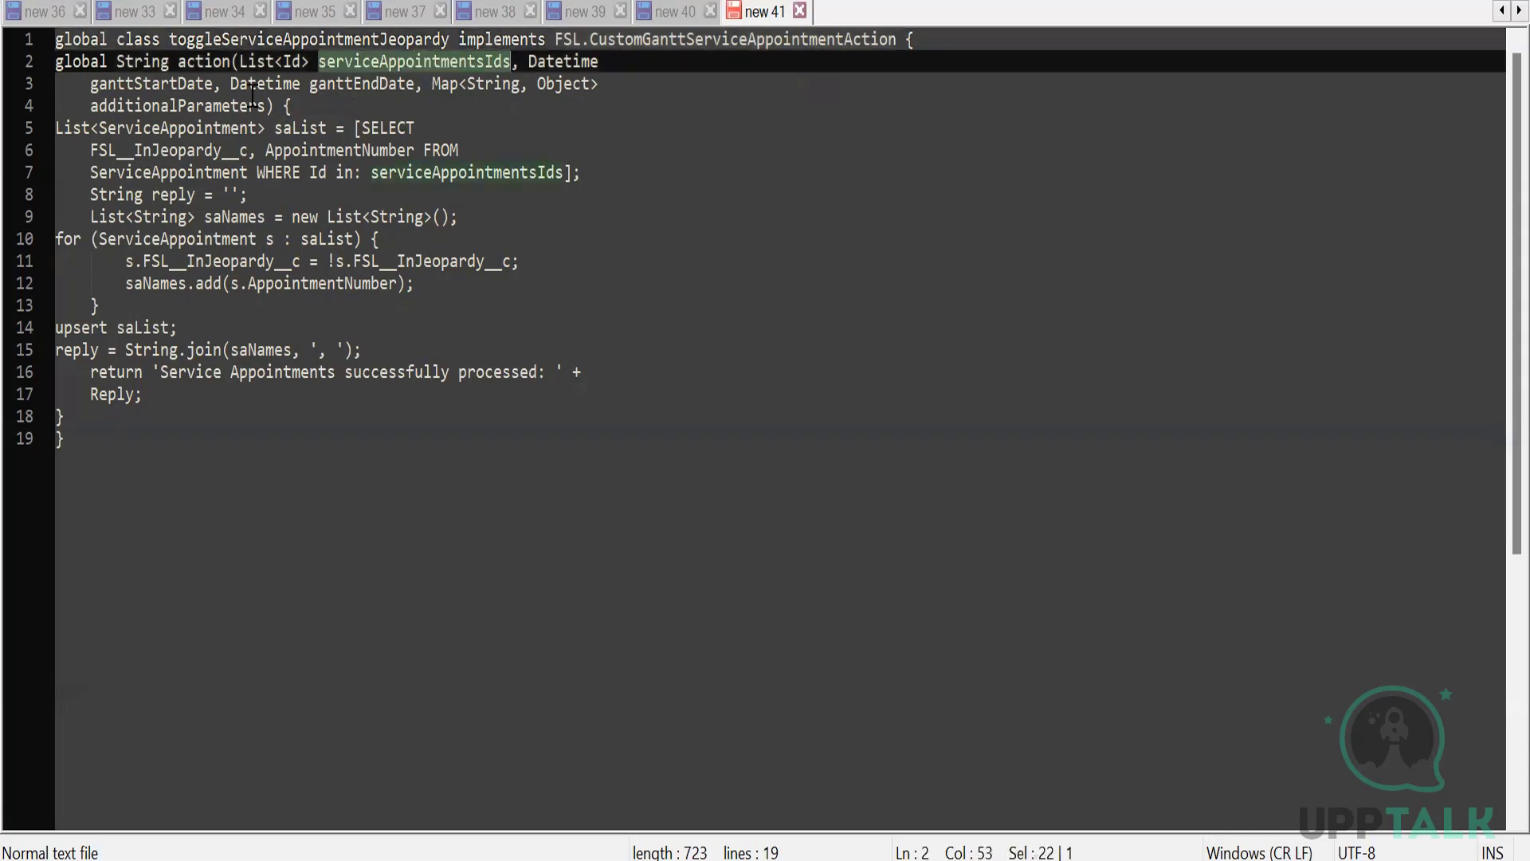
{"action": "double_click", "coordinate": [141, 84]}
{"action": "double_click", "coordinate": [342, 84]}
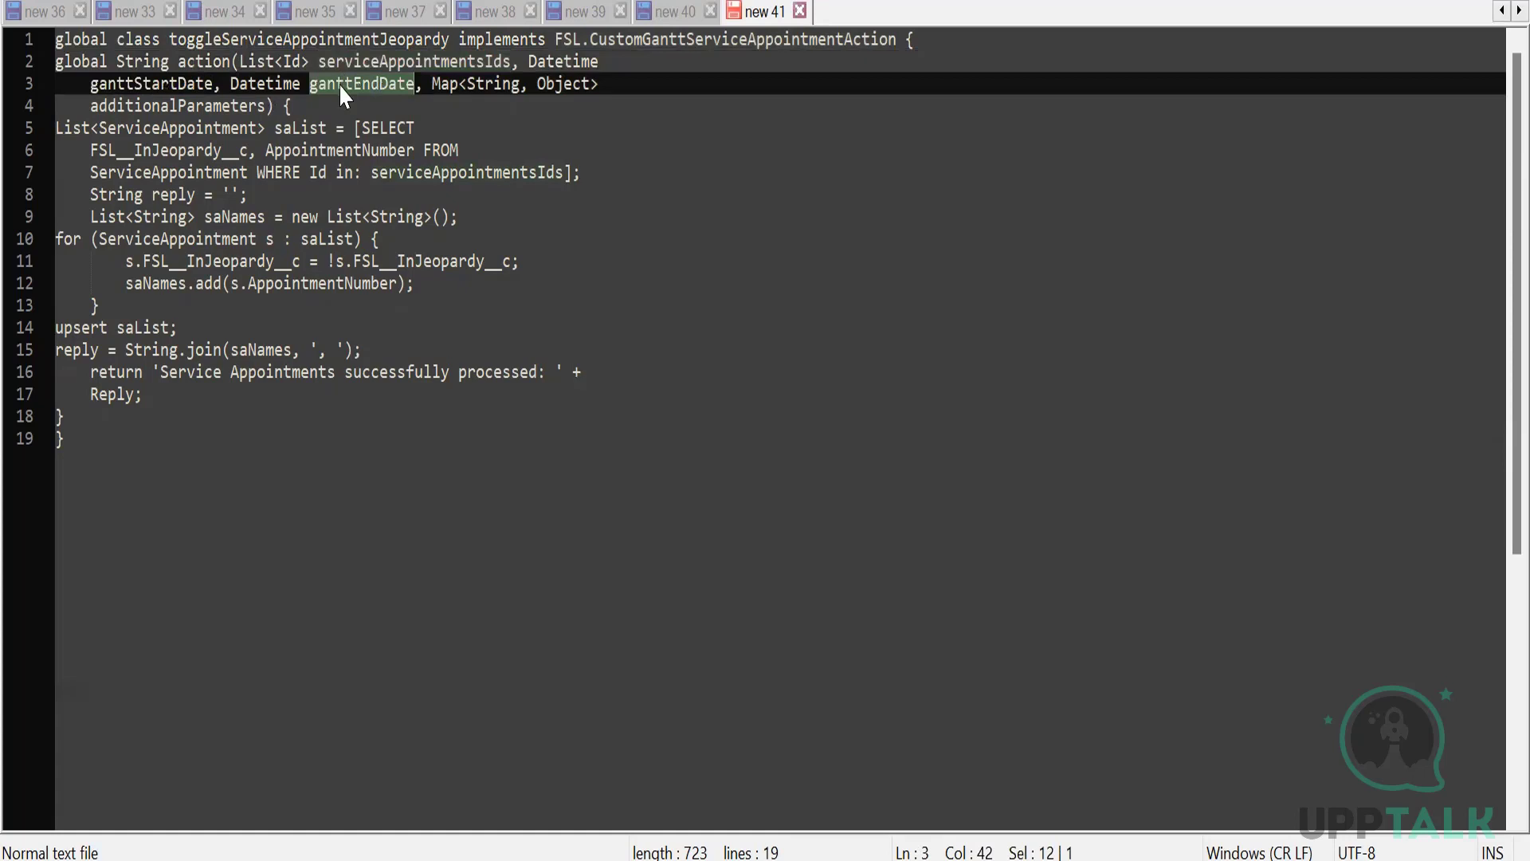
{"action": "double_click", "coordinate": [214, 106]}
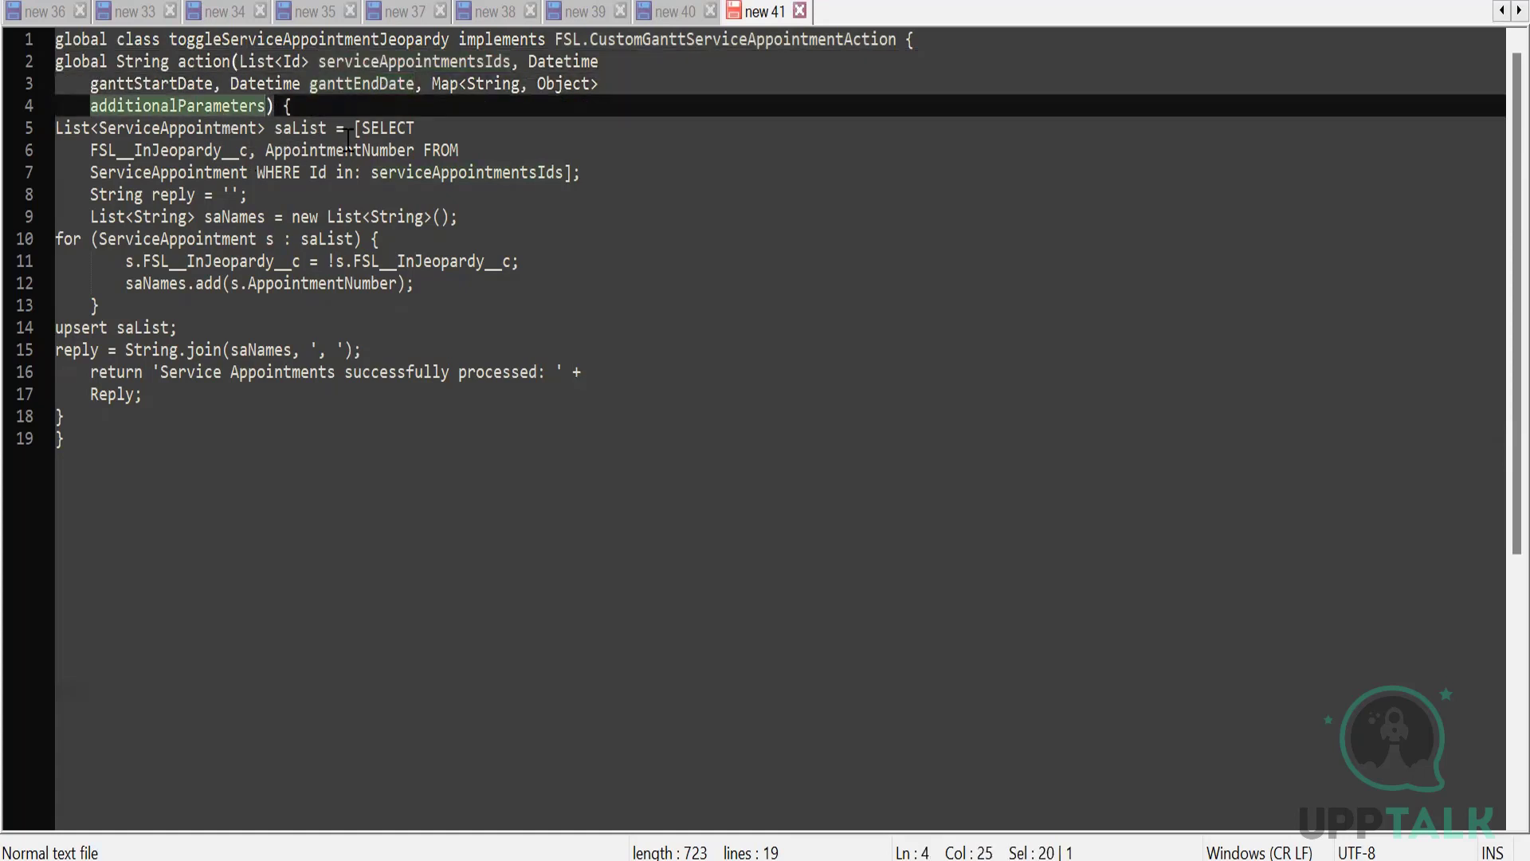
- Examine the Apex code's ServiceAppointment query, the loop over saList, the upsert, and the returned success message
{"action": "double_click", "coordinate": [175, 175]}
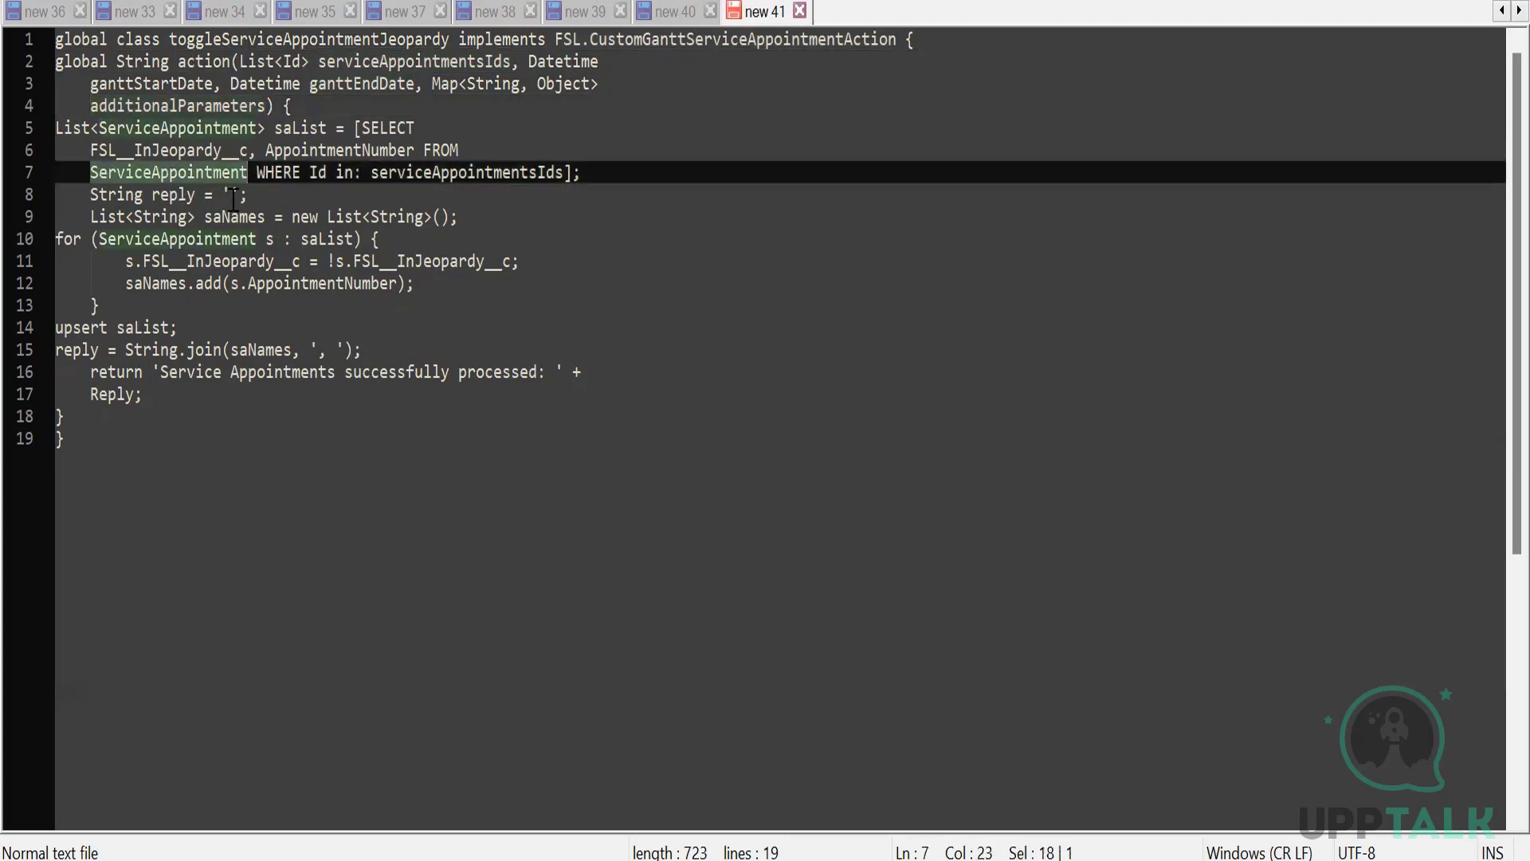
{"action": "double_click", "coordinate": [146, 156]}
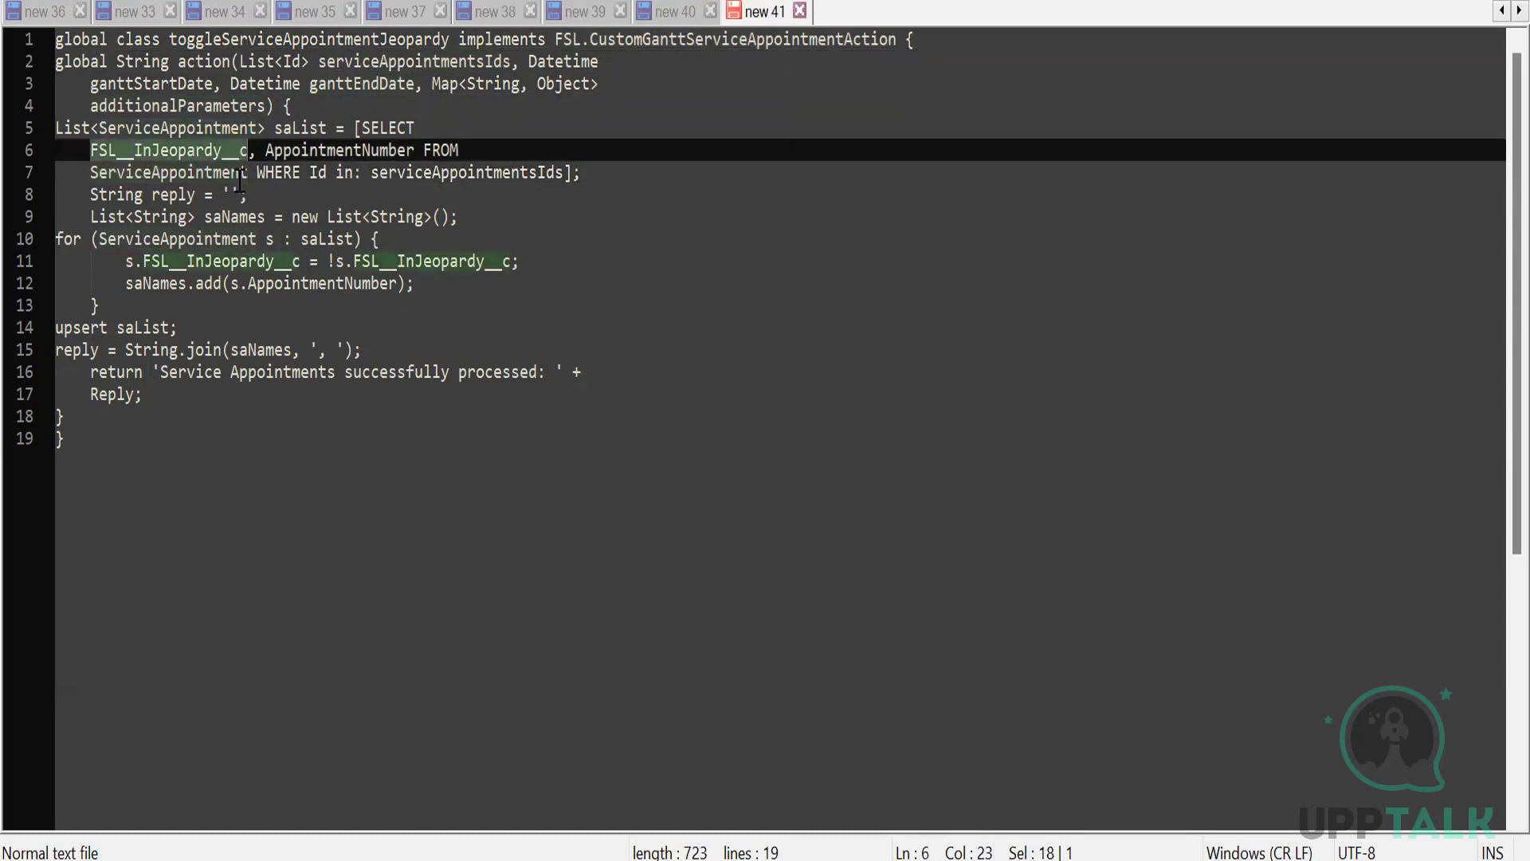
{"action": "double_click", "coordinate": [335, 153]}
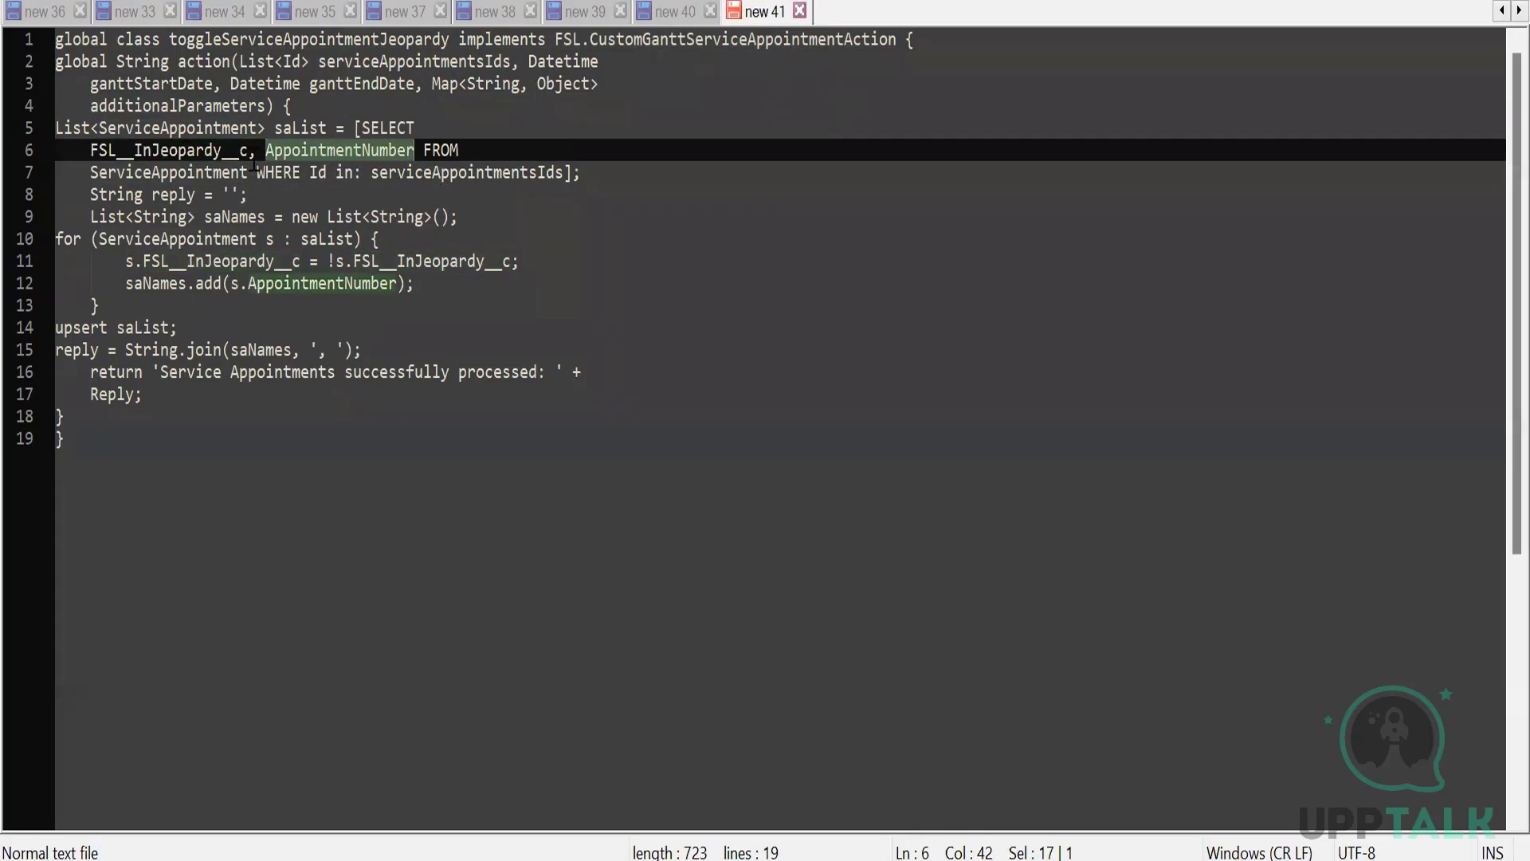
{"action": "double_click", "coordinate": [455, 173]}
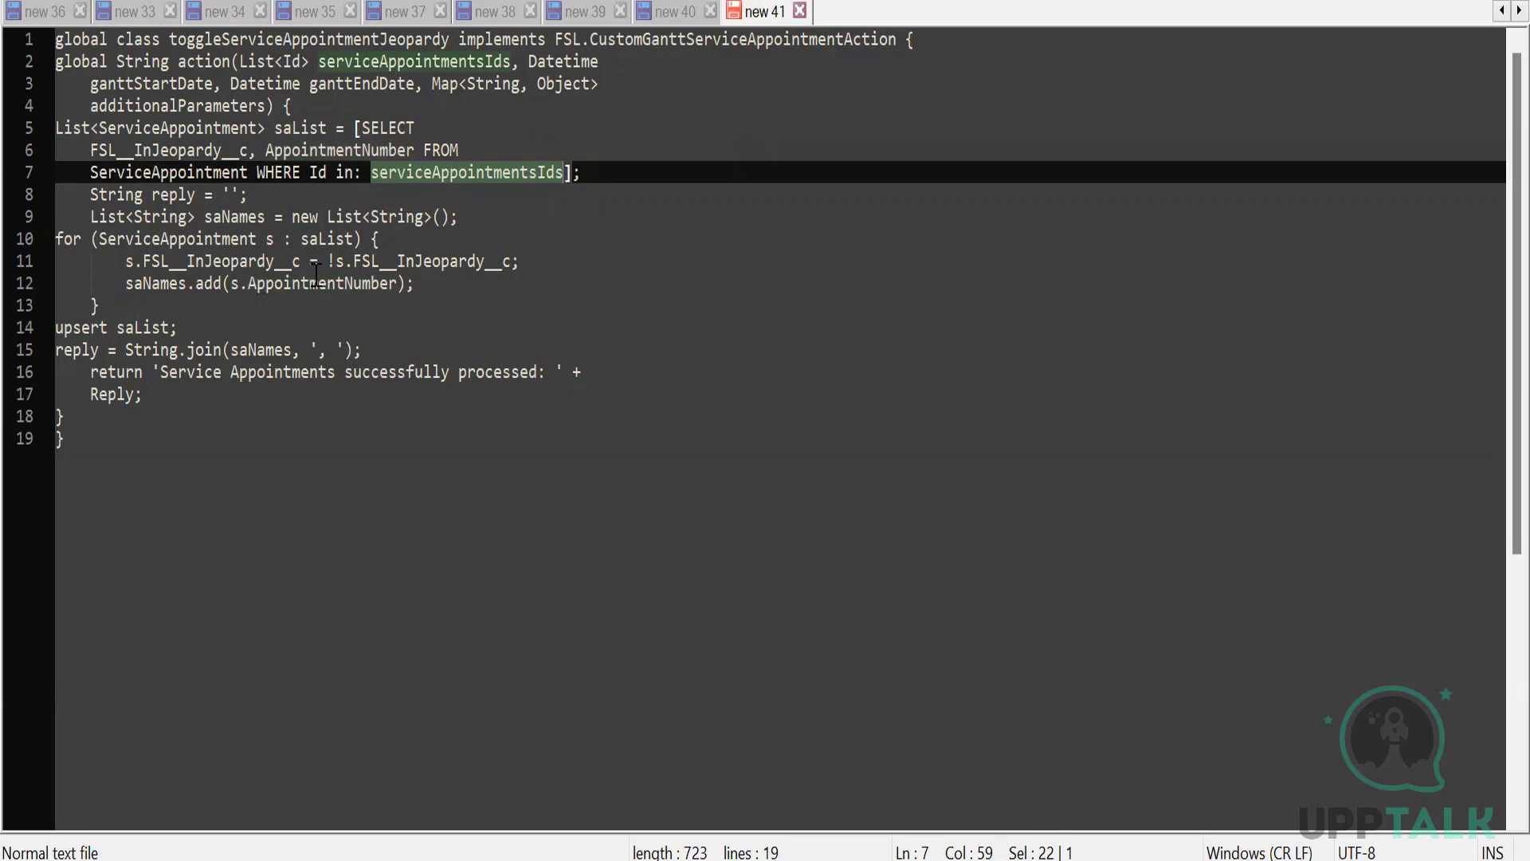
{"action": "double_click", "coordinate": [320, 239]}
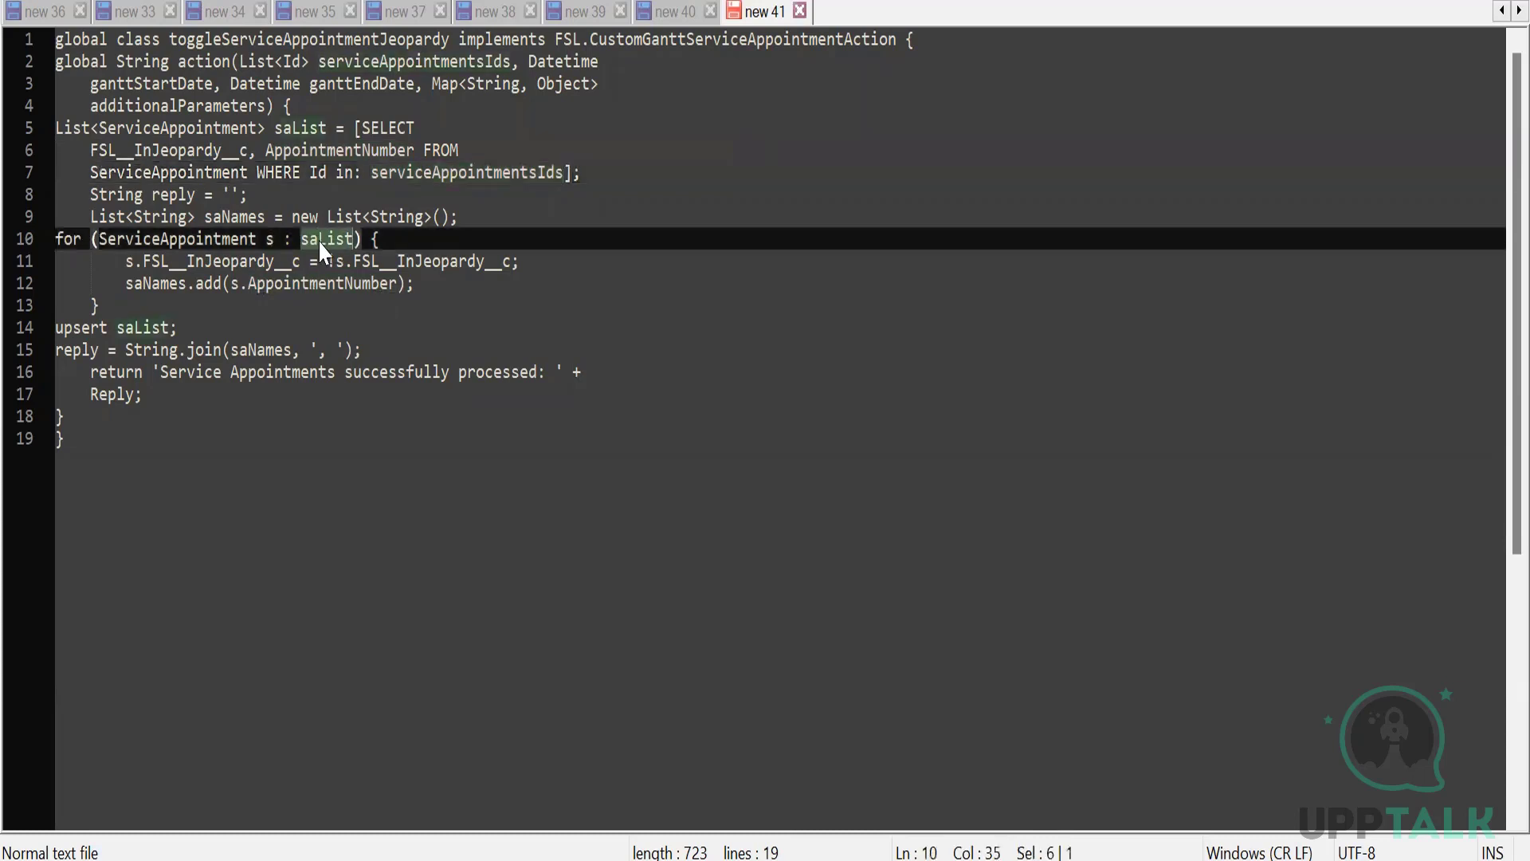
{"action": "left_click_drag", "start_coordinate": [414, 284], "coordinate": [160, 283]}
{"action": "left_click", "coordinate": [250, 408]}
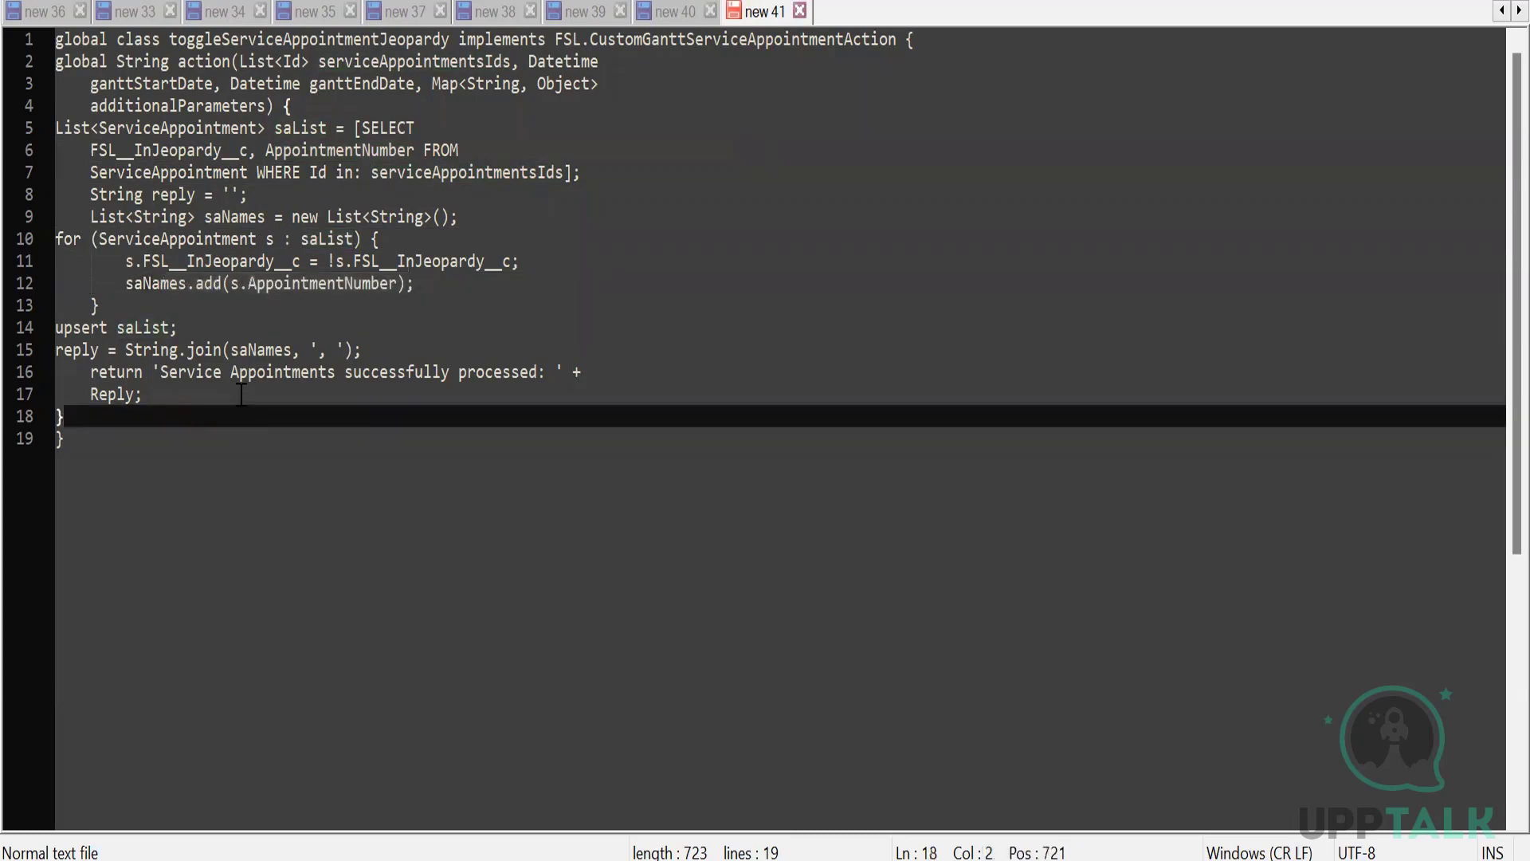
{"action": "left_click_drag", "start_coordinate": [165, 374], "coordinate": [536, 371]}
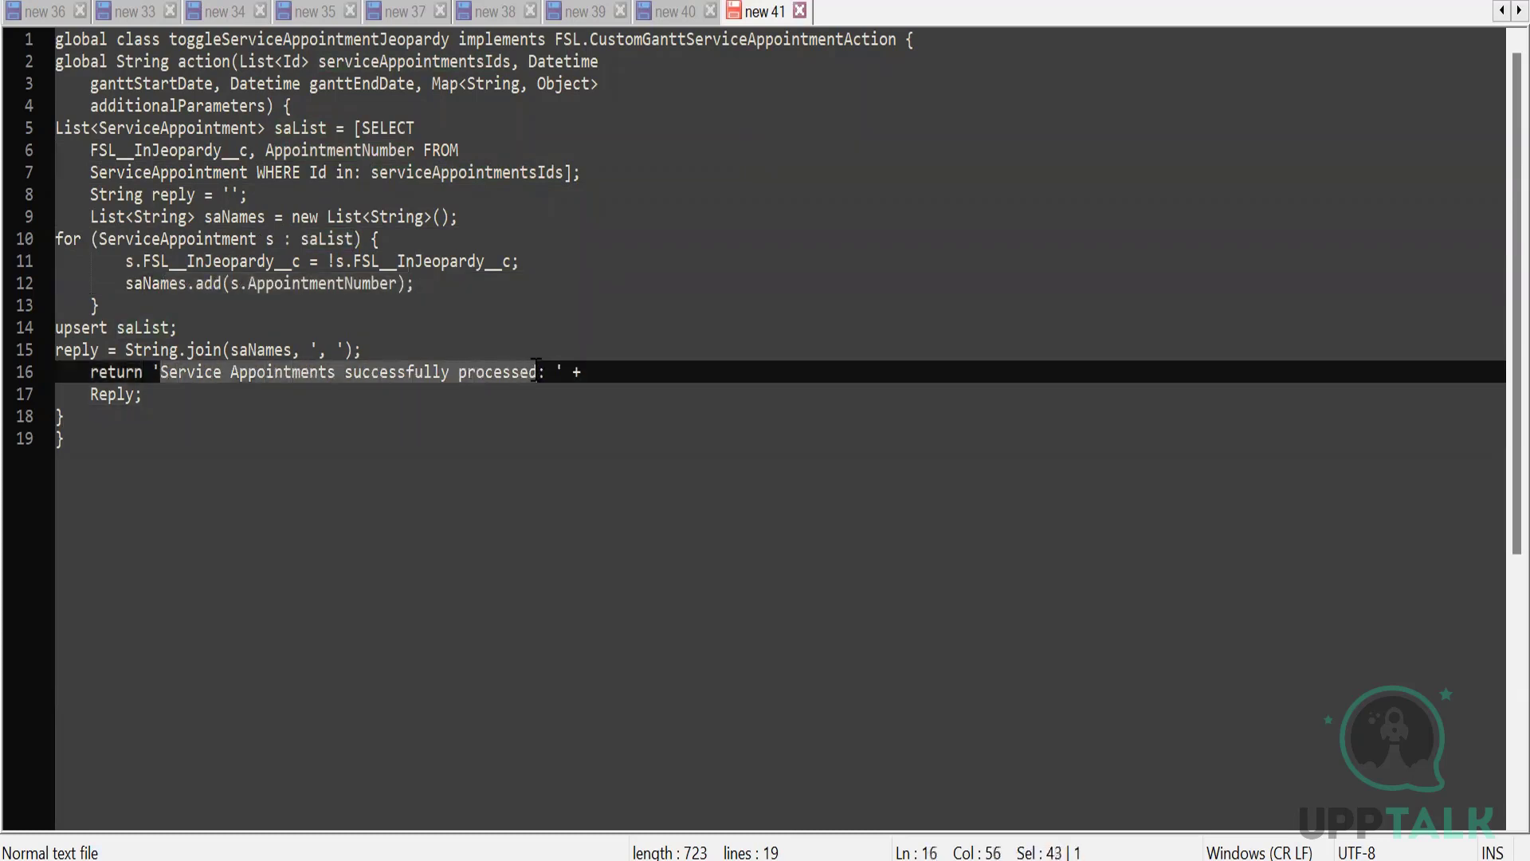
{"action": "double_click", "coordinate": [254, 351]}
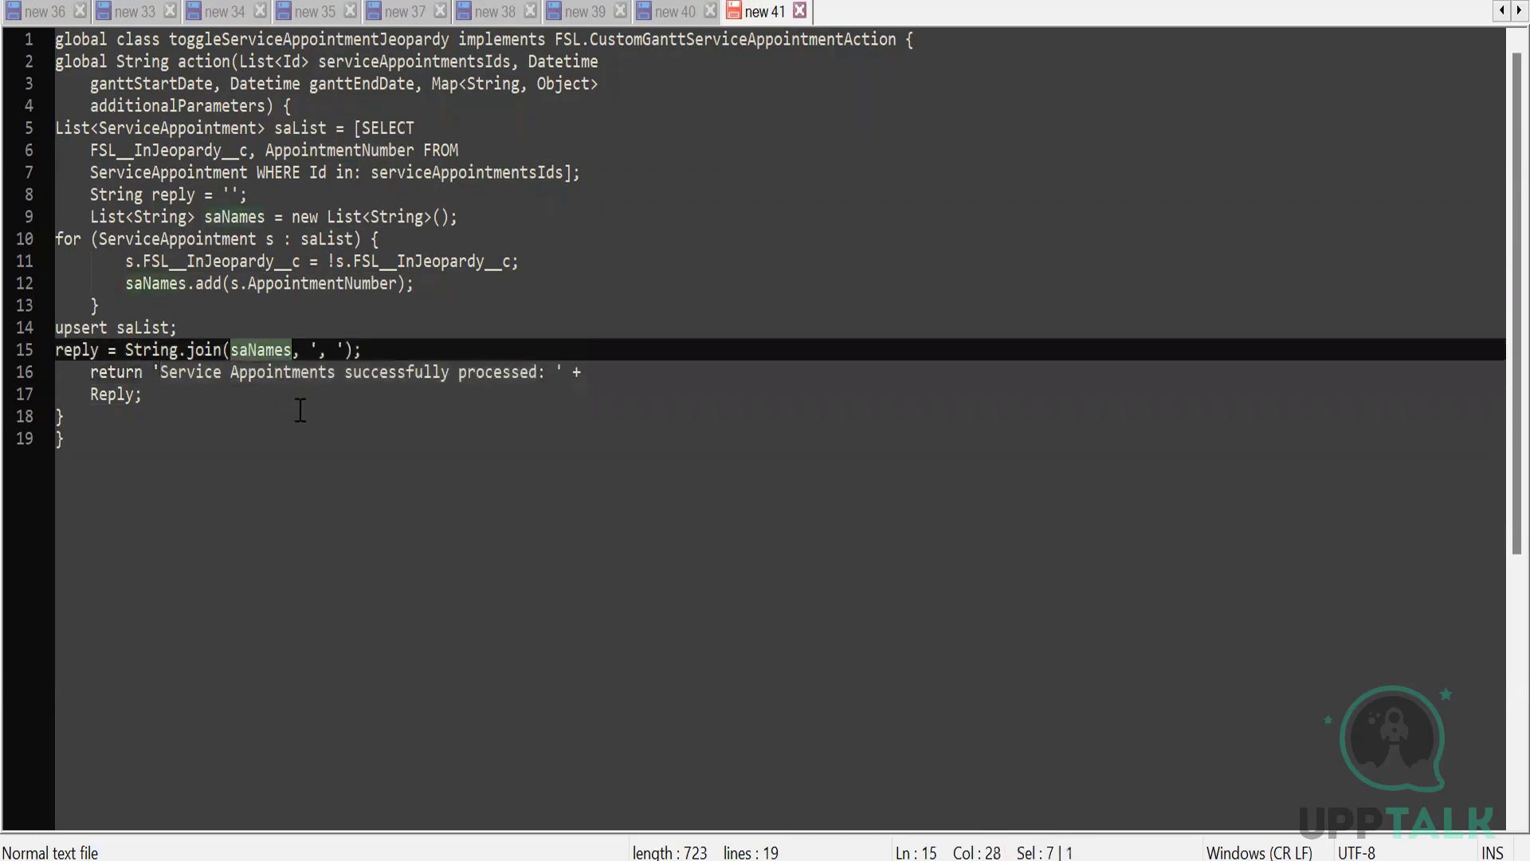
{"action": "double_click", "coordinate": [86, 333]}
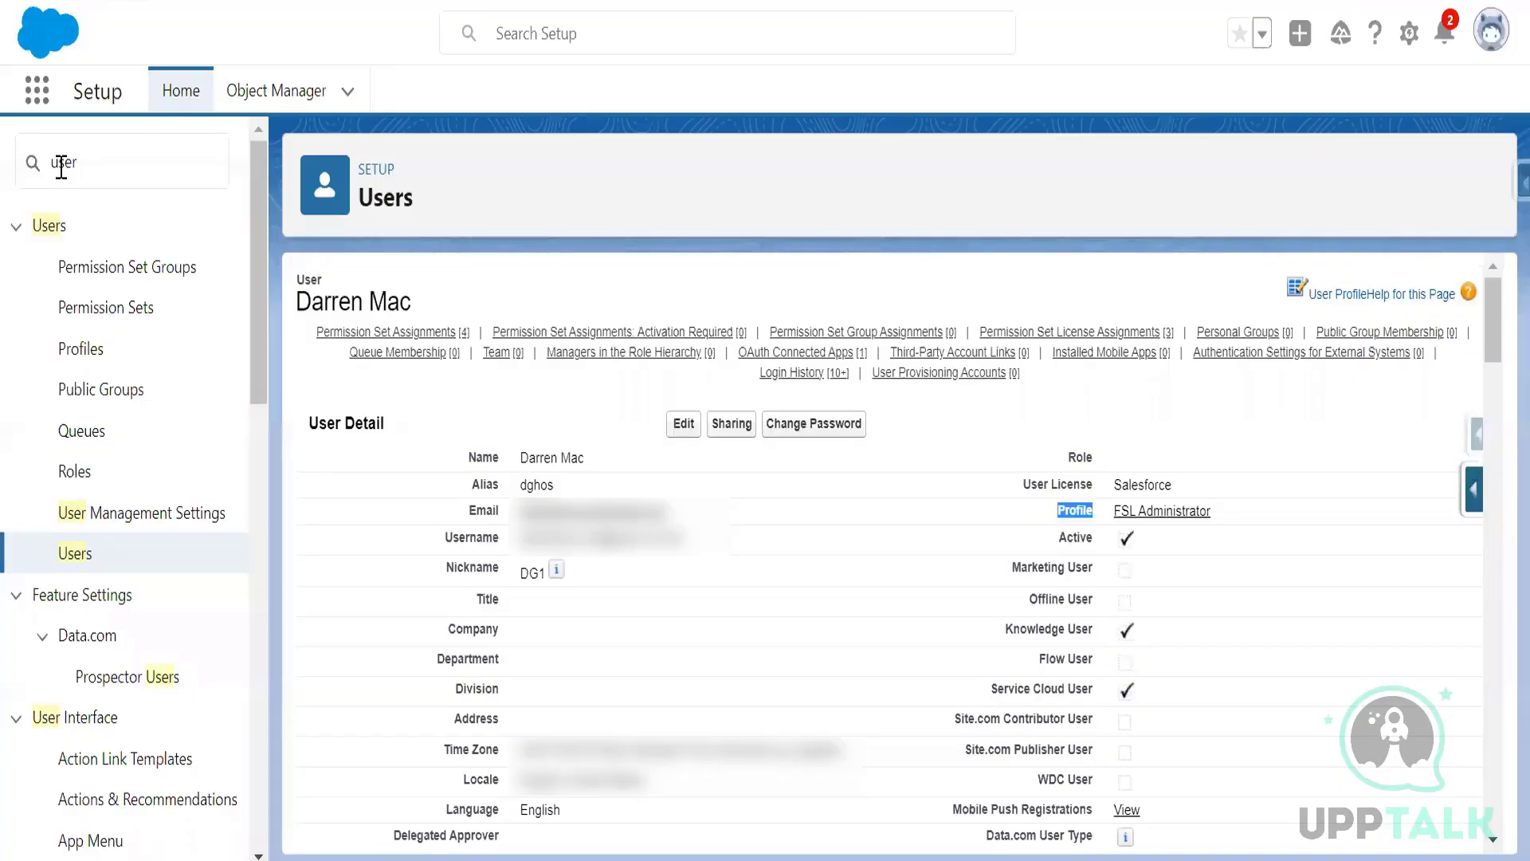
- Find Custom Permissions in Setup, look at the new custom permission form, and bring up the Permission Sets list
{"action": "double_click", "coordinate": [61, 162]}
{"action": "type", "text": "custo"}
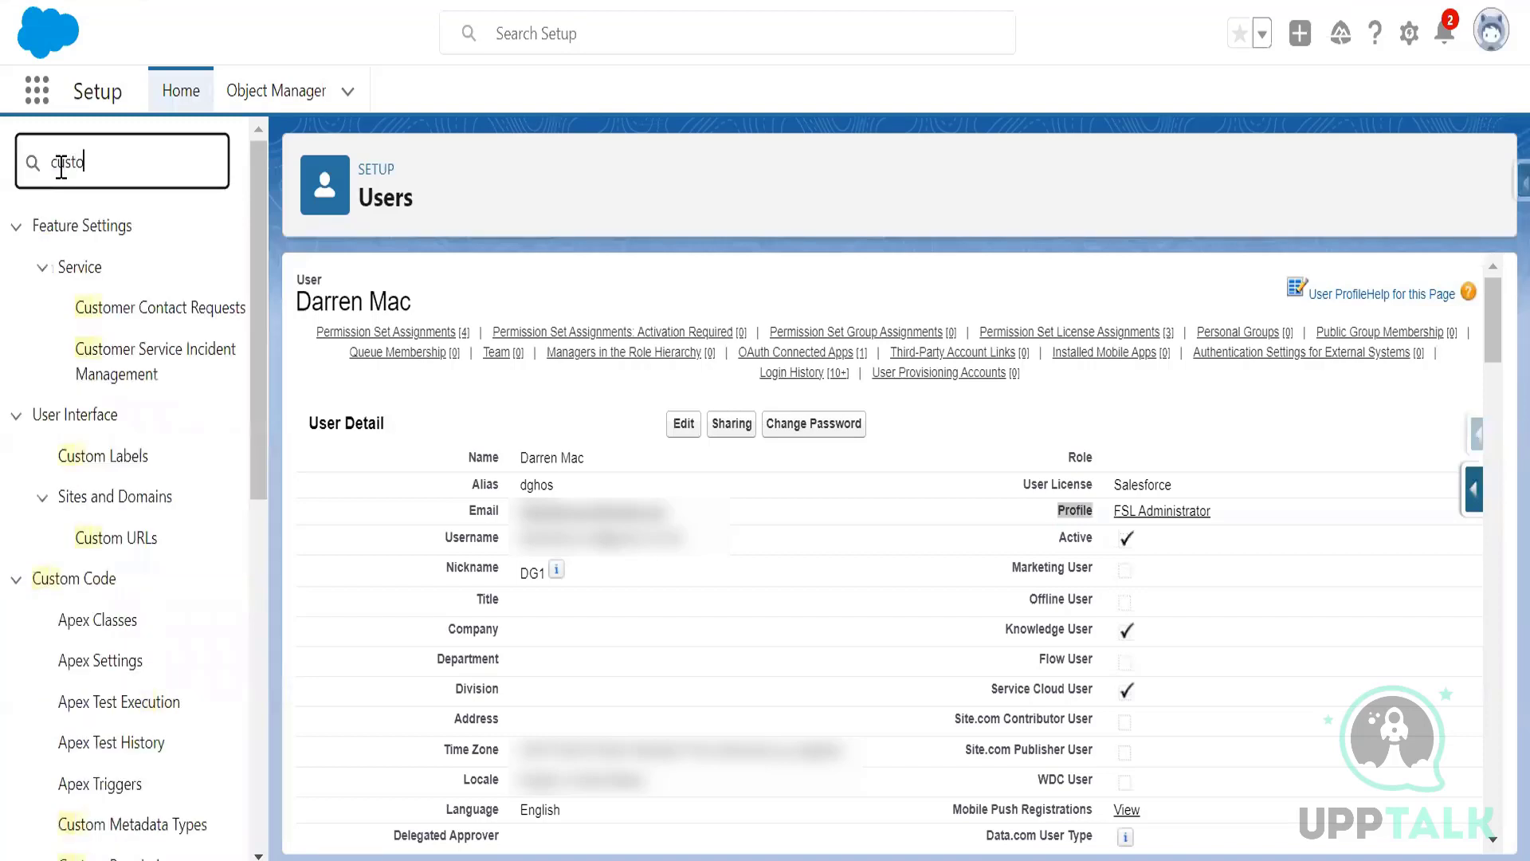
{"action": "type", "text": "m"}
{"action": "type", "text": "p"}
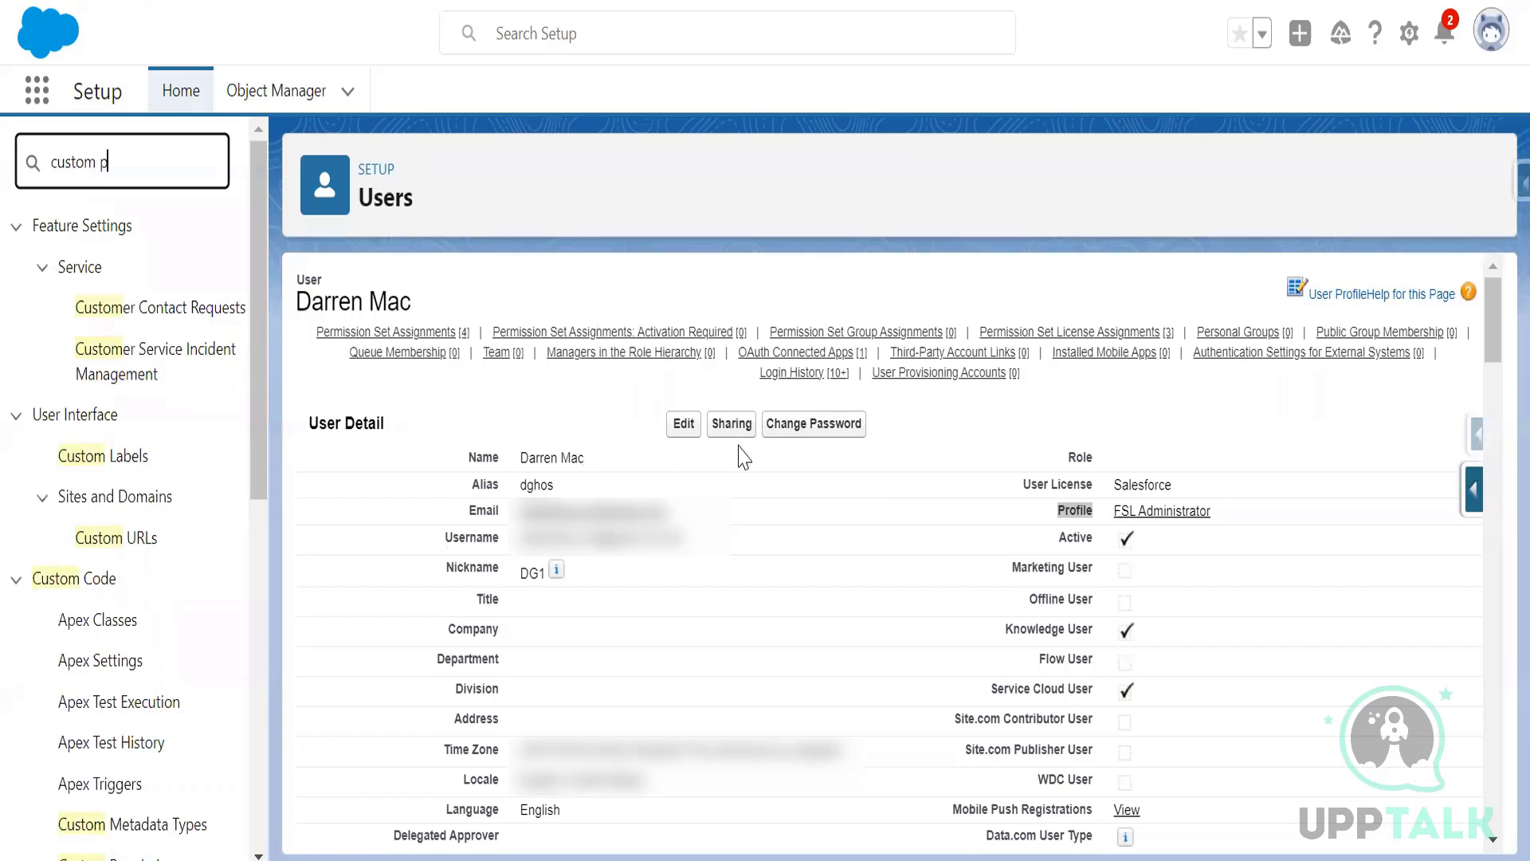
{"action": "type", "text": "er"}
{"action": "key", "text": "Return"}
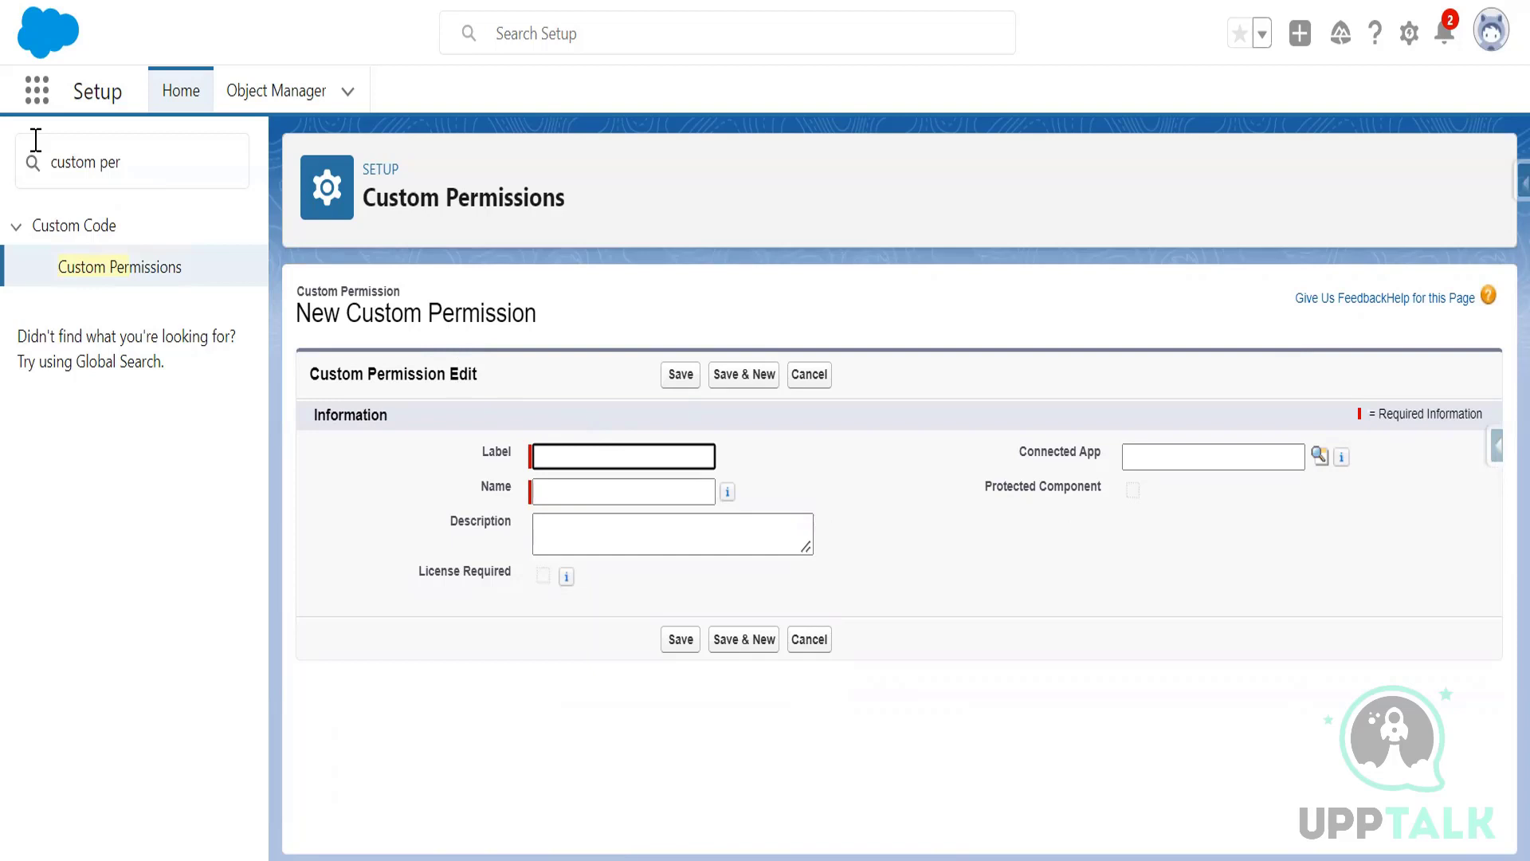
{"action": "left_click", "coordinate": [1408, 37]}
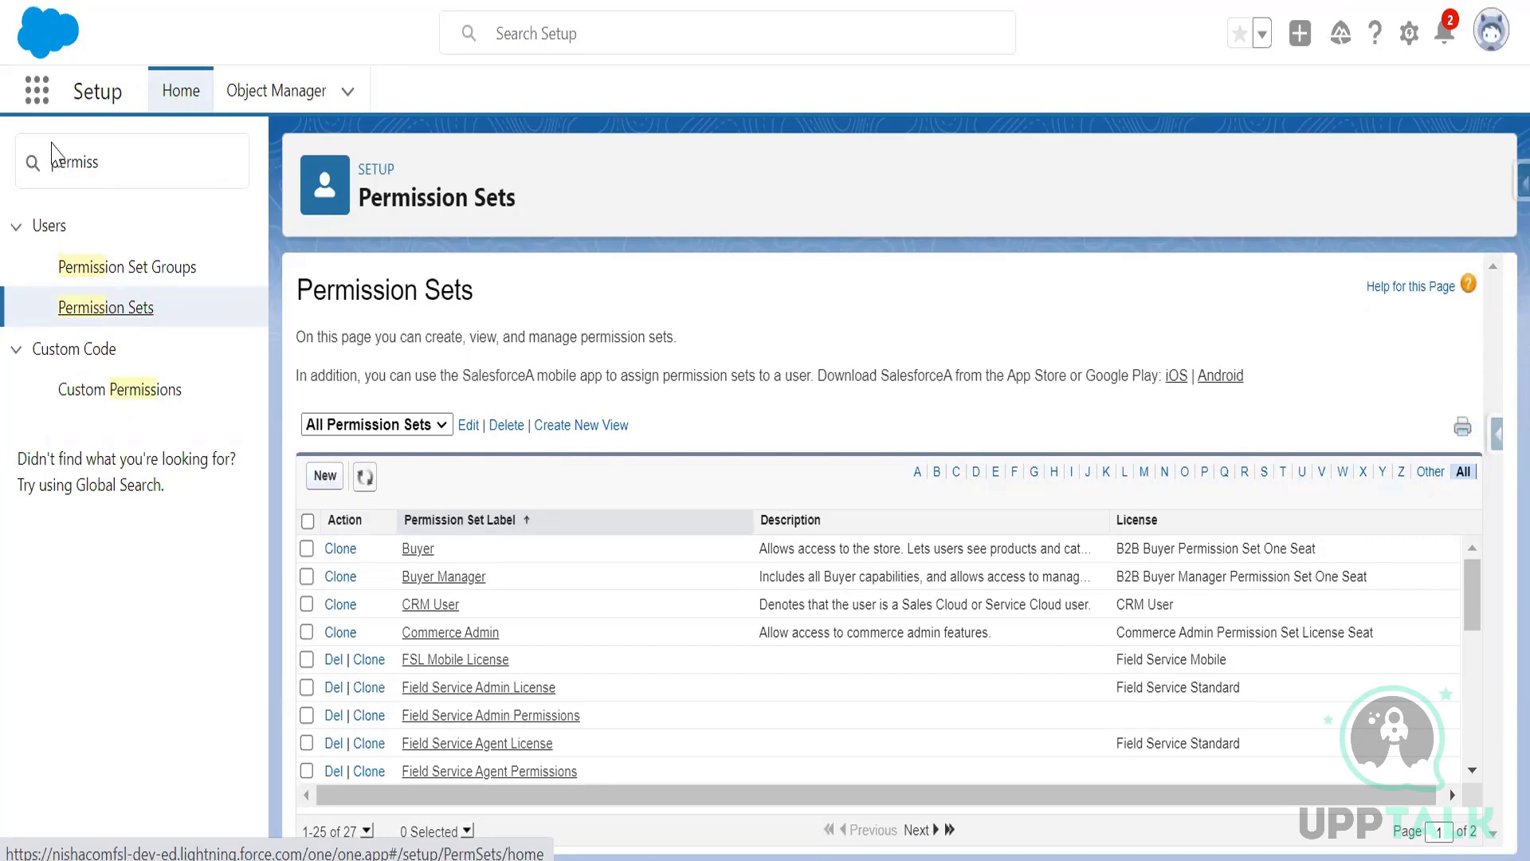
- Go to Field Service Settings and show the Custom Actions page of Dispatcher Console UI with the Gantt category
{"action": "left_click", "coordinate": [38, 91]}
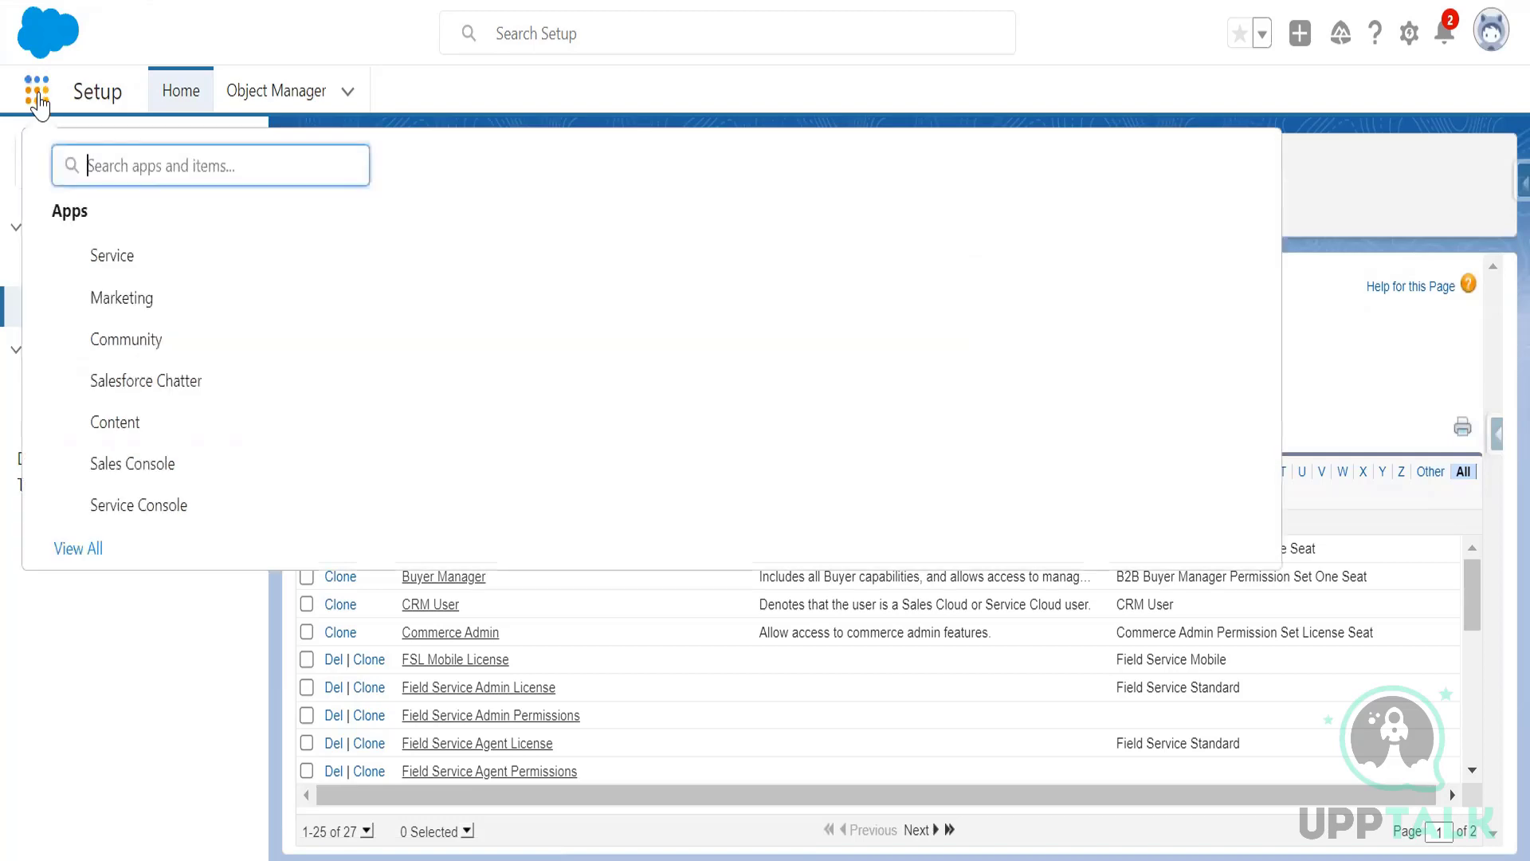
{"action": "left_click", "coordinate": [40, 96]}
{"action": "left_click", "coordinate": [40, 96]}
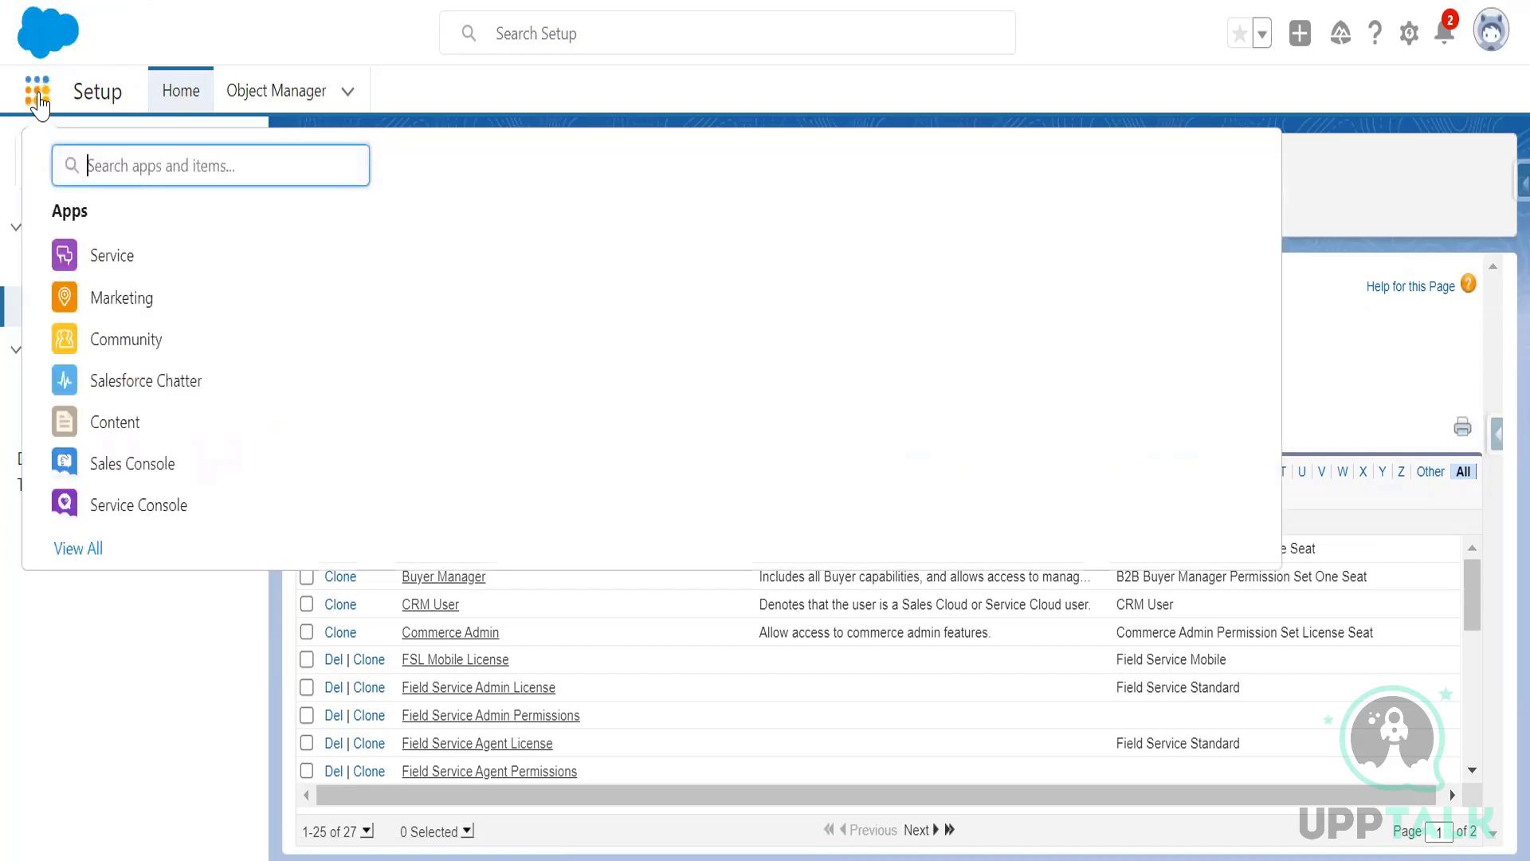
{"action": "type", "text": "fiel"}
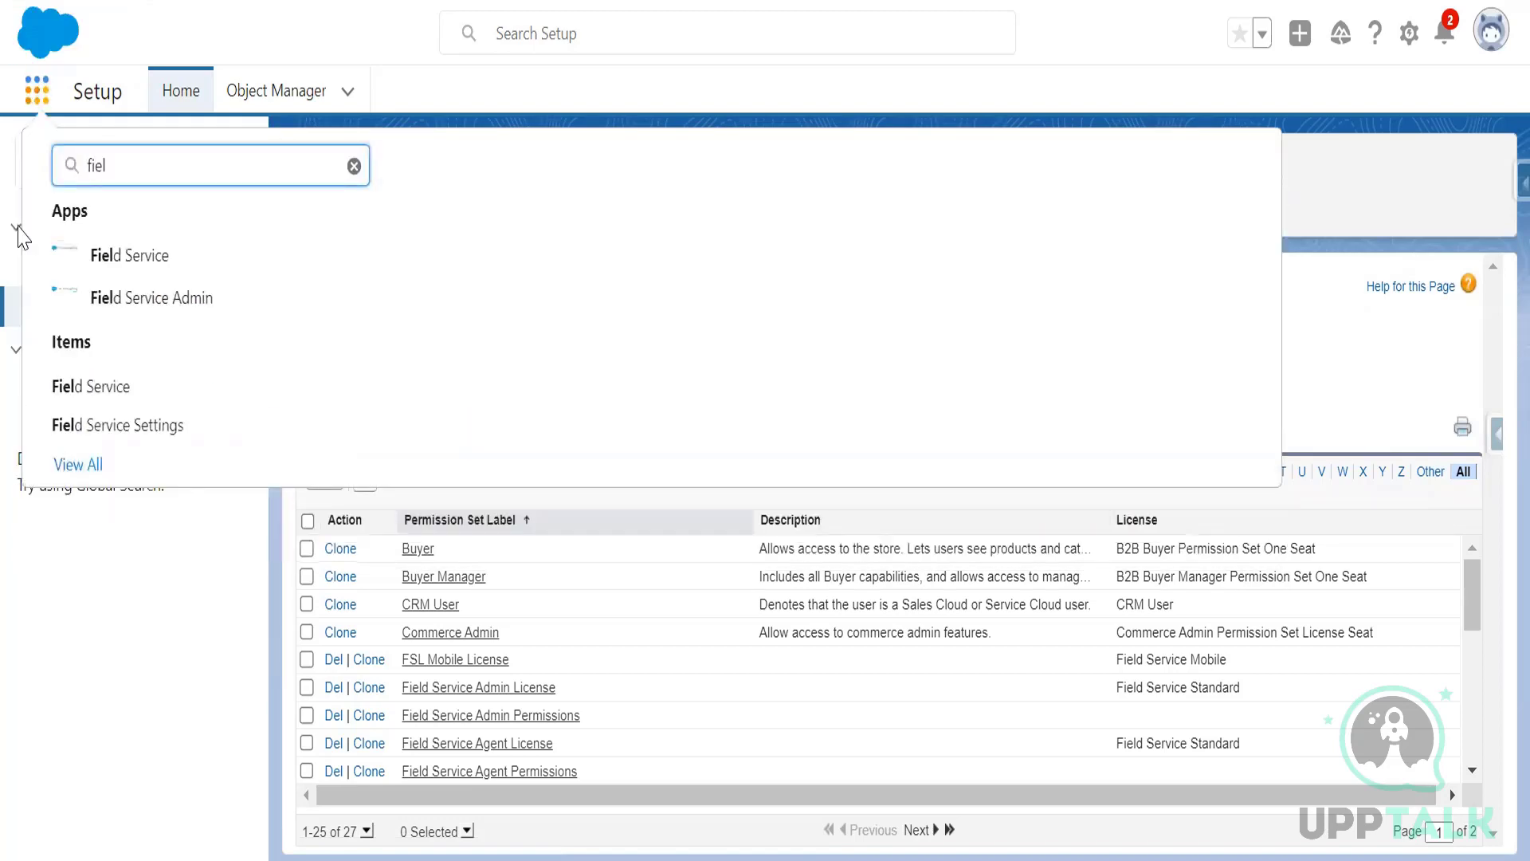
{"action": "left_click", "coordinate": [120, 425]}
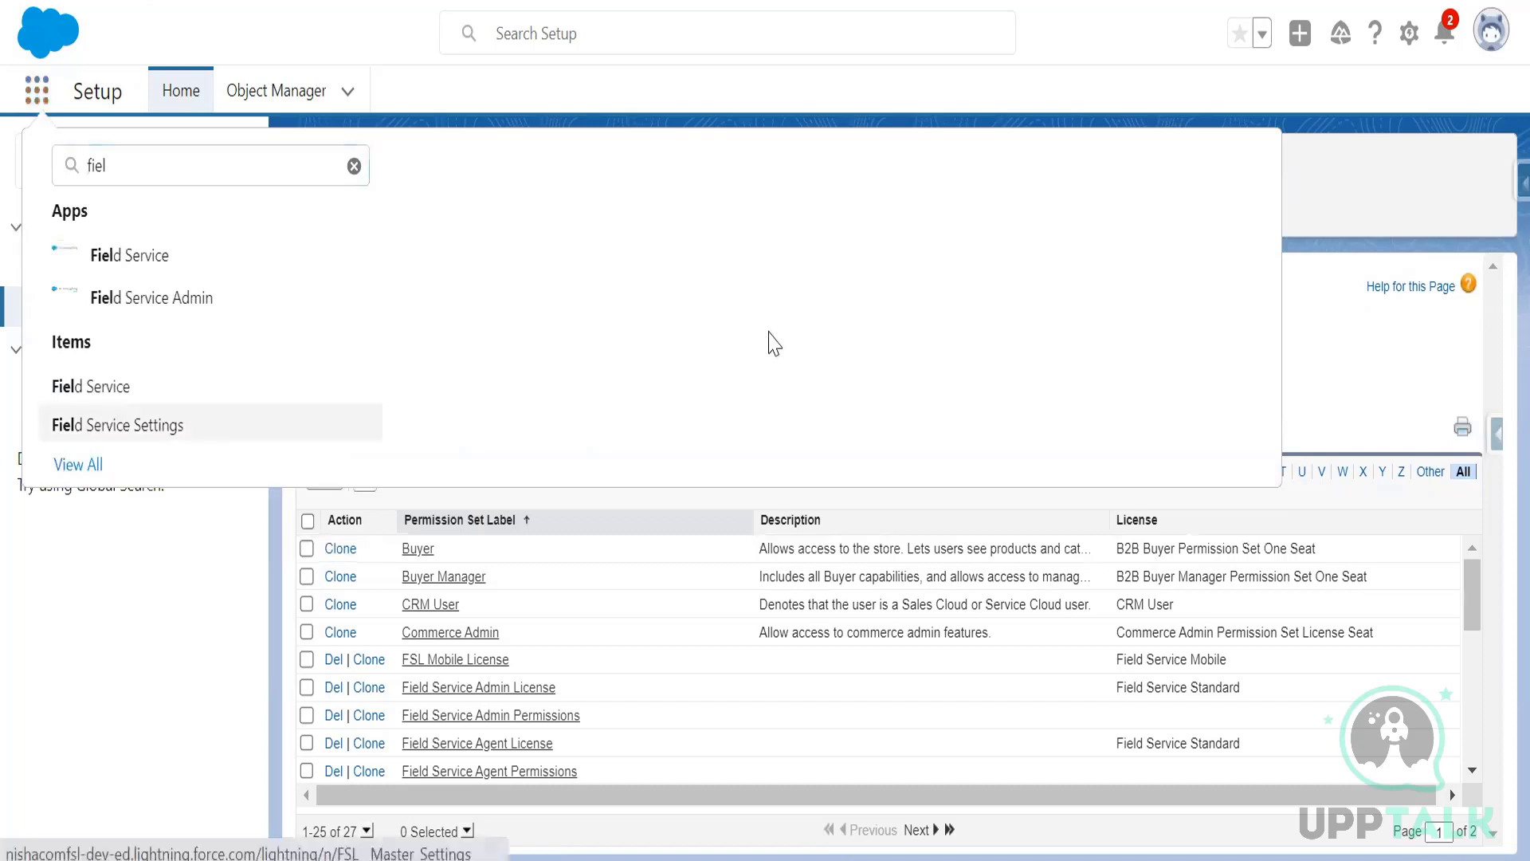
{"action": "left_click", "coordinate": [588, 494]}
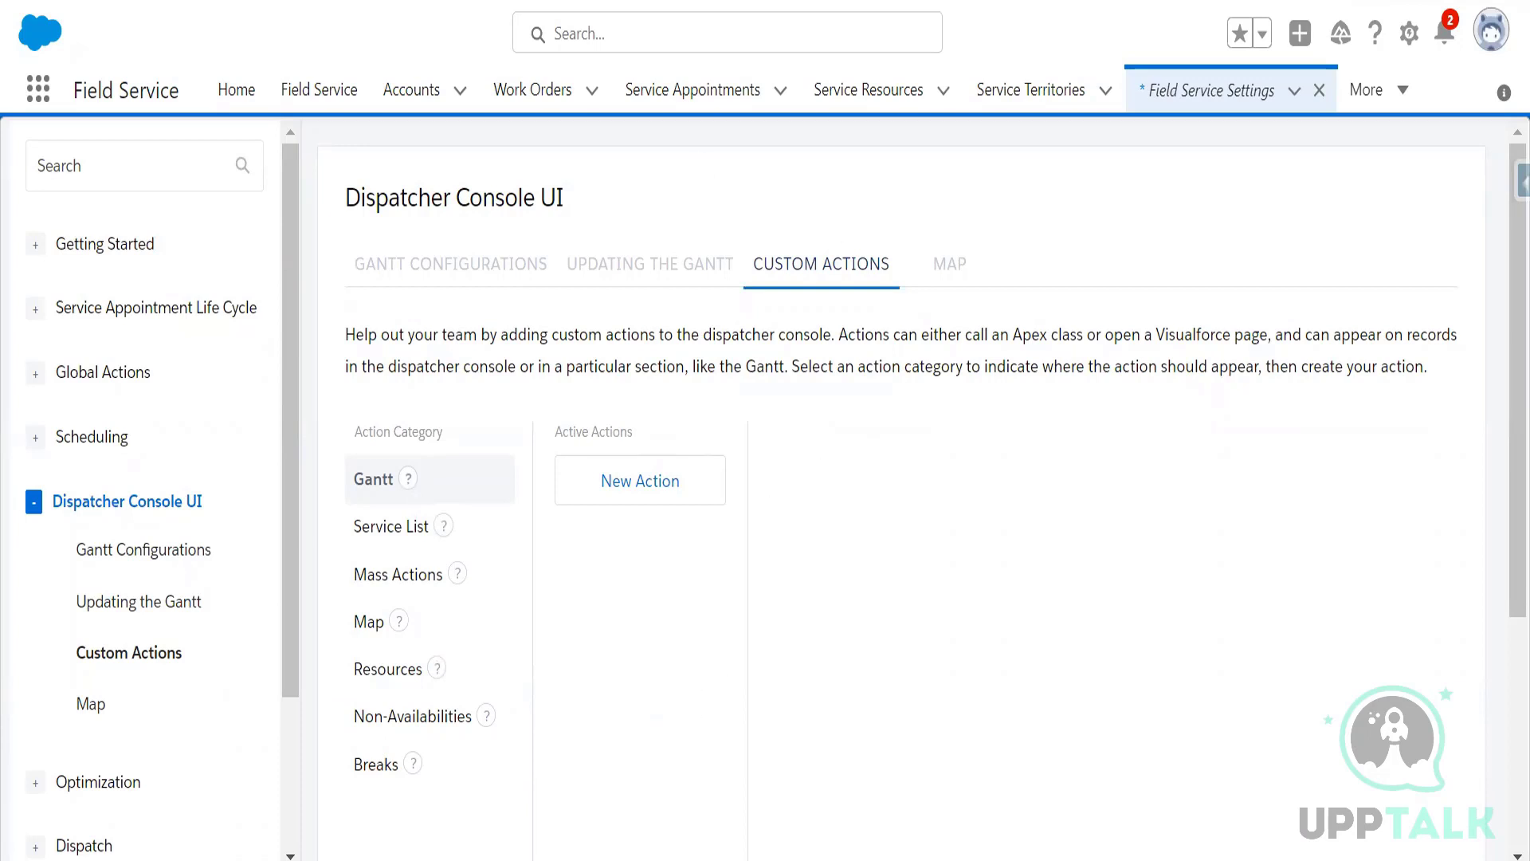
- Show the available actions for the 12 PM service appointment on the Field Service Gantt
{"action": "left_click", "coordinate": [327, 112]}
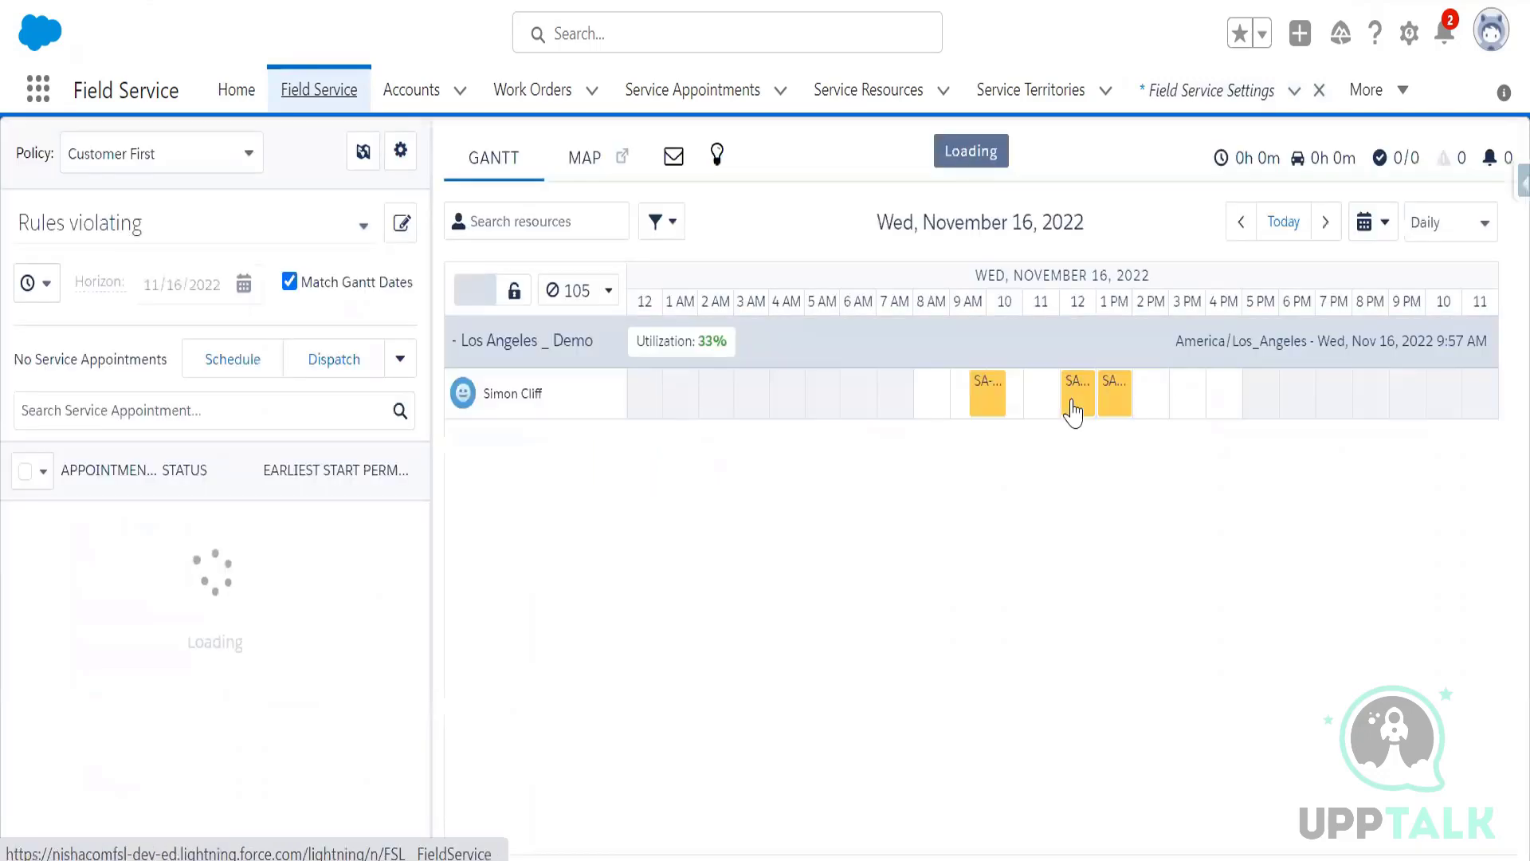
{"action": "right_click", "coordinate": [1074, 398]}
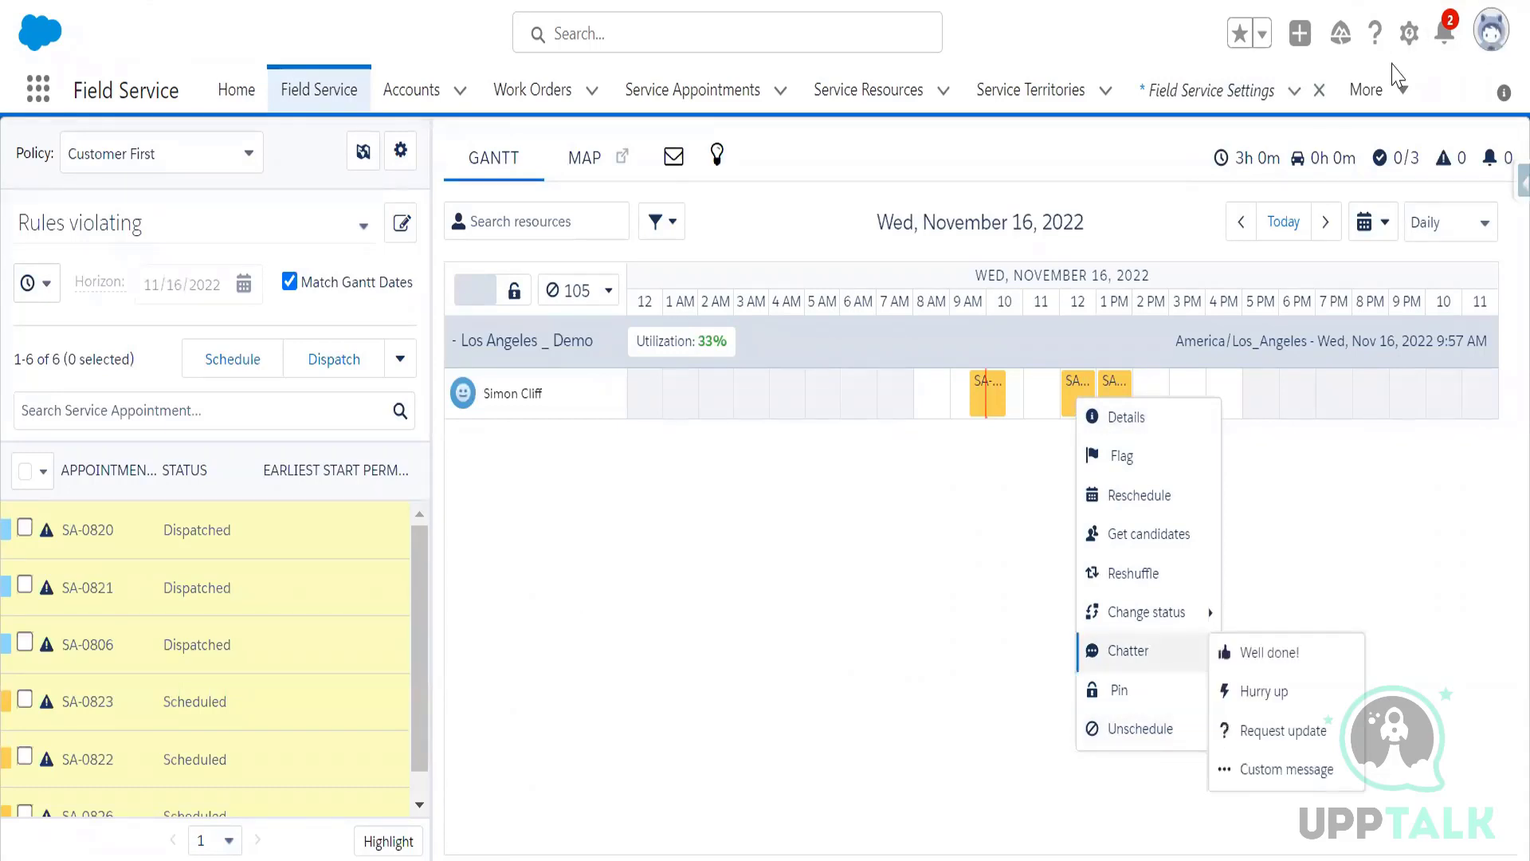
{"action": "left_click", "coordinate": [1332, 129]}
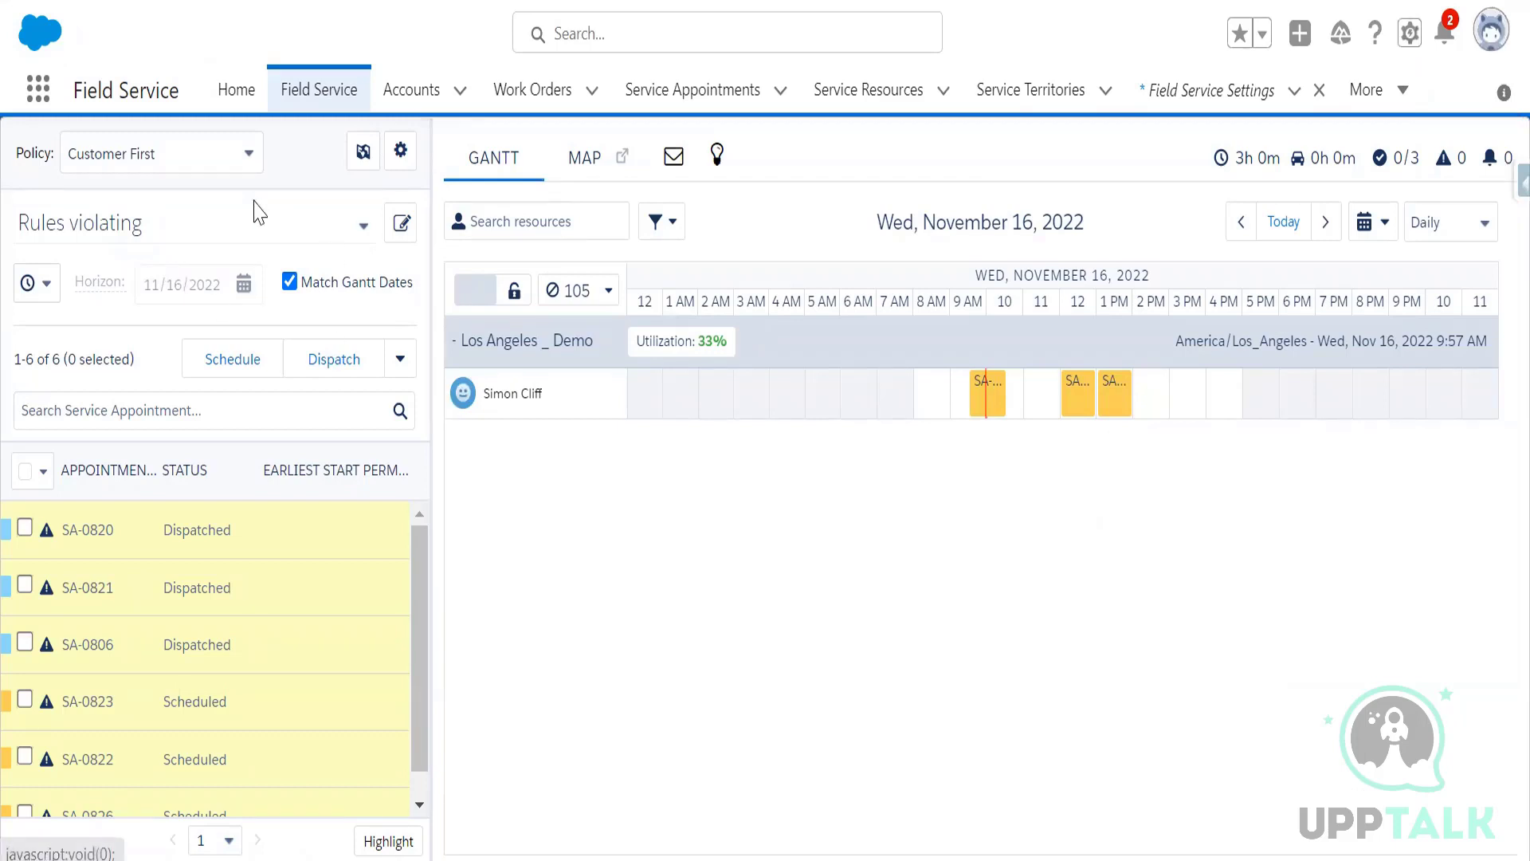
- Create the Apex class toggleServiceAppointmentJeopardy in Setup using the code copied from the text editor, and save it
{"action": "left_click", "coordinate": [1410, 33]}
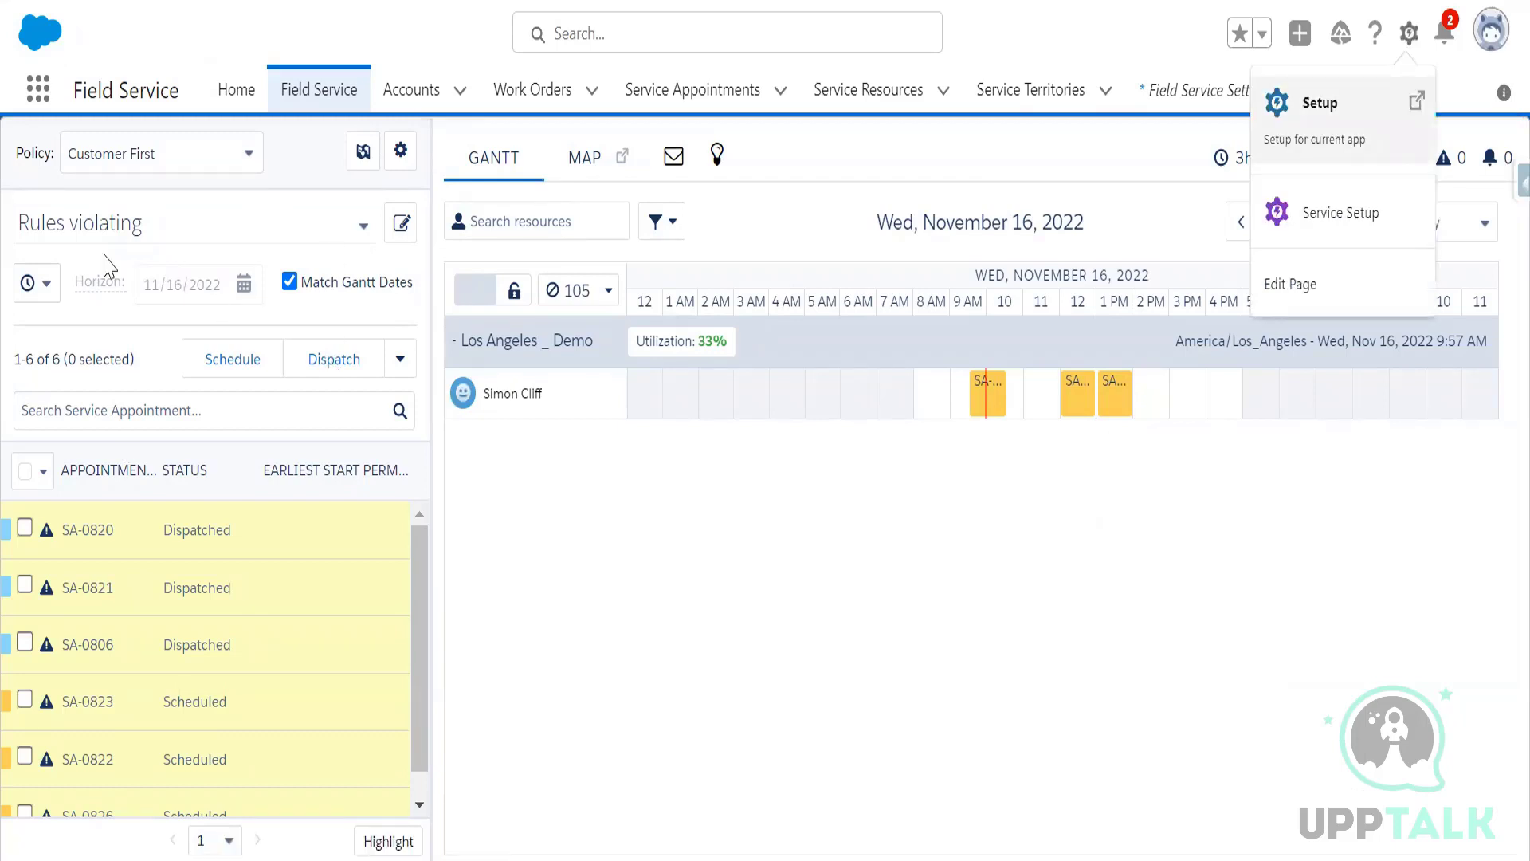
{"action": "left_click", "coordinate": [1320, 102]}
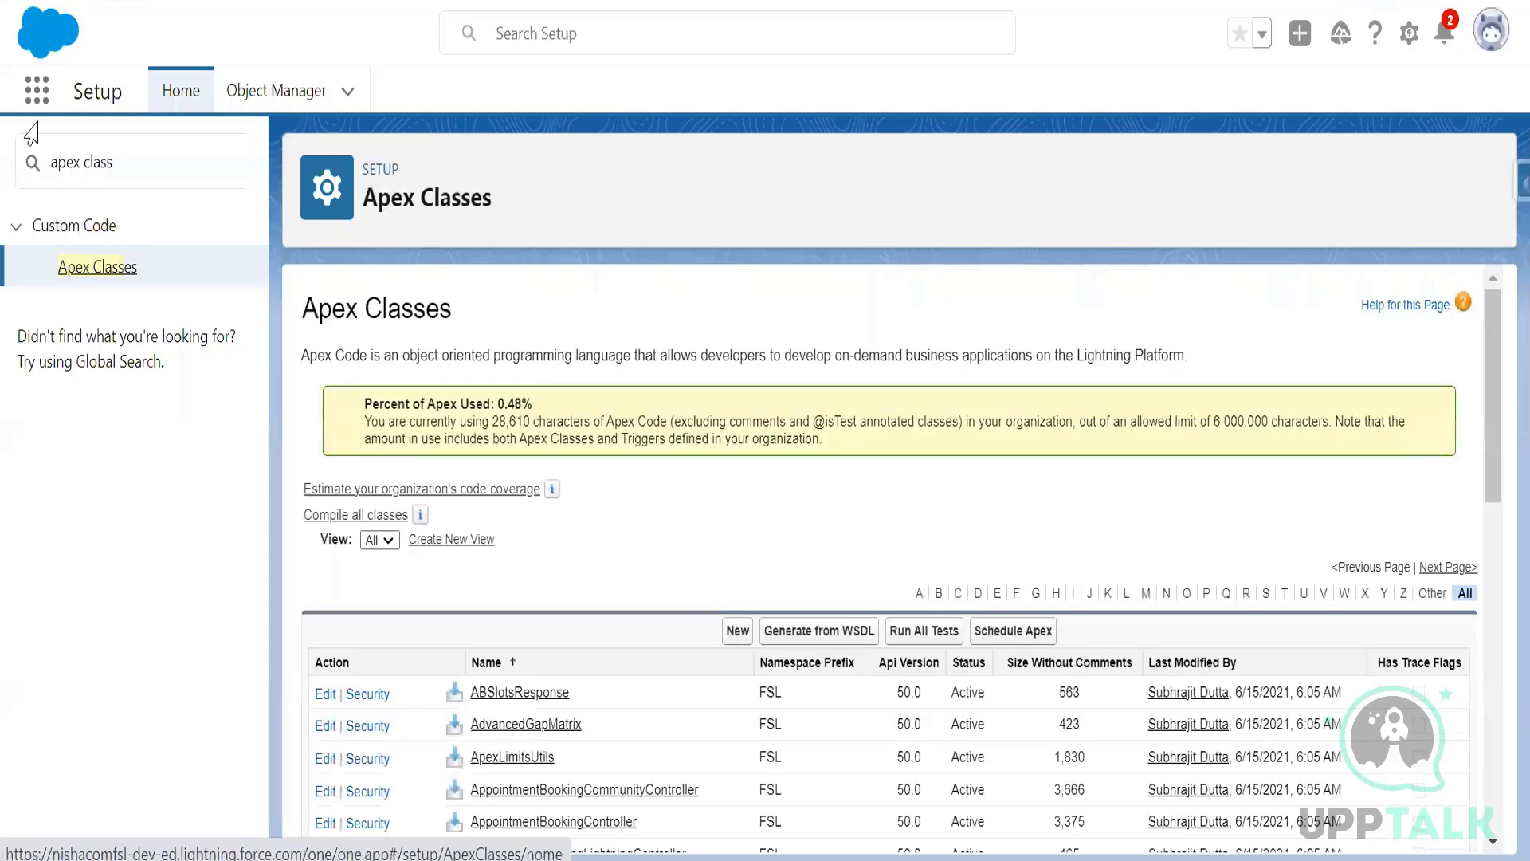
{"action": "key", "text": "alt+Tab"}
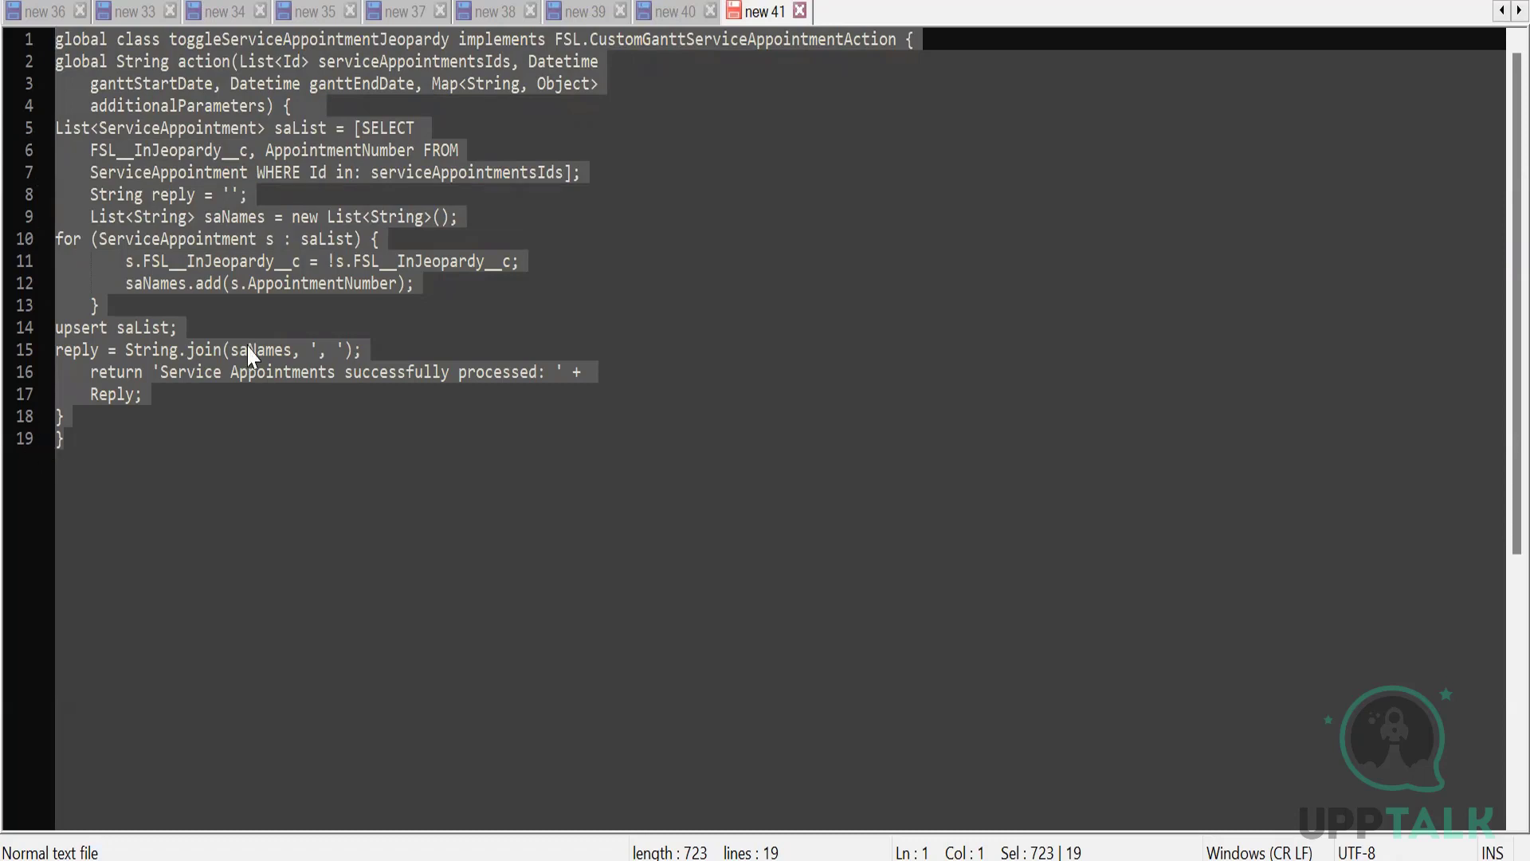
{"action": "right_click", "coordinate": [235, 263]}
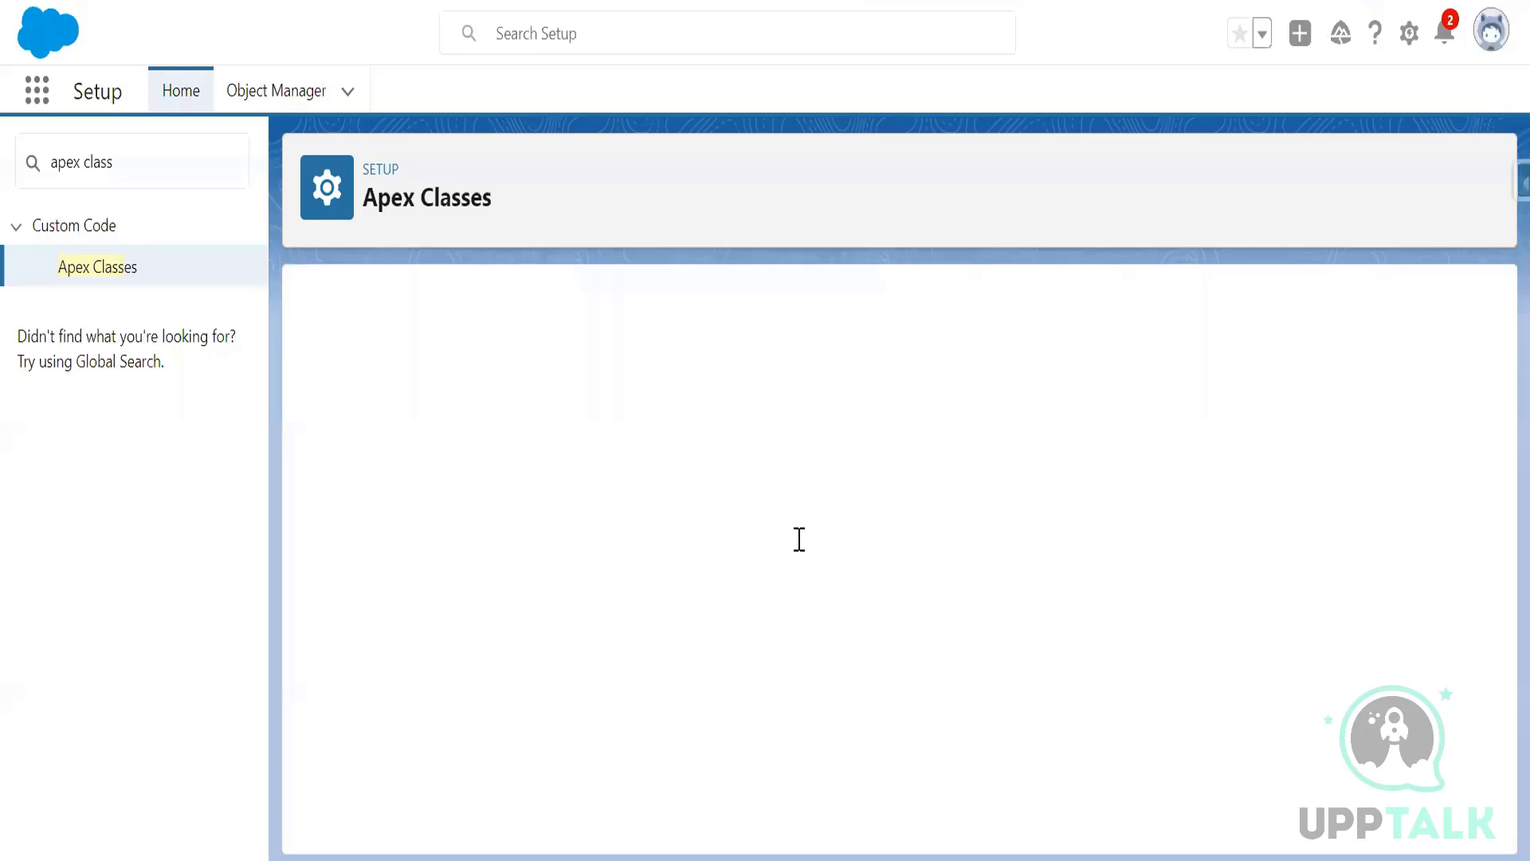
{"action": "type", "text": "global class ToggleServiceAppointmentJeopardy implements FSL.CustomGanttServiceAppointmentAction {"}
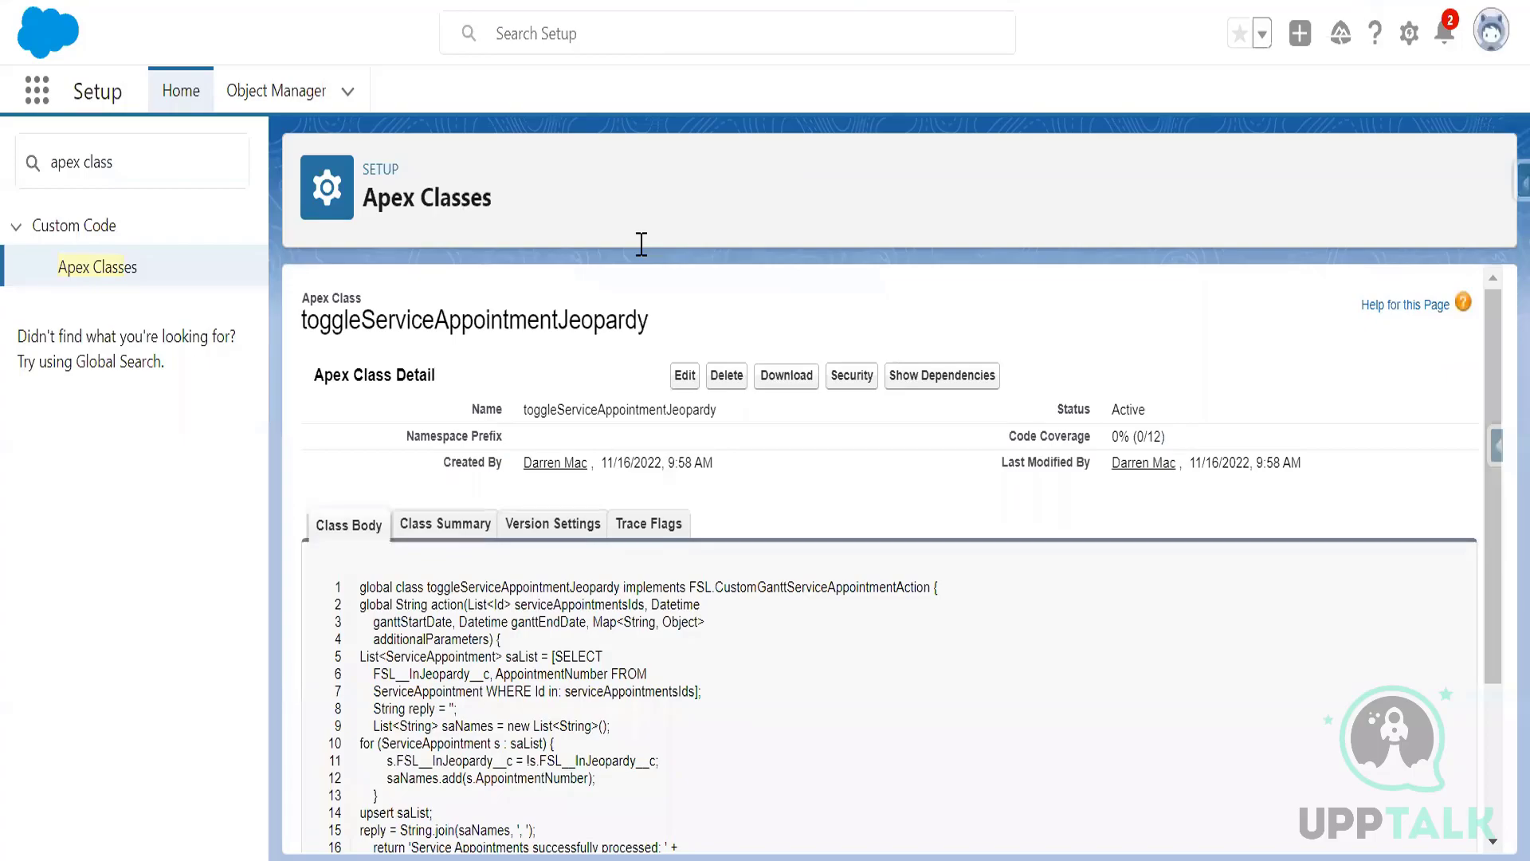
- In the text editor notes, add "-- Done" after "1. Write an Apex class" and highlight the second item's text
{"action": "key", "text": "alt+Tab"}
{"action": "key", "text": "ctrl+Tab"}
{"action": "key", "text": "Return"}
{"action": "key", "text": "Return"}
{"action": "key", "text": "Return"}
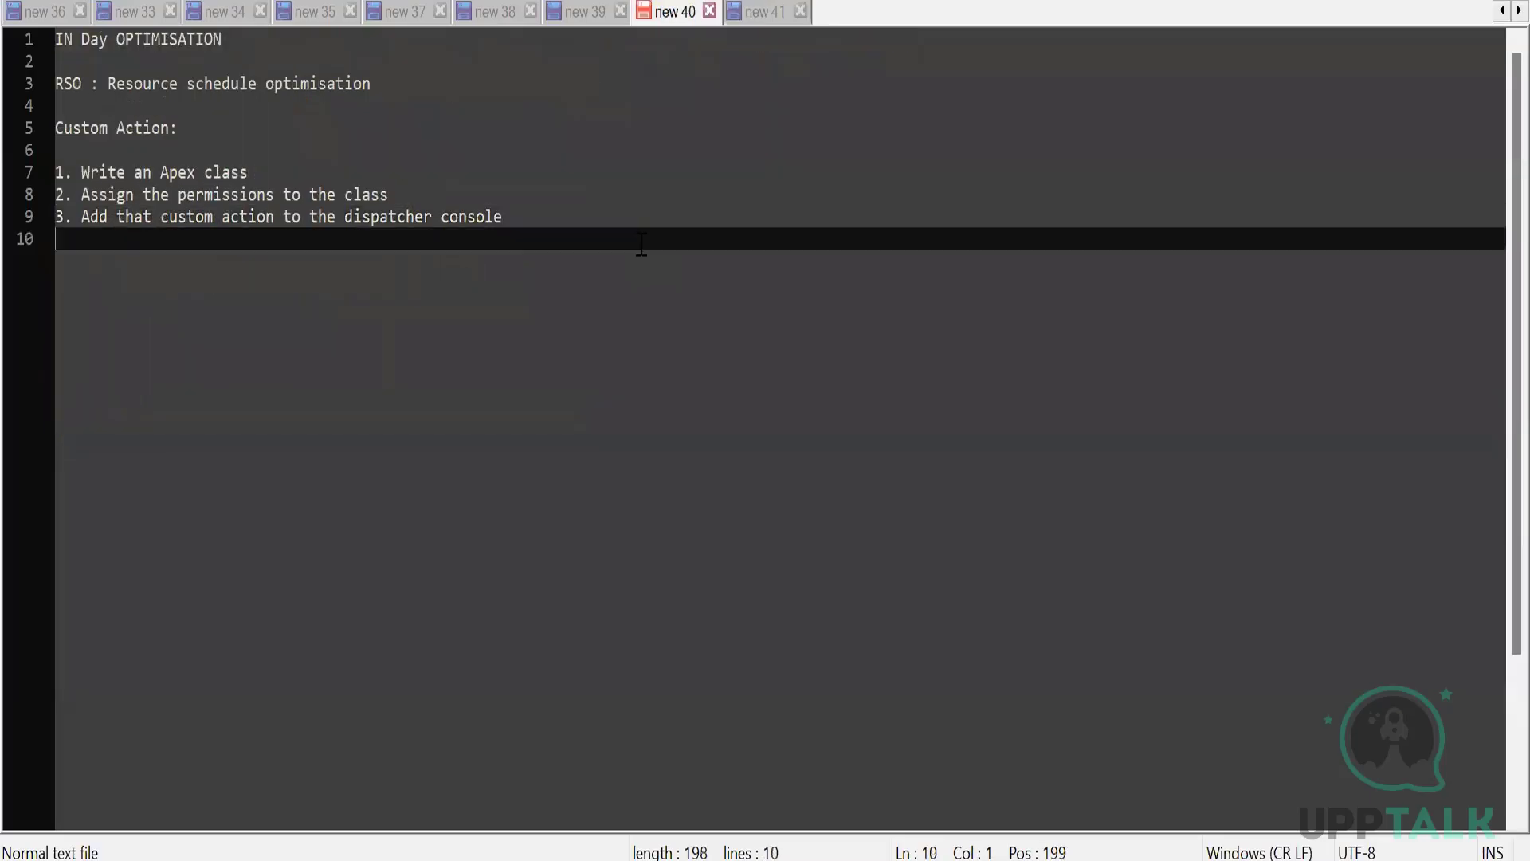
{"action": "left_click", "coordinate": [390, 177]}
{"action": "type", "text": "-- Done"}
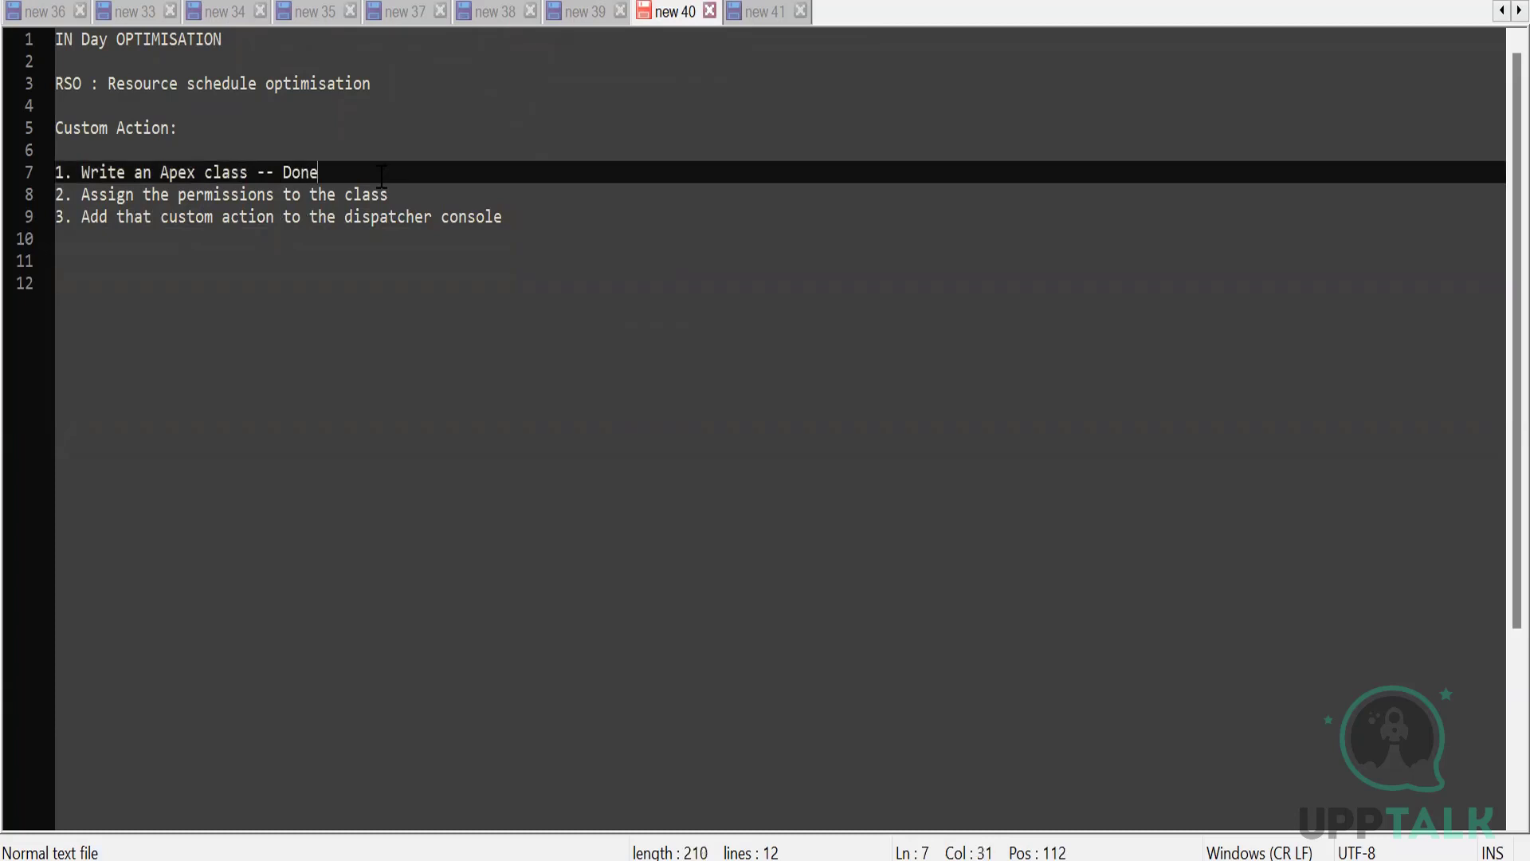
{"action": "left_click", "coordinate": [82, 195]}
{"action": "left_click_drag", "start_coordinate": [82, 195], "coordinate": [388, 195]}
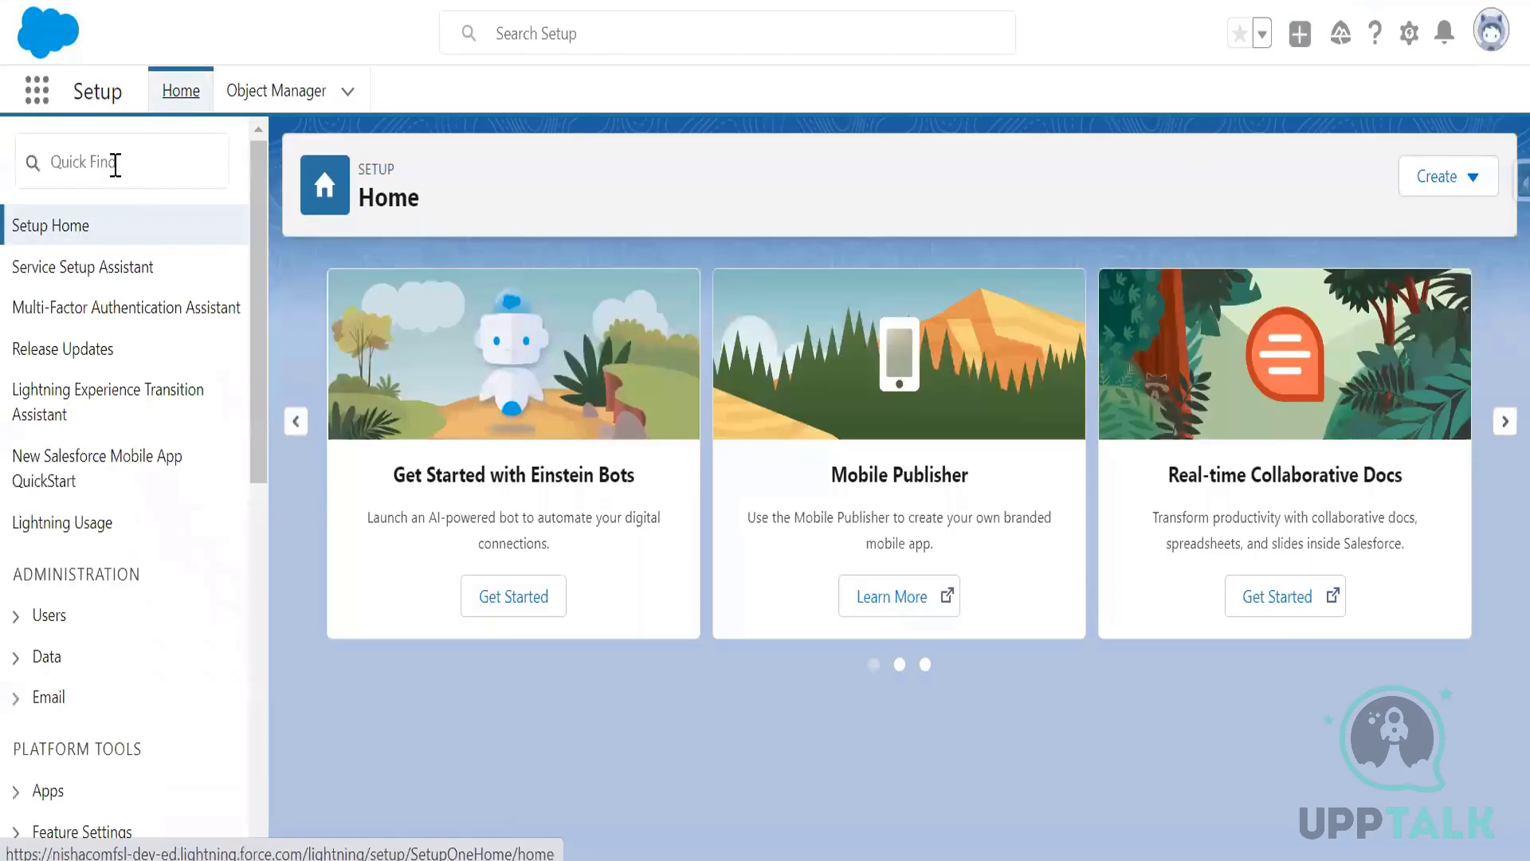
- Start a new custom permission in Setup with the label "toggle service Jeopardy"
{"action": "left_click", "coordinate": [115, 165]}
{"action": "type", "text": "pe"}
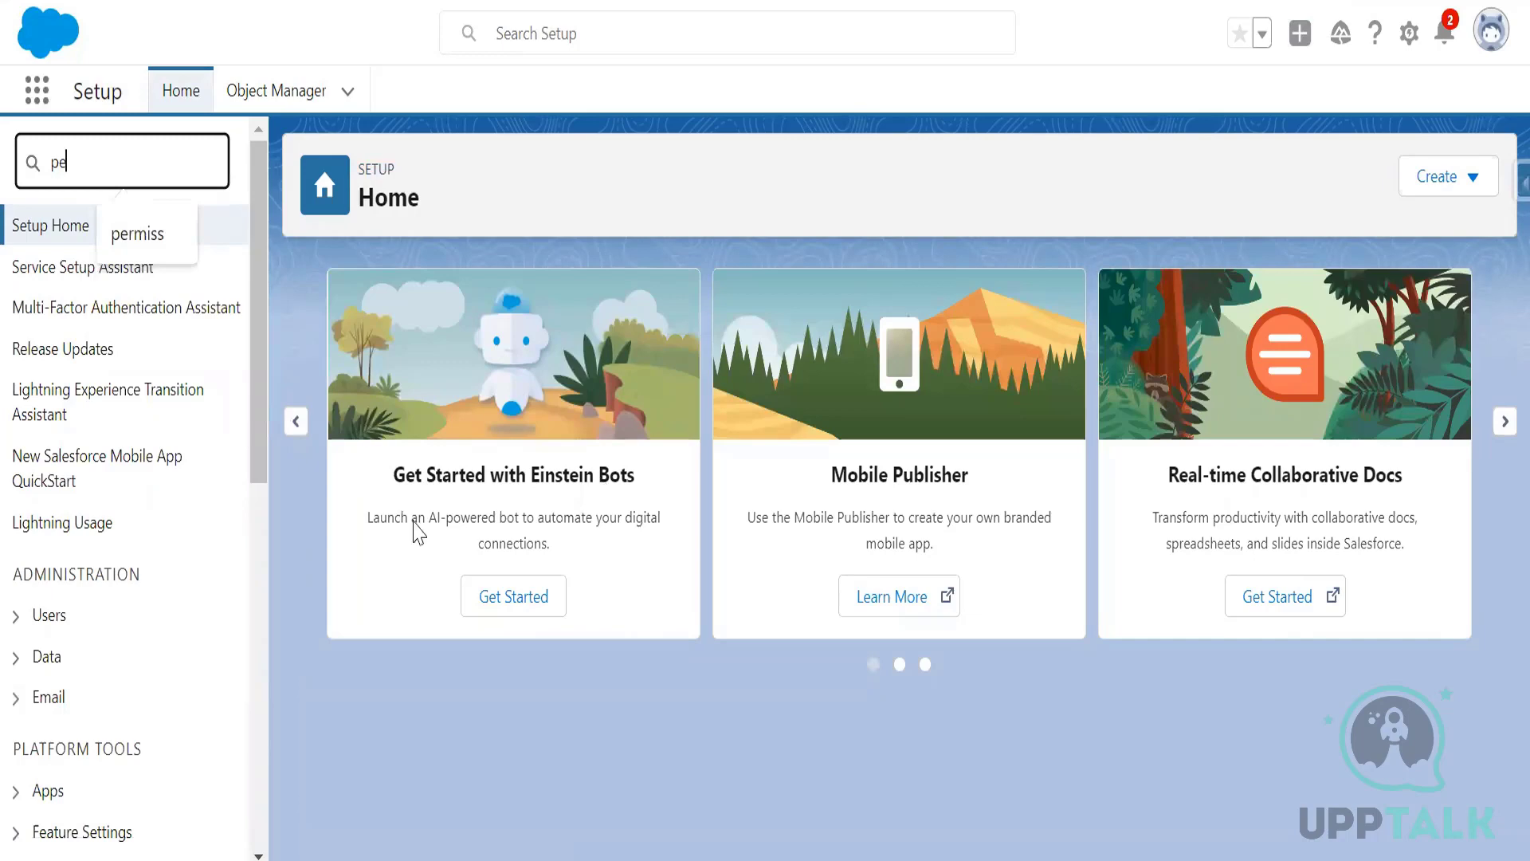
{"action": "type", "text": "rmission"}
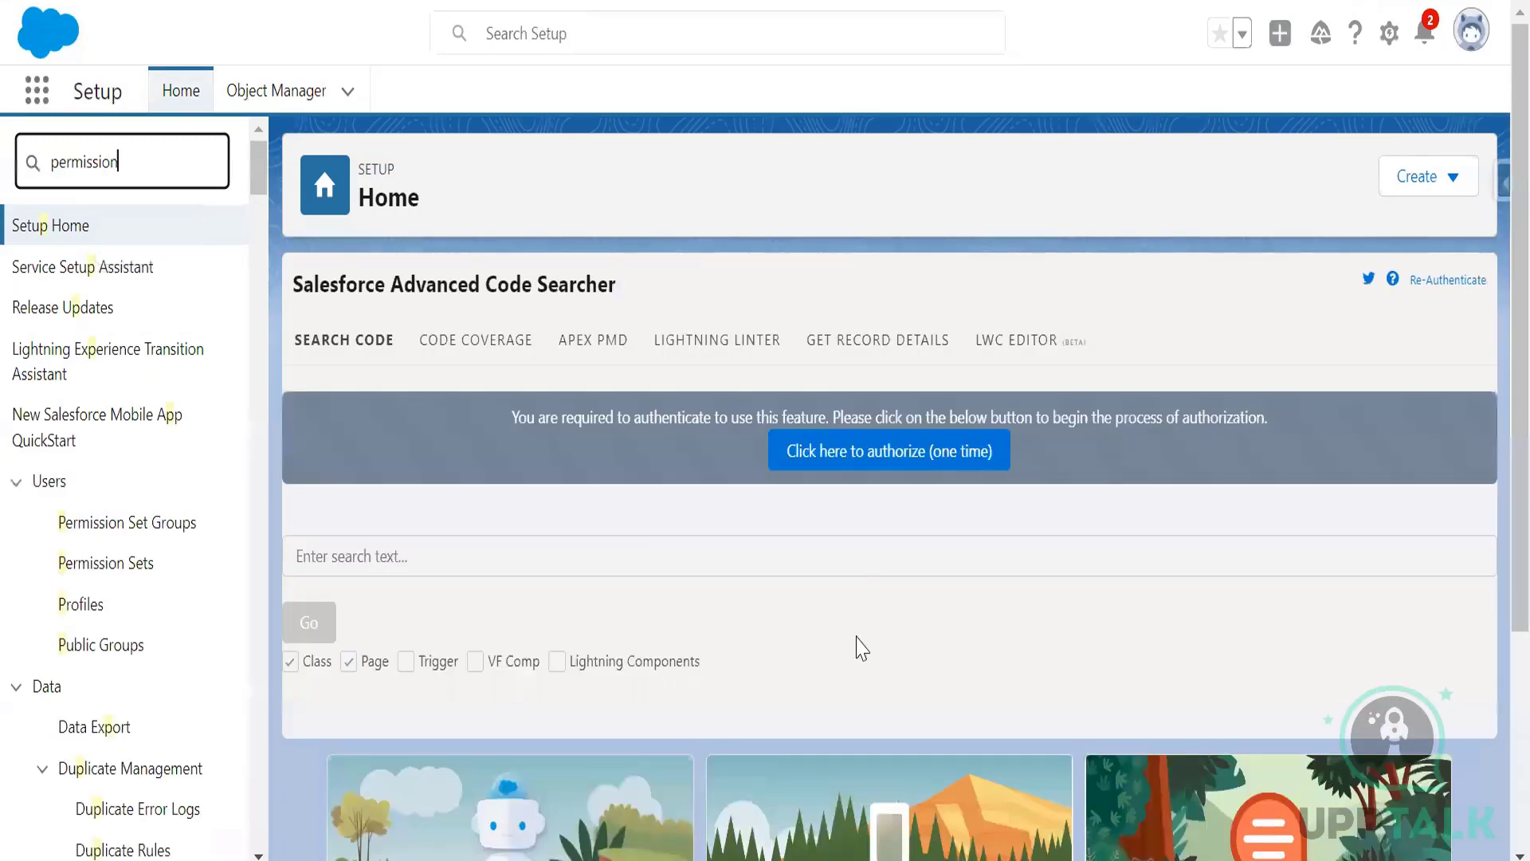
{"action": "left_click", "coordinate": [119, 389]}
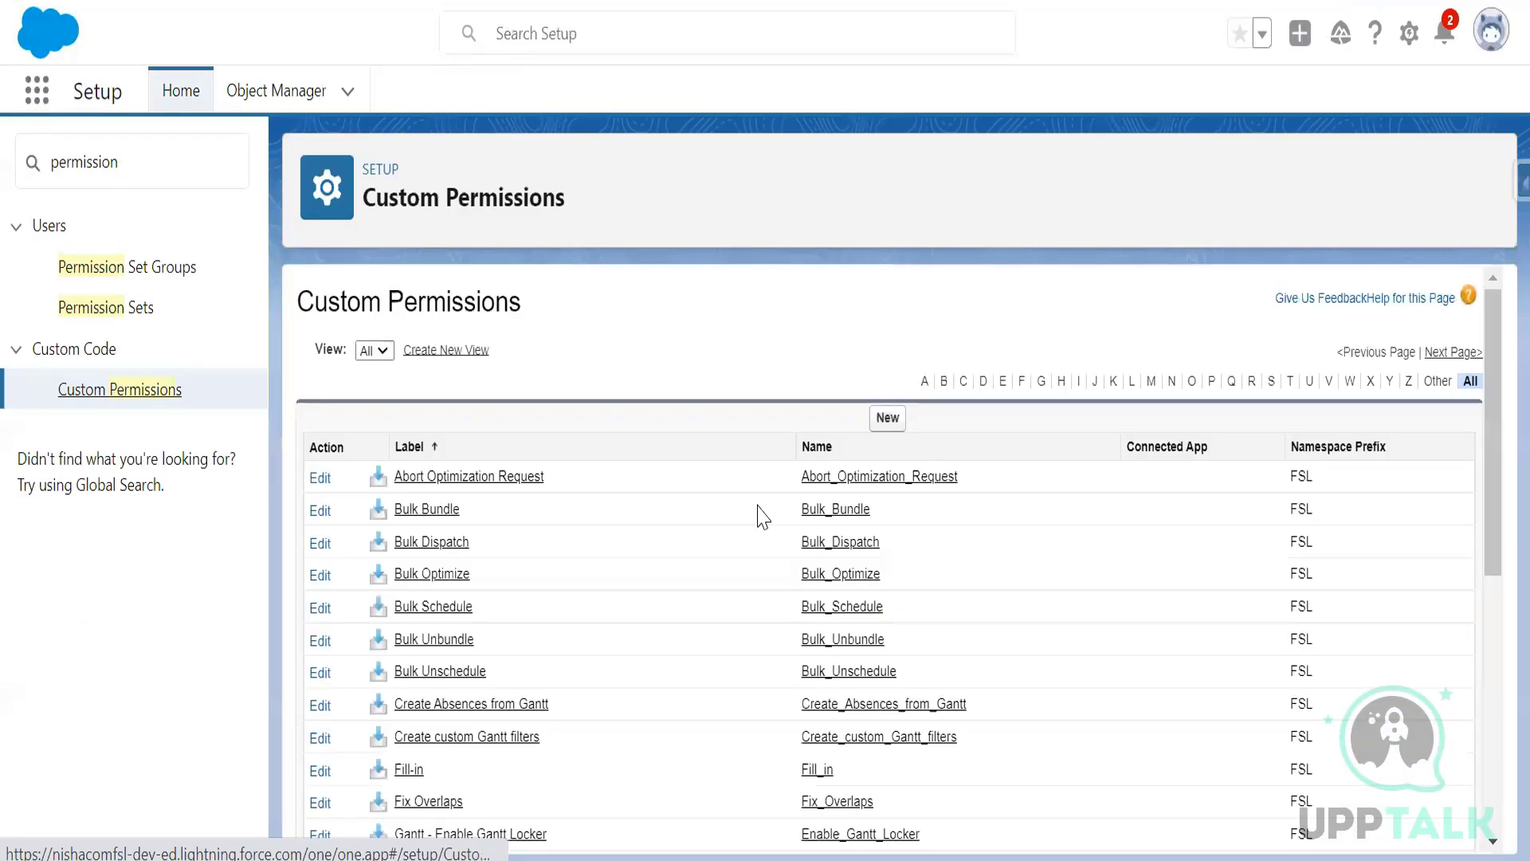
{"action": "left_click", "coordinate": [887, 418]}
{"action": "left_click", "coordinate": [589, 458]}
{"action": "left_click", "coordinate": [589, 460]}
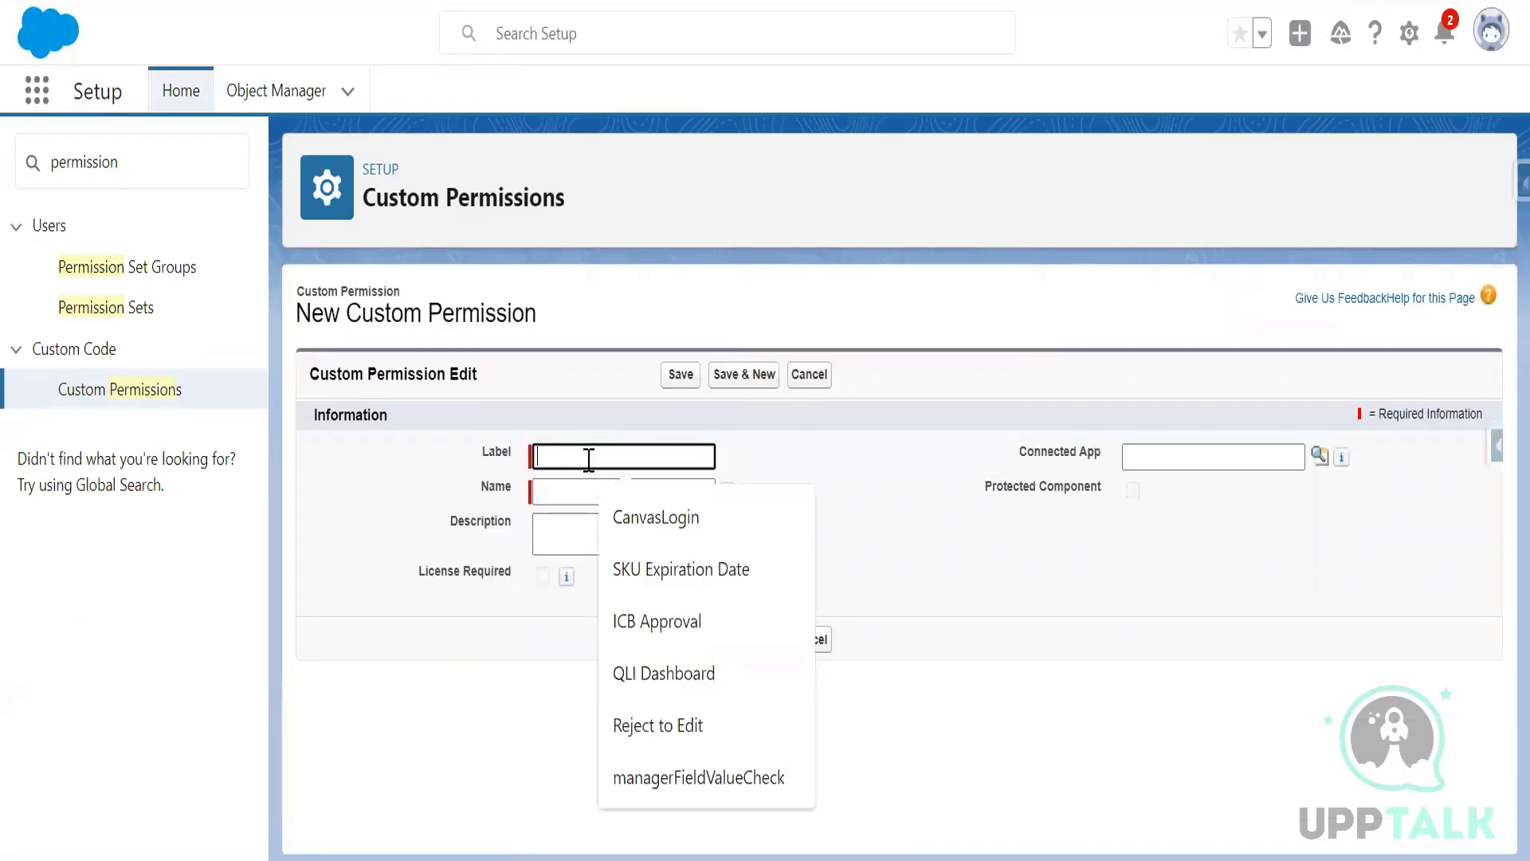
{"action": "type", "text": "tog"}
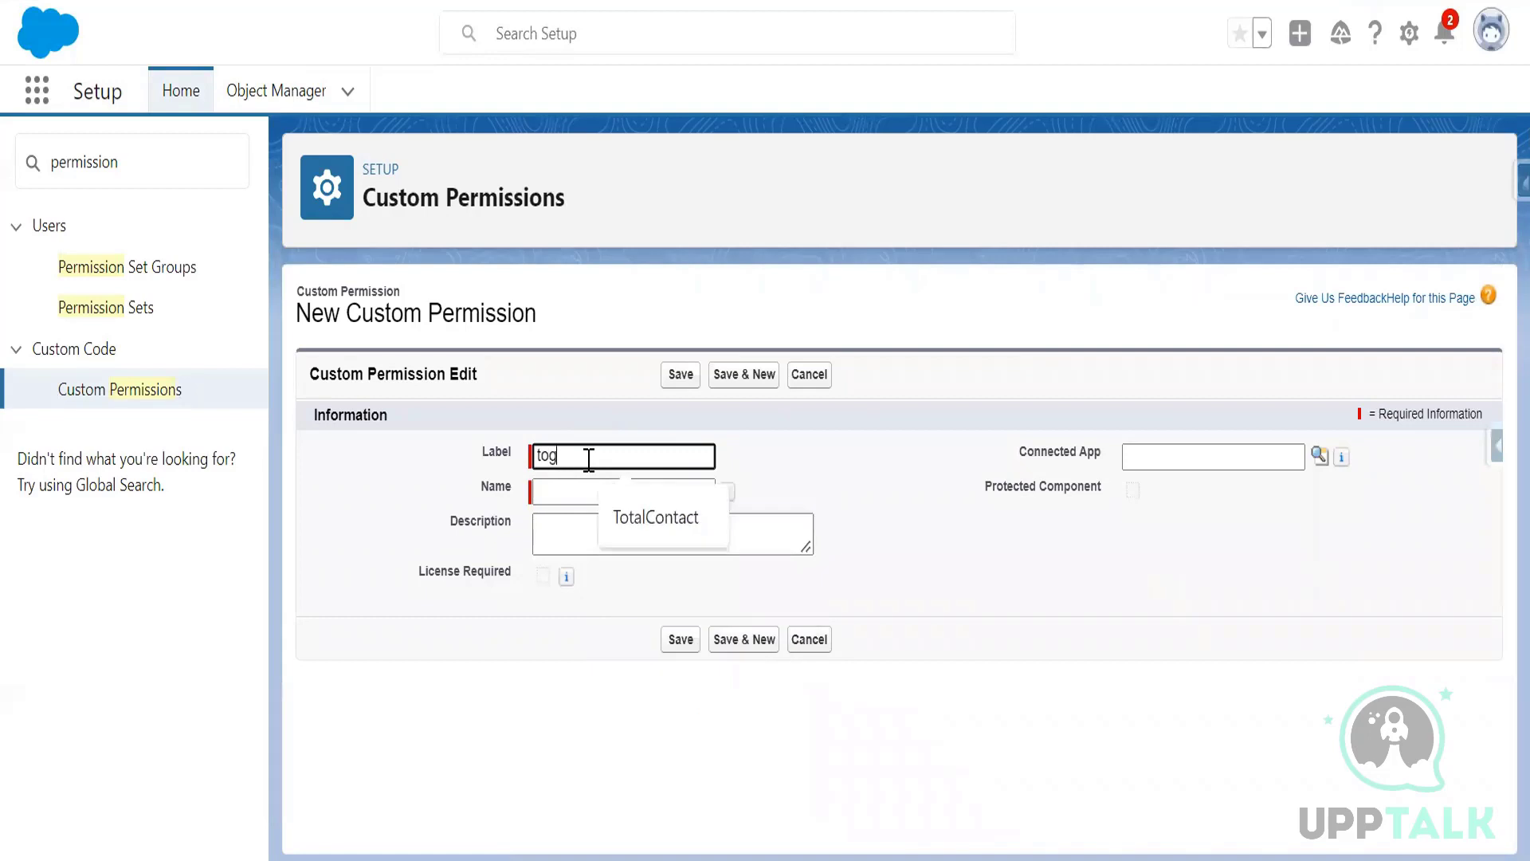
{"action": "type", "text": "gle service "}
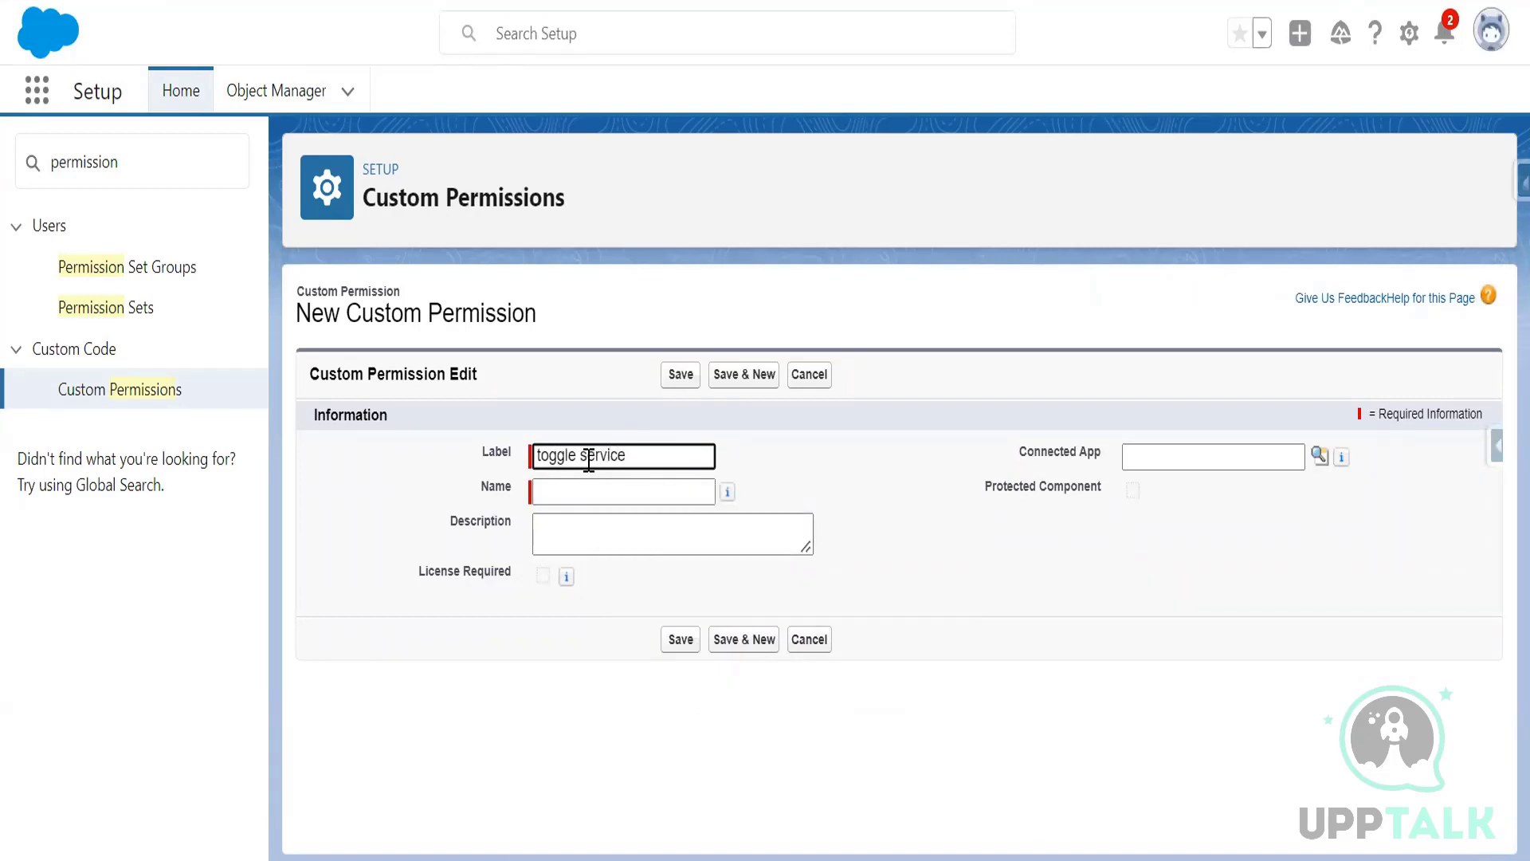
{"action": "type", "text": "Jeopardy"}
- Enter the description "Grant Permission to view and use the toggleServiceJeopardy class on the Gantt" and save the custom permission
{"action": "left_click", "coordinate": [626, 530]}
{"action": "type", "text": "Gn"}
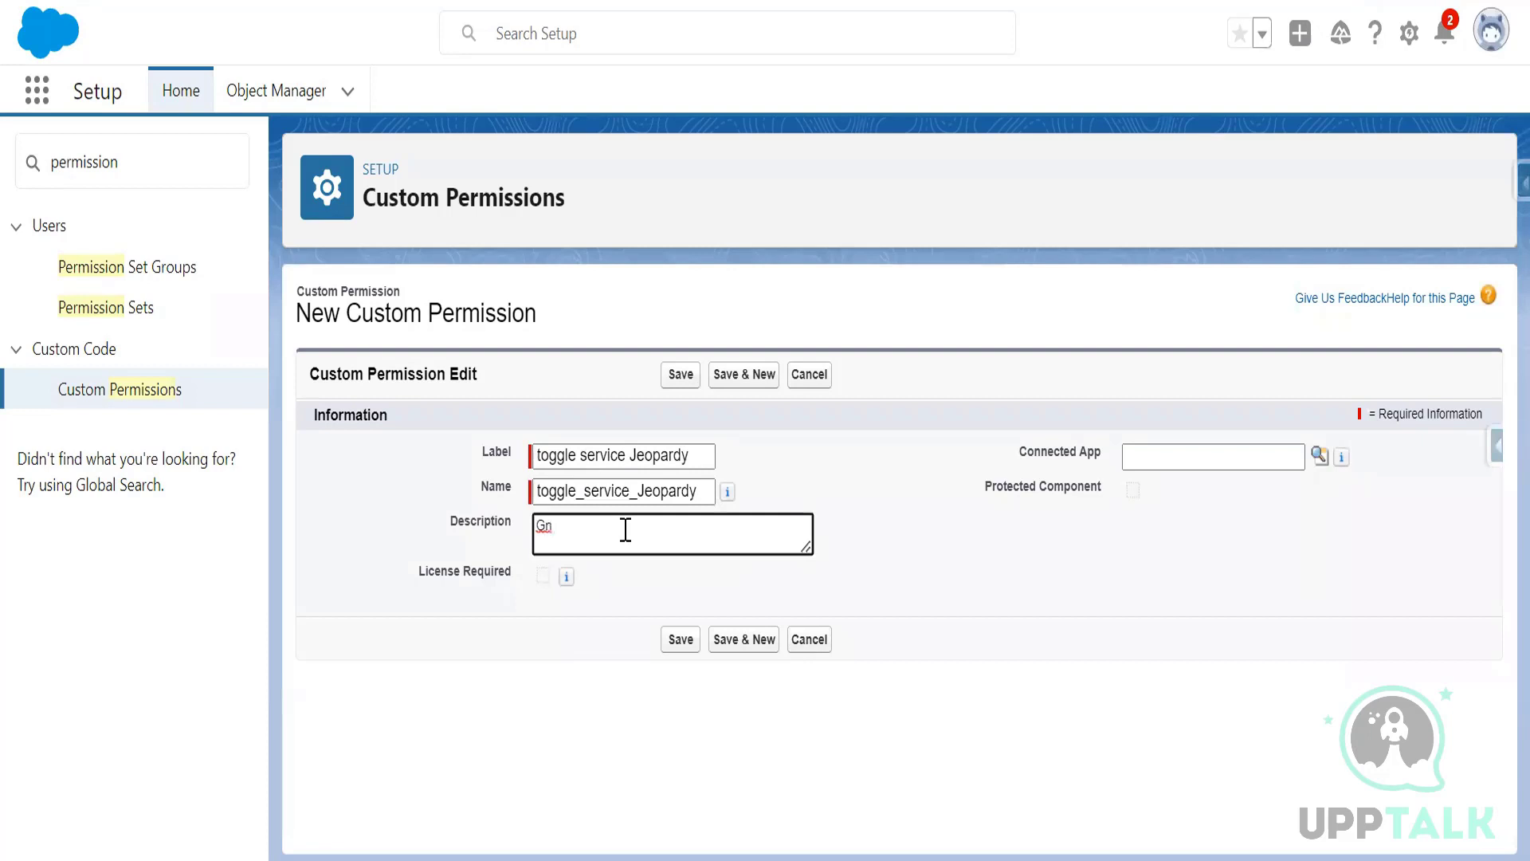
{"action": "type", "text": "rant Permission to view and use the togg"}
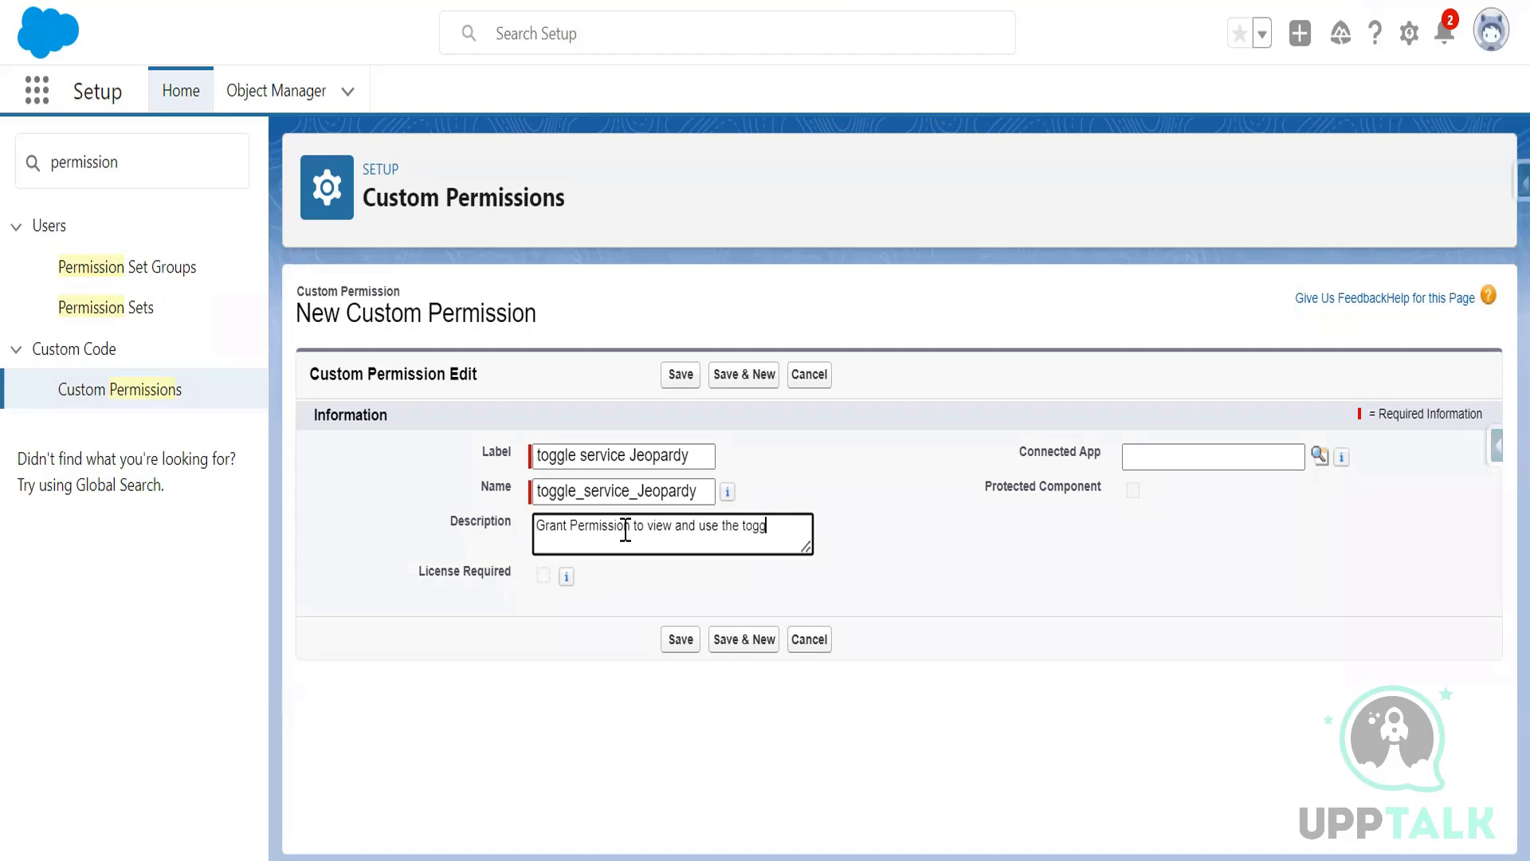
{"action": "type", "text": "leServiceJeopardy class"}
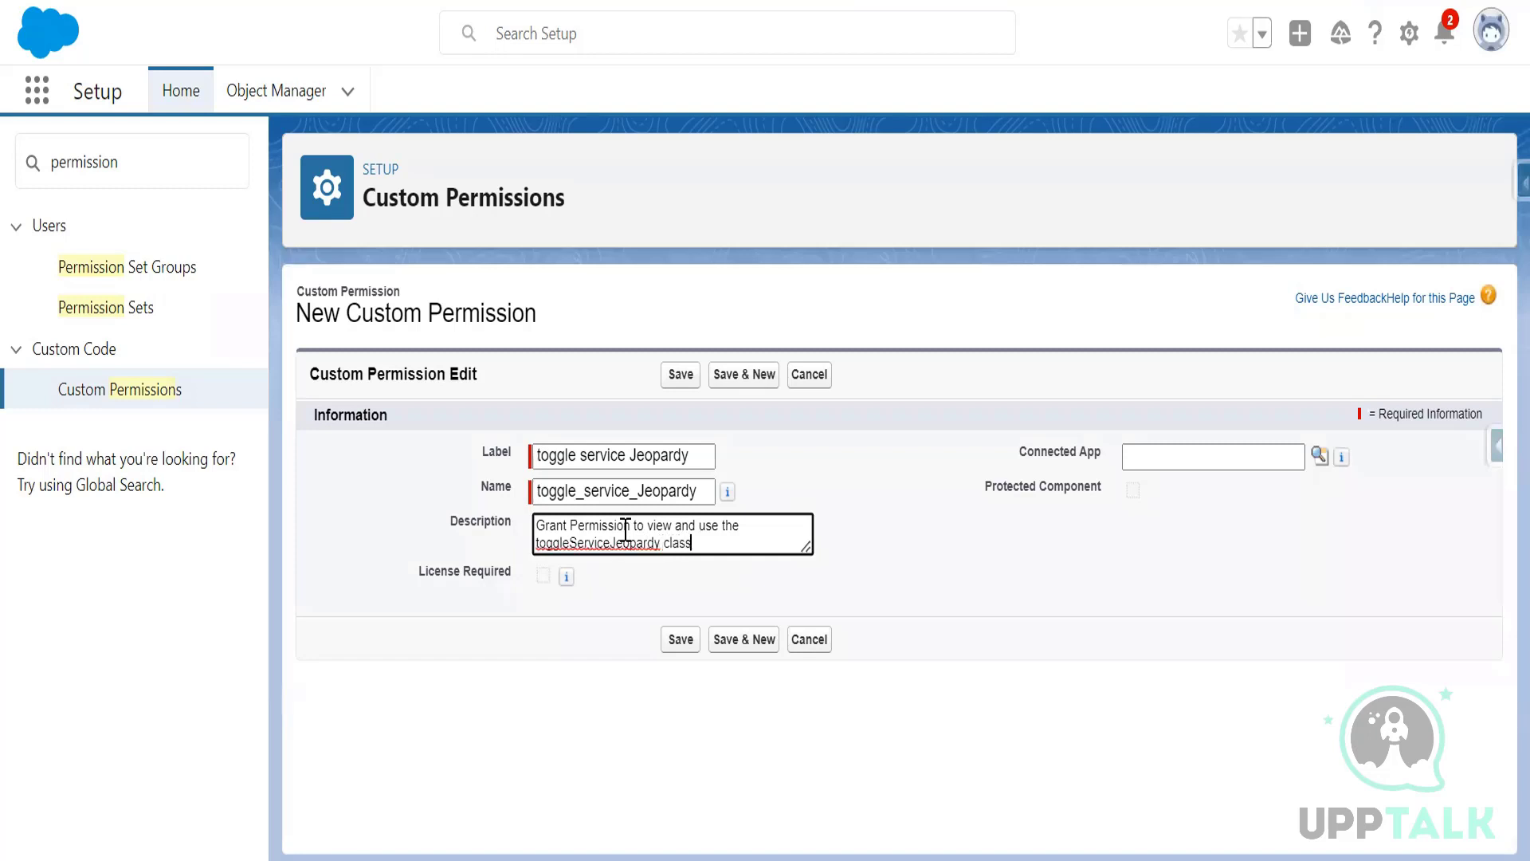
{"action": "type", "text": " on the Gantt"}
{"action": "left_click", "coordinate": [955, 581]}
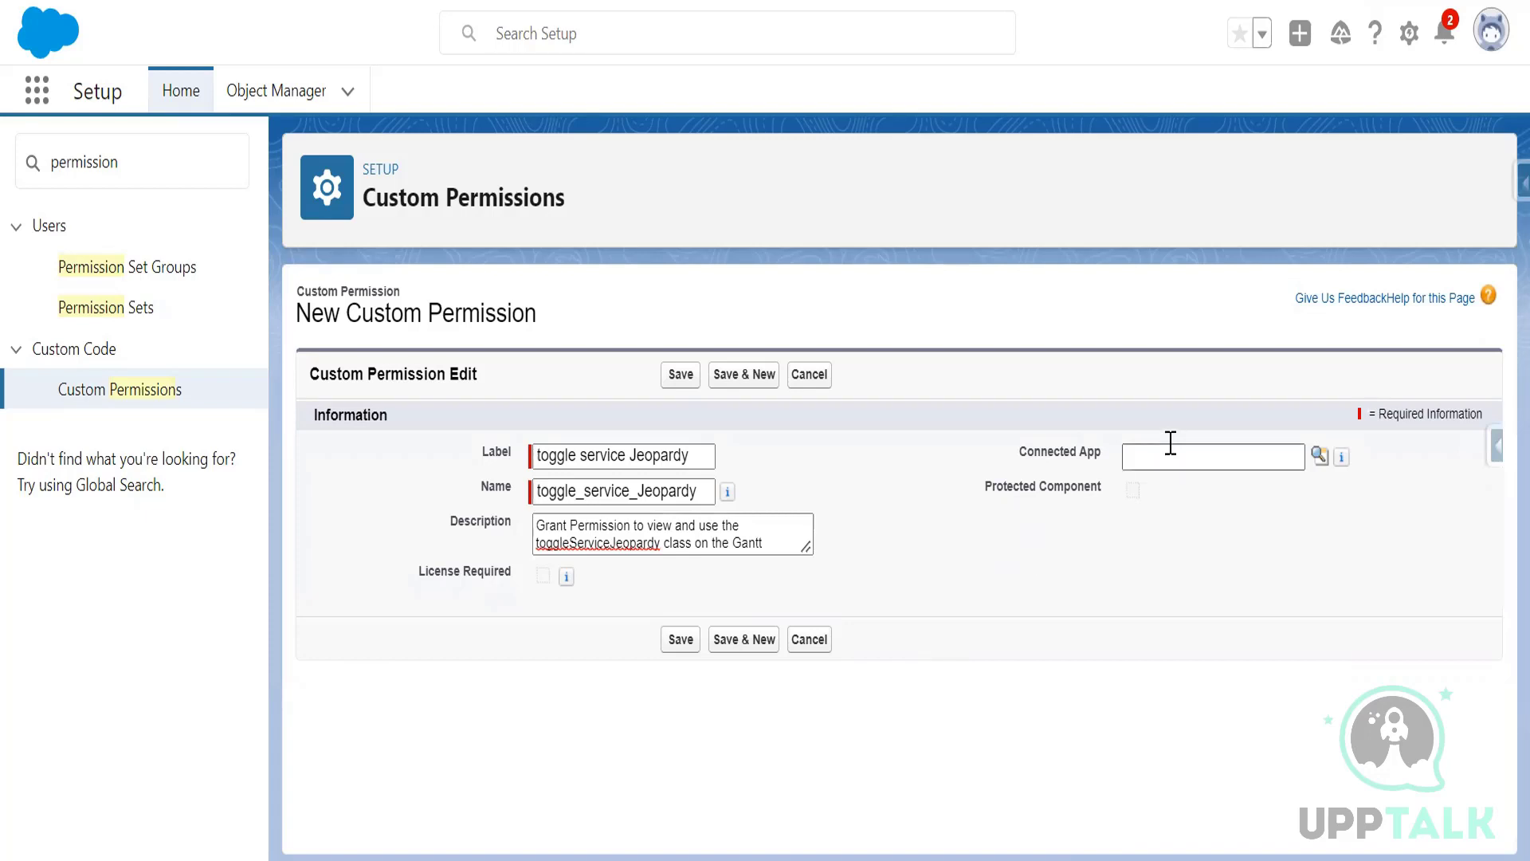
{"action": "left_click", "coordinate": [681, 640]}
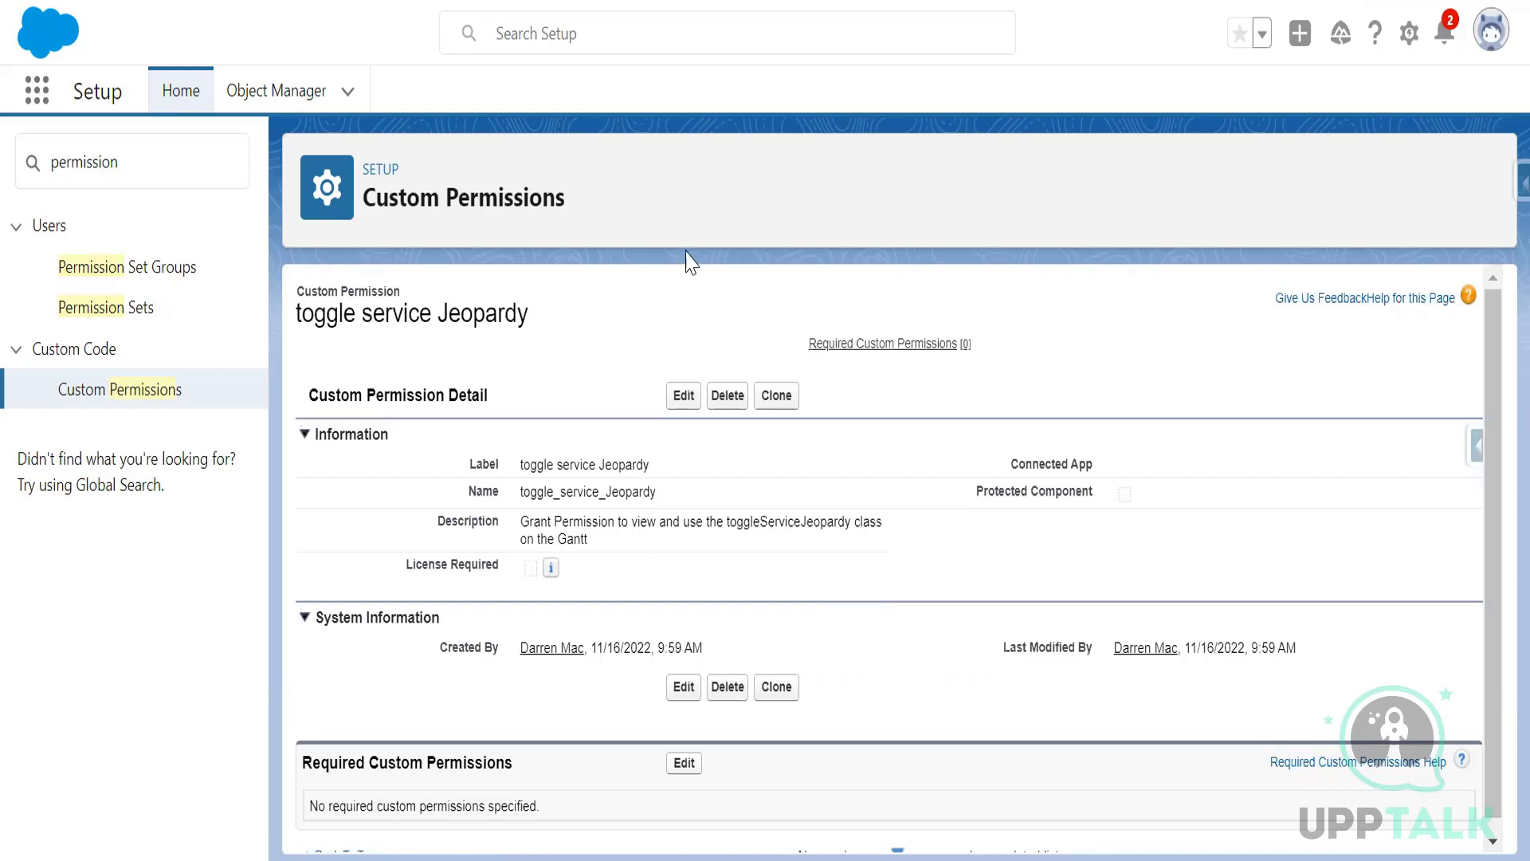
- Create and save a new permission set labelled "Lead Dispatcher" with the API name Lead_Dispatcher and no license
{"action": "left_click", "coordinate": [118, 323]}
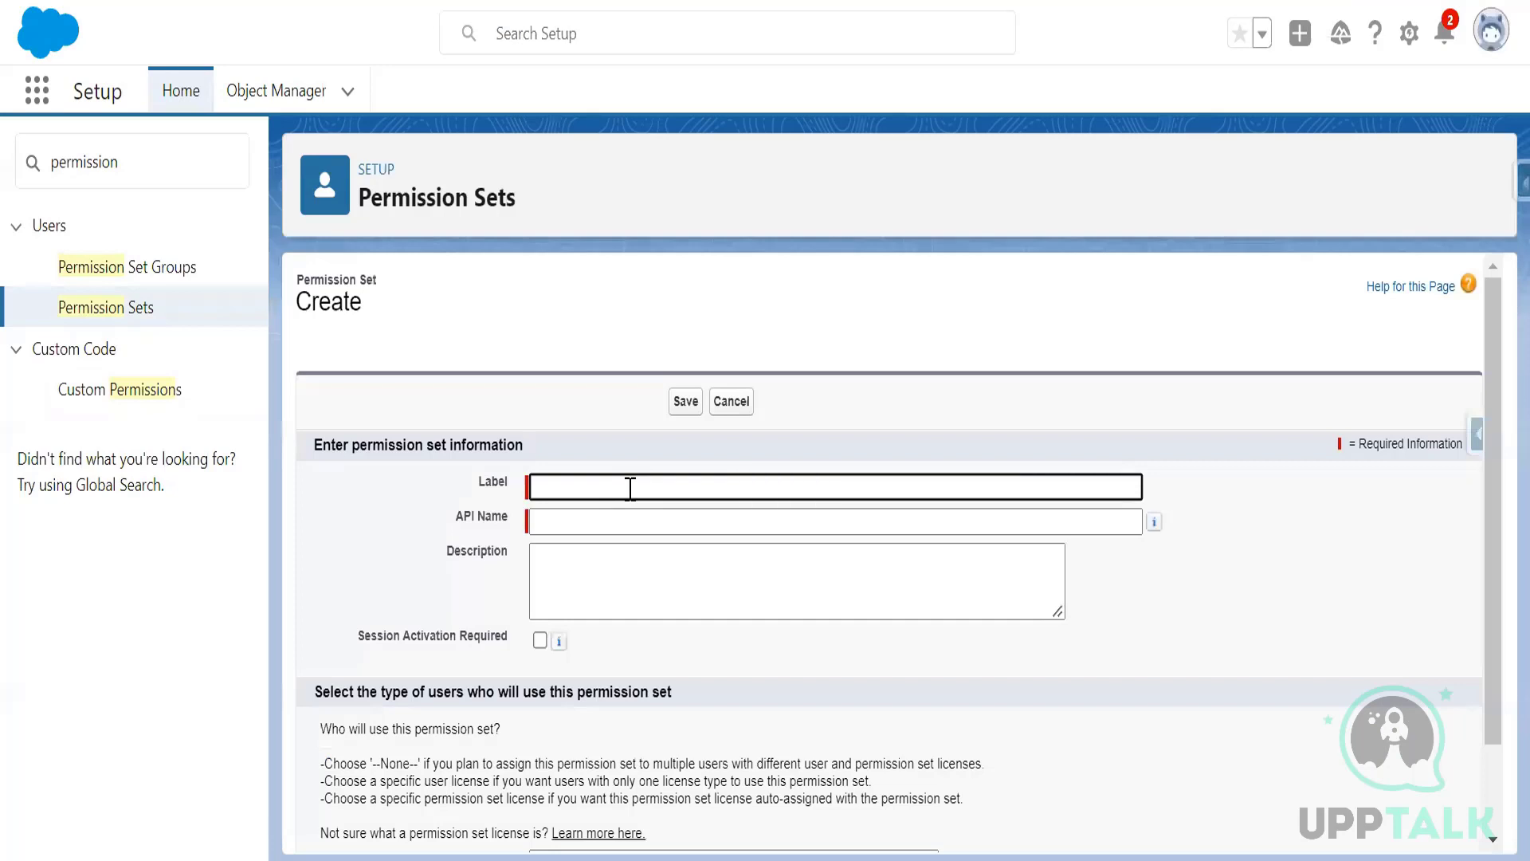
{"action": "type", "text": "Lead Dispatcher"}
{"action": "scroll", "coordinate": [830, 608], "scroll_direction": "down", "scroll_amount": 2}
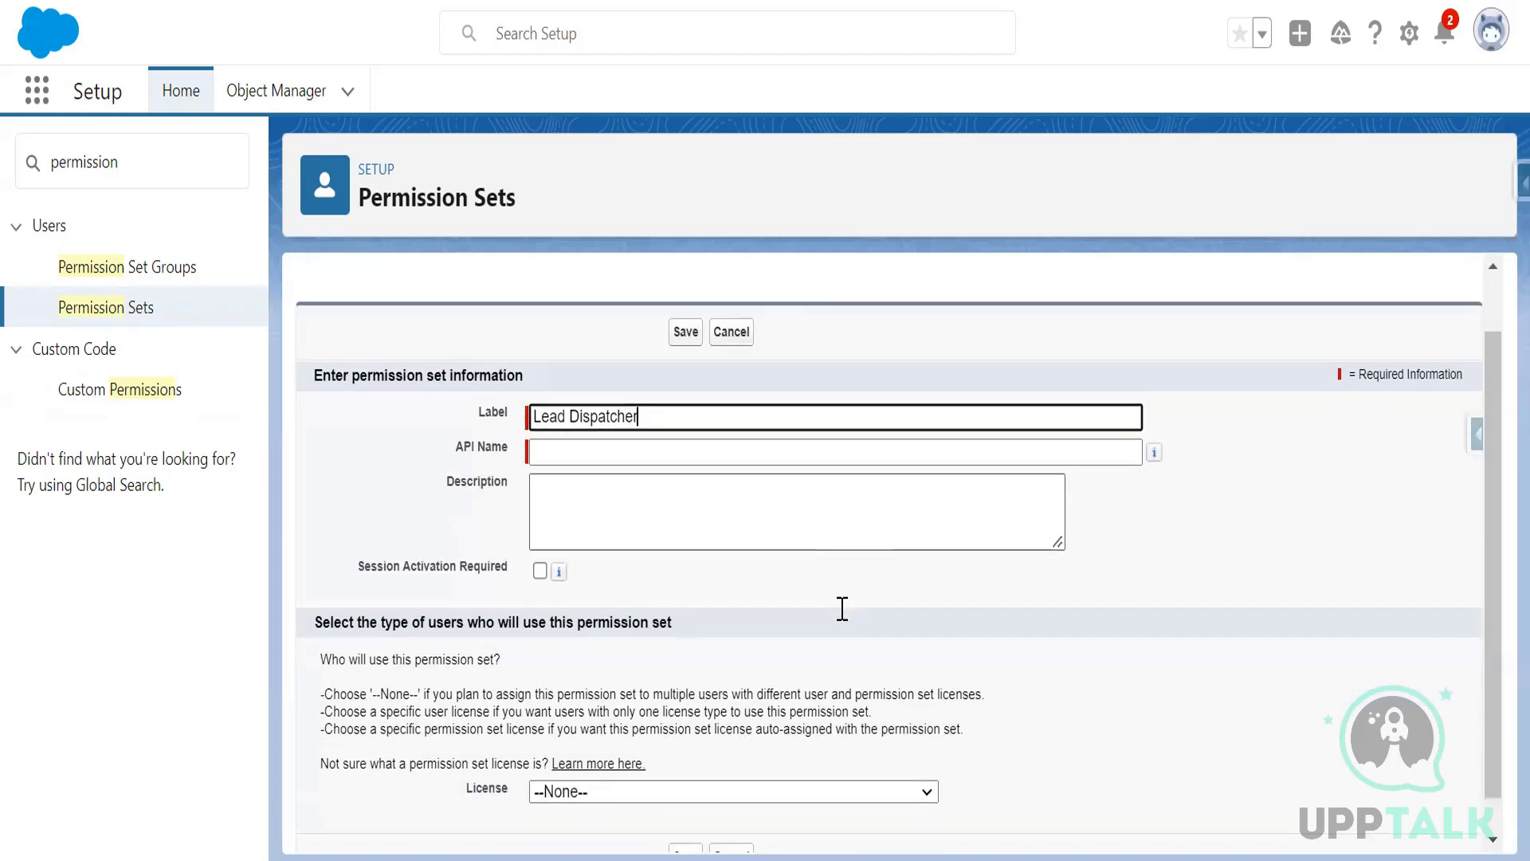
{"action": "left_click", "coordinate": [591, 413]}
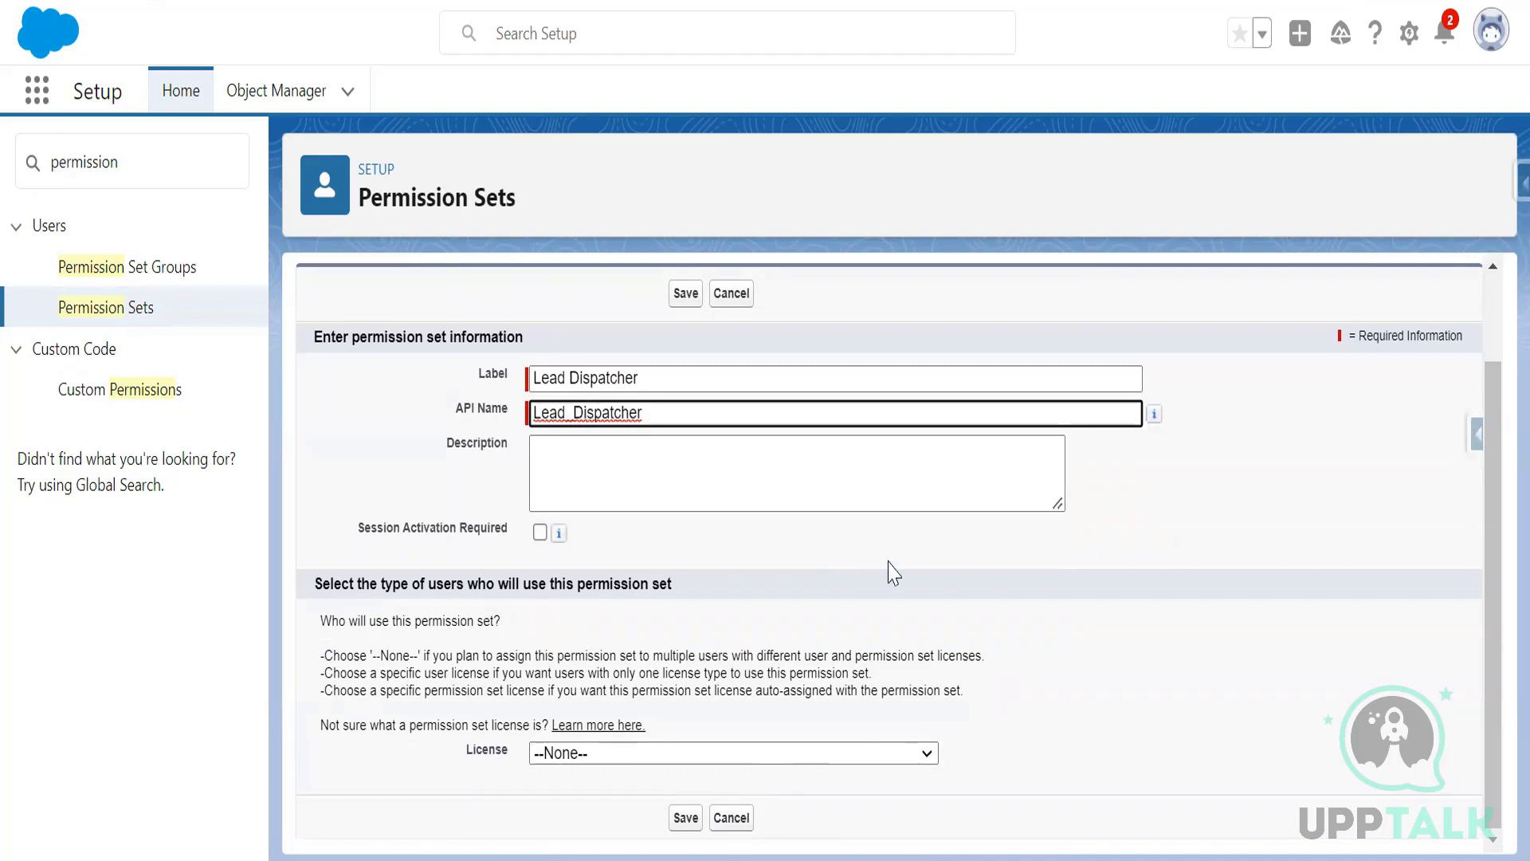
{"action": "scroll", "coordinate": [893, 573], "scroll_direction": "up", "scroll_amount": 1}
{"action": "scroll", "coordinate": [1049, 615], "scroll_direction": "up", "scroll_amount": 1}
{"action": "scroll", "coordinate": [751, 779], "scroll_direction": "down", "scroll_amount": 2}
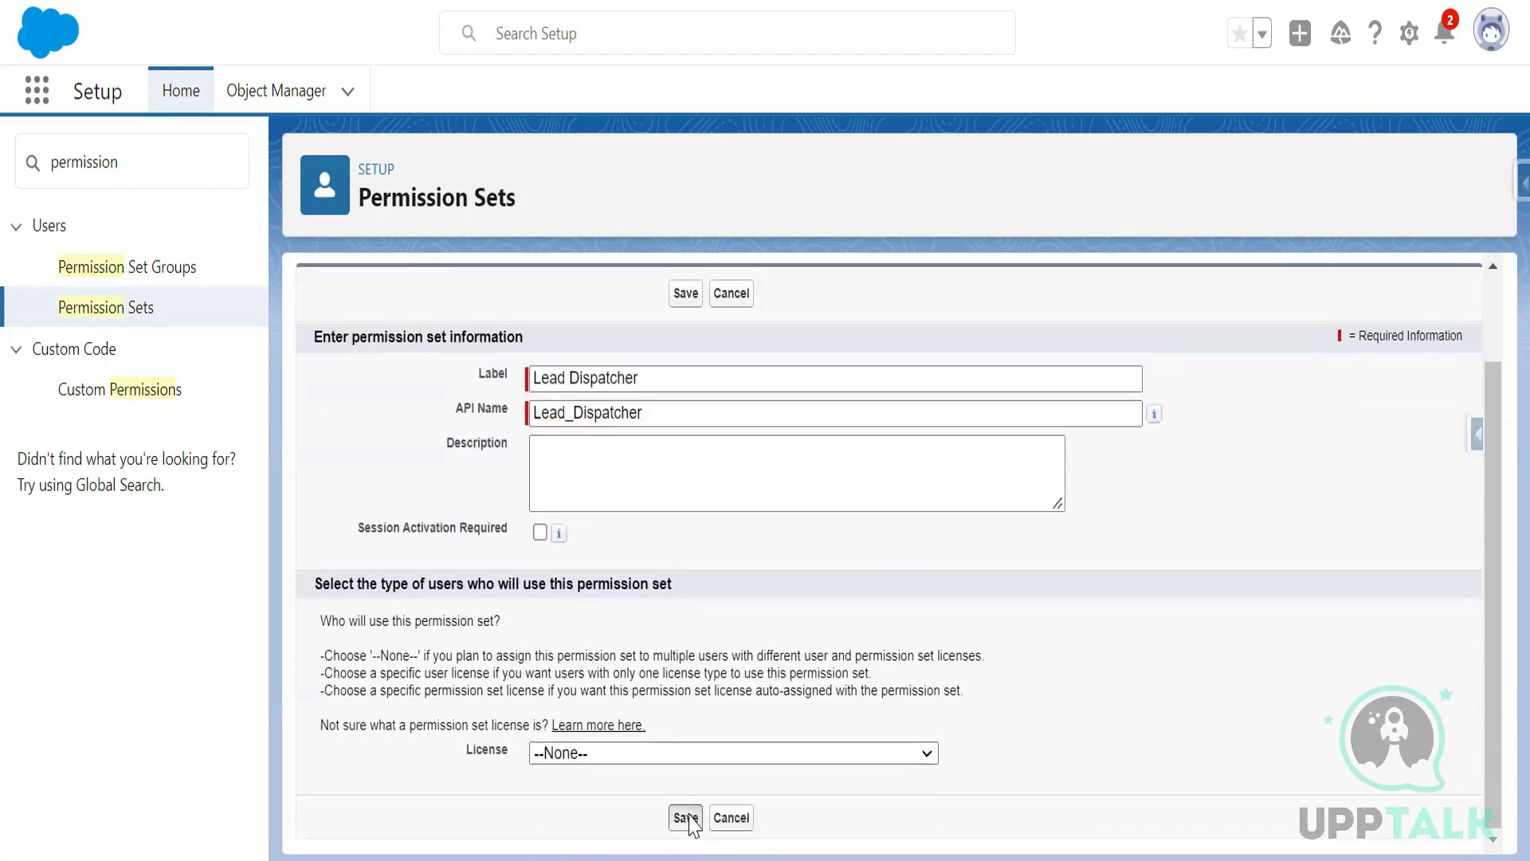
{"action": "left_click", "coordinate": [687, 817]}
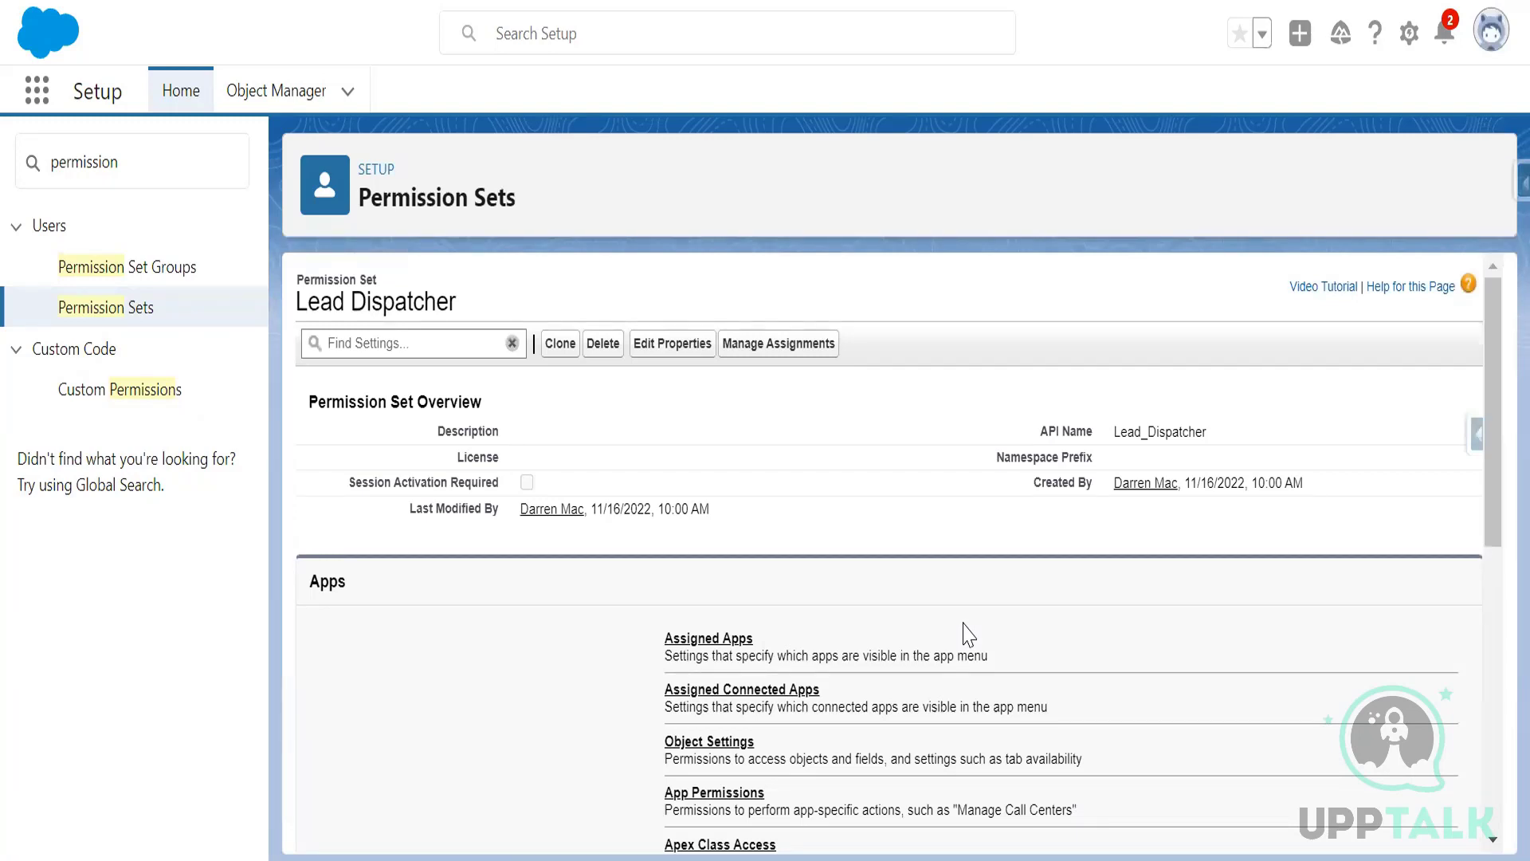
- Enable the "toggle service Jeopardy" custom permission in the Lead Dispatcher permission set and save it
{"action": "scroll", "coordinate": [969, 633], "scroll_direction": "down", "scroll_amount": 4}
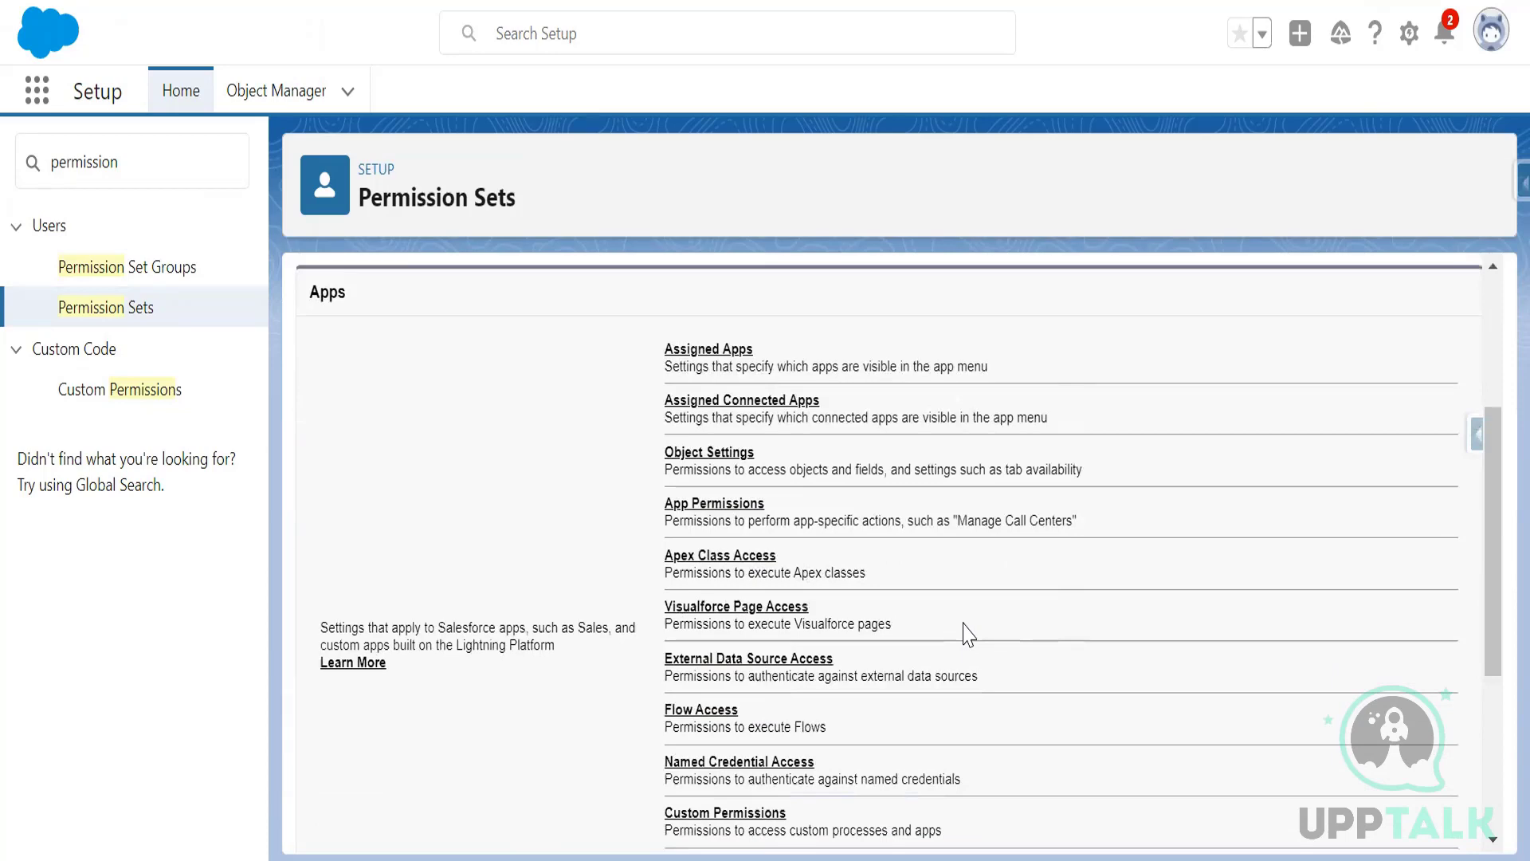
{"action": "scroll", "coordinate": [968, 633], "scroll_direction": "down", "scroll_amount": 2}
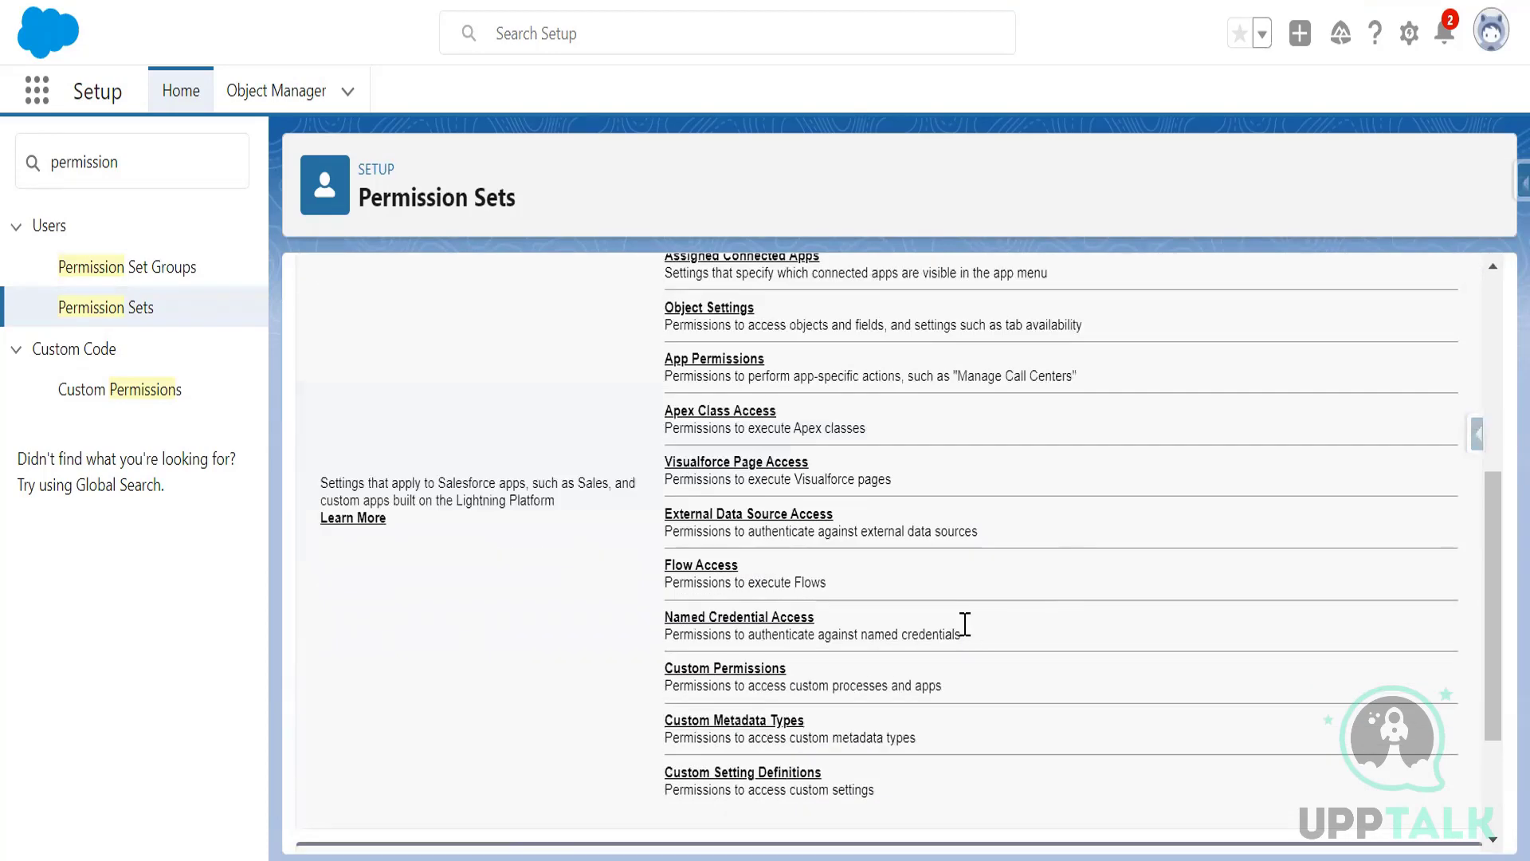
{"action": "scroll", "coordinate": [755, 634], "scroll_direction": "down", "scroll_amount": 3}
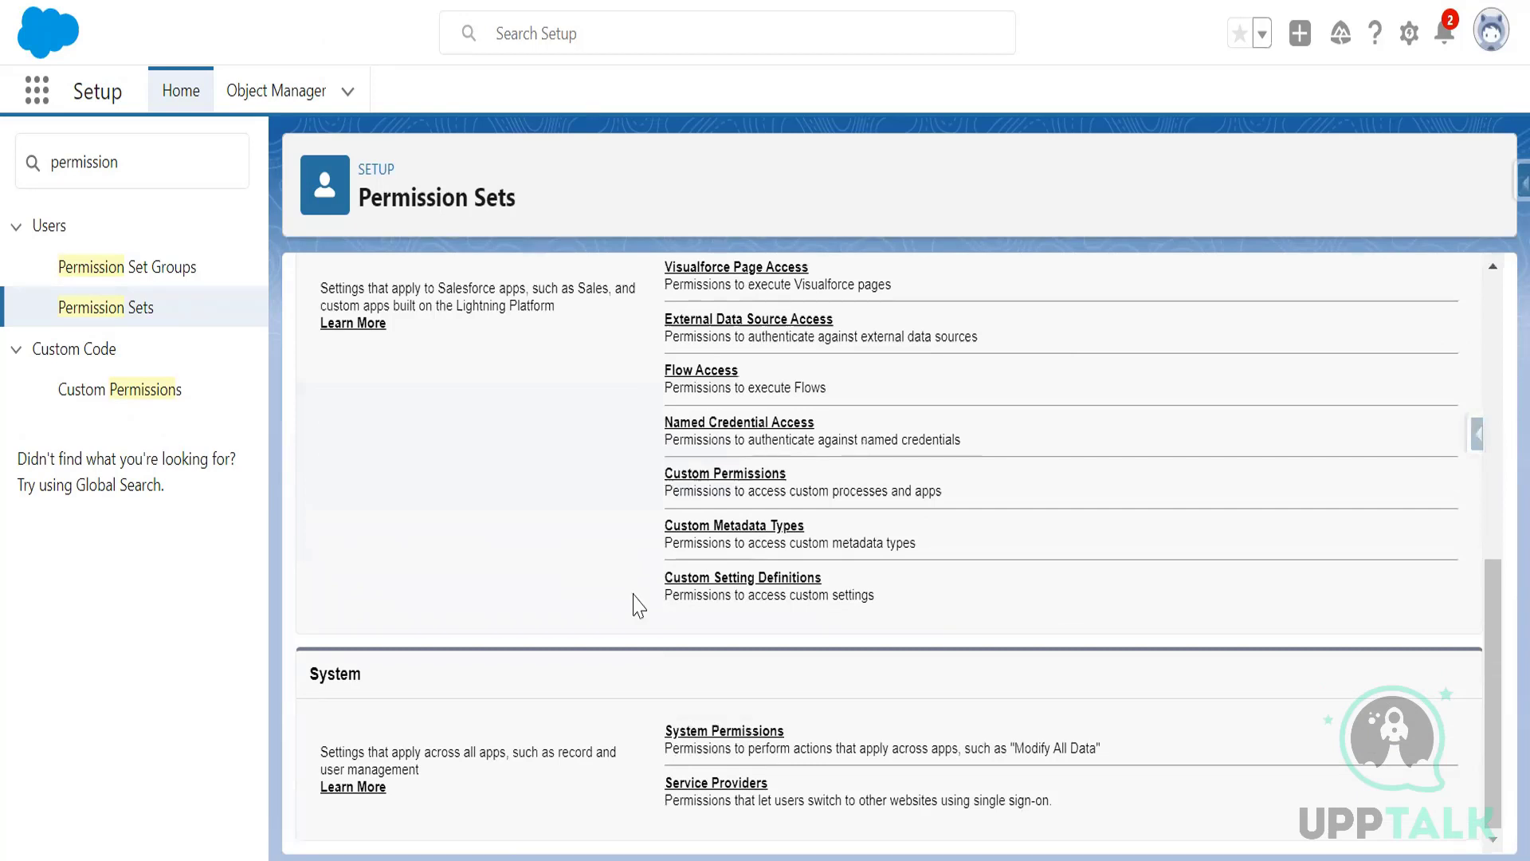
{"action": "scroll", "coordinate": [640, 596], "scroll_direction": "up", "scroll_amount": 2}
{"action": "left_click", "coordinate": [743, 620]}
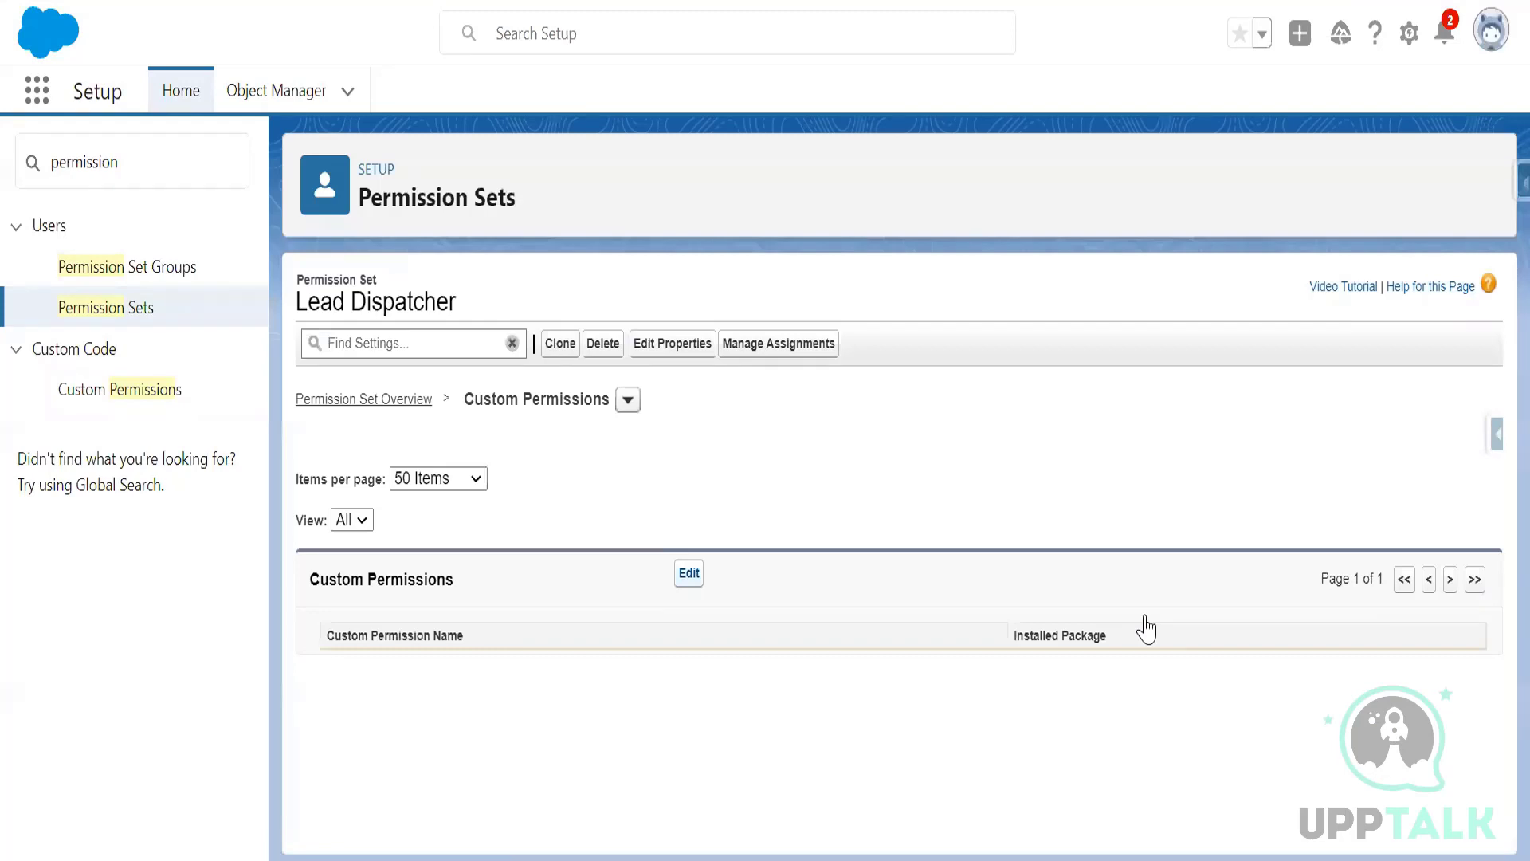
{"action": "left_click", "coordinate": [689, 573]}
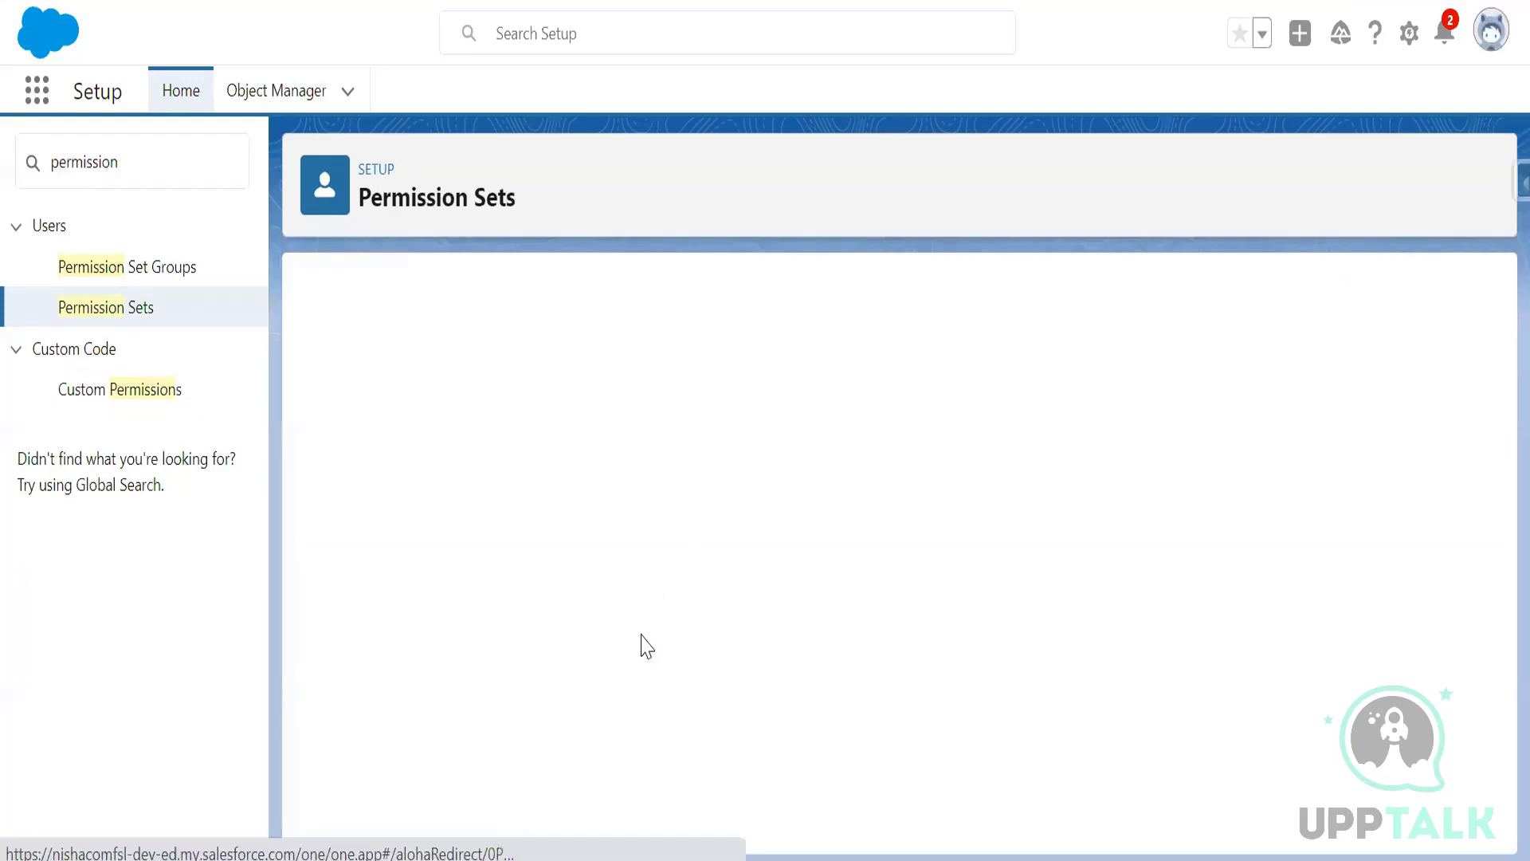
{"action": "scroll", "coordinate": [640, 789], "scroll_direction": "down", "scroll_amount": 2}
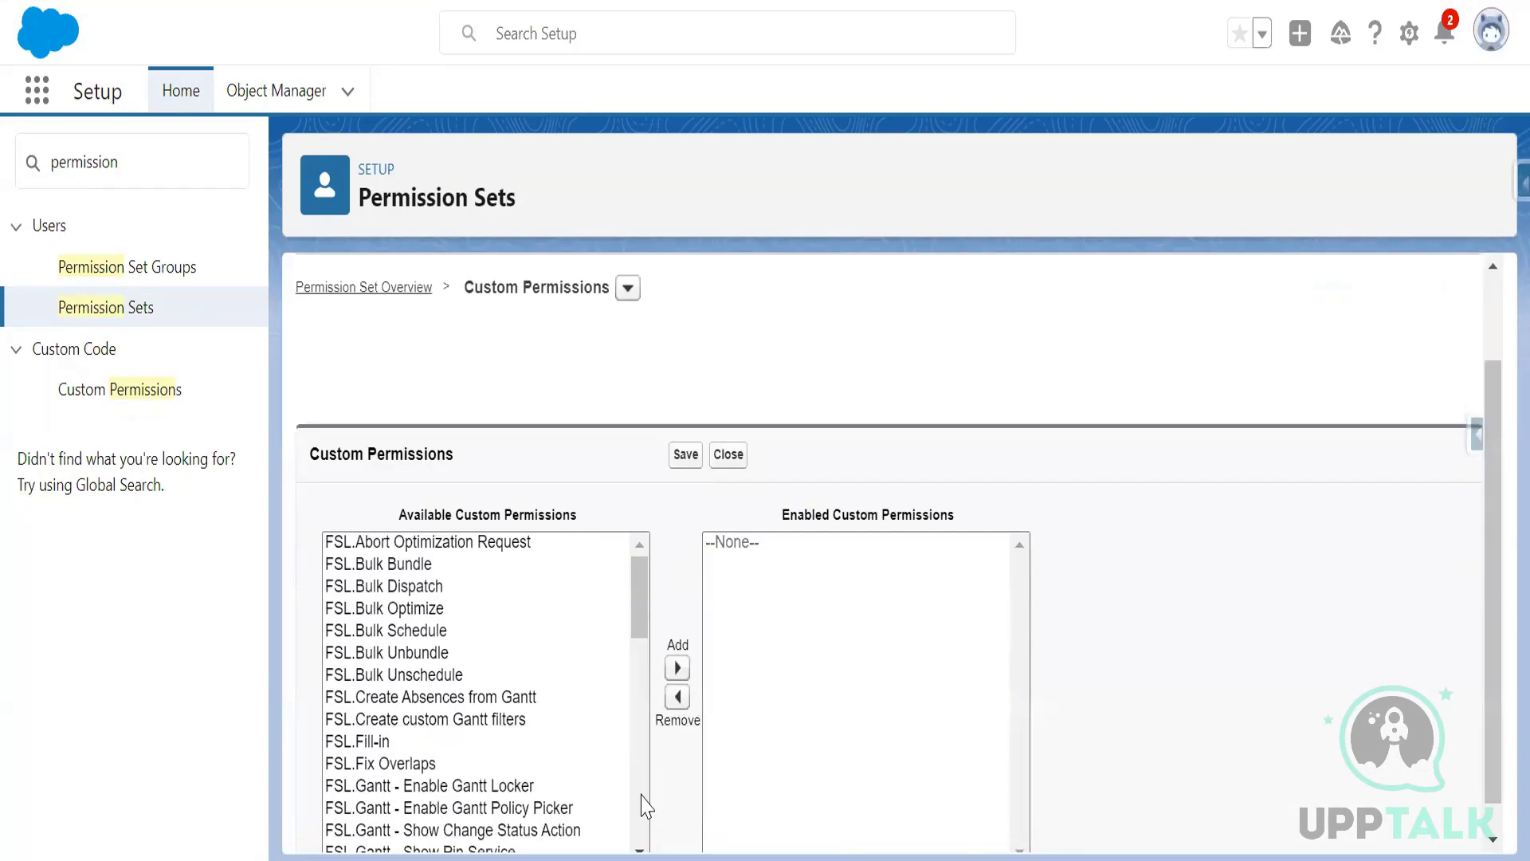
{"action": "scroll", "coordinate": [434, 797], "scroll_direction": "down", "scroll_amount": 5}
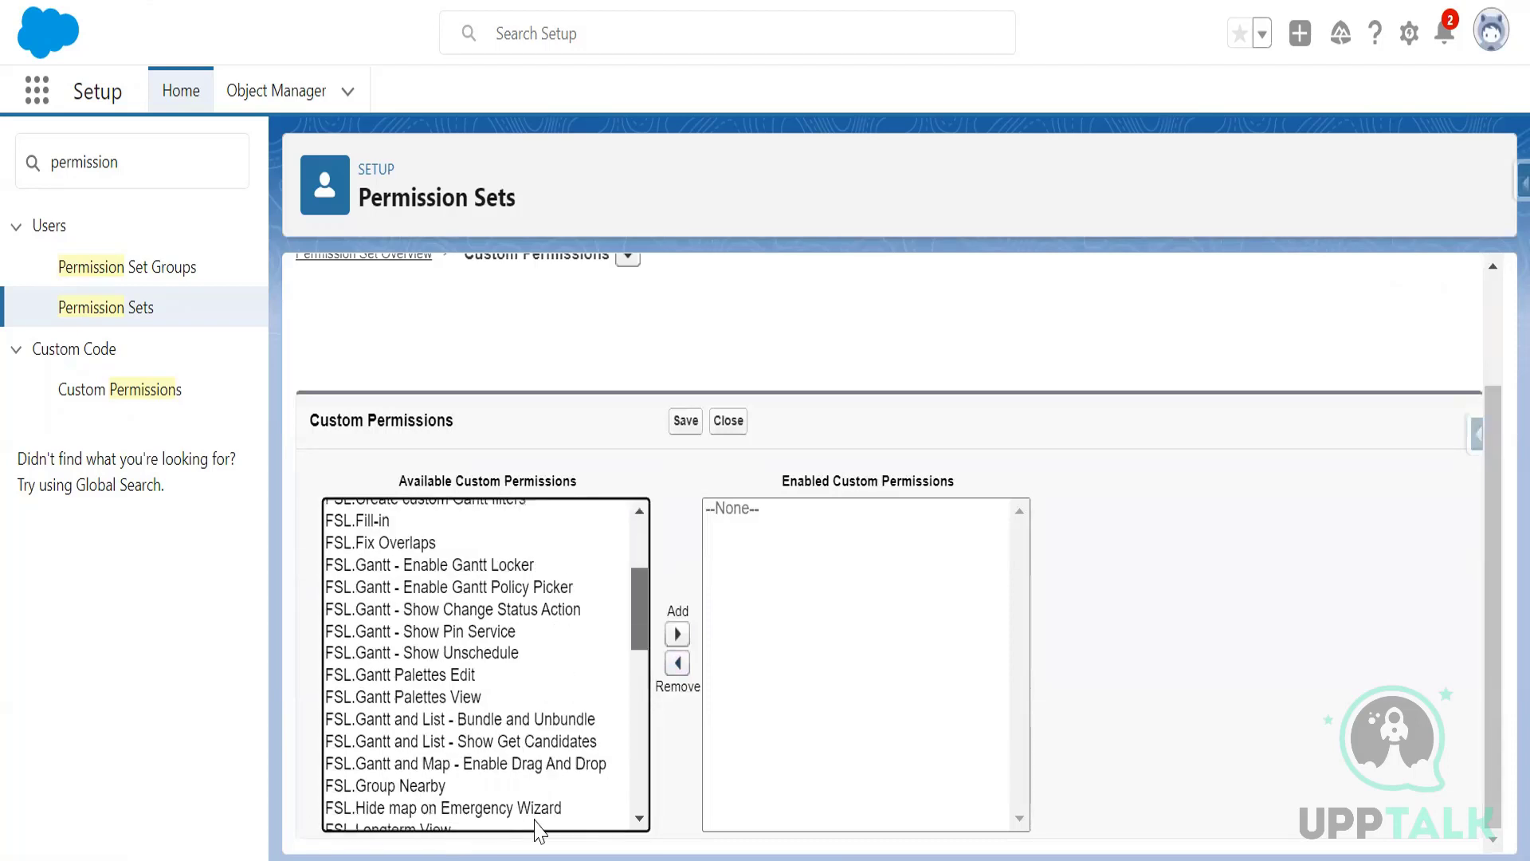
{"action": "scroll", "coordinate": [692, 640], "scroll_direction": "down", "scroll_amount": 5}
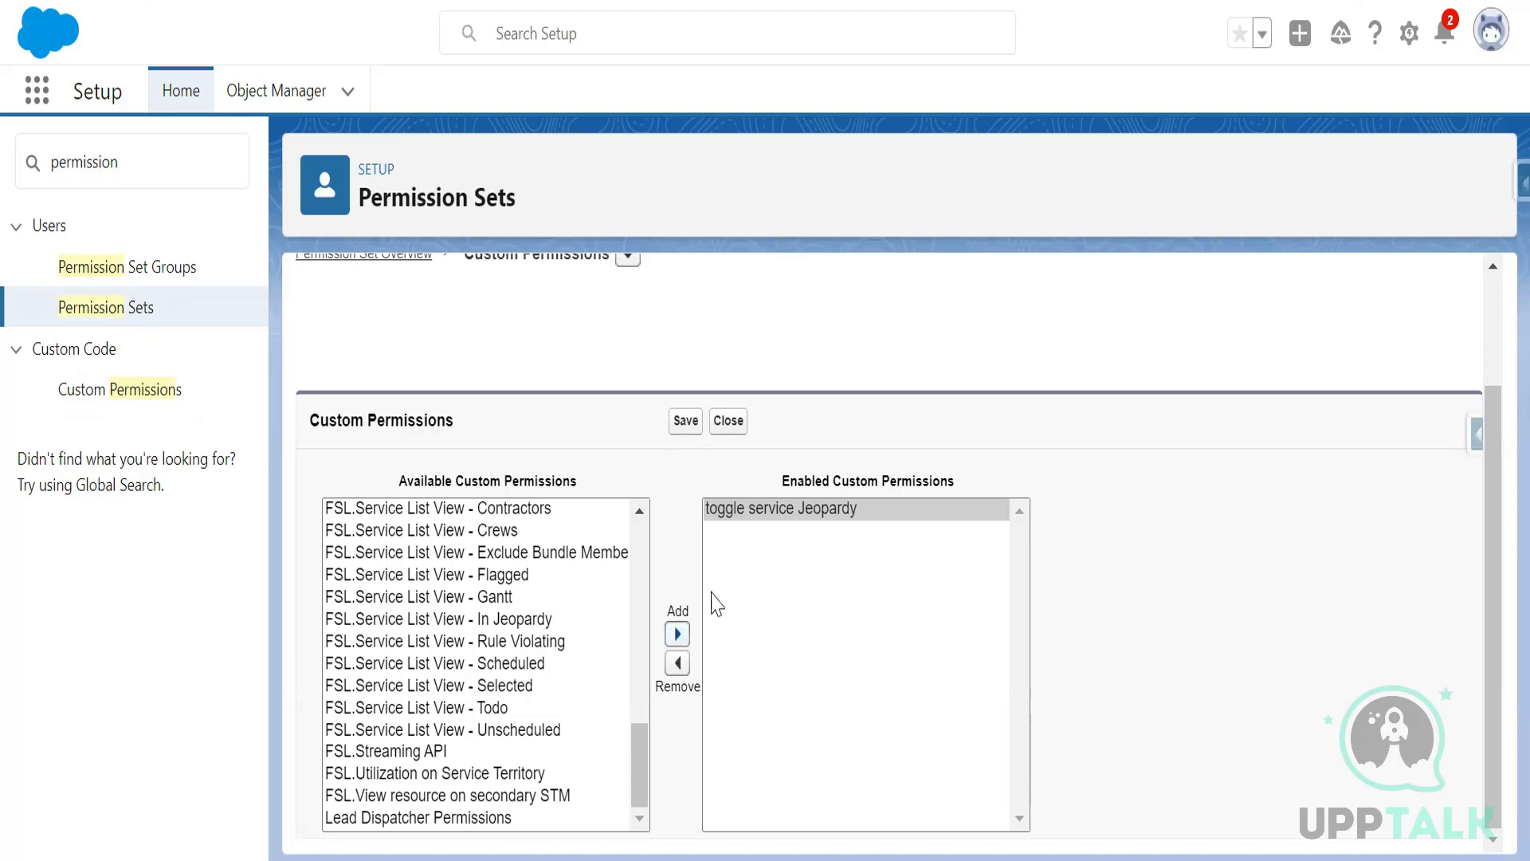
{"action": "left_click", "coordinate": [686, 421]}
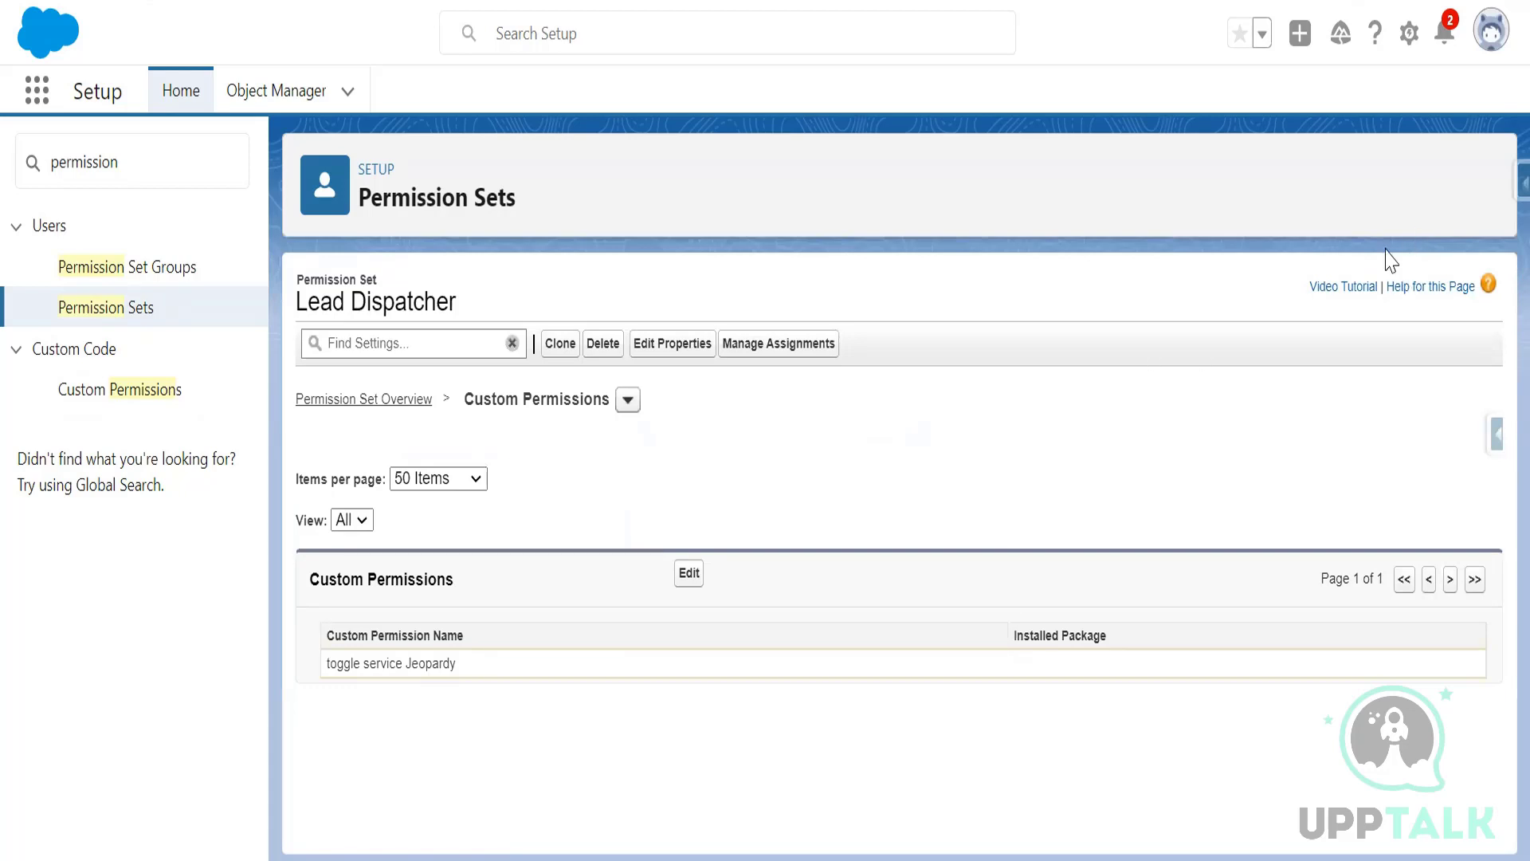
- Assign the Lead Dispatcher permission set to the first recently viewed user, with no expiration date
{"action": "left_click", "coordinate": [763, 344]}
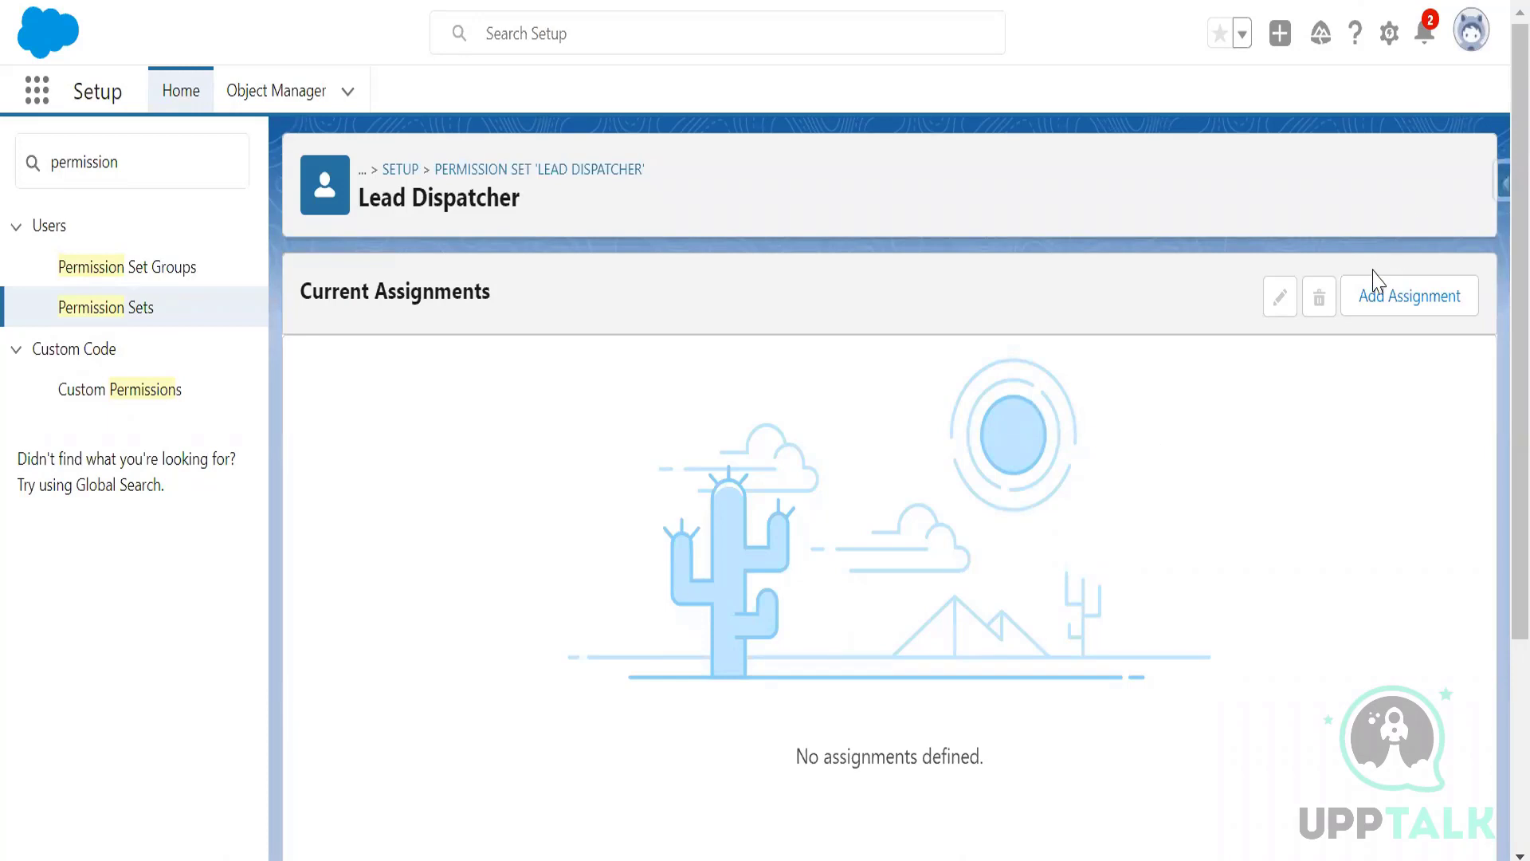
{"action": "left_click", "coordinate": [1352, 304]}
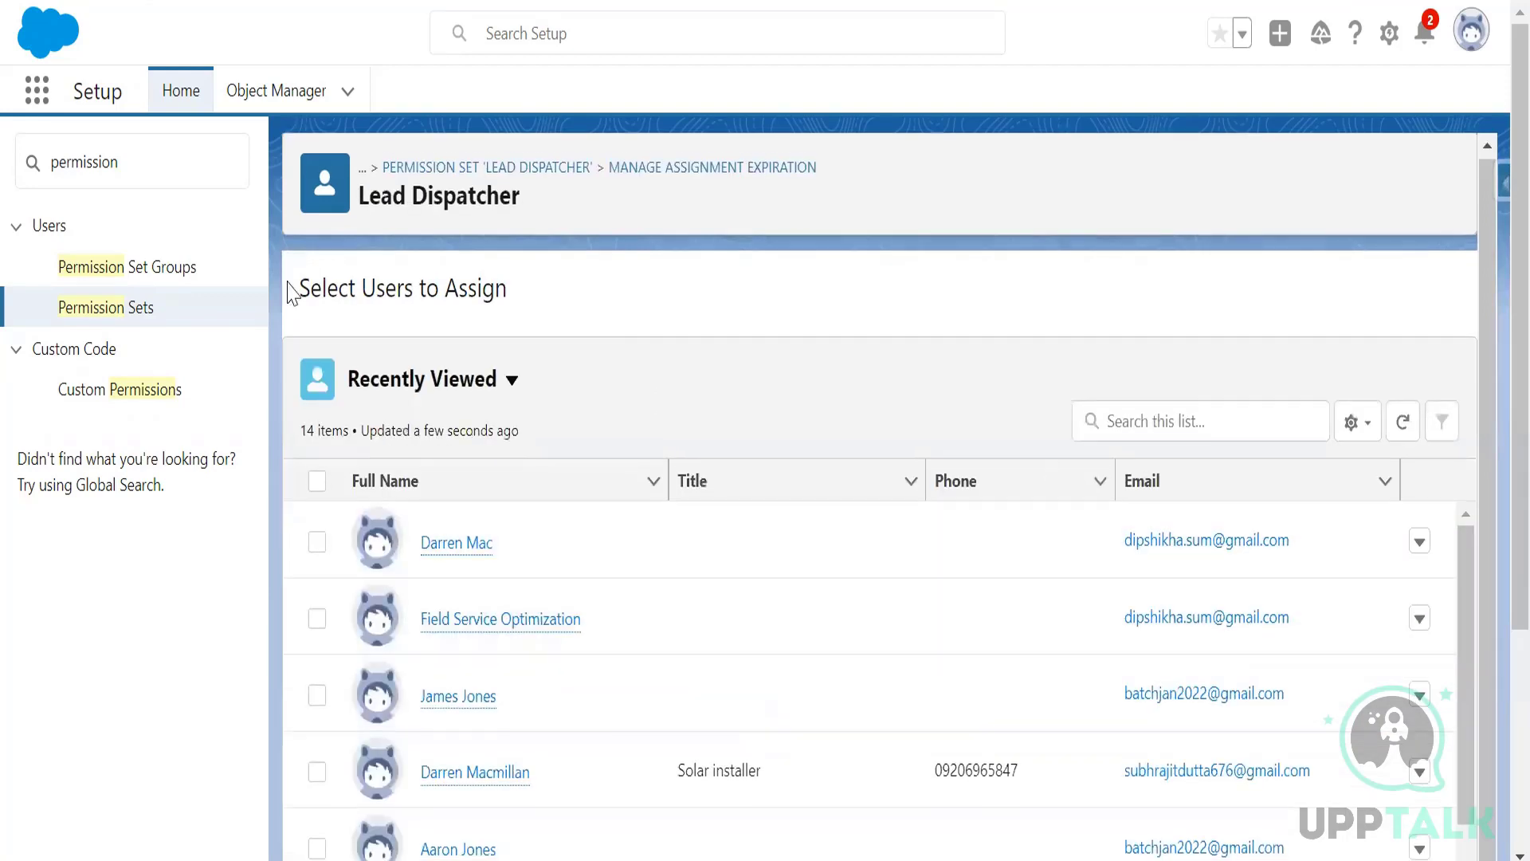
{"action": "scroll", "coordinate": [358, 302], "scroll_direction": "down", "scroll_amount": 1}
{"action": "scroll", "coordinate": [604, 369], "scroll_direction": "down", "scroll_amount": 1}
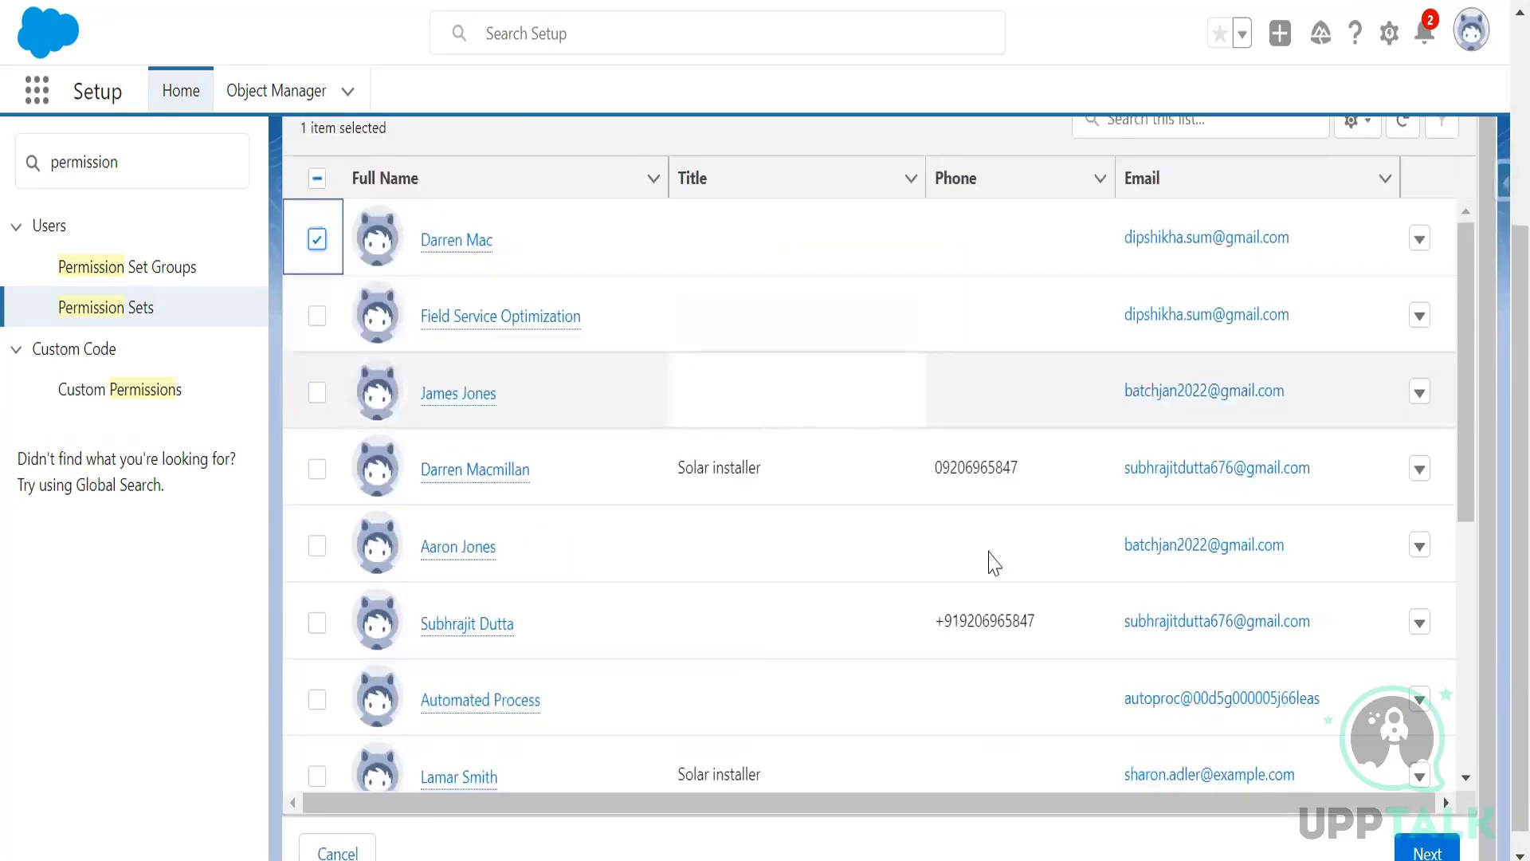
{"action": "left_click", "coordinate": [1464, 851]}
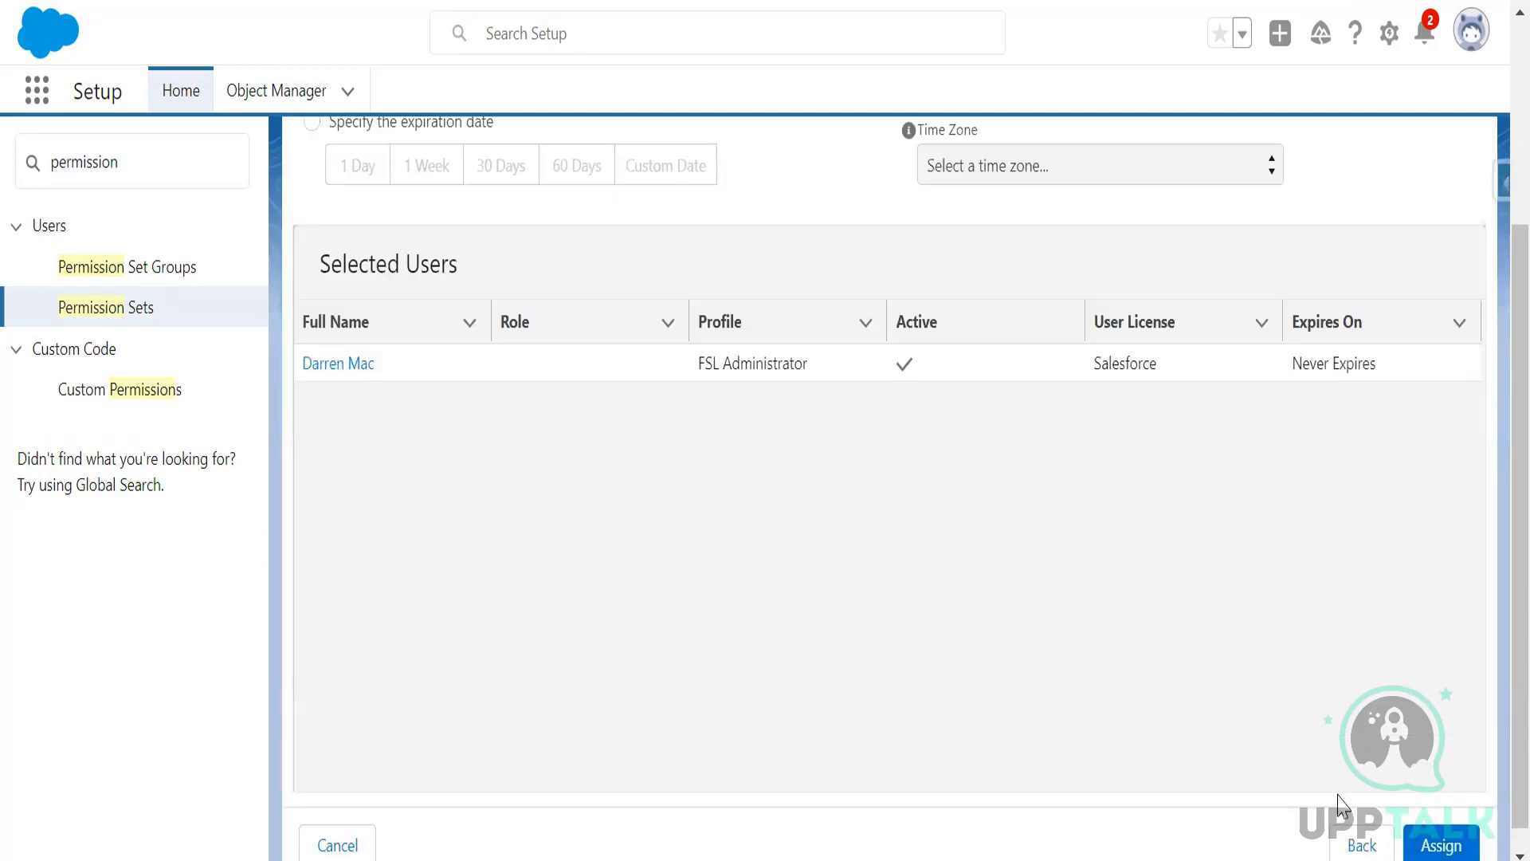
{"action": "left_click", "coordinate": [1442, 845]}
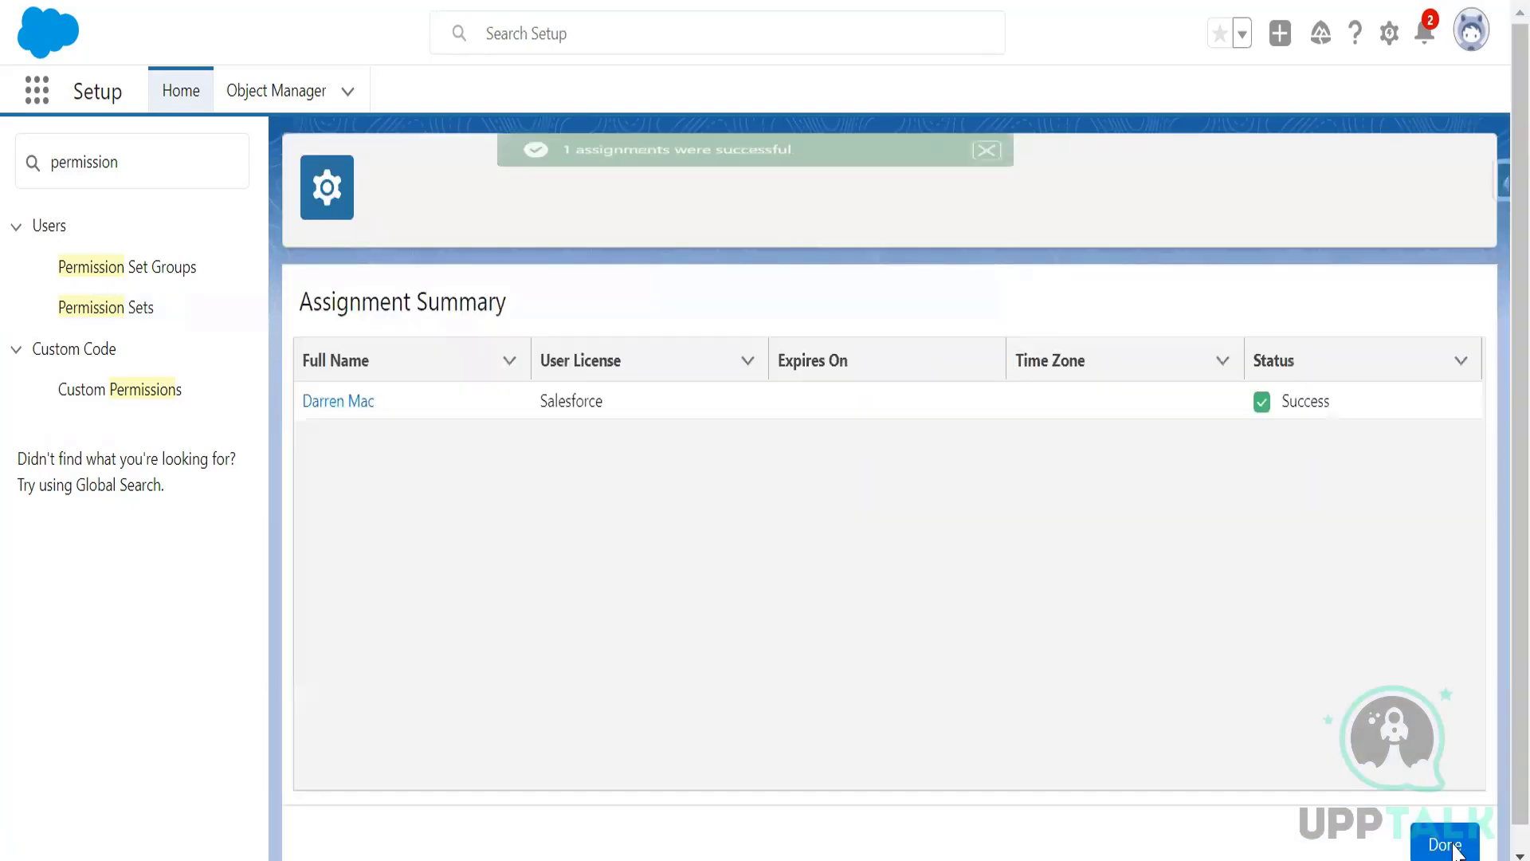
{"action": "left_click", "coordinate": [1454, 848]}
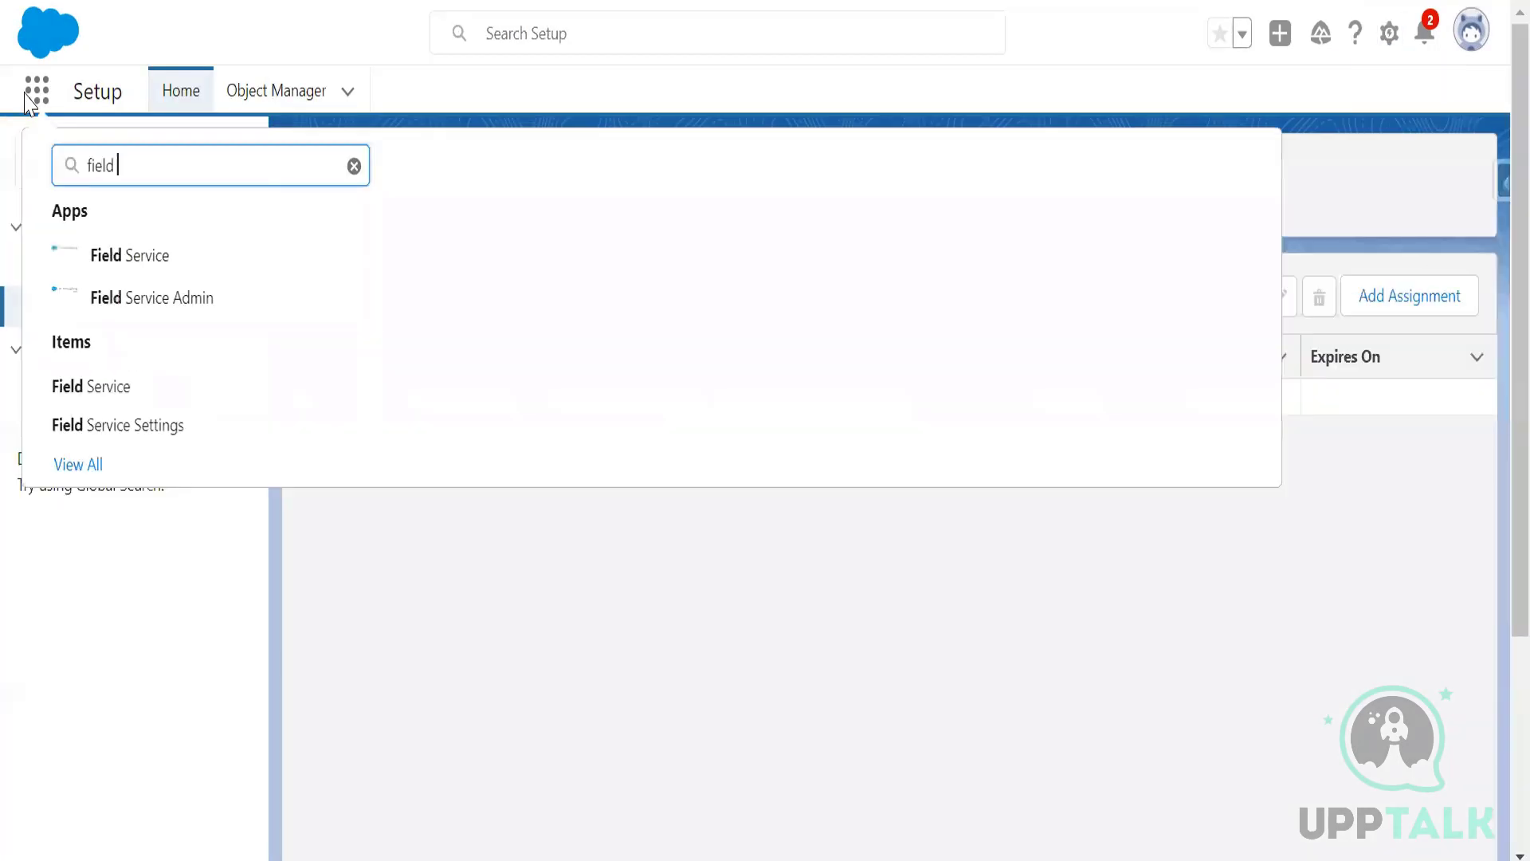
- In Field Service Settings, add a Gantt custom action for the dispatcher console labelled "Change Jeopardy Status"
{"action": "left_click", "coordinate": [129, 428]}
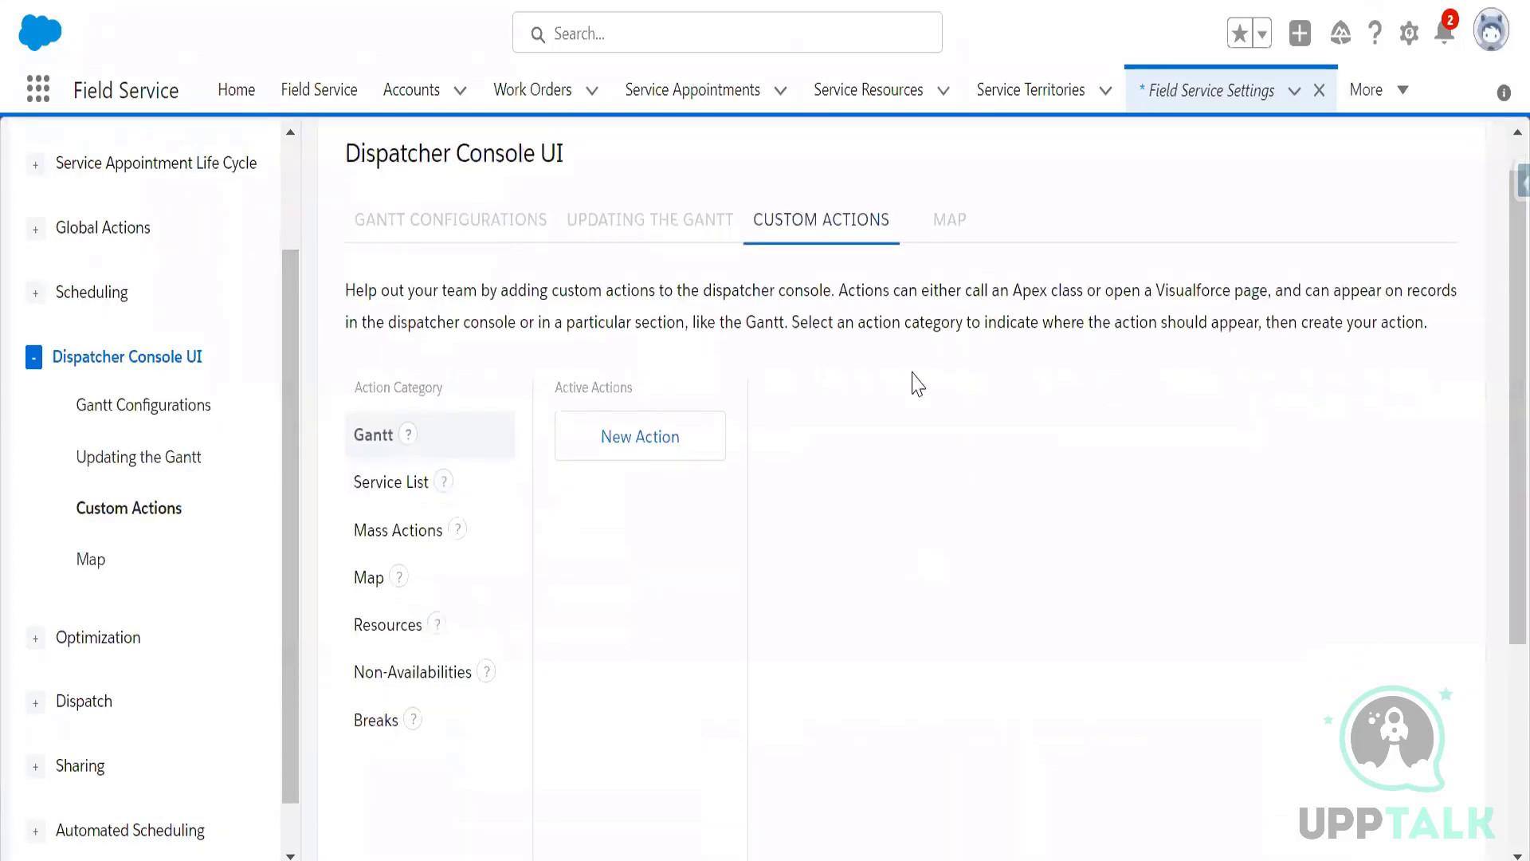
{"action": "scroll", "coordinate": [917, 384], "scroll_direction": "down", "scroll_amount": 1}
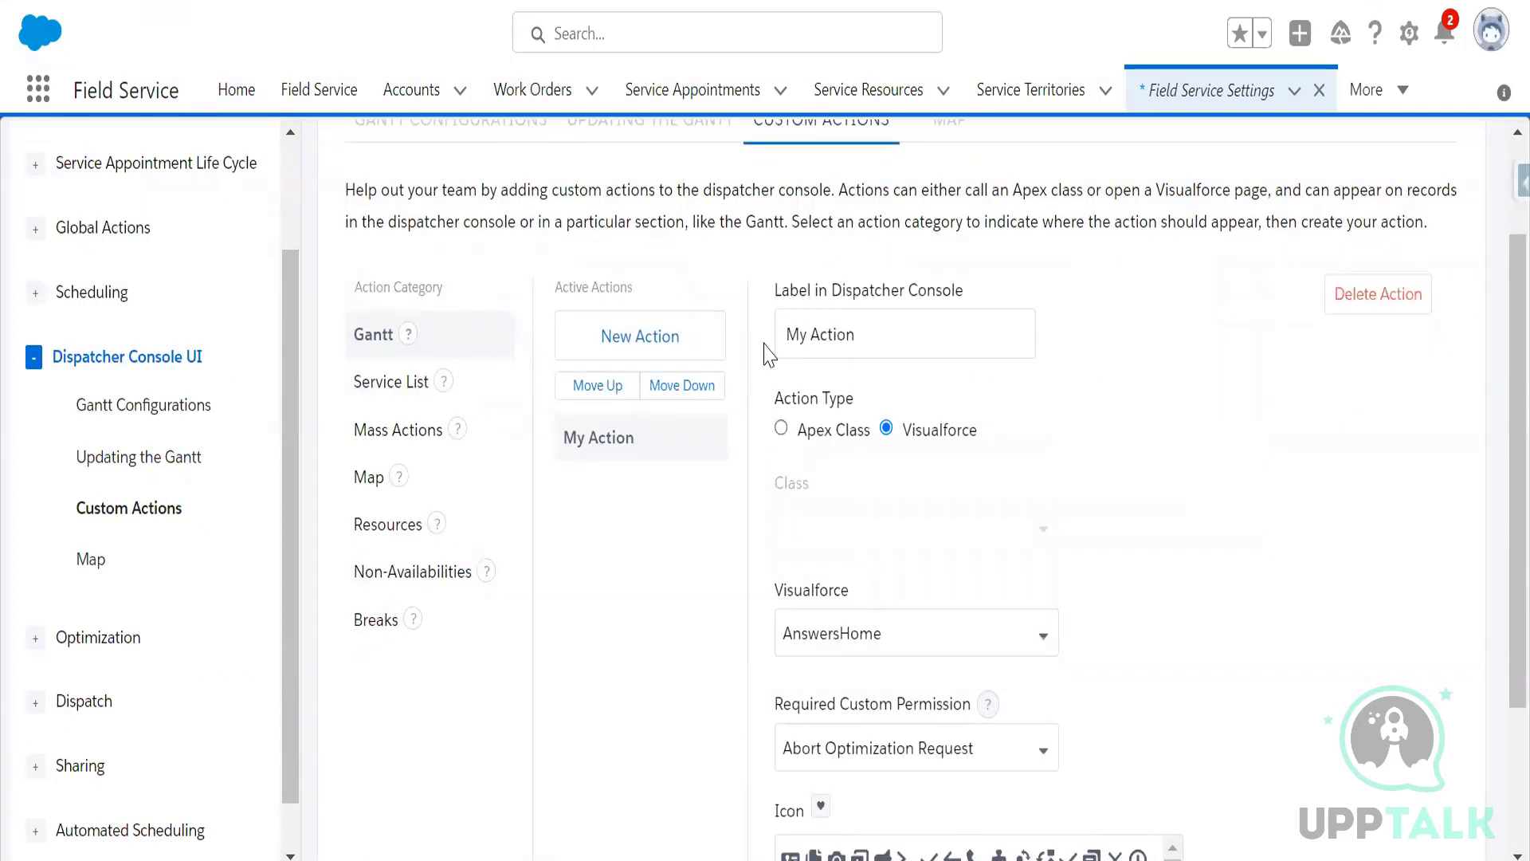
{"action": "left_click_drag", "start_coordinate": [861, 338], "coordinate": [764, 344]}
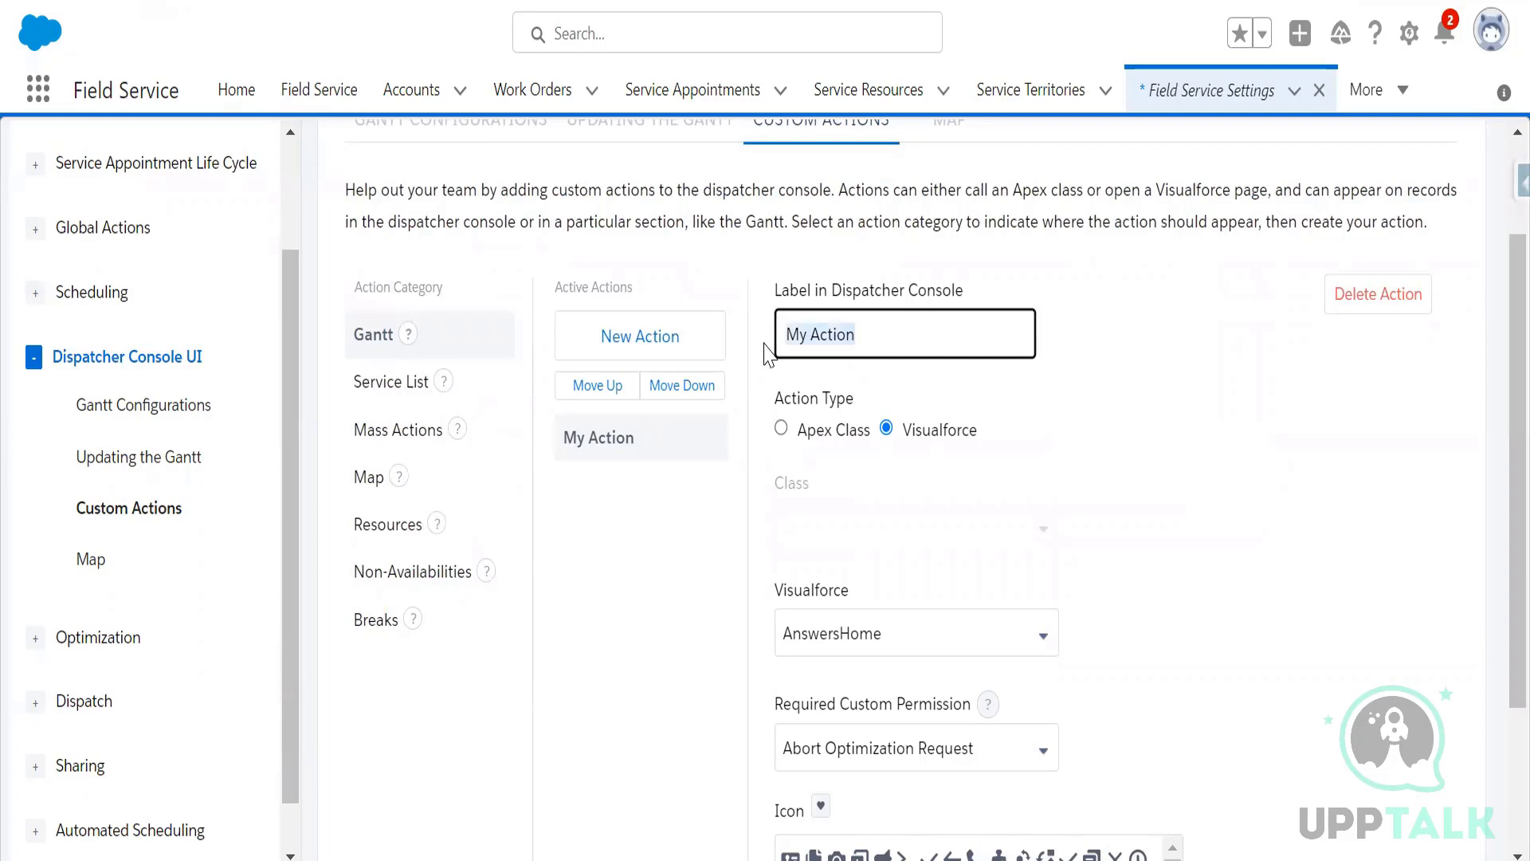
{"action": "type", "text": "C"}
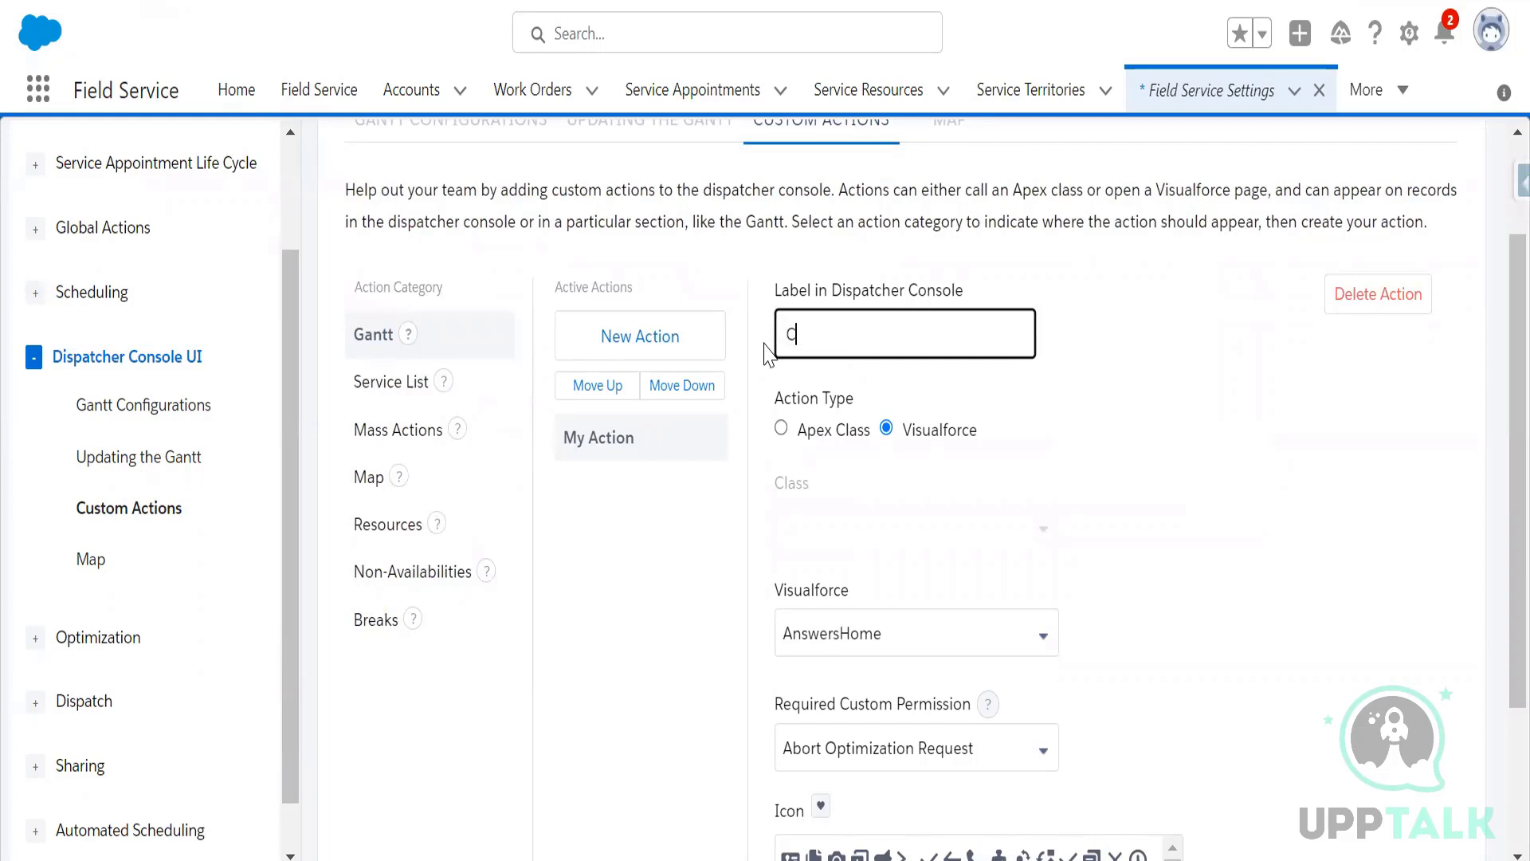
{"action": "type", "text": "hange Jeopardy Status"}
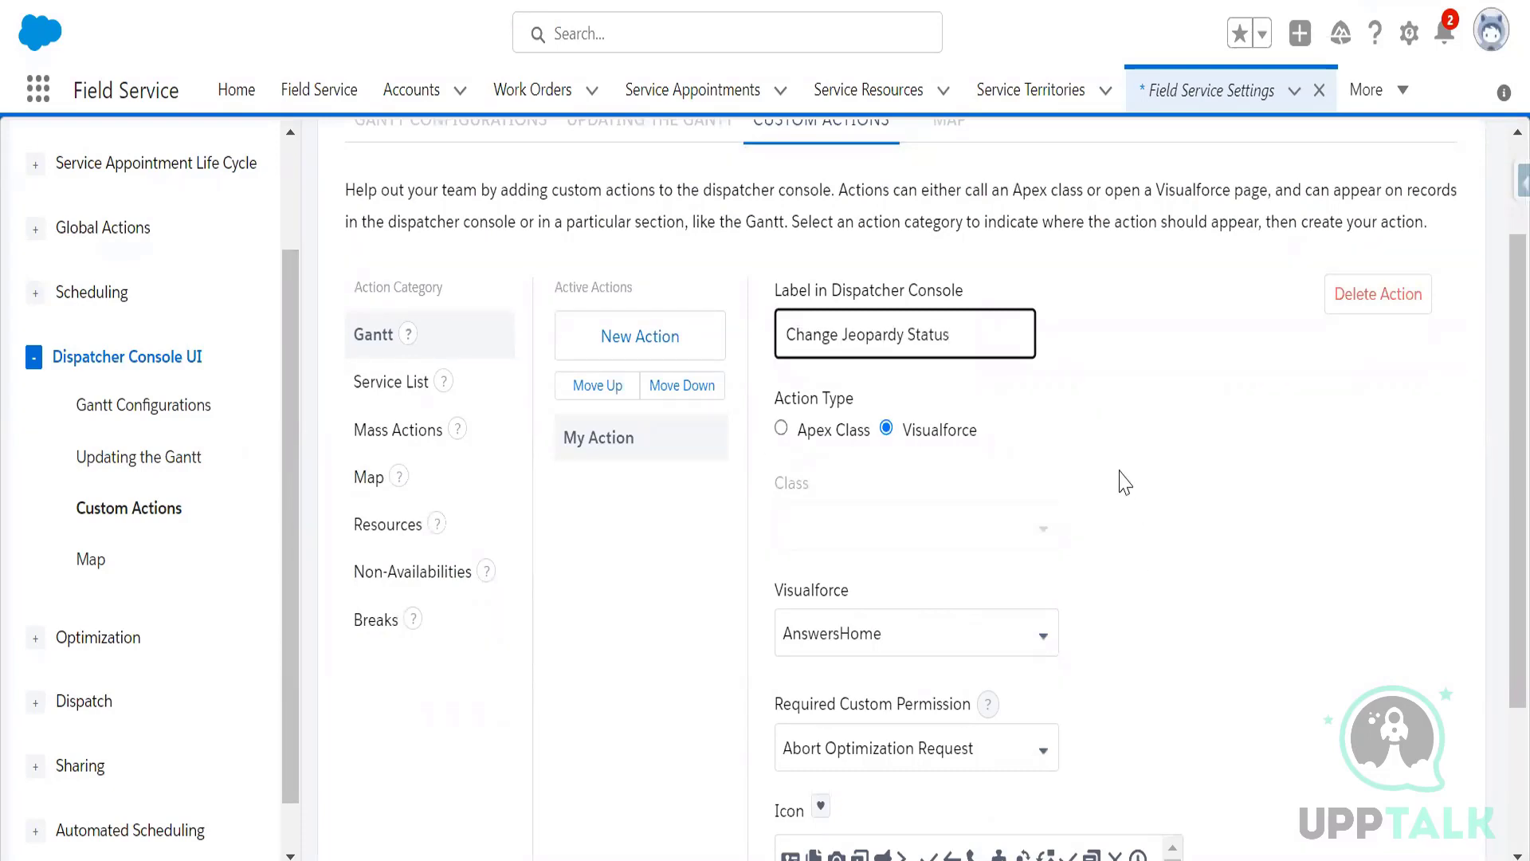
- Set the new Gantt action's type to Apex Class and its class to toggleServiceAppointmentJeopardy
{"action": "left_click", "coordinate": [781, 429]}
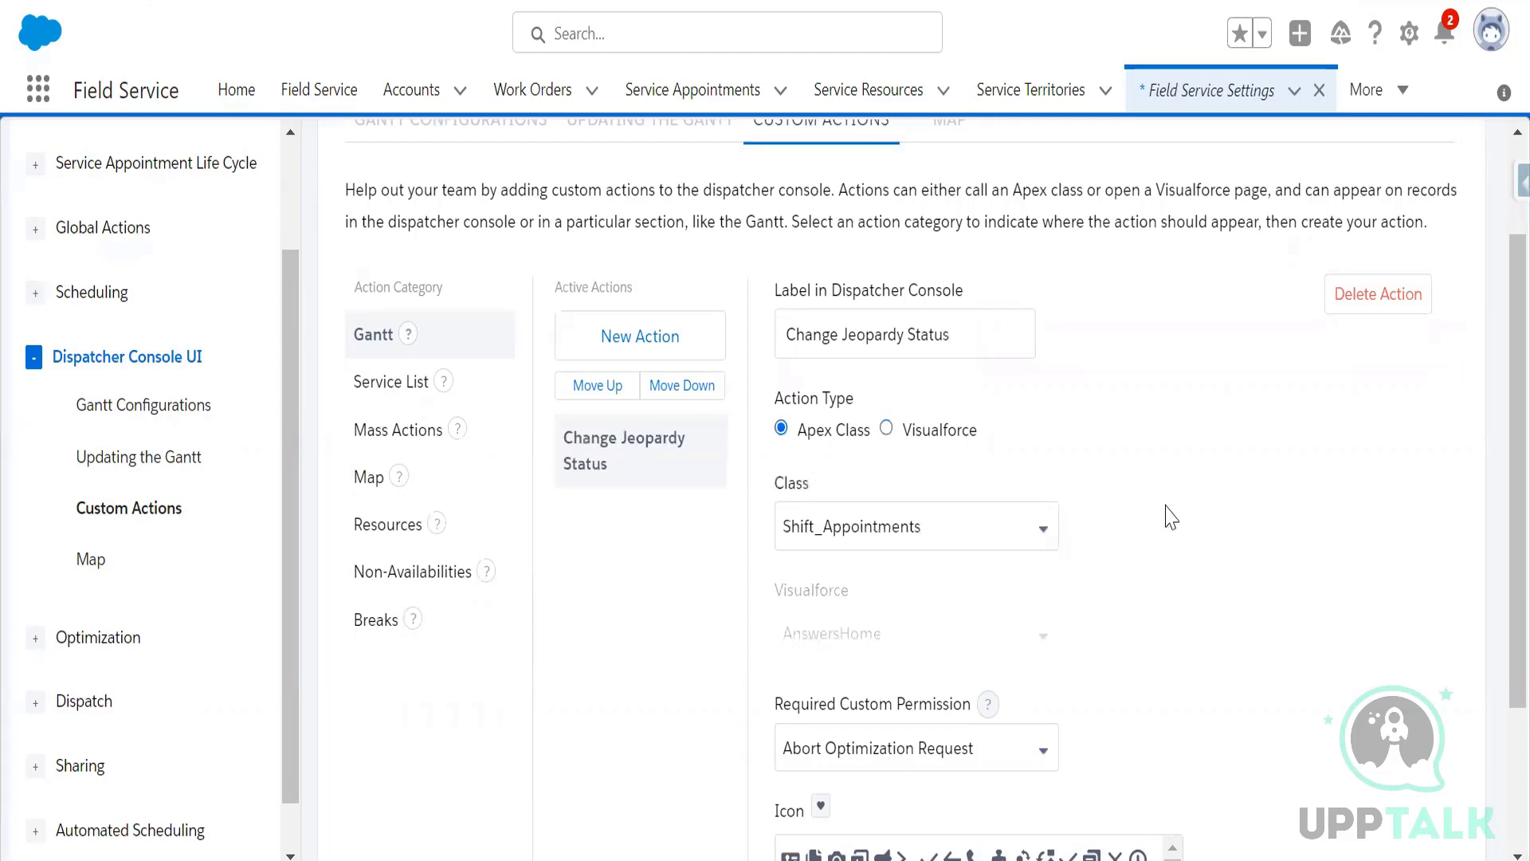
{"action": "scroll", "coordinate": [1045, 399], "scroll_direction": "down", "scroll_amount": 2}
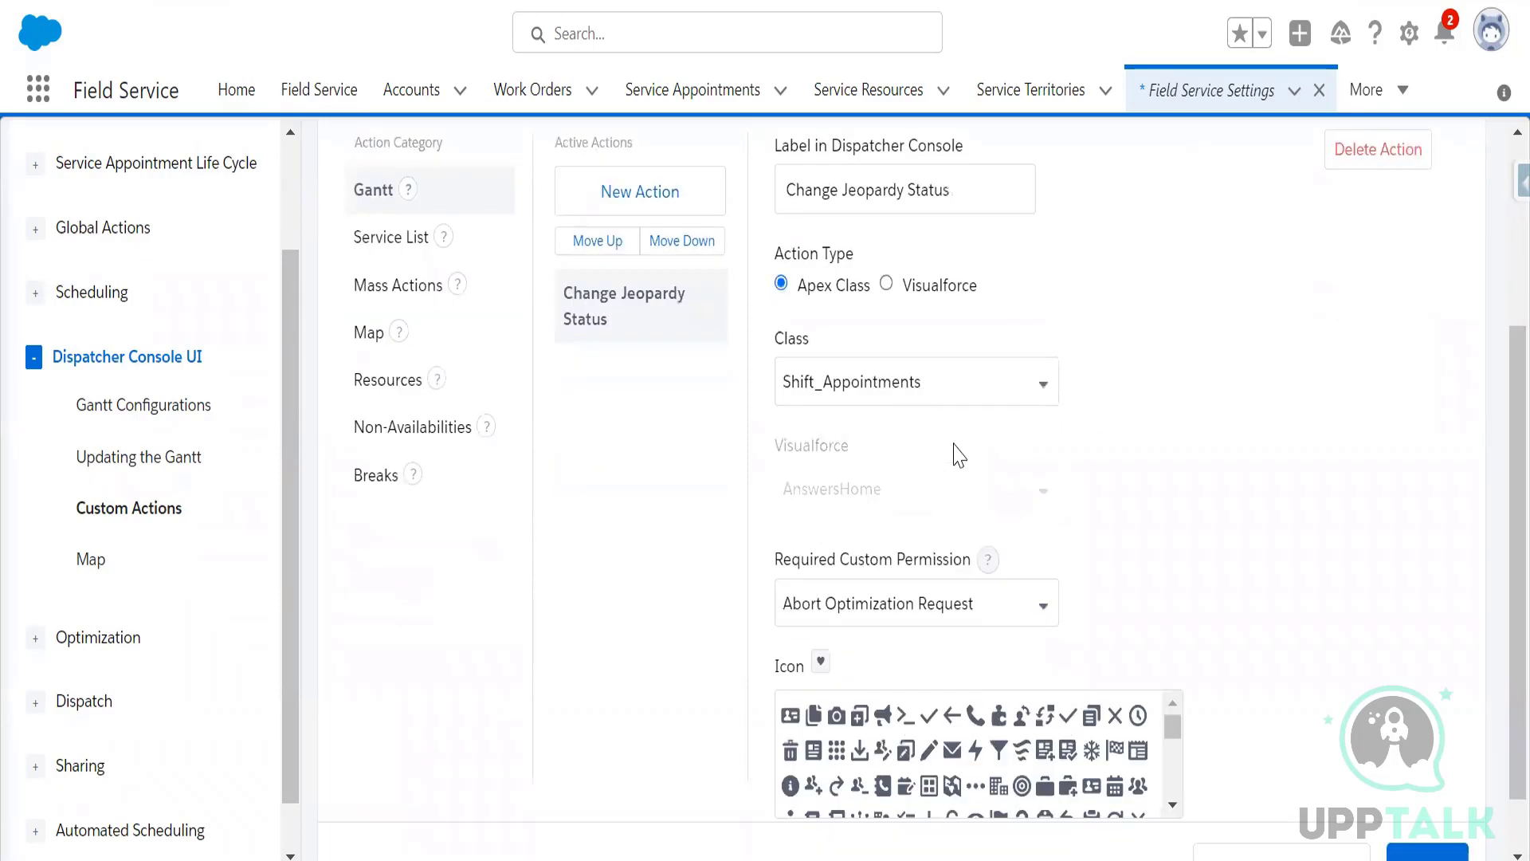
{"action": "left_click", "coordinate": [954, 394]}
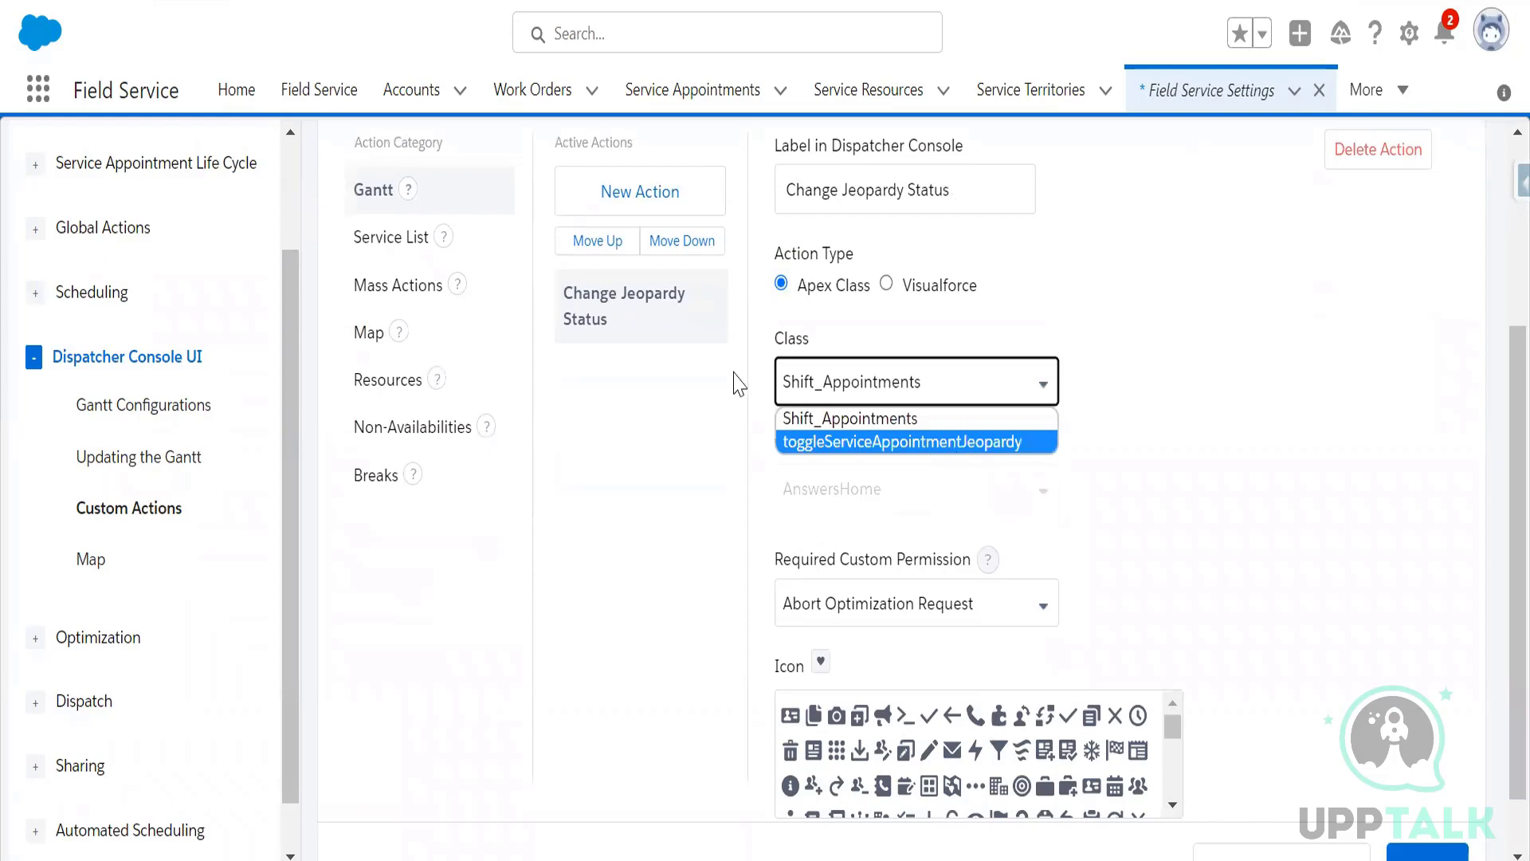
{"action": "left_click", "coordinate": [927, 385]}
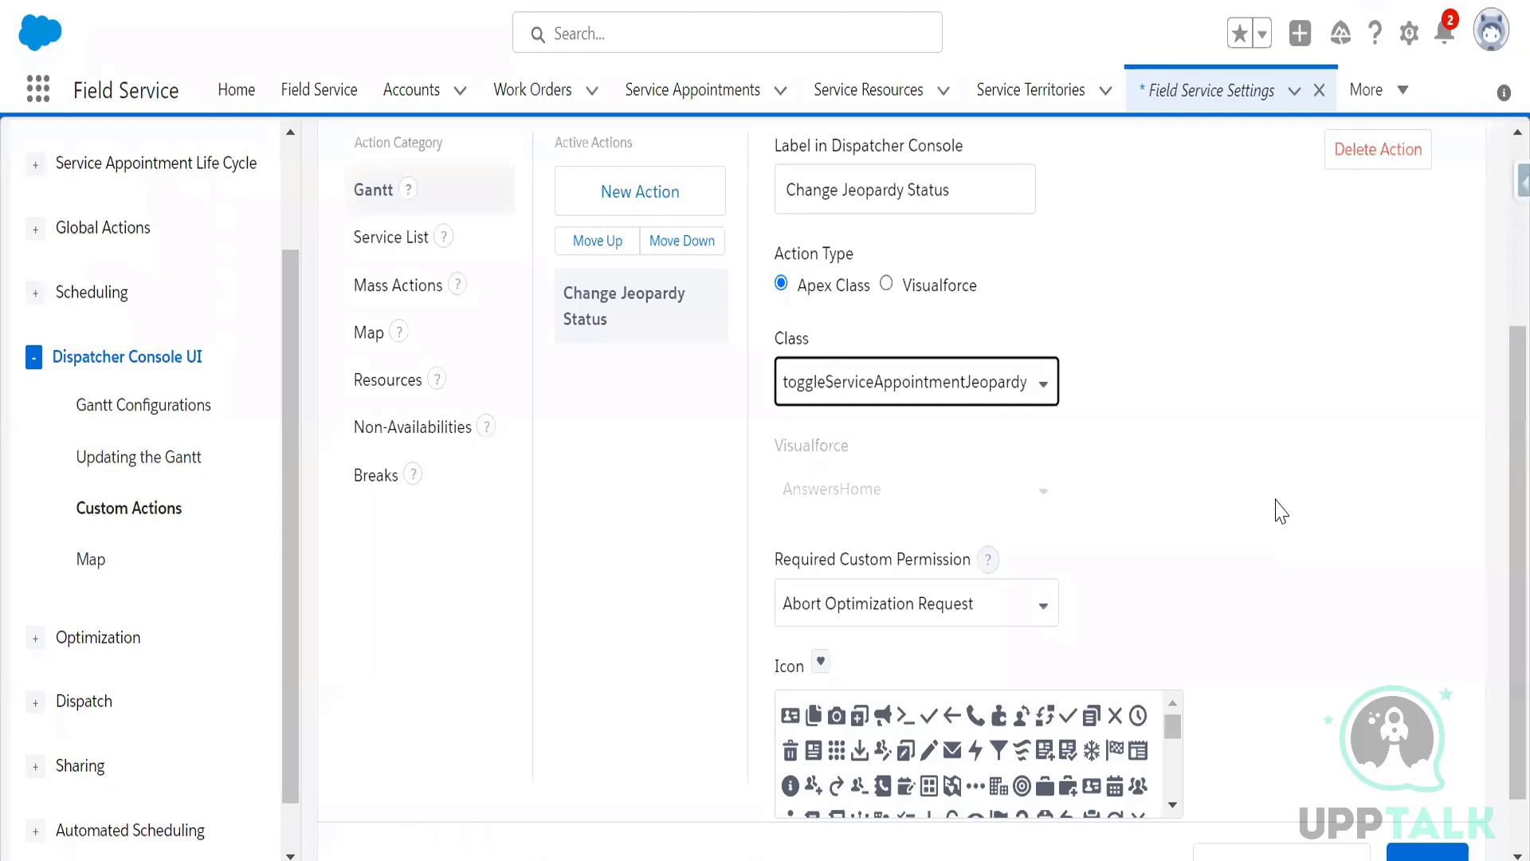
- Set the action's required custom permission to "toggle service Jeopardy", choose its icon, and save the settings
{"action": "scroll", "coordinate": [1311, 563], "scroll_direction": "down", "scroll_amount": 1}
{"action": "scroll", "coordinate": [1316, 564], "scroll_direction": "down", "scroll_amount": 1}
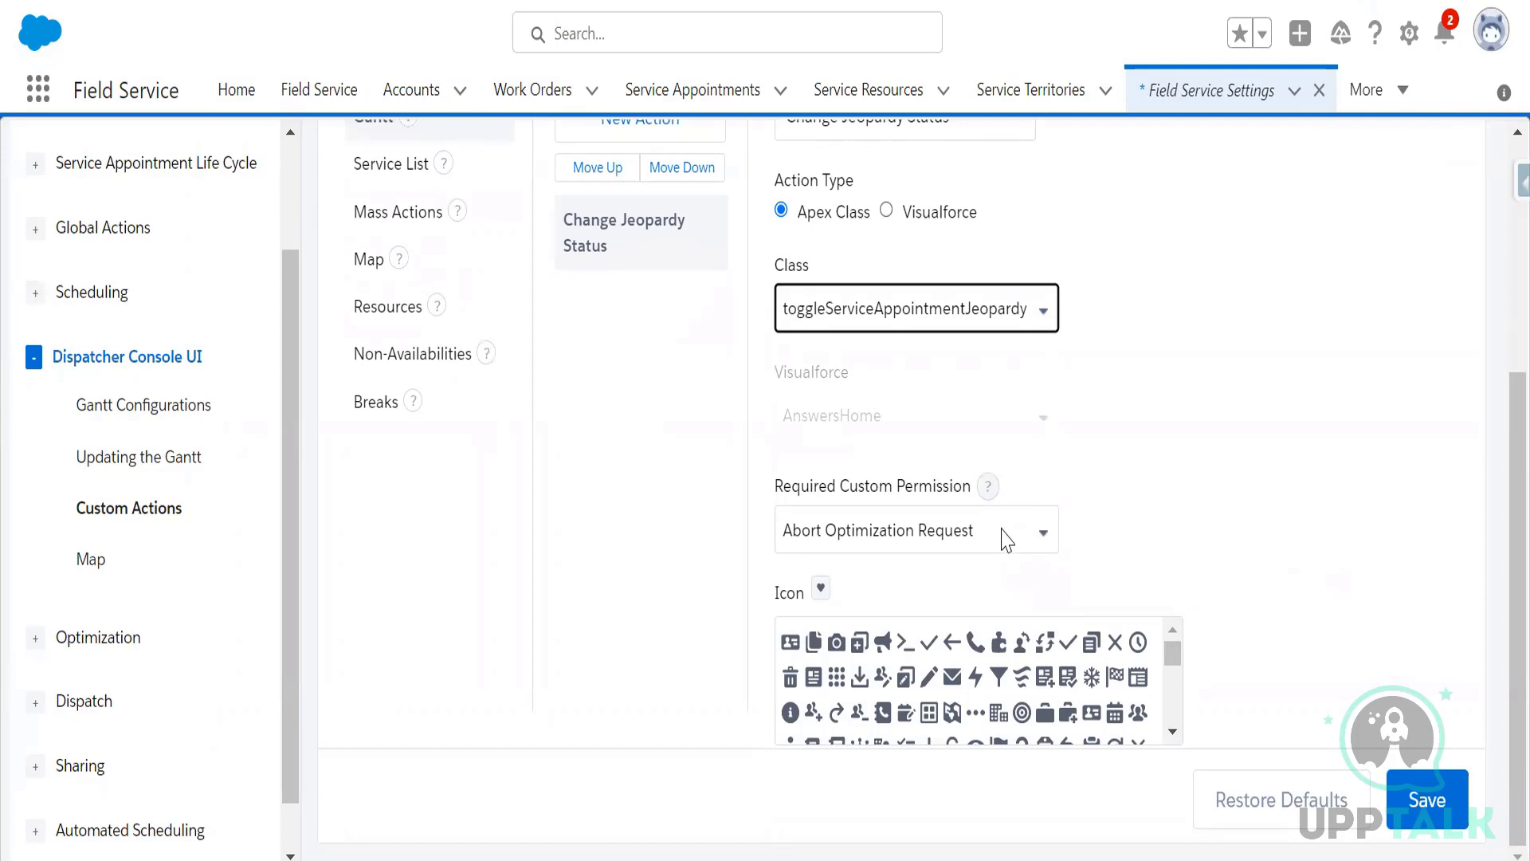
{"action": "left_click", "coordinate": [1003, 530]}
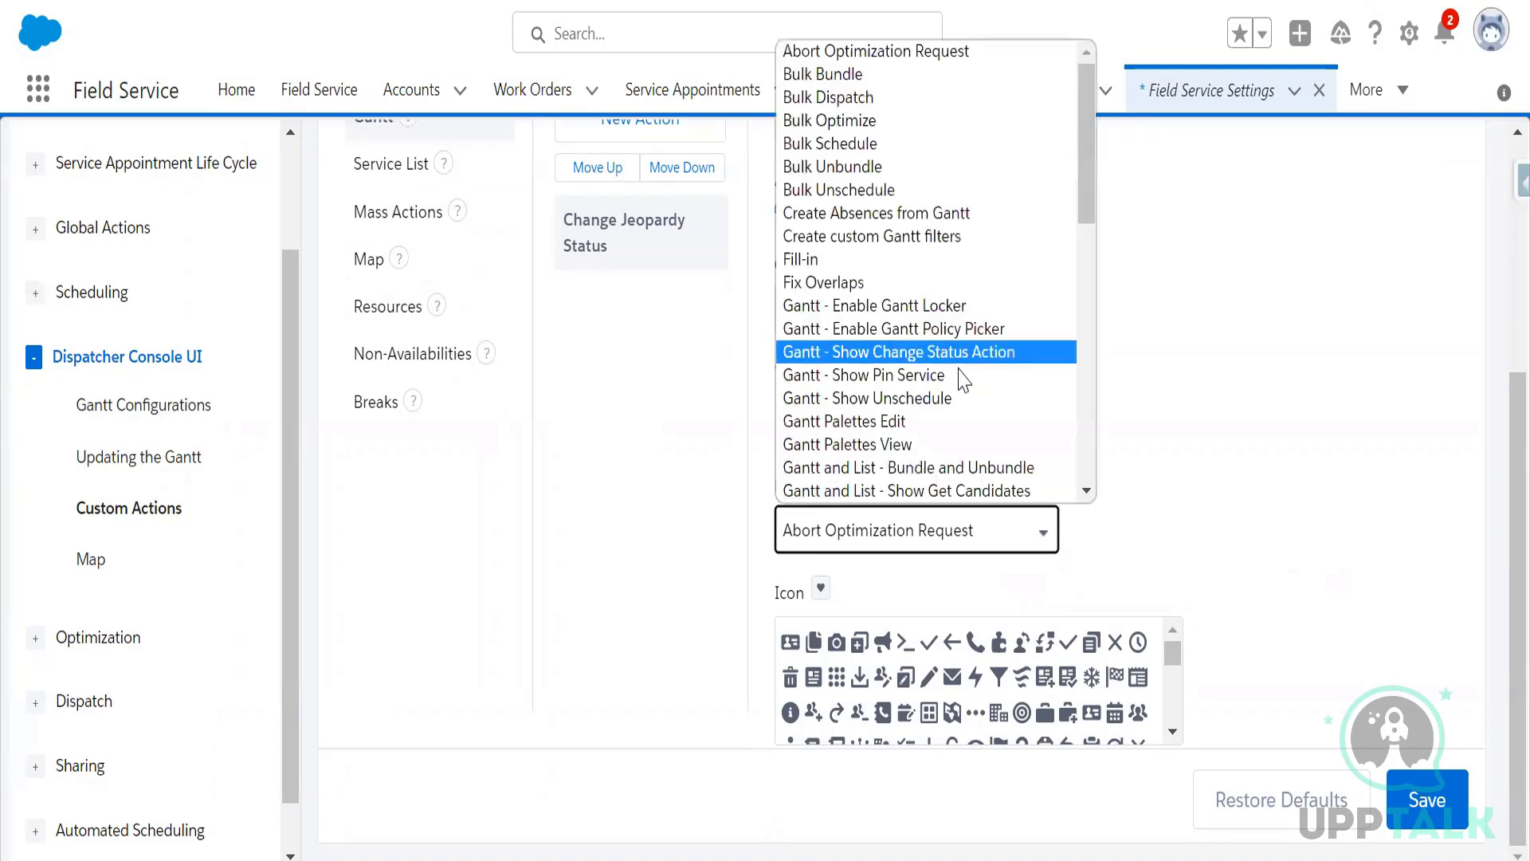
{"action": "scroll", "coordinate": [963, 391], "scroll_direction": "down", "scroll_amount": 2}
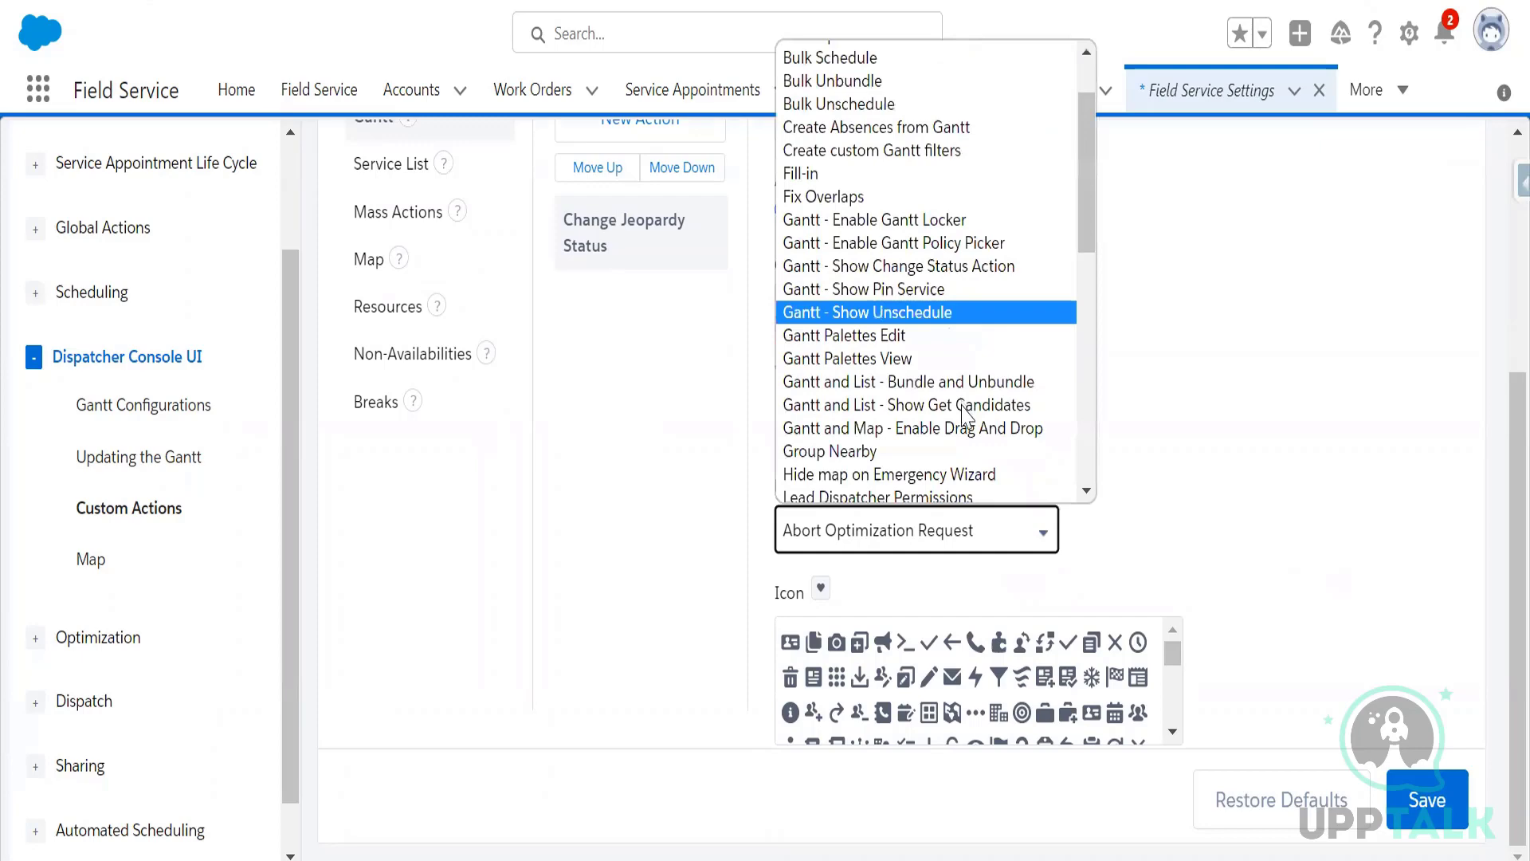
{"action": "scroll", "coordinate": [962, 411], "scroll_direction": "down", "scroll_amount": 10}
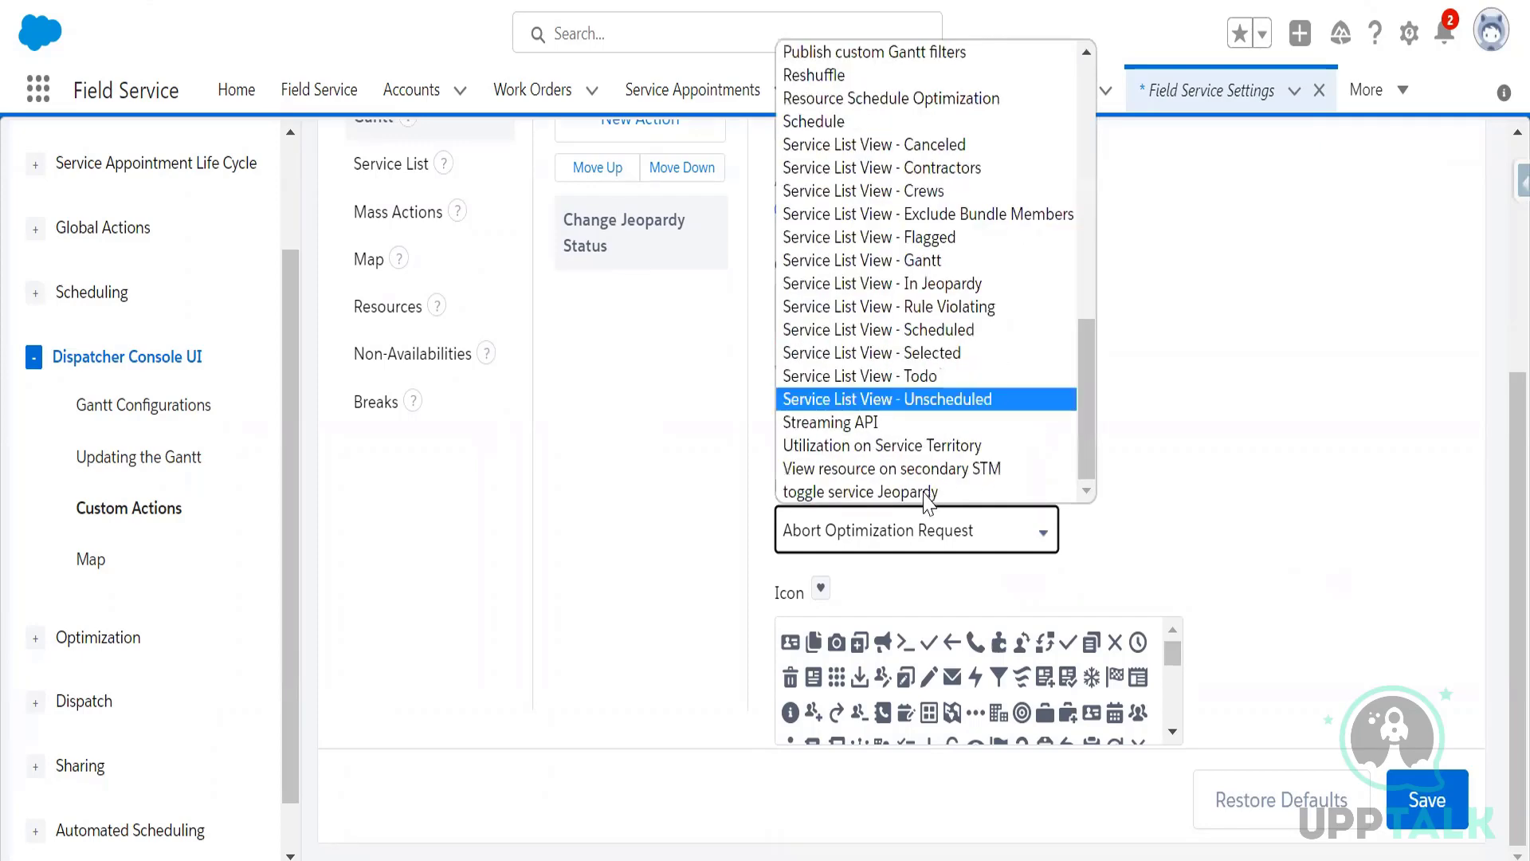
{"action": "key", "text": "Down"}
{"action": "key", "text": "Down"}
{"action": "key", "text": "Down"}
{"action": "key", "text": "Down"}
{"action": "key", "text": "Return"}
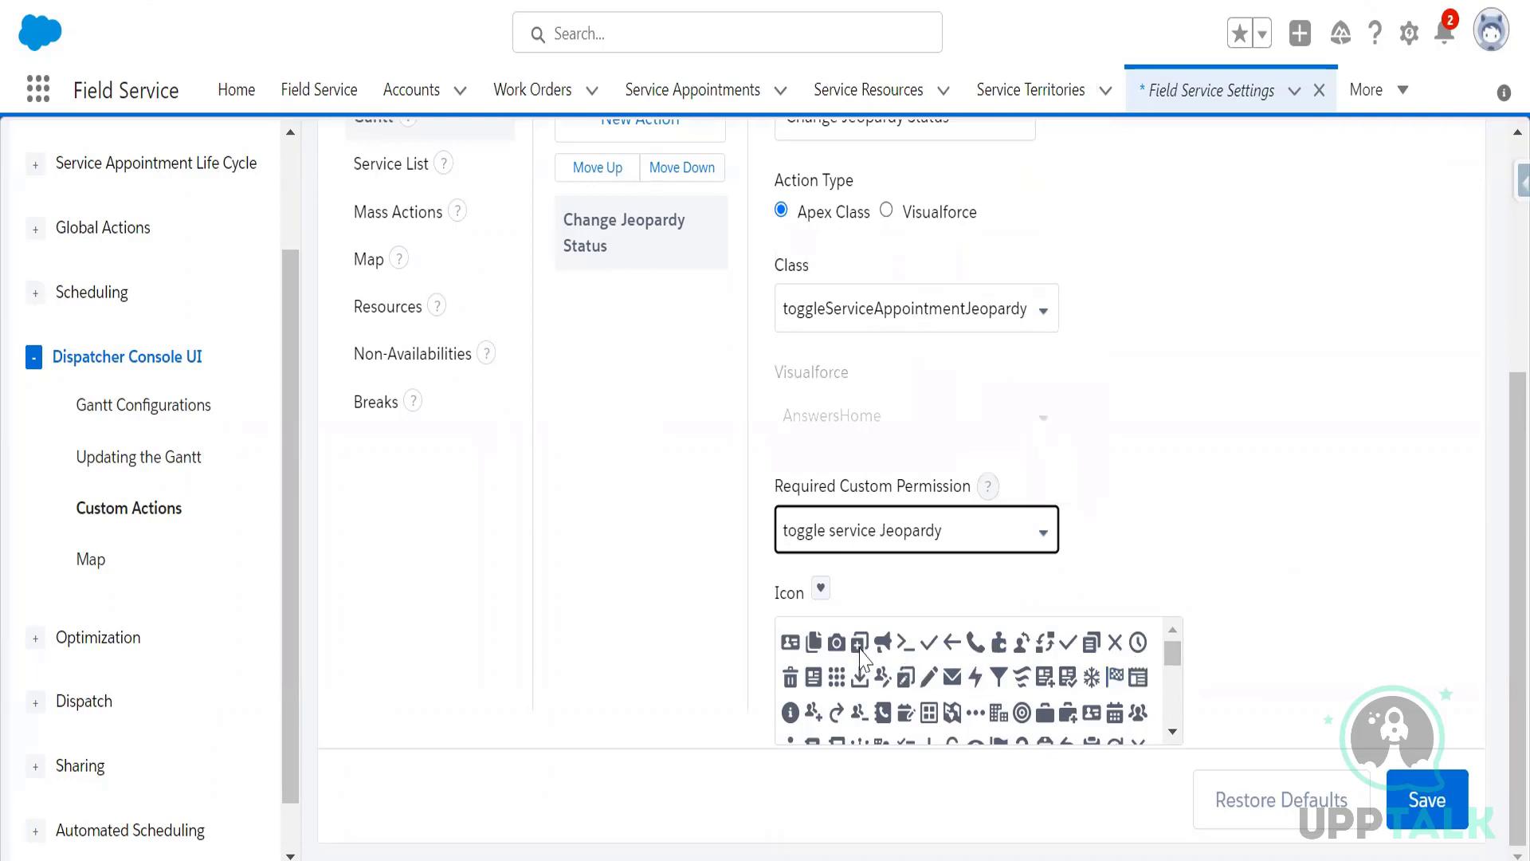
{"action": "left_click", "coordinate": [1458, 801]}
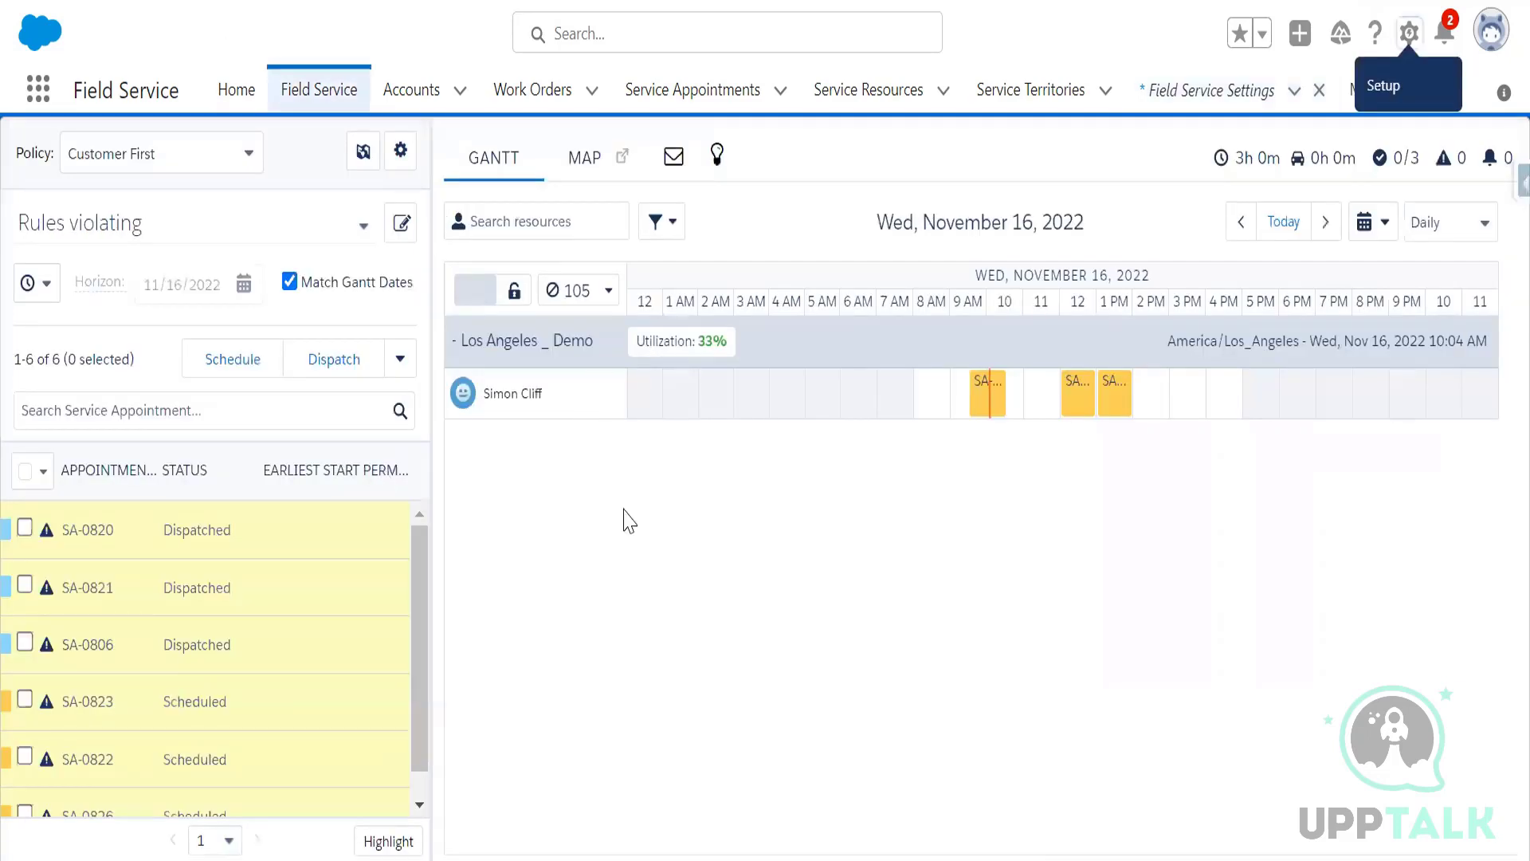
- Reload the dispatcher console, run Change Jeopardy Status on the 1 PM Gantt appointment SA-0828, and view its details
{"action": "key", "text": "F5"}
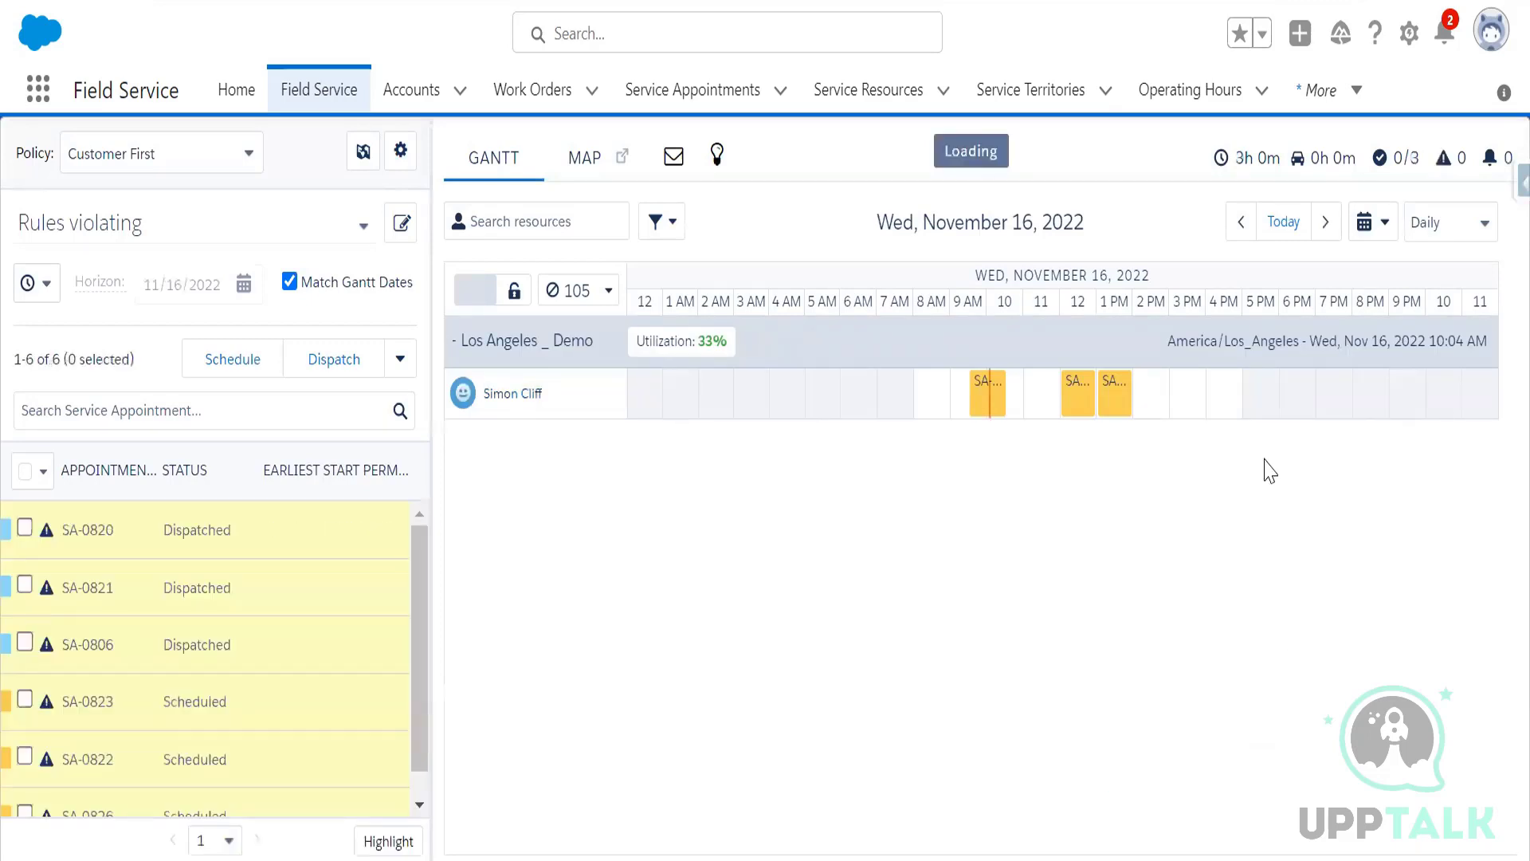
{"action": "left_click", "coordinate": [674, 159]}
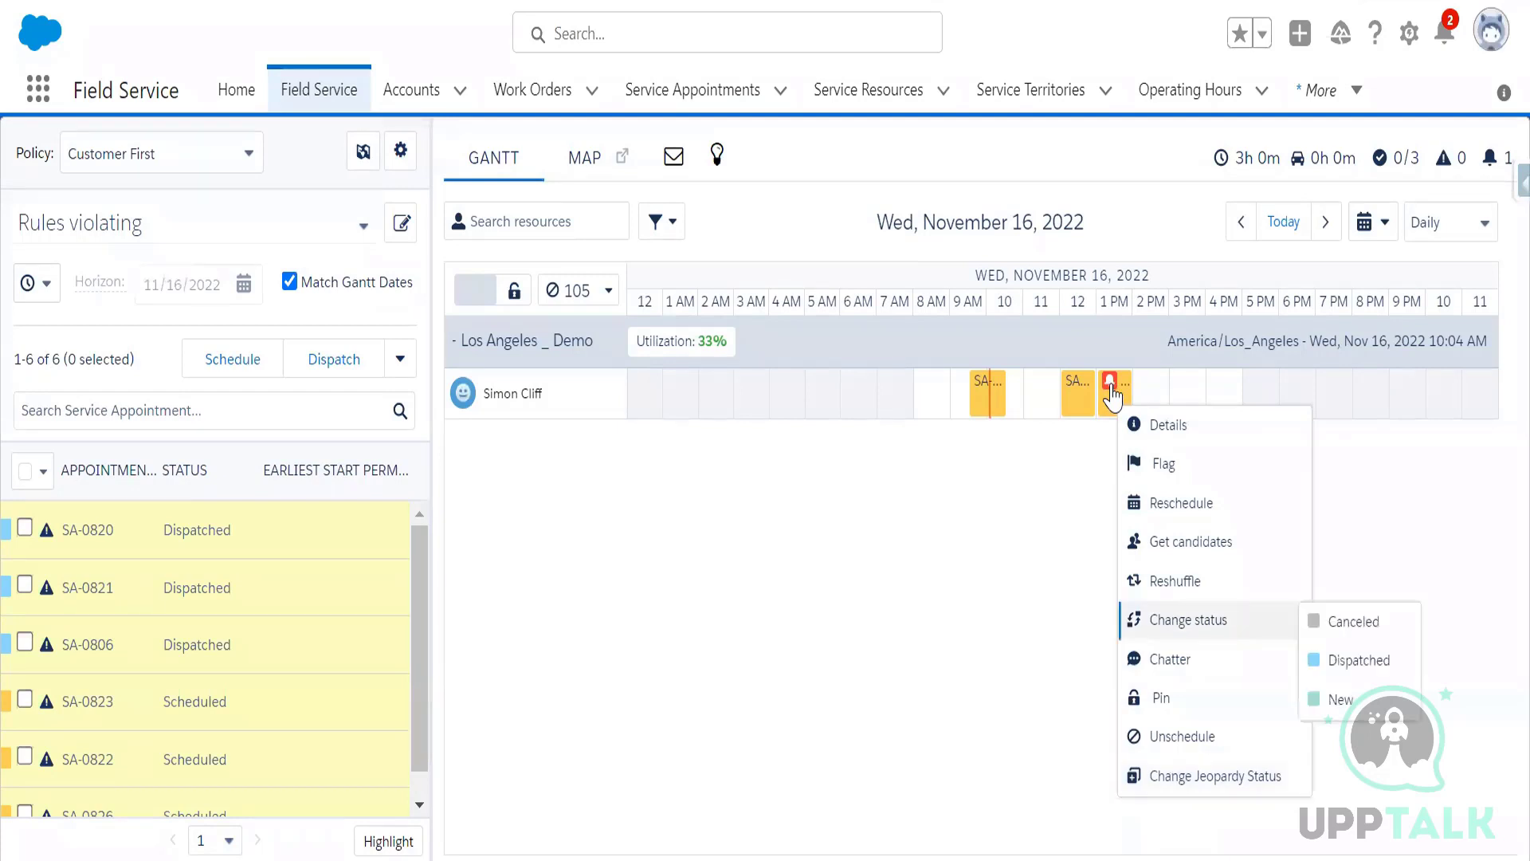
{"action": "mouse_move", "coordinate": [1113, 396]}
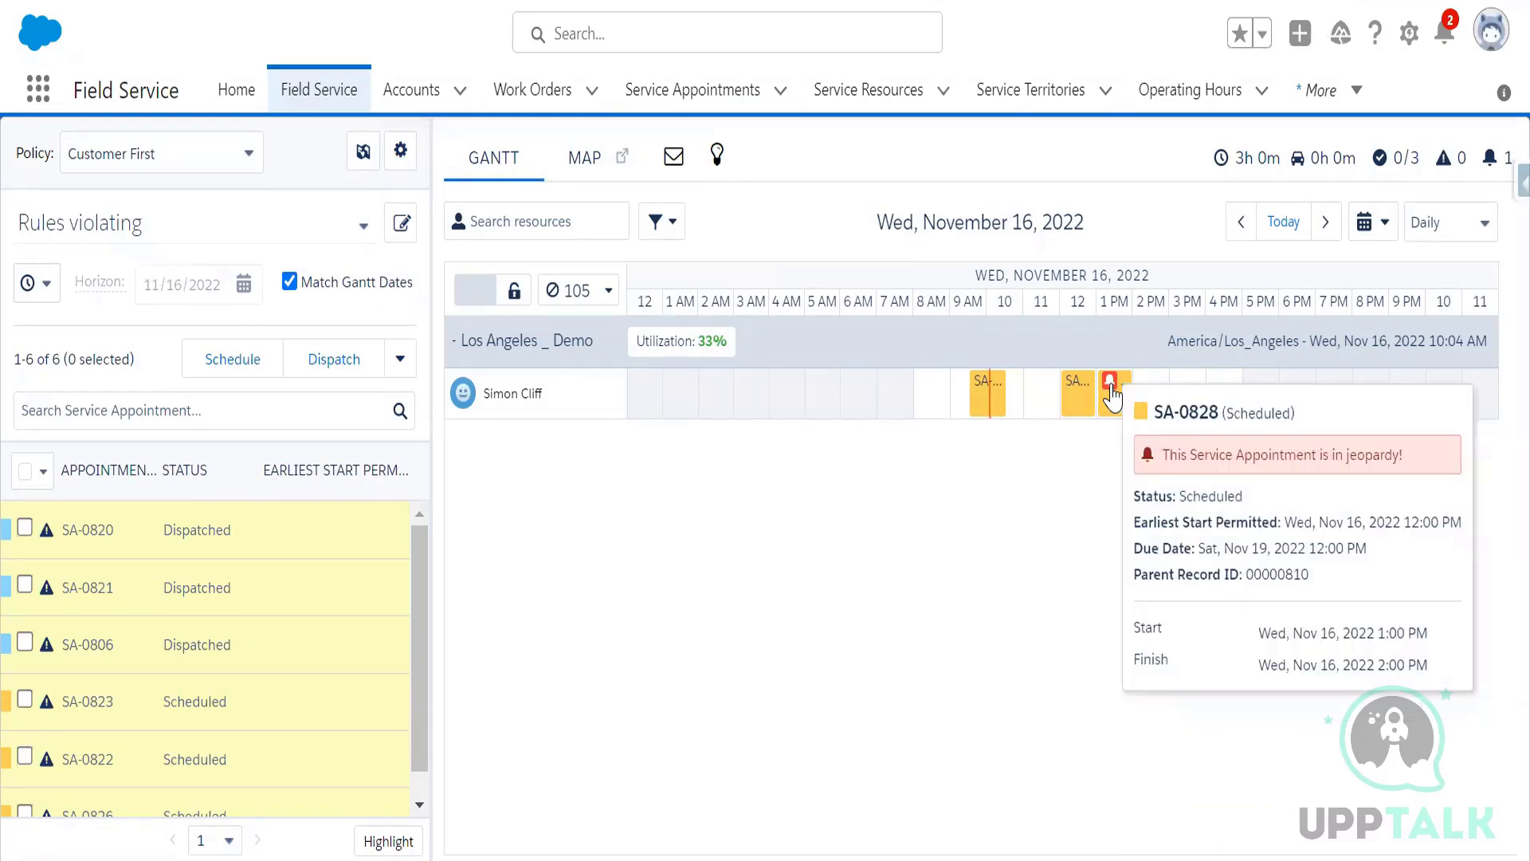